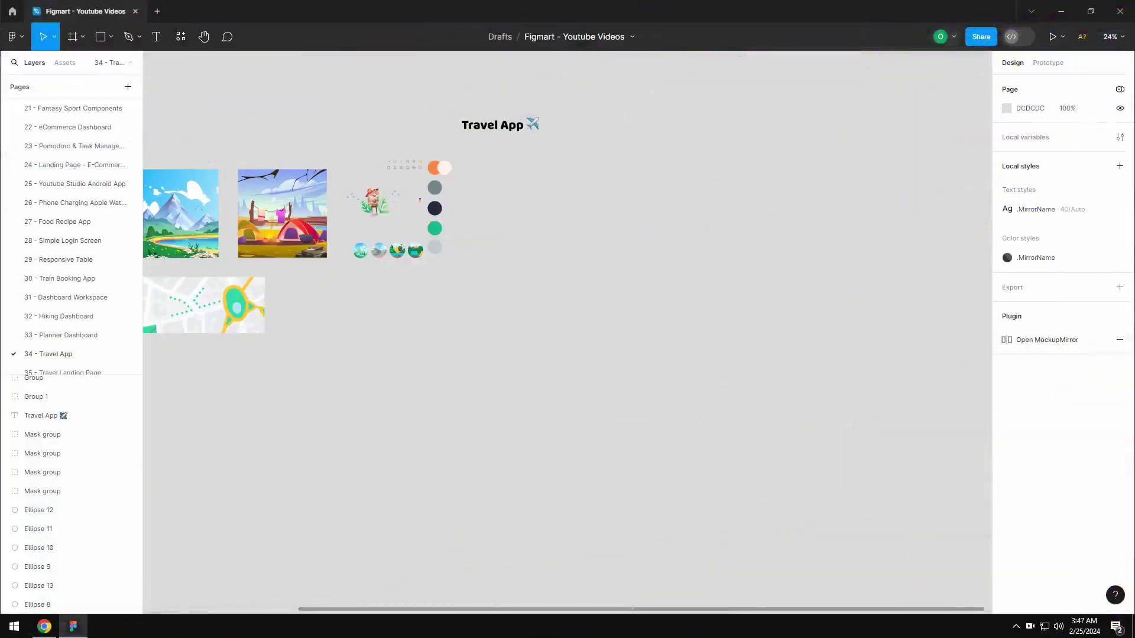
# - Draw a 428×1010 phone frame with rounded corners
pyautogui.press('f')
pyautogui.moveTo(472, 162); pyautogui.dragTo(619, 441)
pyautogui.write('428')
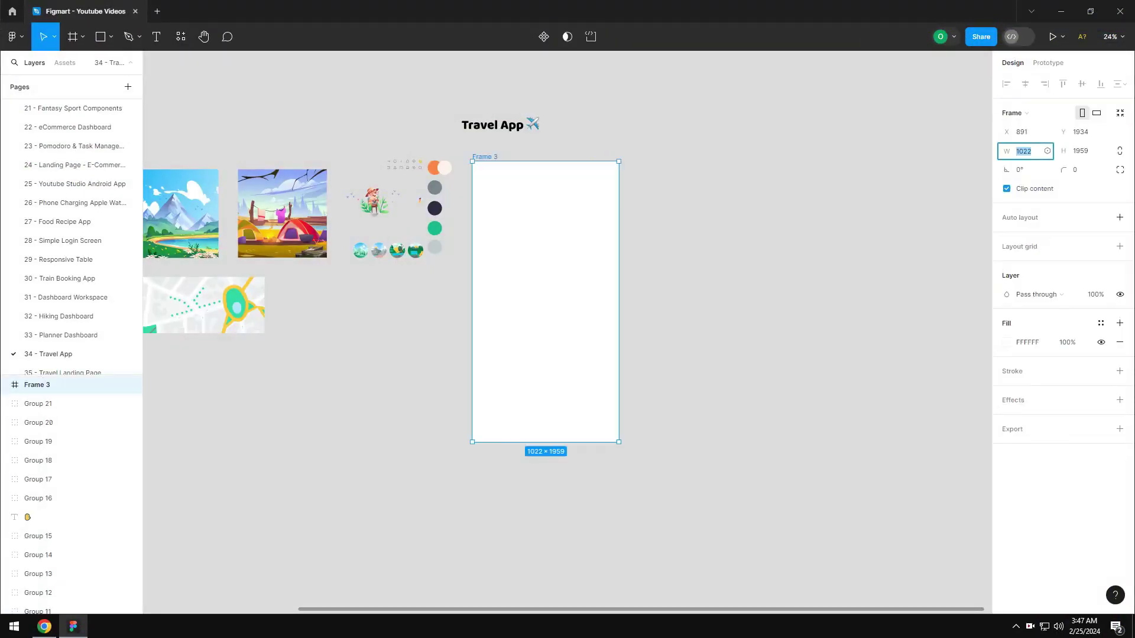
pyautogui.press('Tab')
pyautogui.write('1010')
pyautogui.press('Return')
pyautogui.write('24')
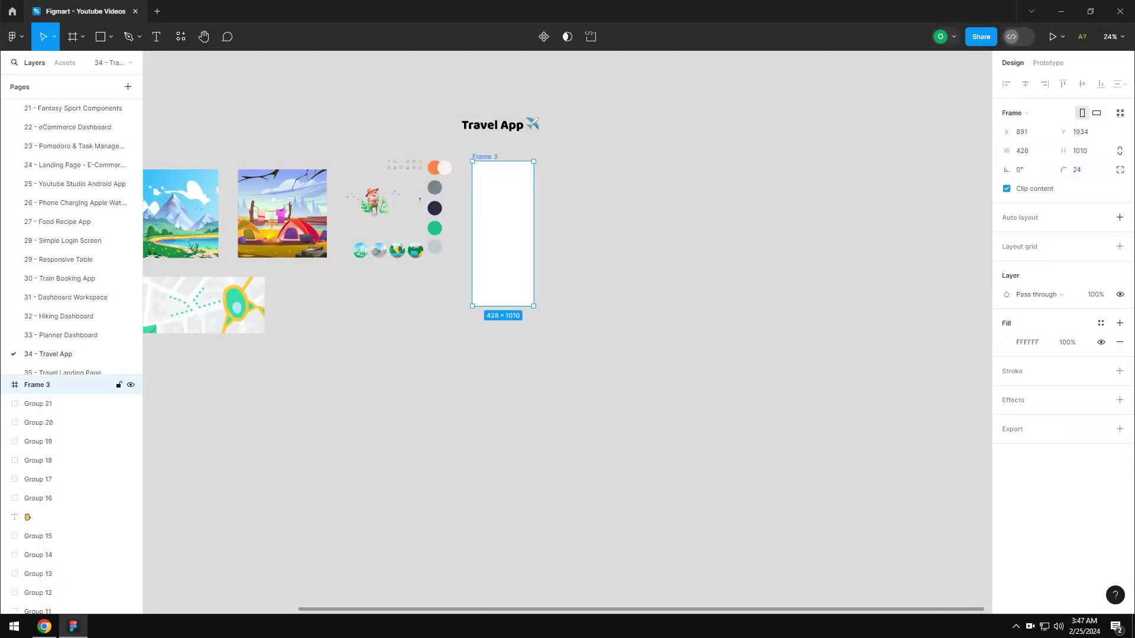
pyautogui.hotkey('shift', '2')
pyautogui.press('Escape')
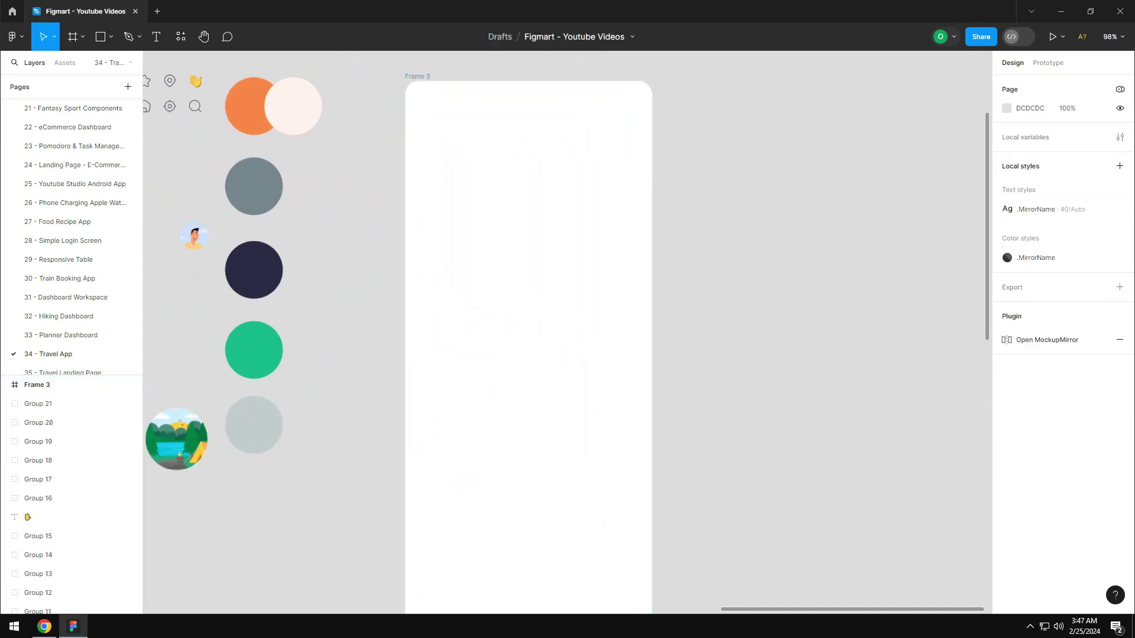
# - Place the back-arrow icon top left in an auto-layout container and copy it top right
pyautogui.moveTo(239, 136); pyautogui.dragTo(509, 165)
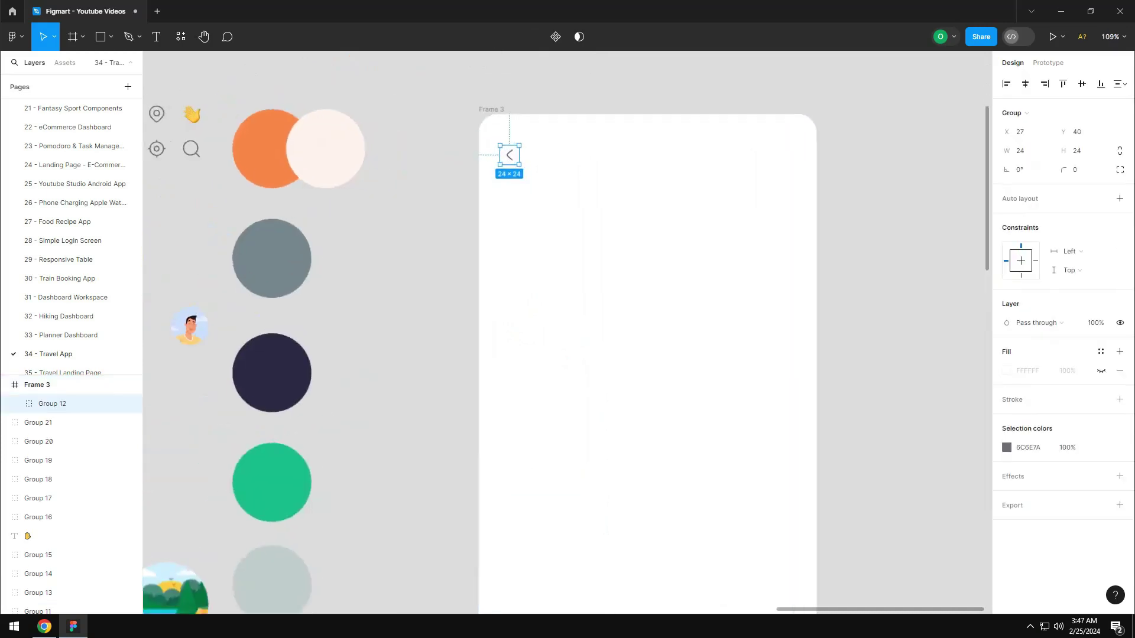
pyautogui.scroll(5, 512, 177)
pyautogui.hotkey('shift', 'a')
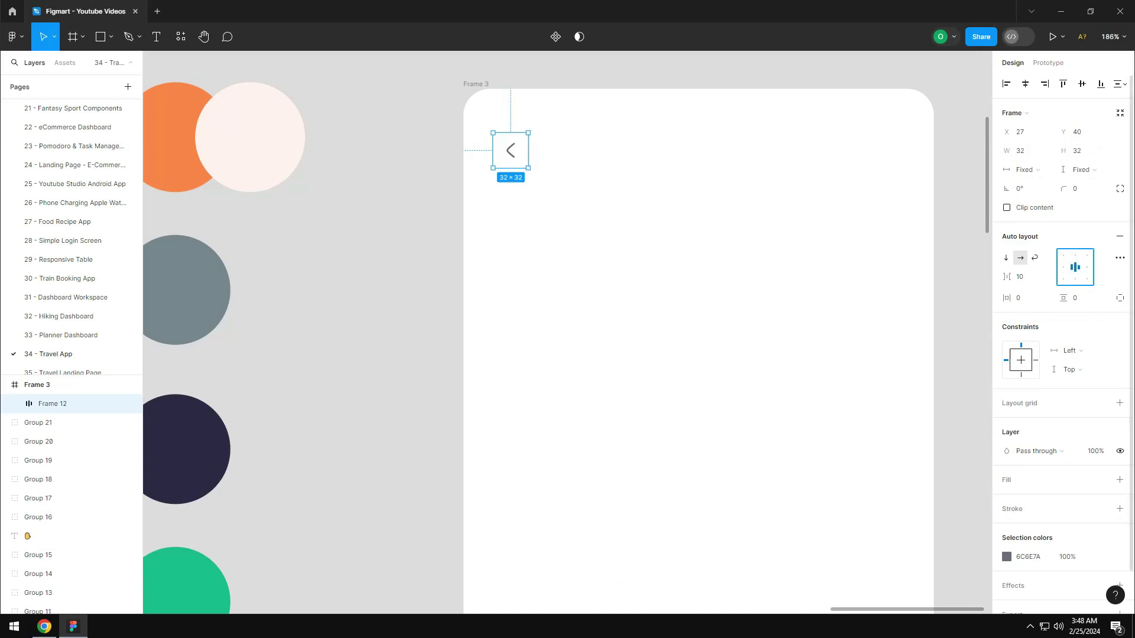
pyautogui.moveTo(511, 150); pyautogui.dragTo(876, 150)
pyautogui.keyDown('ctrl'); pyautogui.scroll(-3, 875, 237); pyautogui.keyUp('ctrl')
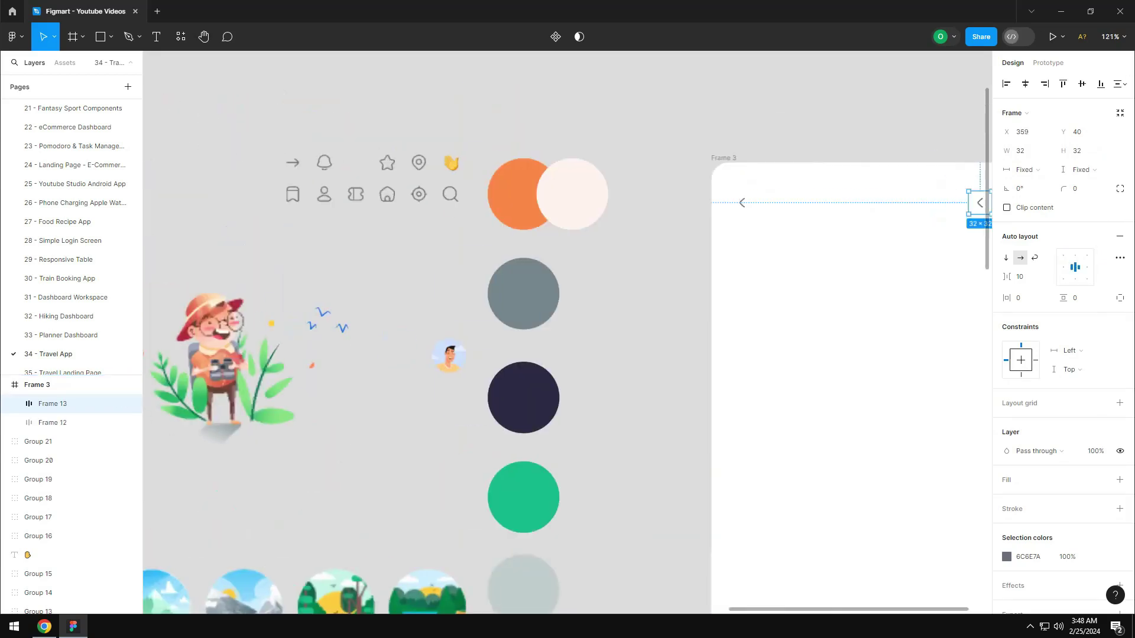
# - Move the bell icon from the icon set into the phone frame
pyautogui.click(324, 162)
pyautogui.hotkey('ctrl', 'x')
pyautogui.hscroll(5, 567, 331)
pyautogui.keyDown('ctrl'); pyautogui.scroll(3, 567, 331); pyautogui.keyUp('ctrl')
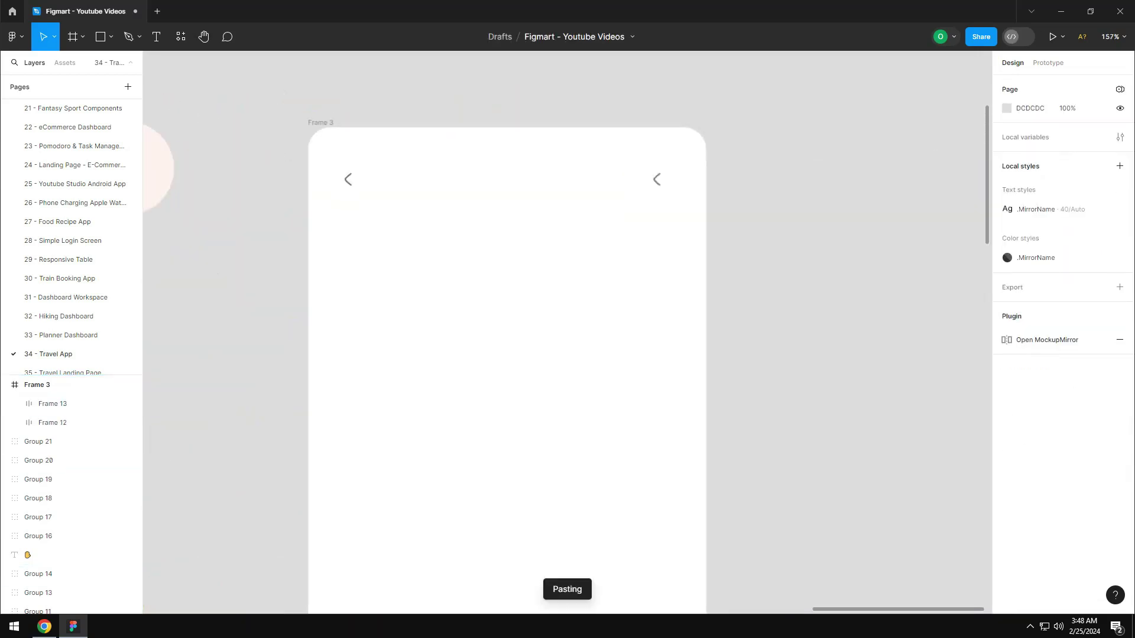
pyautogui.hotkey('ctrl', 'v')
# - Add a small FF8345 orange dot with a white outside stroke on the bell's top right
pyautogui.keyDown('ctrl'); pyautogui.scroll(2, 562, 388); pyautogui.keyUp('ctrl')
pyautogui.keyDown('ctrl'); pyautogui.scroll(2, 562, 388); pyautogui.keyUp('ctrl')
pyautogui.keyDown('ctrl'); pyautogui.scroll(2, 562, 388); pyautogui.keyUp('ctrl')
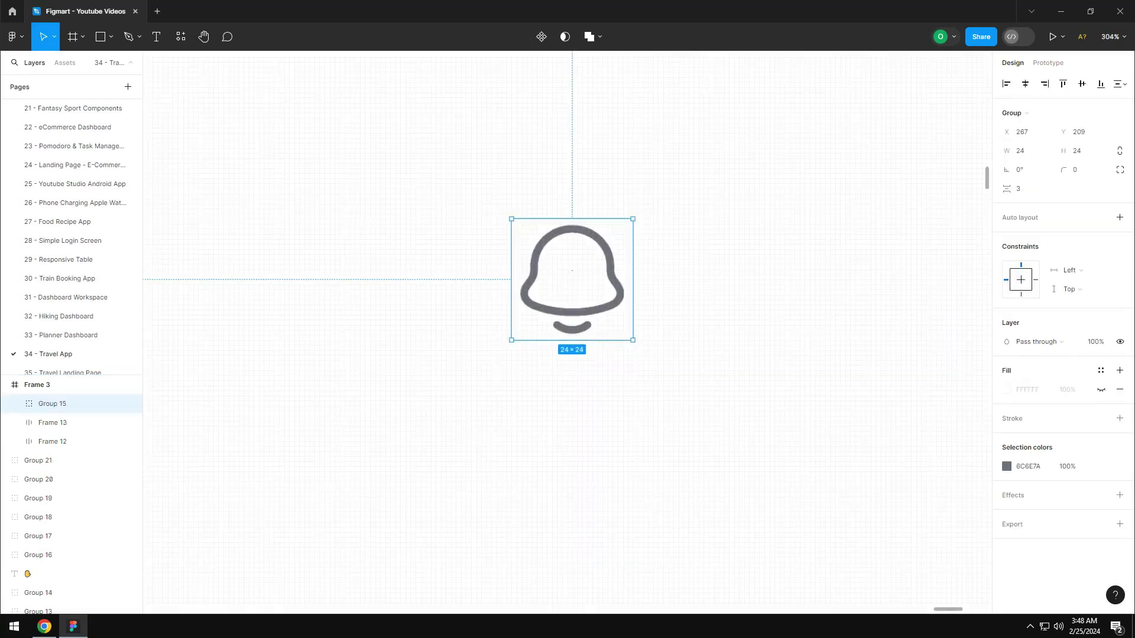
pyautogui.moveTo(652, 245); pyautogui.dragTo(672, 264)
pyautogui.keyDown('ctrl'); pyautogui.scroll(-3, 785, 263); pyautogui.keyUp('ctrl')
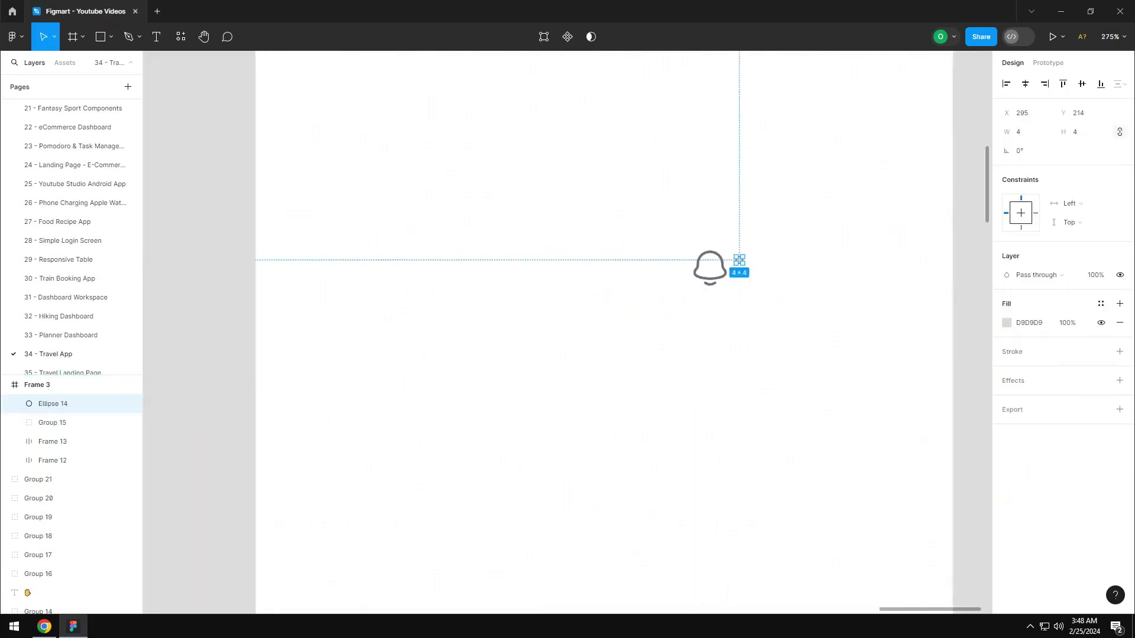
pyautogui.keyDown('ctrl'); pyautogui.scroll(-2, 785, 263); pyautogui.keyUp('ctrl')
pyautogui.press('i')
pyautogui.click(220, 106)
pyautogui.keyDown('ctrl'); pyautogui.scroll(5, 752, 265); pyautogui.keyUp('ctrl')
pyautogui.click(1119, 352)
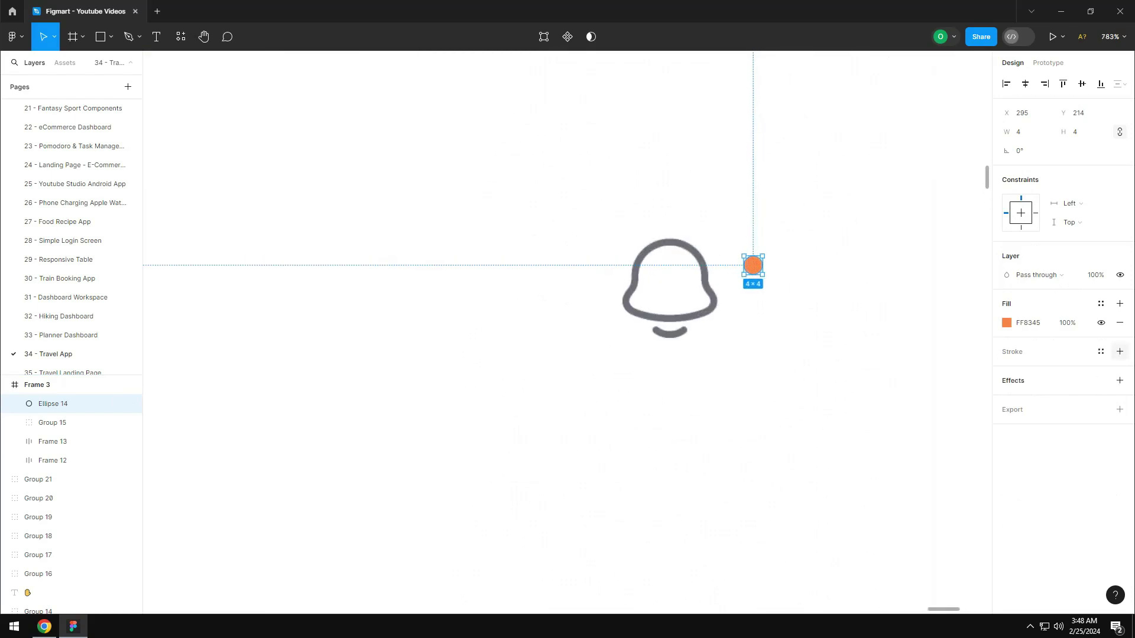
pyautogui.hotkey('ctrl', 'alt', 'v')
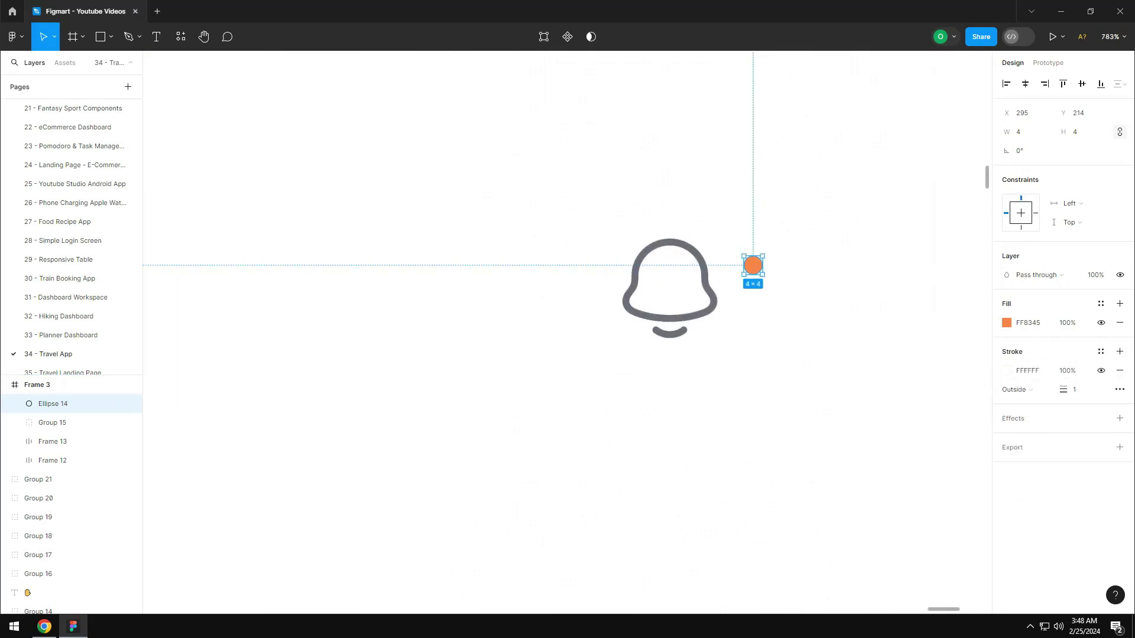
pyautogui.moveTo(753, 265); pyautogui.dragTo(701, 256)
# - Replace the right-hand back arrow with the bell icon
pyautogui.click(53, 404)
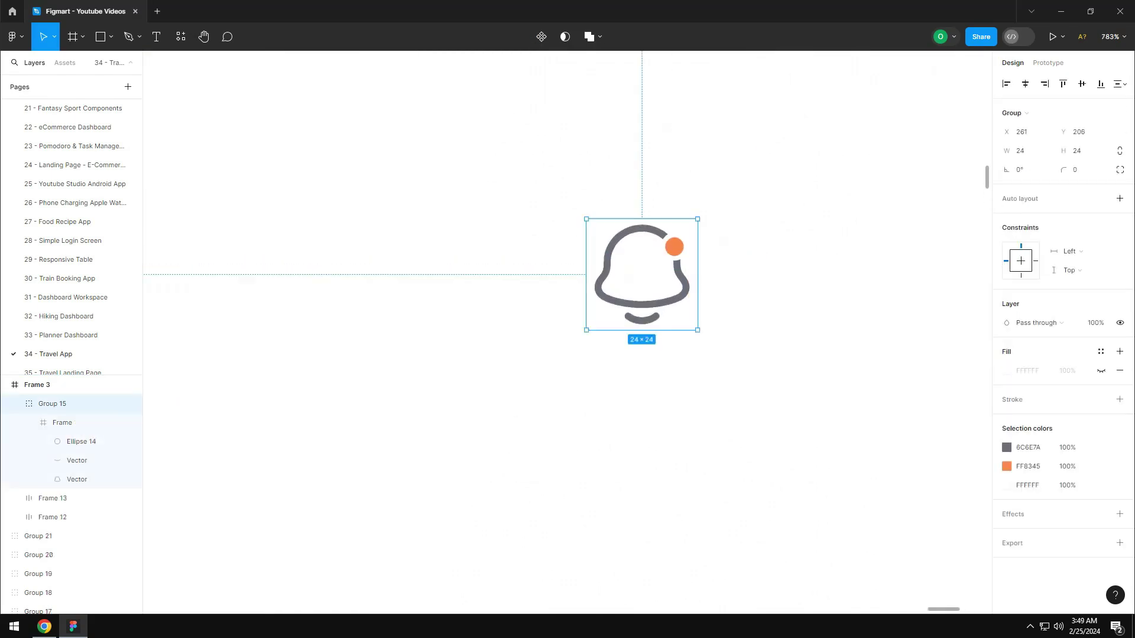
pyautogui.press('Delete')
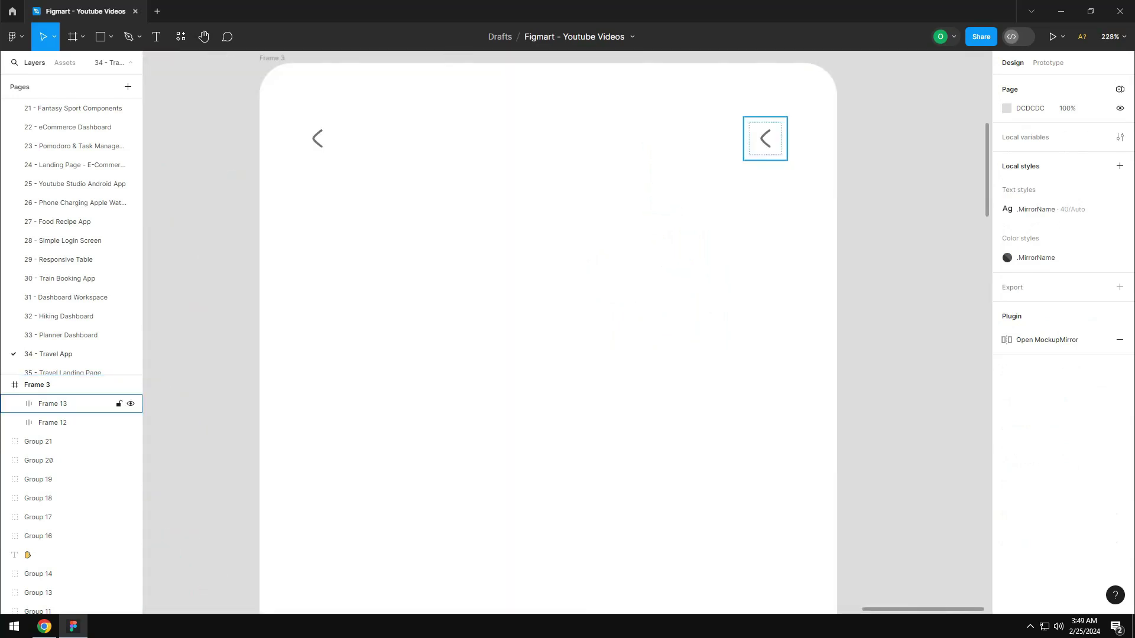
pyautogui.doubleClick(765, 138)
pyautogui.hotkey('ctrl', 'z')
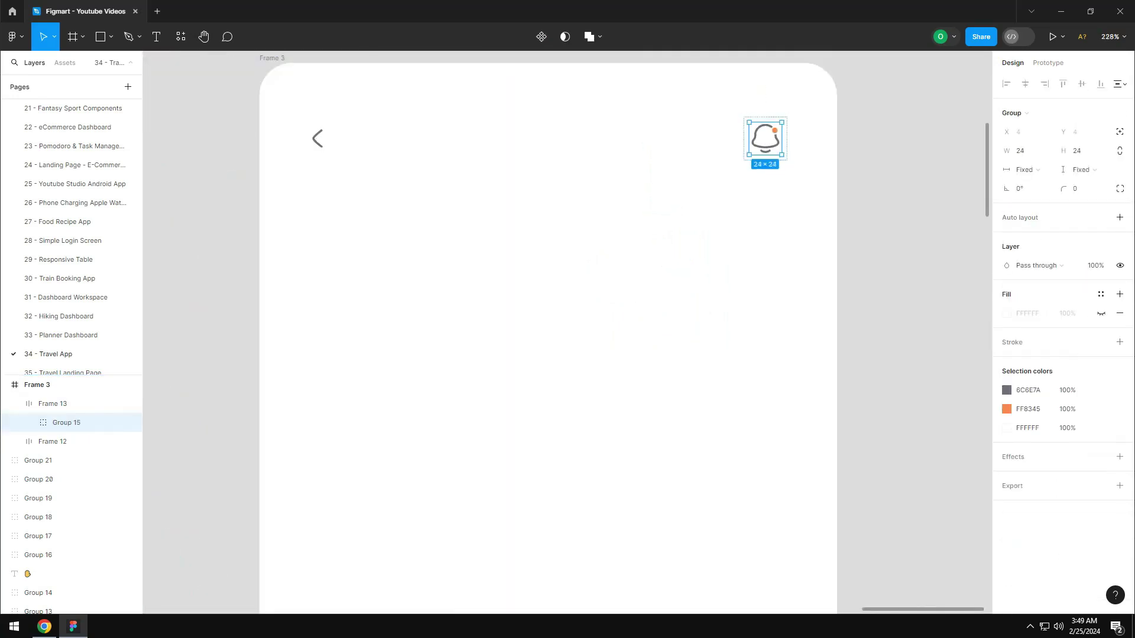
pyautogui.scroll(-5, 718, 223)
pyautogui.scroll(-5, 891, 230)
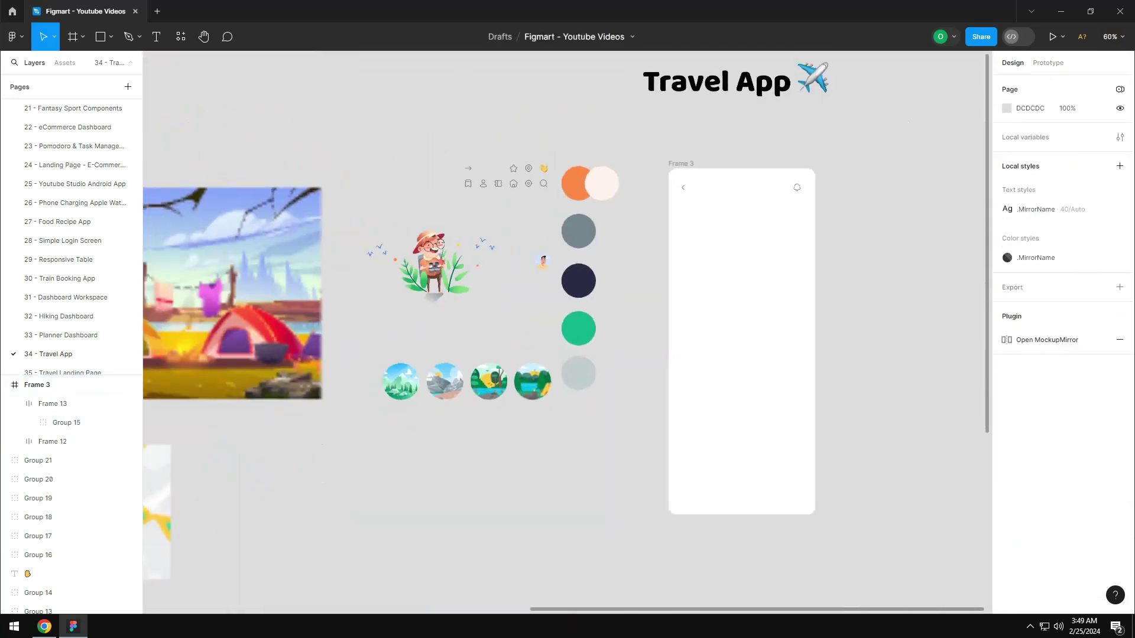
# - Move the mountain illustration into the phone frame, scaled to 392 px and top-aligned
pyautogui.click(240, 286)
pyautogui.moveTo(240, 285); pyautogui.dragTo(789, 298)
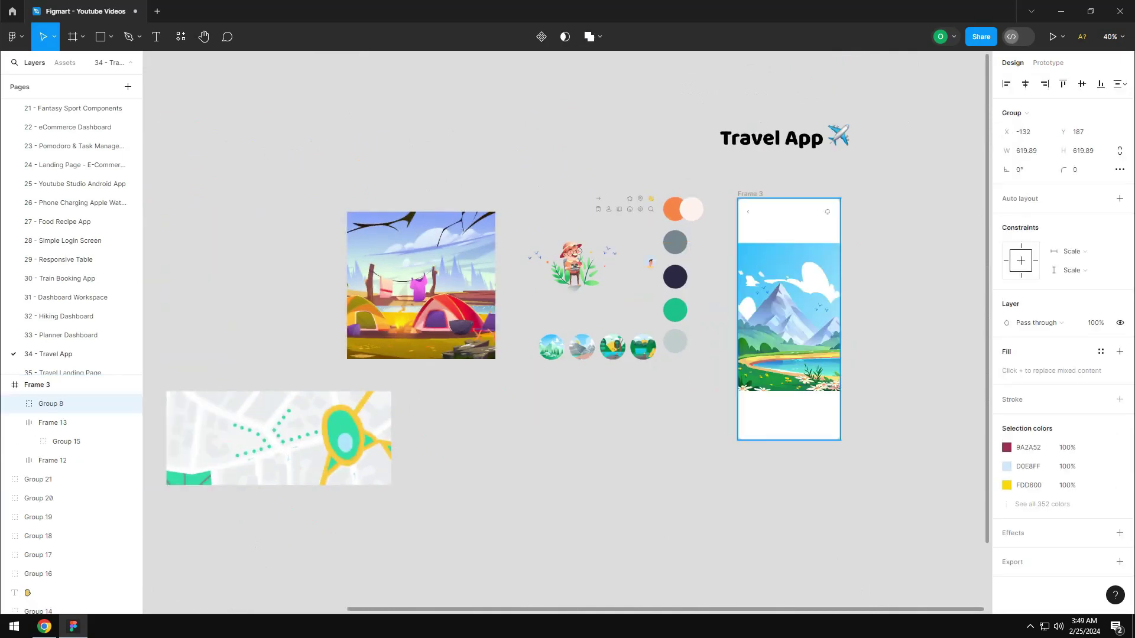
pyautogui.scroll(2, 789, 298)
pyautogui.hscroll(3, 789, 299)
pyautogui.scroll(-2, 789, 298)
pyautogui.press('k')
pyautogui.write('392')
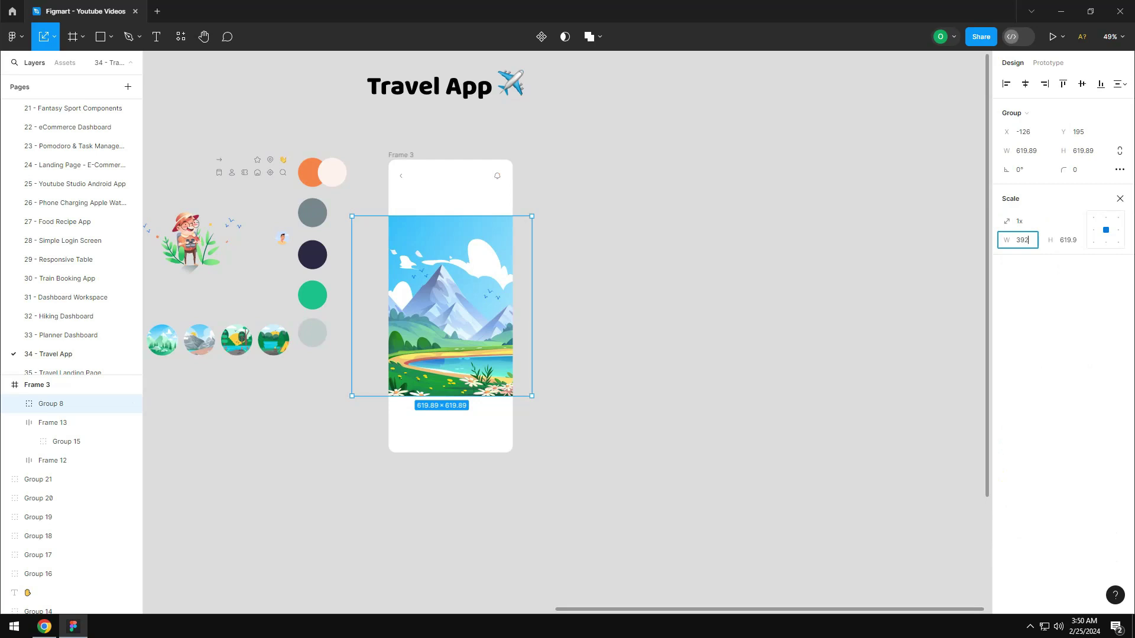
pyautogui.press('Return')
pyautogui.click(1025, 83)
pyautogui.click(1063, 83)
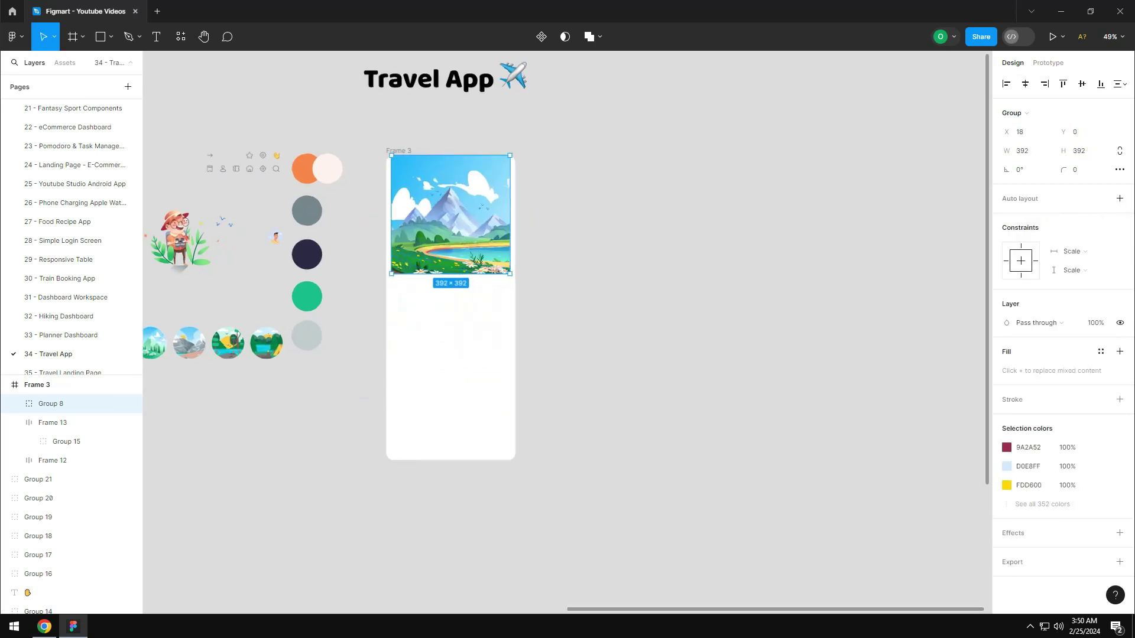
# - Nudge the illustration down from the frame's top and adjust its width
pyautogui.scroll(5, 445, 255)
pyautogui.scroll(3, 445, 255)
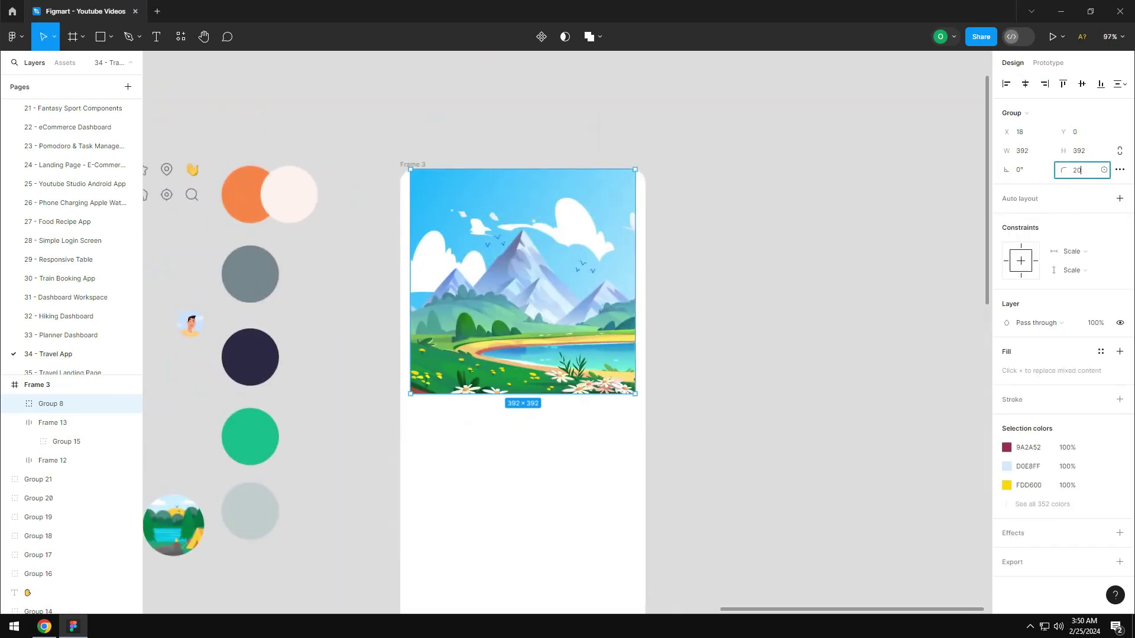
pyautogui.hotkey('shift', 'Down')
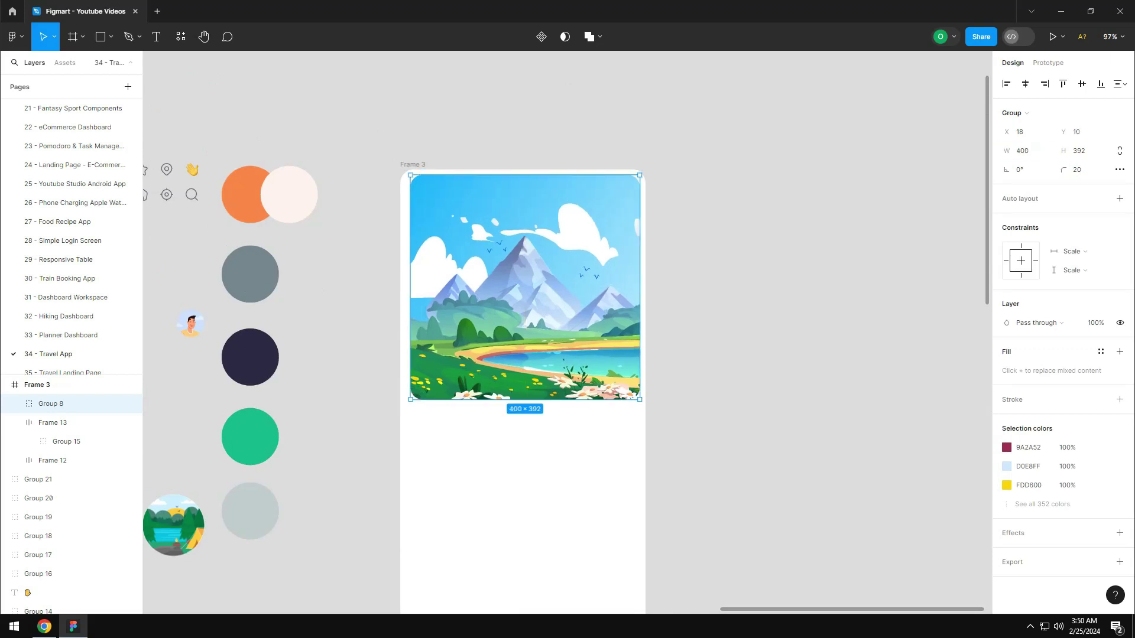
pyautogui.press('Return')
pyautogui.press('Down')
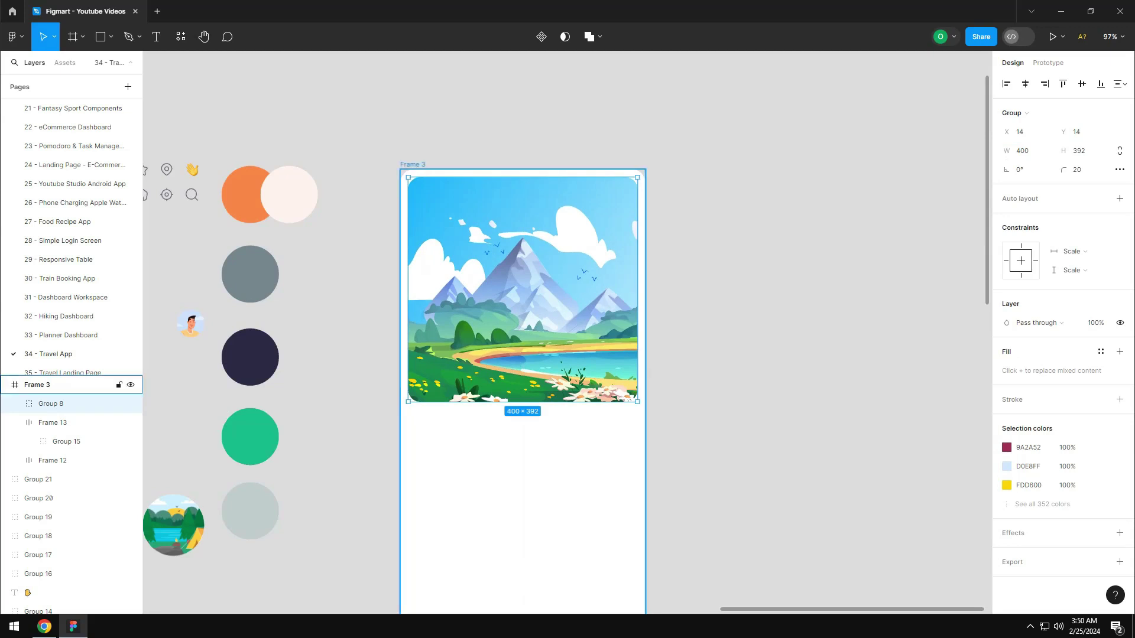
# - Make the illustration 404 px wide, centre it, and send it behind the icons
pyautogui.click(37, 385)
pyautogui.press('Return')
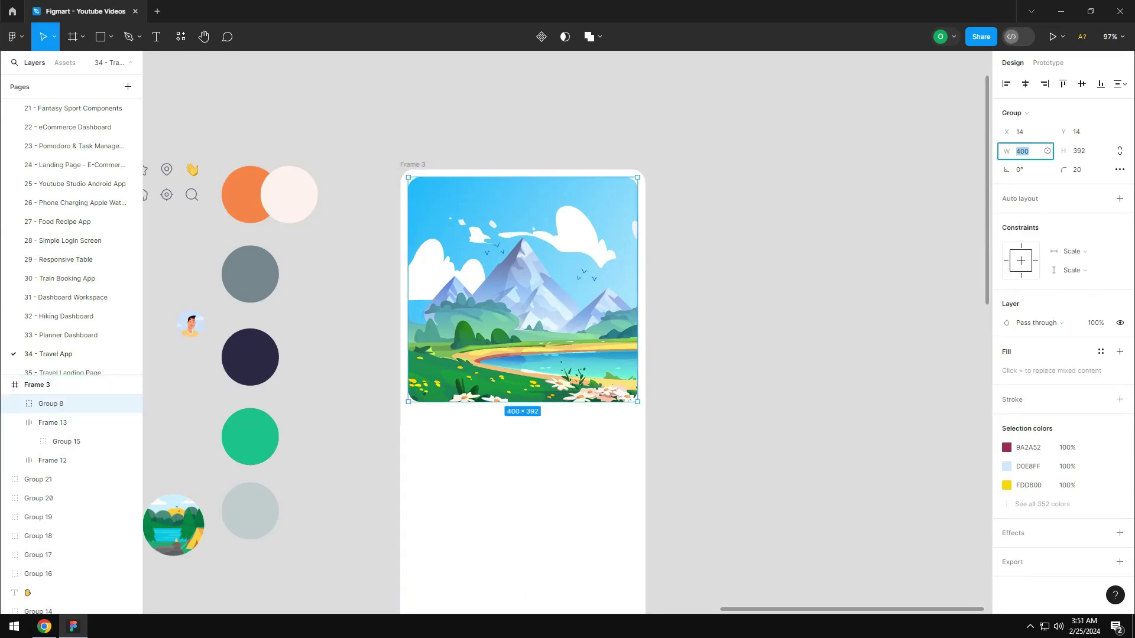
pyautogui.press('Return')
pyautogui.click(1025, 84)
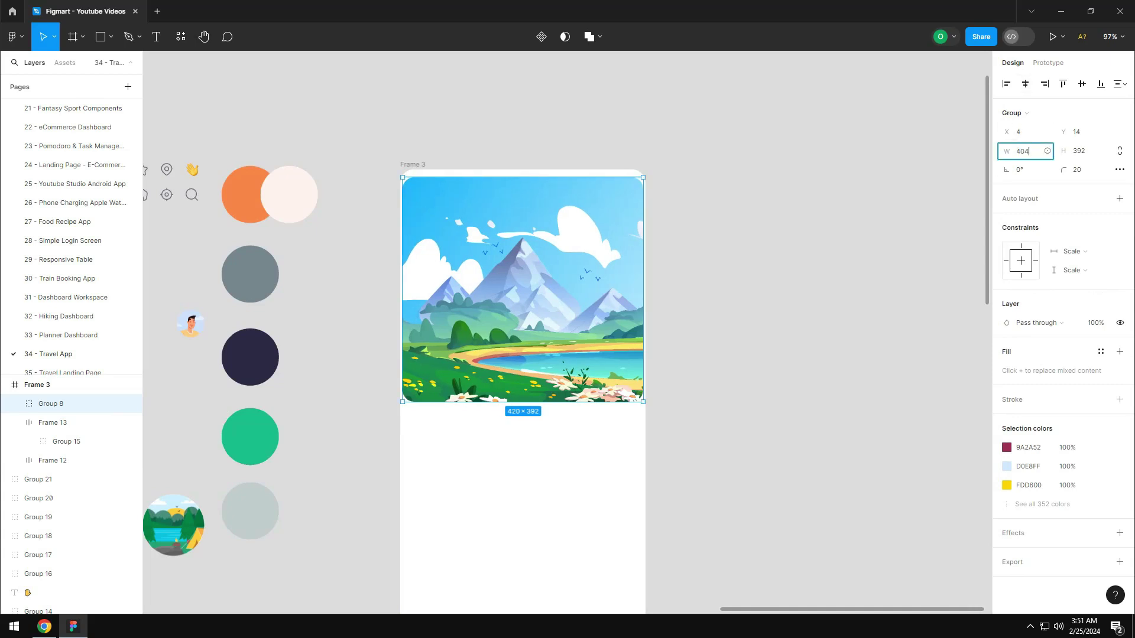
pyautogui.press('Return')
pyautogui.hotkey('alt', 'h')
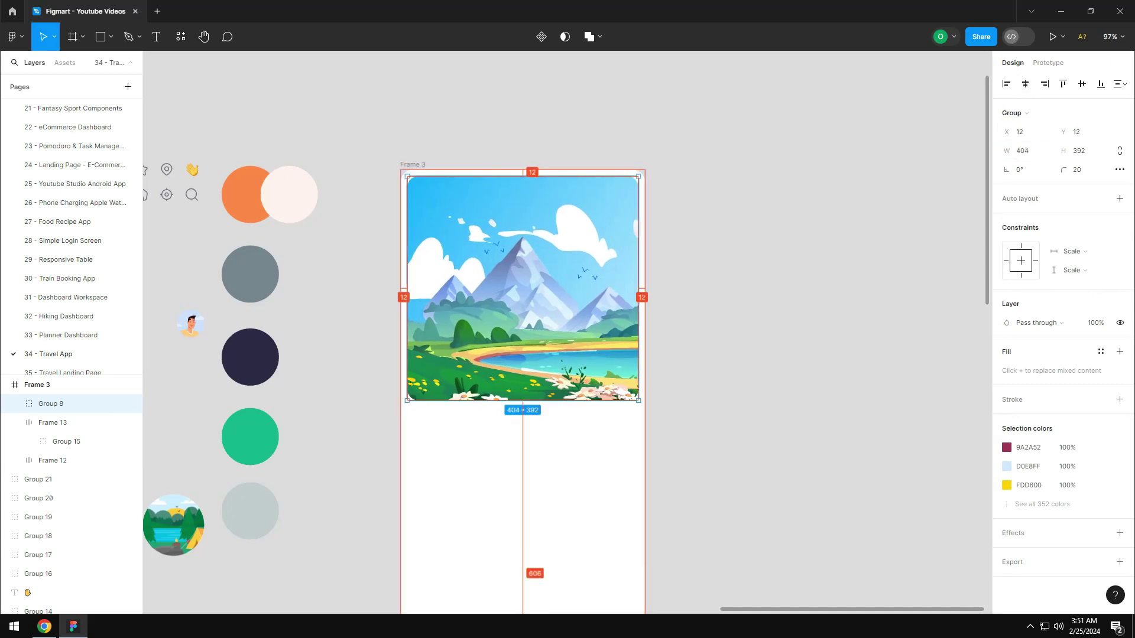
pyautogui.rightClick(571, 239)
pyautogui.click(597, 359)
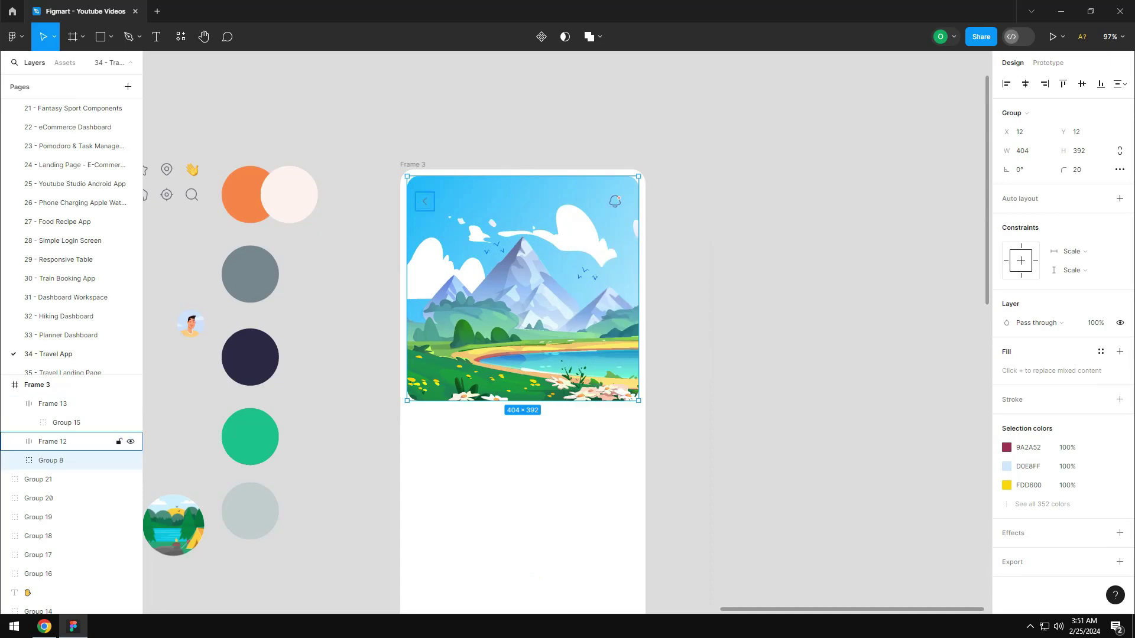
# - Turn the back and bell icons into fully round 40 px buttons with radius 100
pyautogui.click(53, 442)
pyautogui.keyDown('shift'); pyautogui.click(53, 404); pyautogui.keyUp('shift')
pyautogui.hotkey('ctrl', 'shift', 'h')
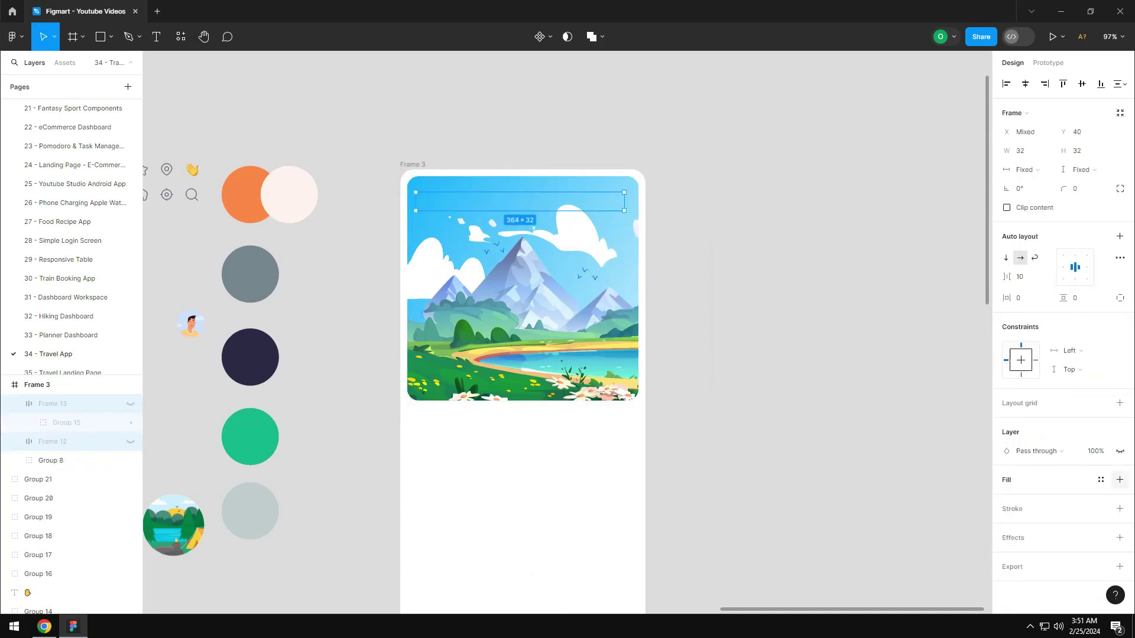
pyautogui.hotkey('ctrl', 'shift', 'h')
pyautogui.write('100')
pyautogui.press('Return')
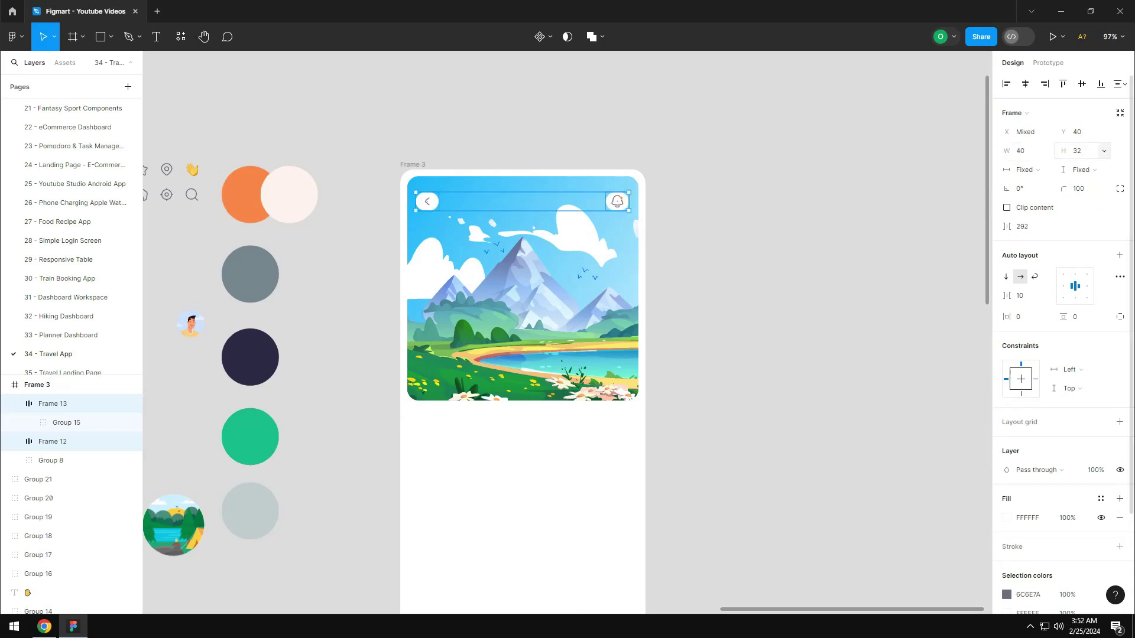
pyautogui.press('Return')
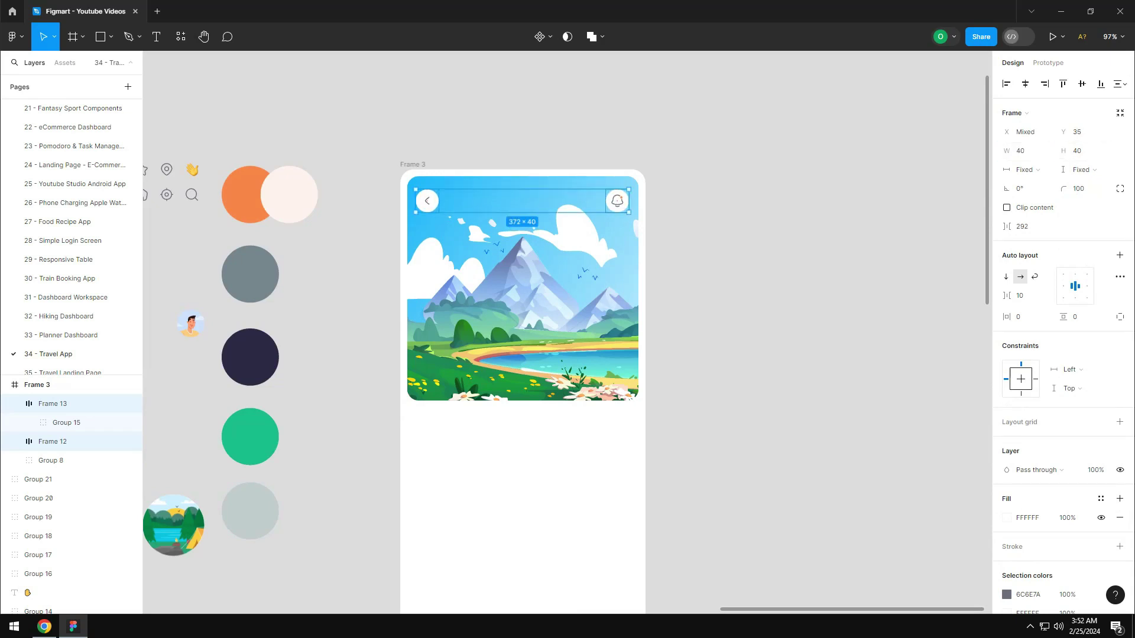
pyautogui.press('Escape')
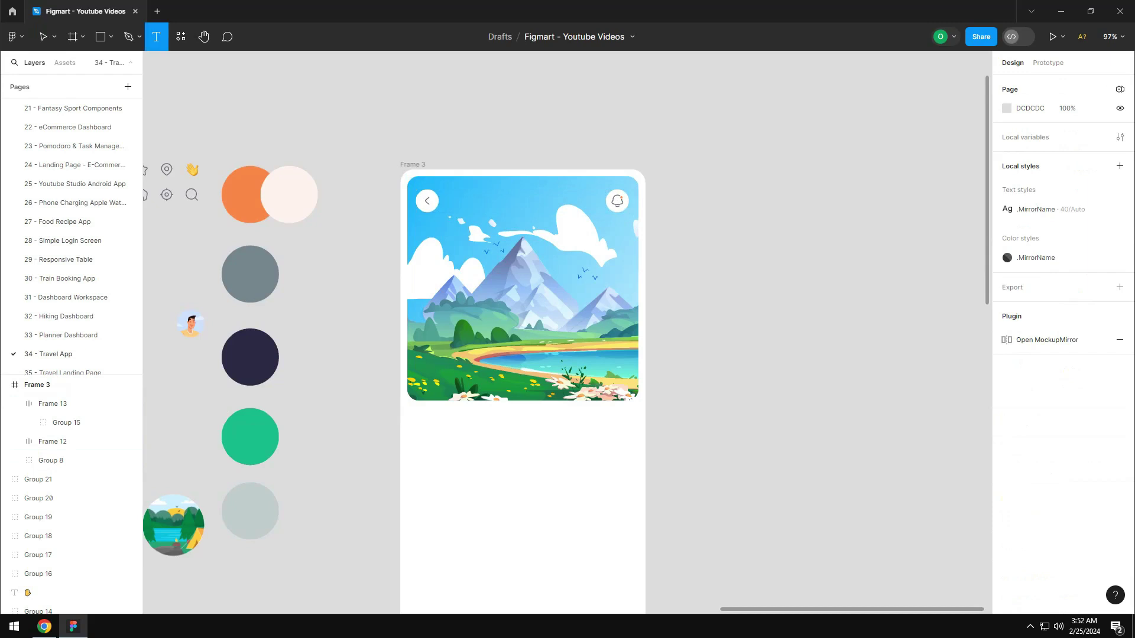
# - Add a $150 price text below the image in Poppins Medium
pyautogui.click(592, 419)
pyautogui.write('$150')
pyautogui.press('Escape')
pyautogui.click(1014, 323)
pyautogui.write('popp')
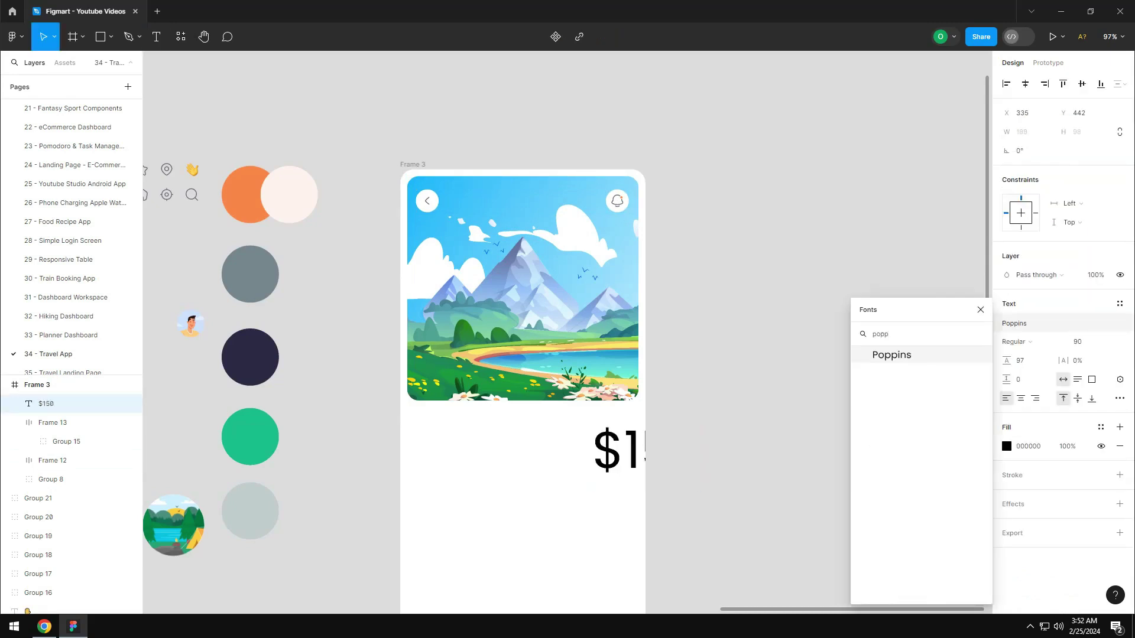
pyautogui.press('Return')
pyautogui.press('Return')
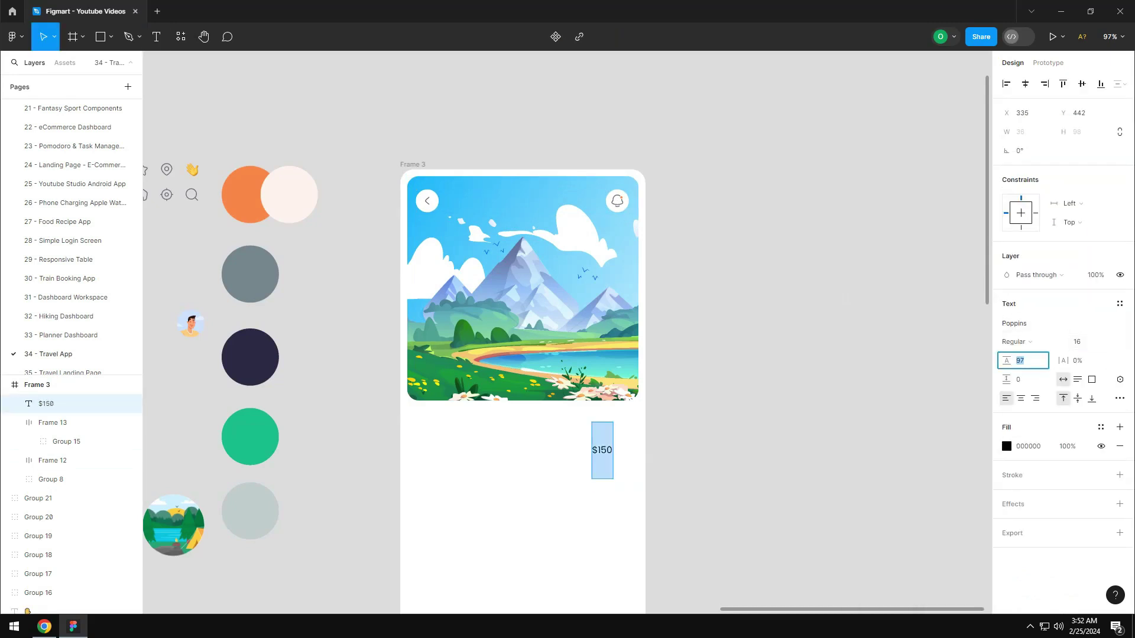
pyautogui.click(1031, 342)
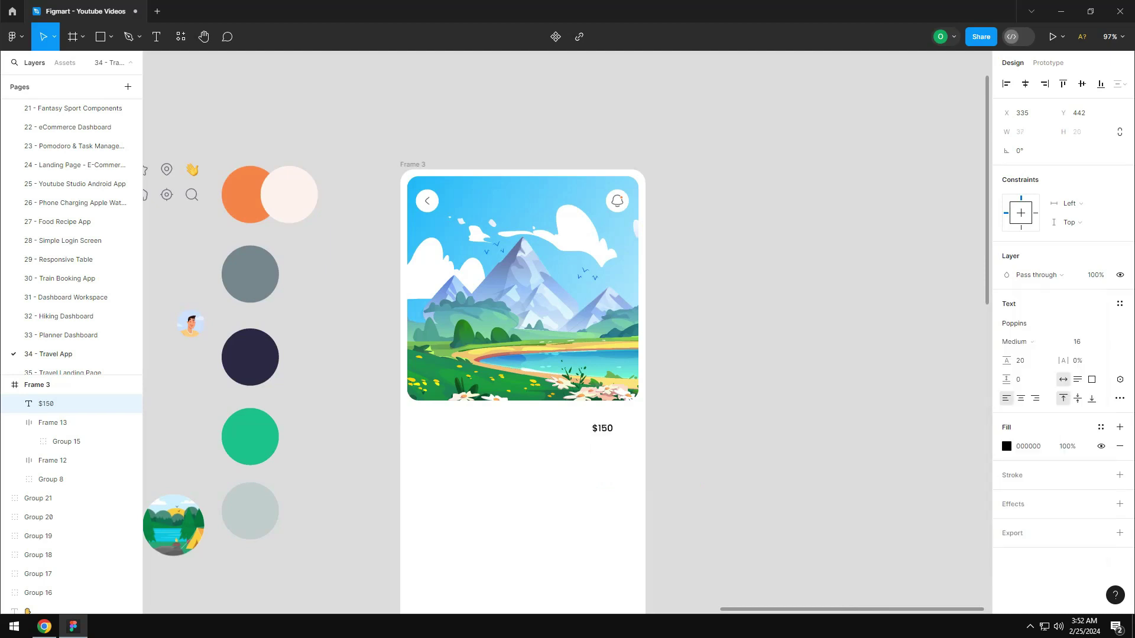
pyautogui.keyDown('ctrl'); pyautogui.scroll(3, 627, 455); pyautogui.keyUp('ctrl')
# - Wrap $150 in an orange auto-layout tag with white text on the image's bottom edge
pyautogui.hotkey('shift', 'a')
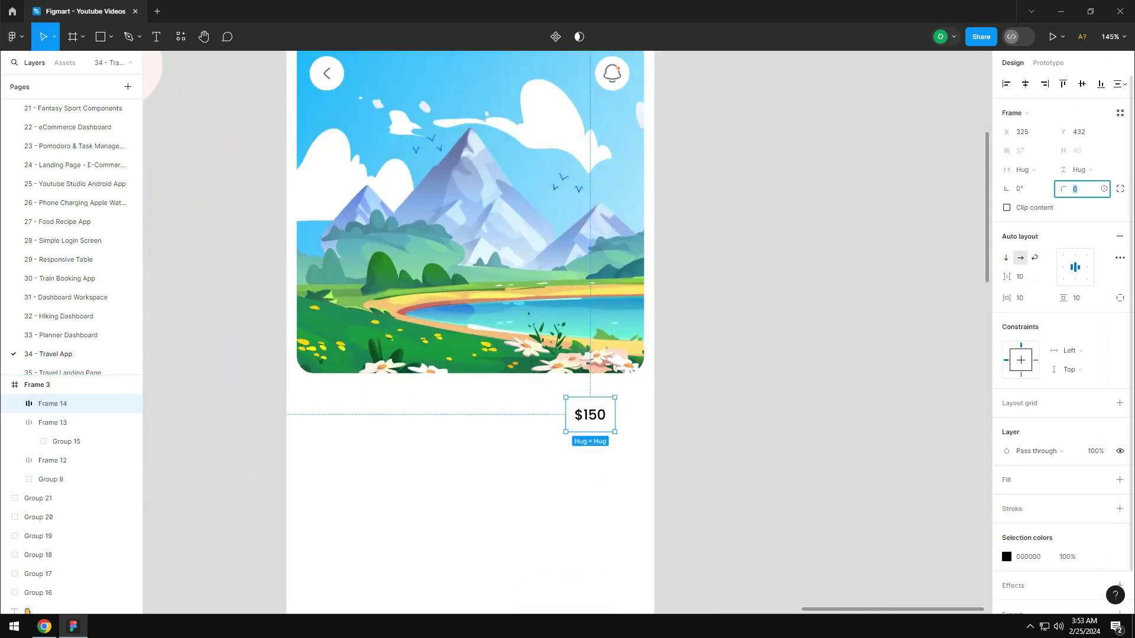
pyautogui.keyDown('ctrl'); pyautogui.scroll(-5, 476, 305); pyautogui.keyUp('ctrl')
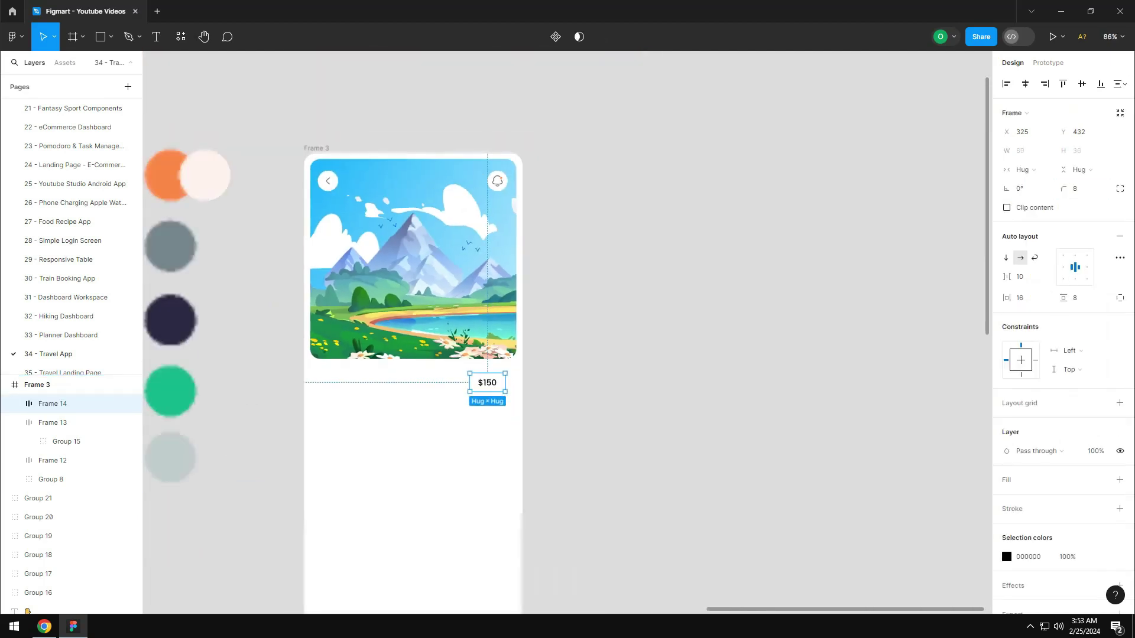
pyautogui.hotkey('ctrl', 'alt', 'v')
pyautogui.write('FFFFFF')
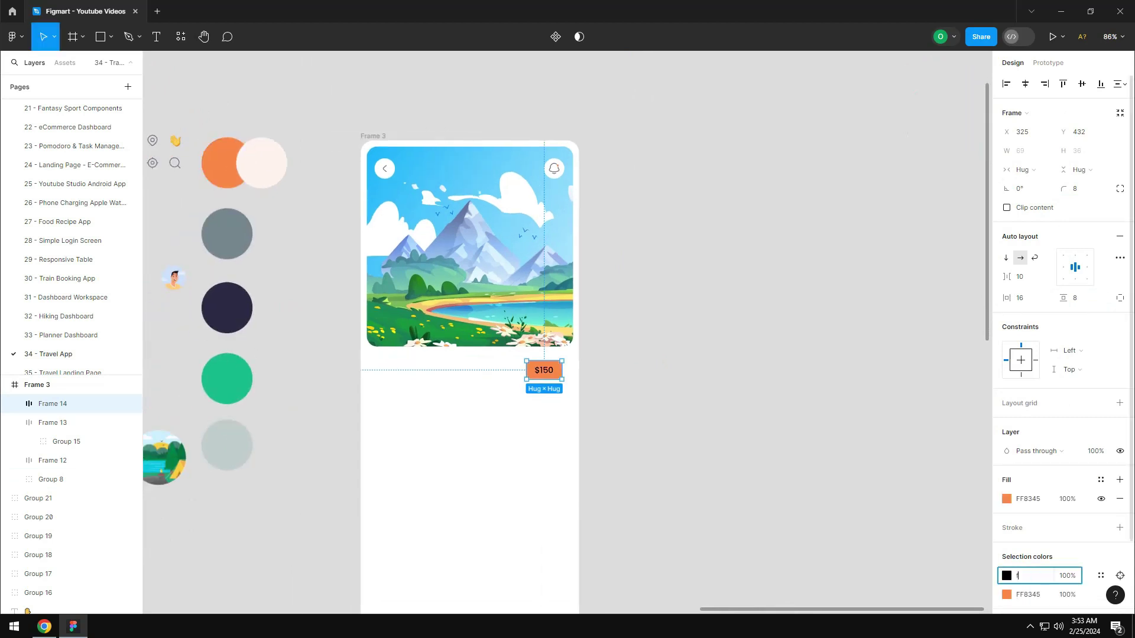
pyautogui.press('Return')
pyautogui.moveTo(544, 370); pyautogui.dragTo(543, 347)
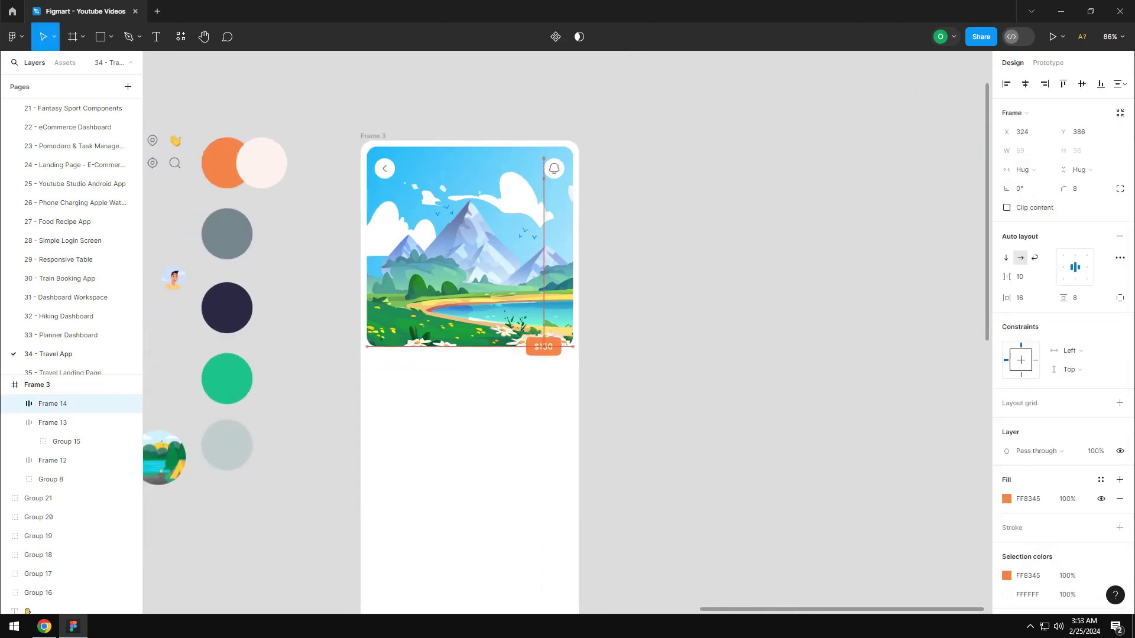
pyautogui.press('Escape')
# - Add a grey '/ day' label beside the price tag
pyautogui.keyDown('ctrl'); pyautogui.scroll(2, 541, 366); pyautogui.keyUp('ctrl')
pyautogui.keyDown('ctrl'); pyautogui.scroll(3, 540, 366); pyautogui.keyUp('ctrl')
pyautogui.press('t')
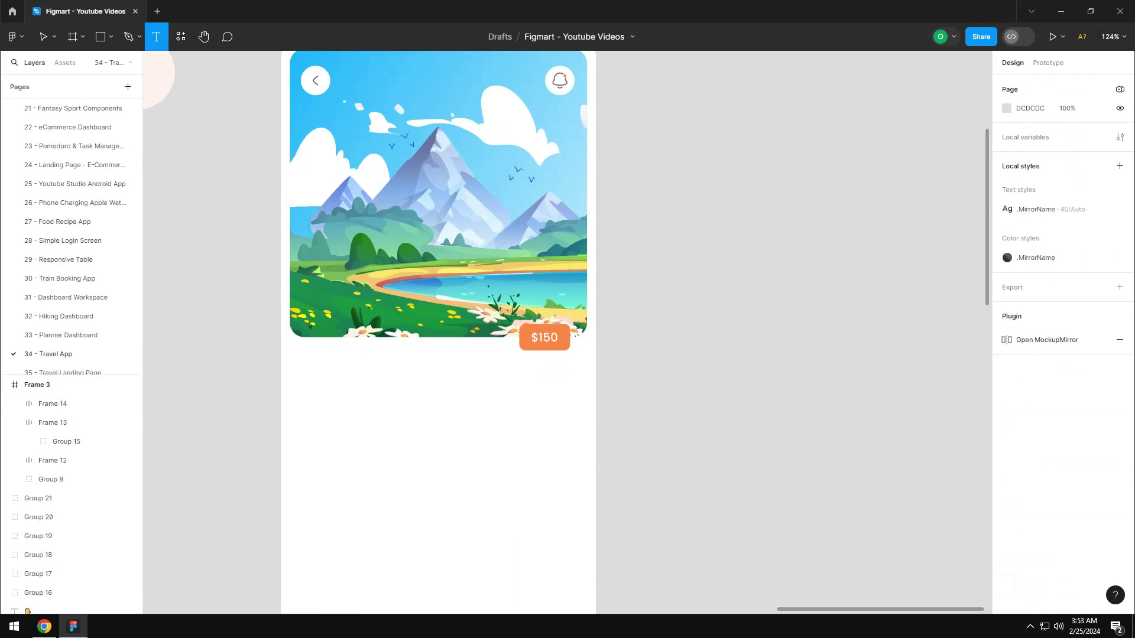
pyautogui.click(543, 363)
pyautogui.write('/ day')
pyautogui.press('Escape')
pyautogui.keyDown('ctrl'); pyautogui.scroll(-2, 629, 373); pyautogui.keyUp('ctrl')
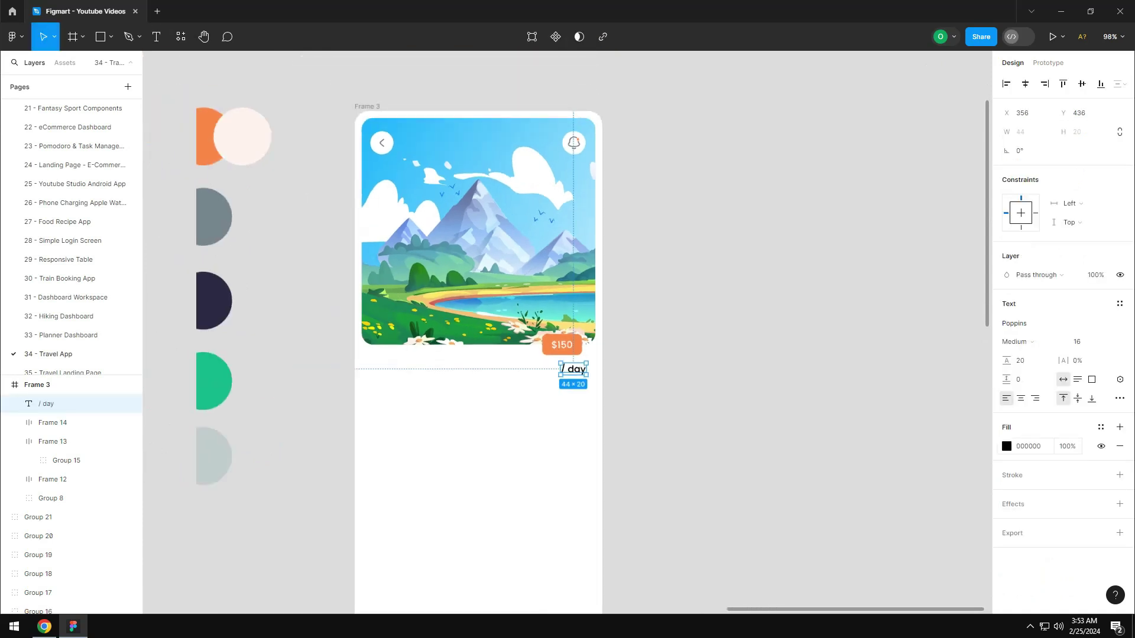
pyautogui.click(1007, 447)
pyautogui.click(868, 472)
pyautogui.click(934, 106)
pyautogui.press('Escape')
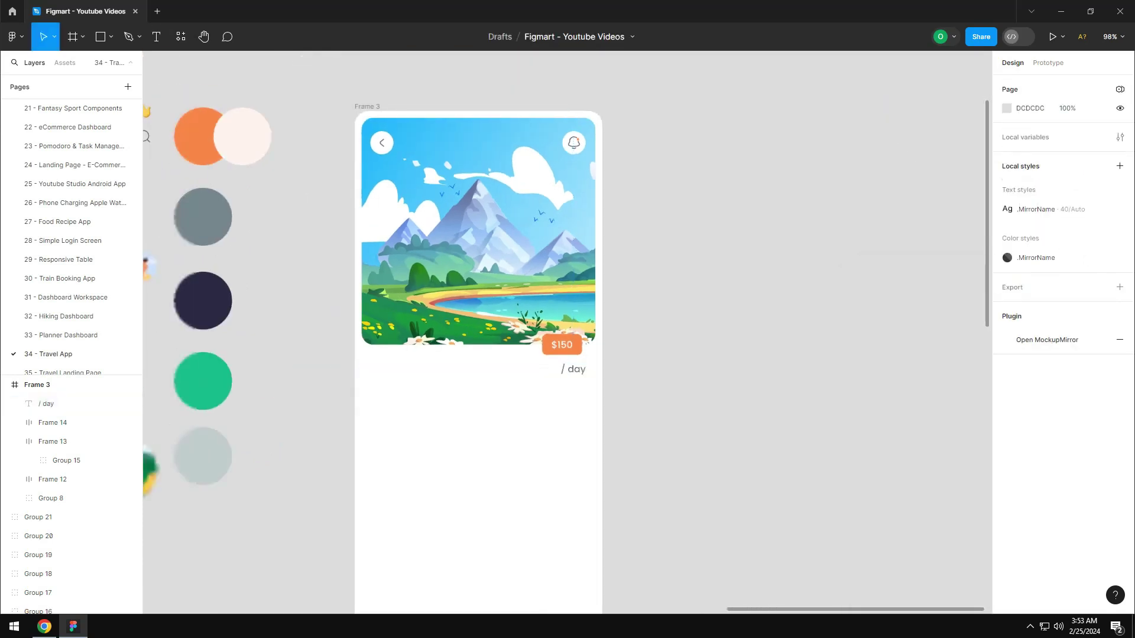
# - Select the price tag with '/ day', then add a SemiBold 'Mount Forel' title below
pyautogui.click(36, 385)
pyautogui.click(47, 404)
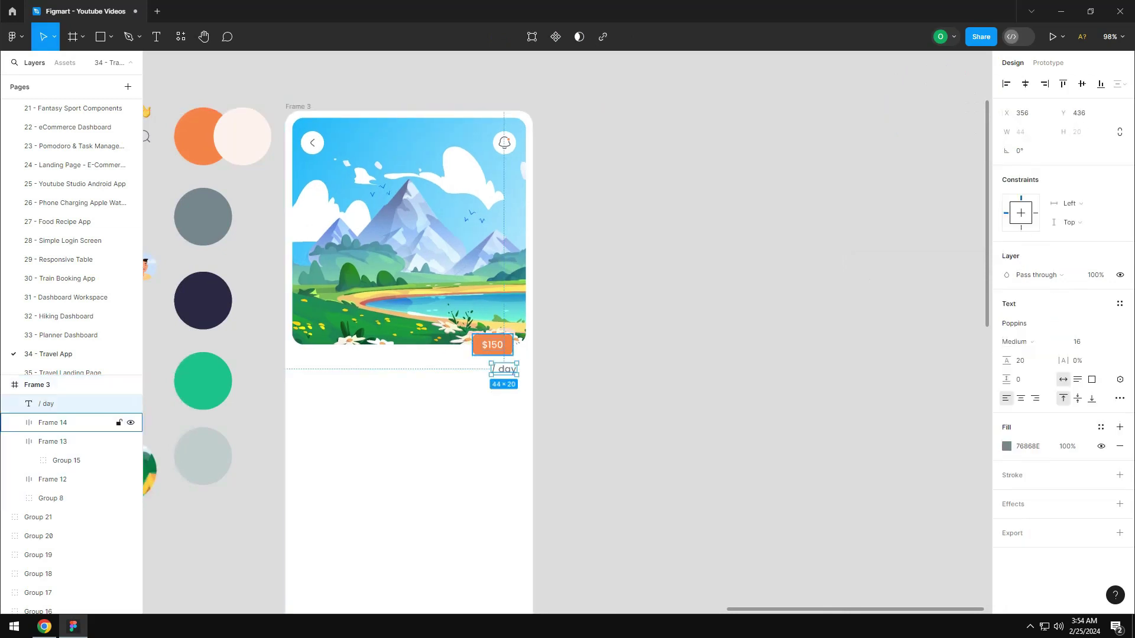
pyautogui.keyDown('shift'); pyautogui.click(53, 423); pyautogui.keyUp('shift')
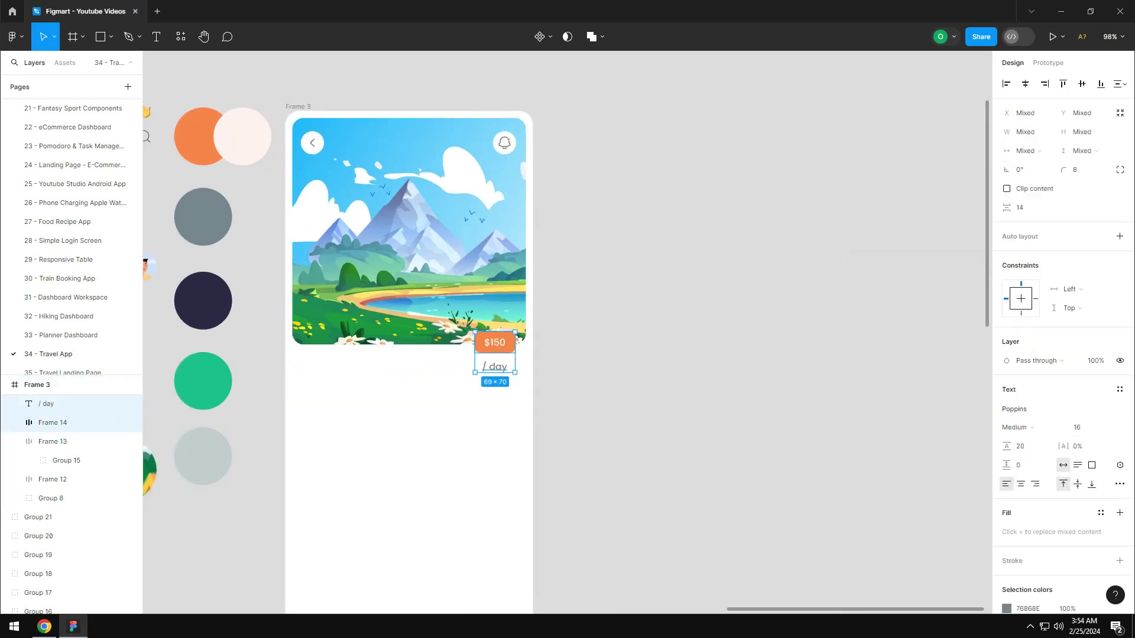
pyautogui.press('Escape')
pyautogui.press('t')
pyautogui.click(308, 365)
pyautogui.write('Mount Forel')
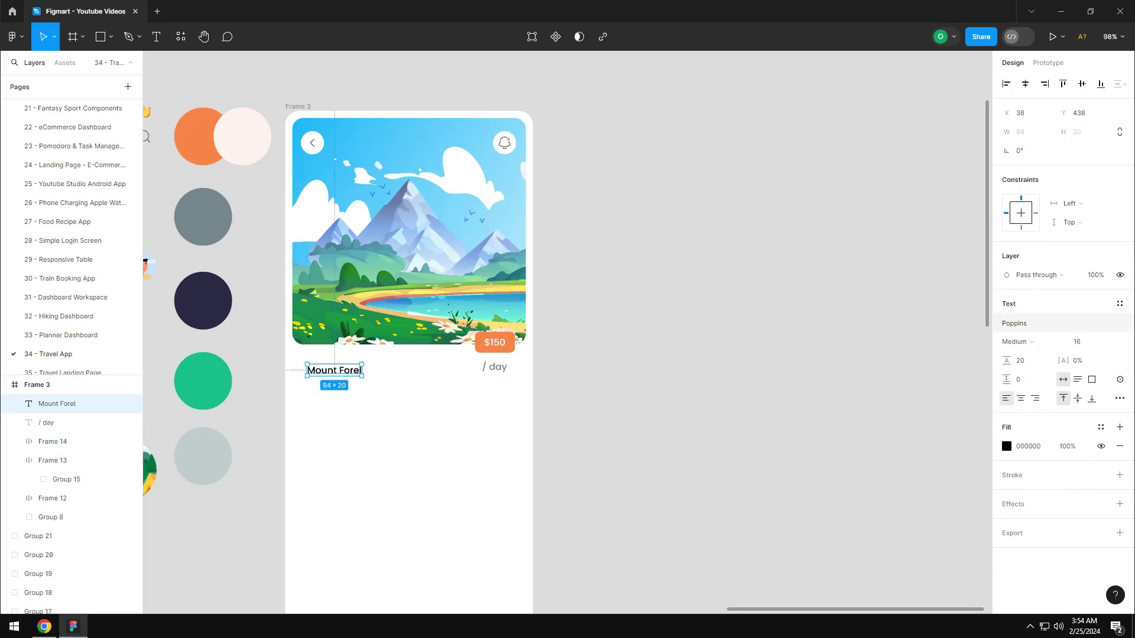
pyautogui.click(1017, 342)
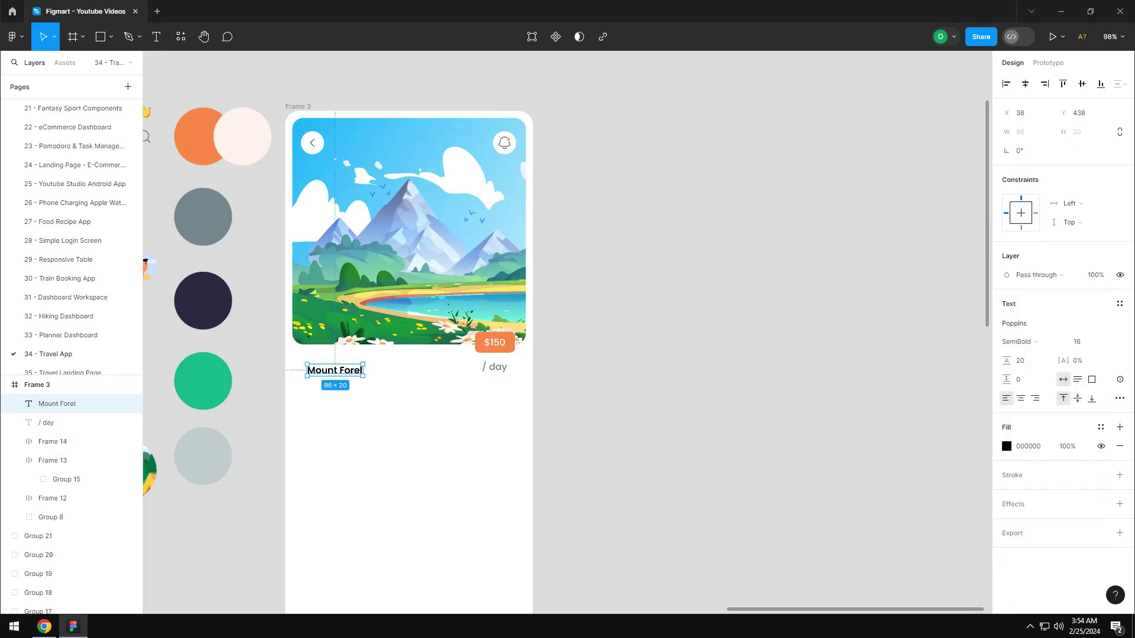
pyautogui.scroll(5, 304, 397)
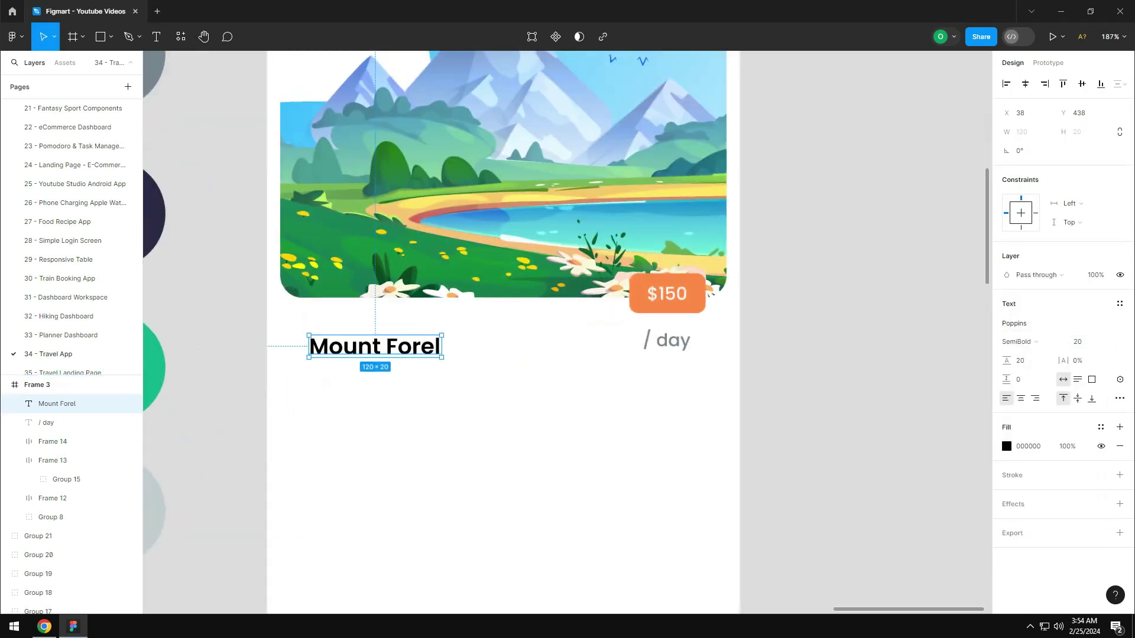
# - Add a 'Get Special offers & discount' subtitle below Mount Forel
pyautogui.press('Escape')
pyautogui.press('t')
pyautogui.click(324, 387)
pyautogui.write('Get Special offers & d')
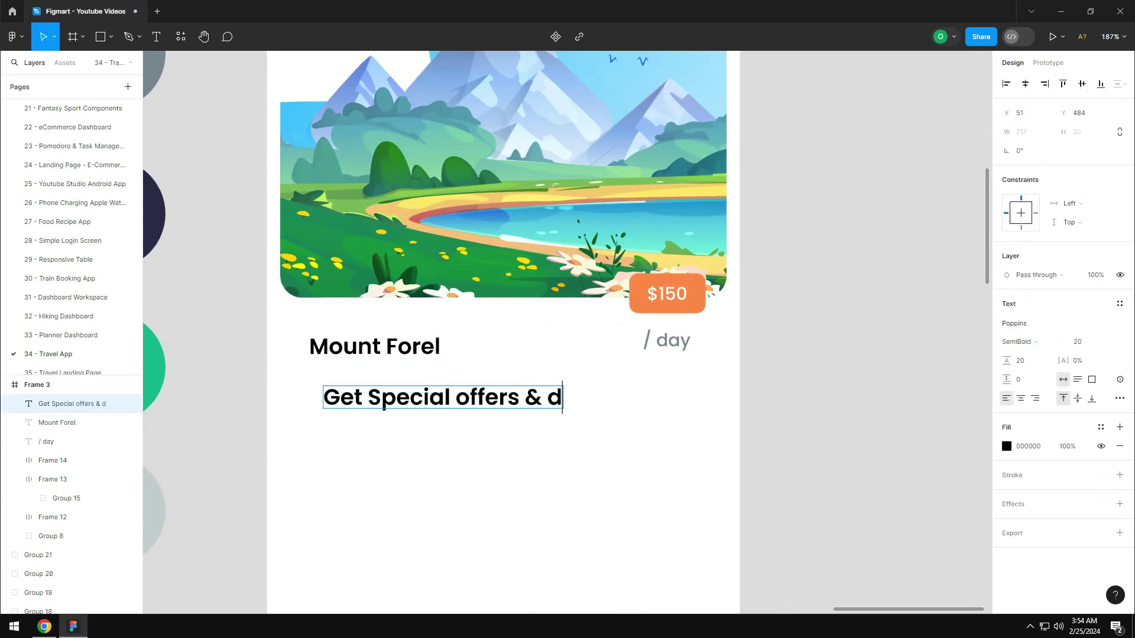
pyautogui.hotkey('ctrl', 'a')
pyautogui.click(1016, 342)
# - Style the subtitle Regular 16 px in grey 76868E and align it under the title
pyautogui.click(1077, 341)
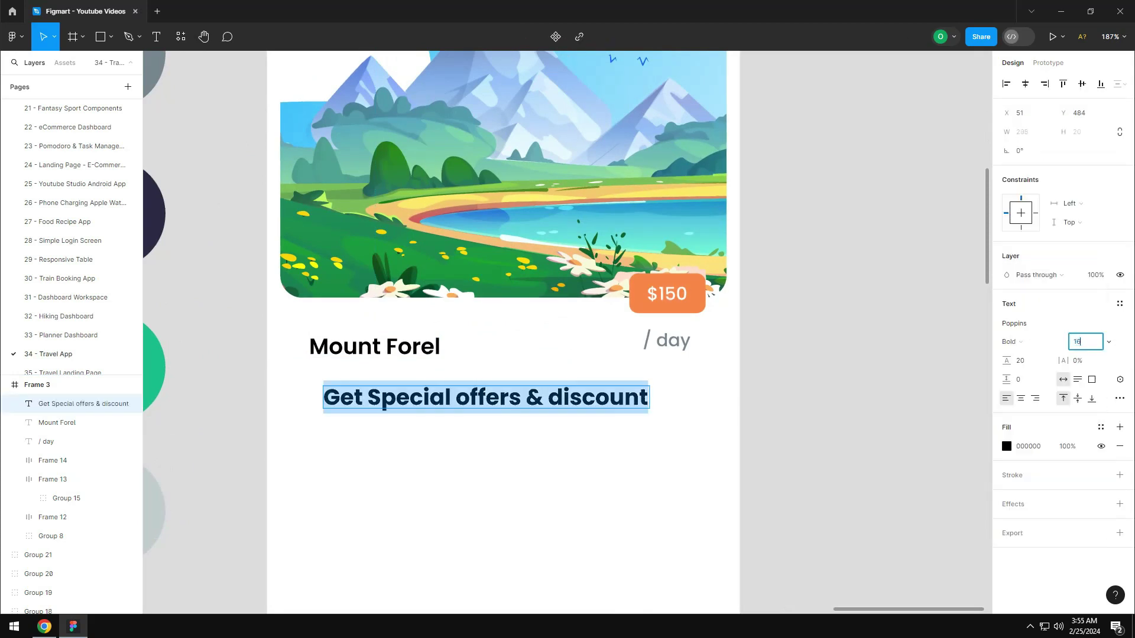
pyautogui.write('16')
pyautogui.press('Return')
pyautogui.click(1010, 341)
pyautogui.click(1023, 314)
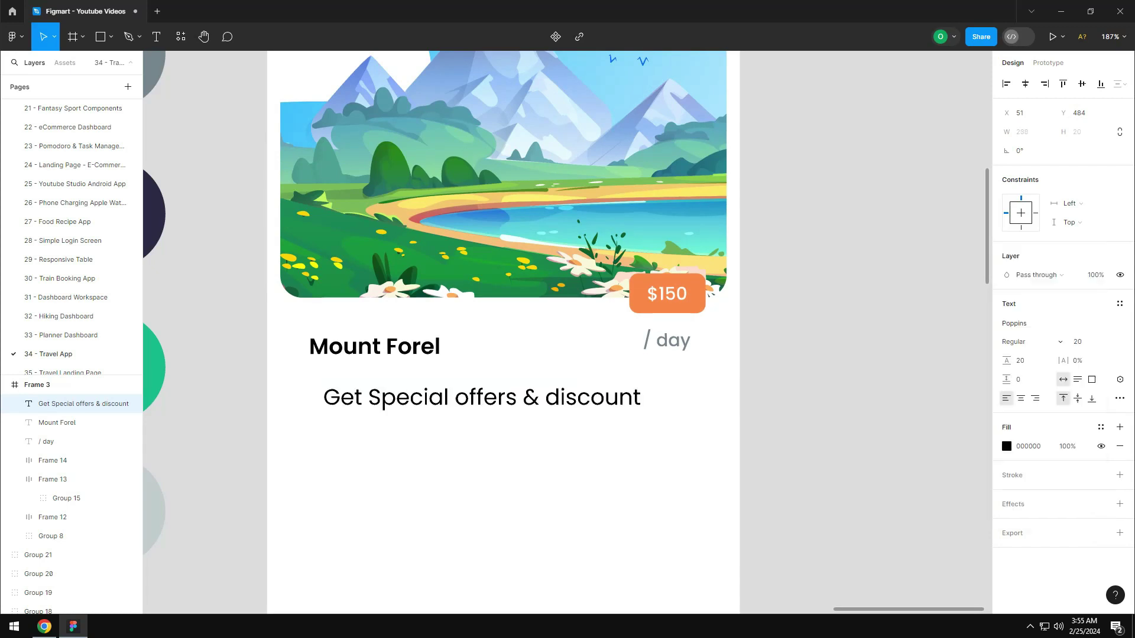
pyautogui.click(656, 341)
pyautogui.doubleClick(486, 397)
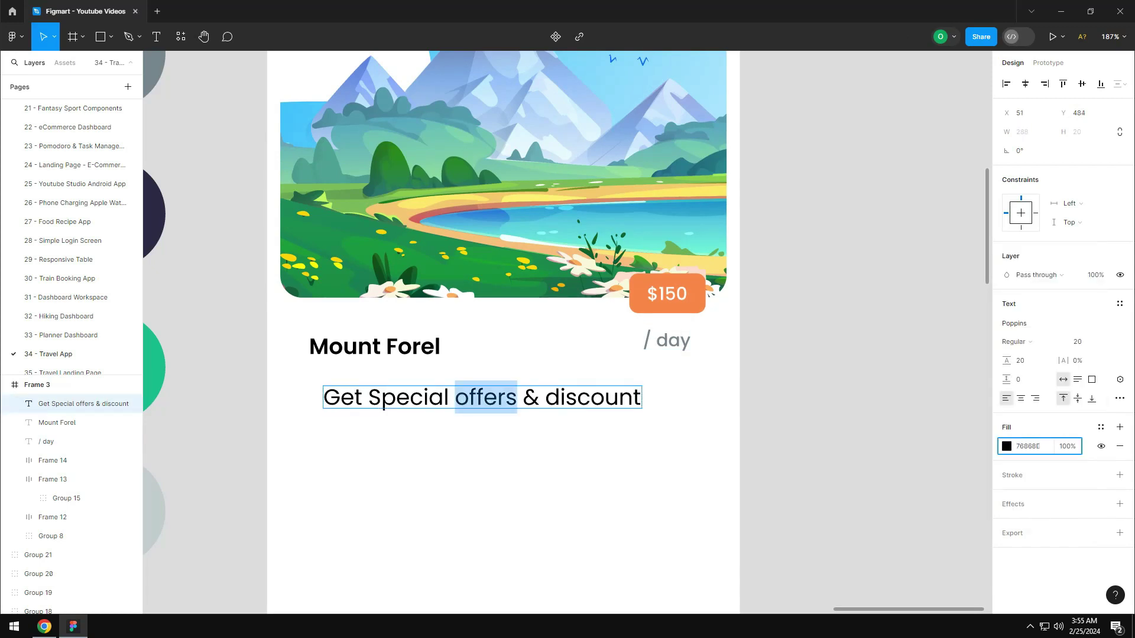
pyautogui.press('Return')
pyautogui.hotkey('ctrl', 'a')
pyautogui.press('Escape')
pyautogui.moveTo(484, 398); pyautogui.dragTo(469, 380)
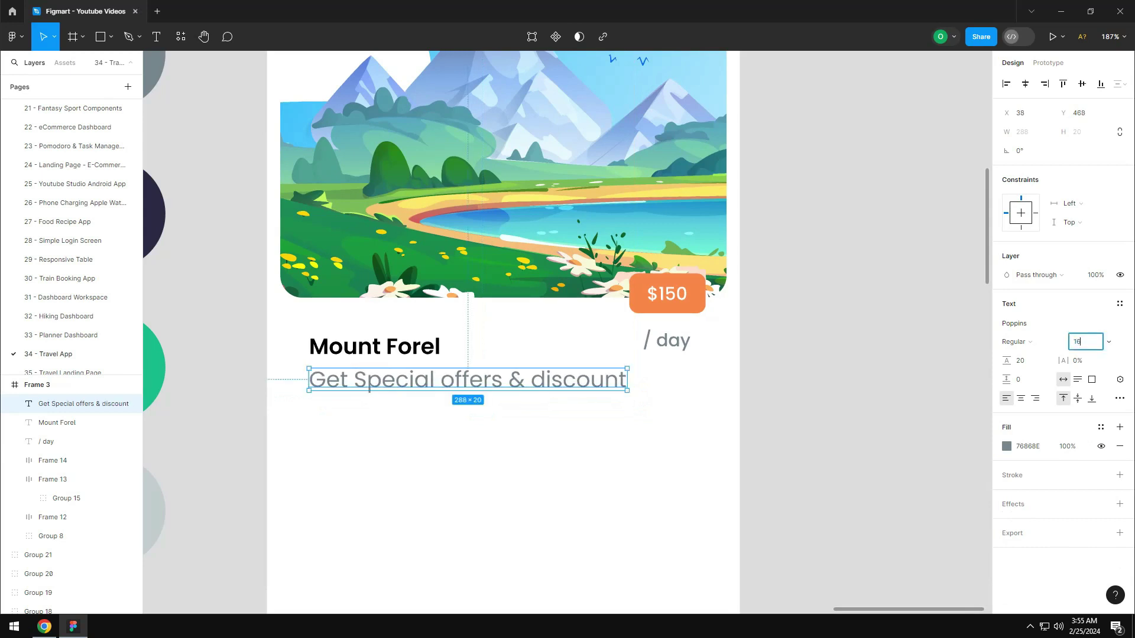
# - Retype the subtitle as 'Greenland' and duplicate it as a '4,8' rating beside it
pyautogui.press('Return')
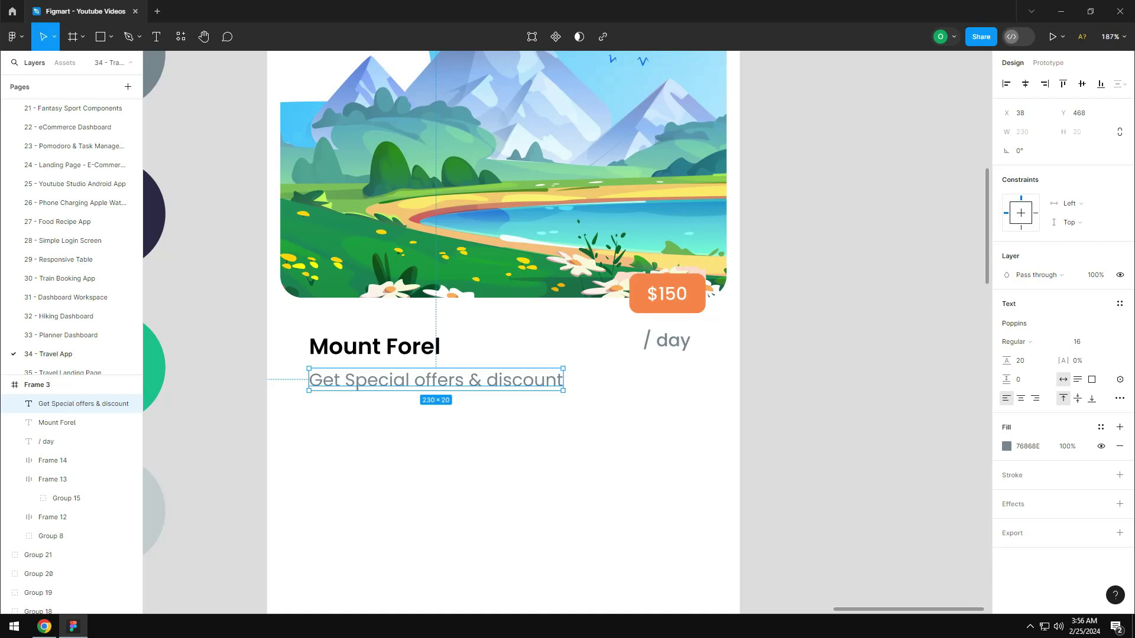
pyautogui.press('Return')
pyautogui.write('Greenland')
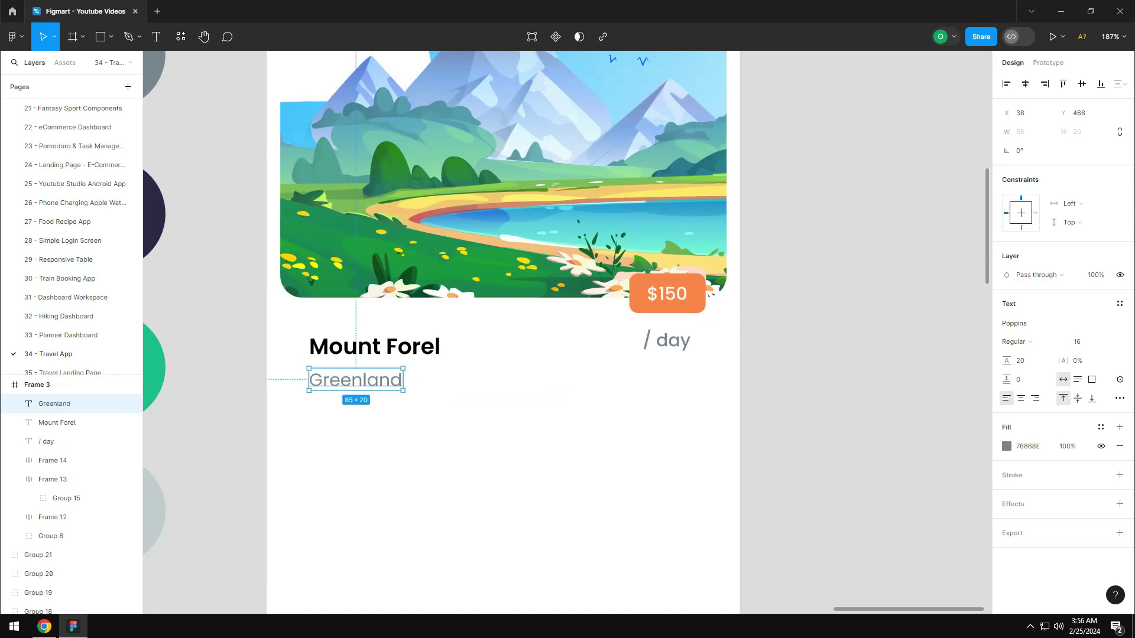
pyautogui.hotkey('ctrl', 'd')
pyautogui.press('Return')
pyautogui.write('4')
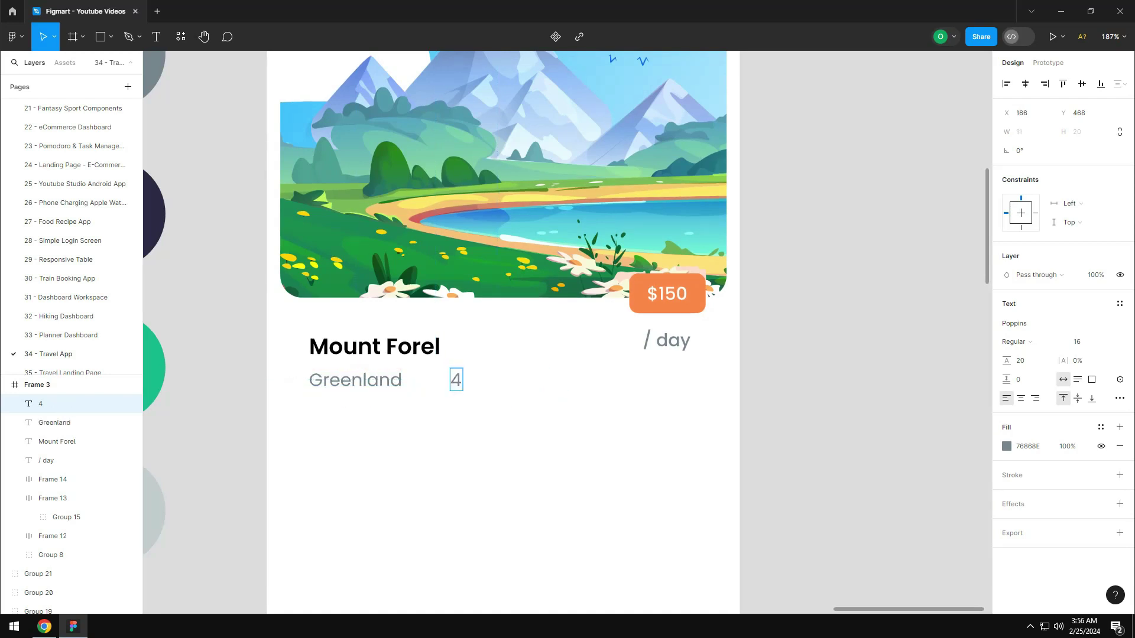
pyautogui.press('Escape')
pyautogui.scroll(-5, 517, 380)
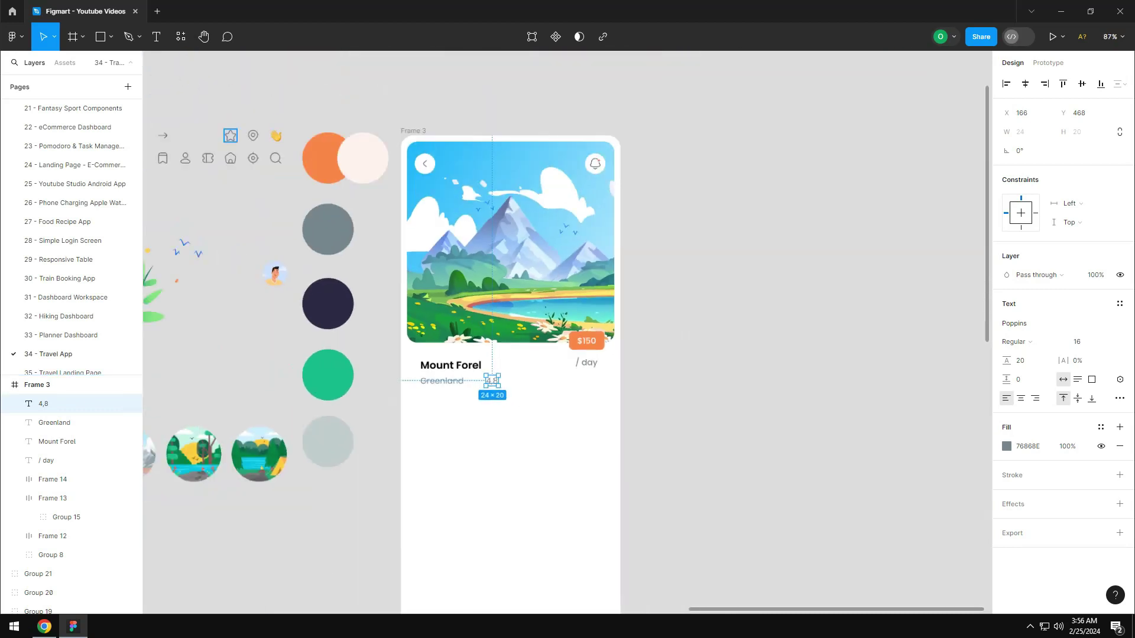
# - Move the star beside 4,8 and the pin beside Greenland, then colour the pin orange FF8345
pyautogui.moveTo(231, 136); pyautogui.dragTo(478, 381)
pyautogui.moveTo(253, 135); pyautogui.dragTo(414, 384)
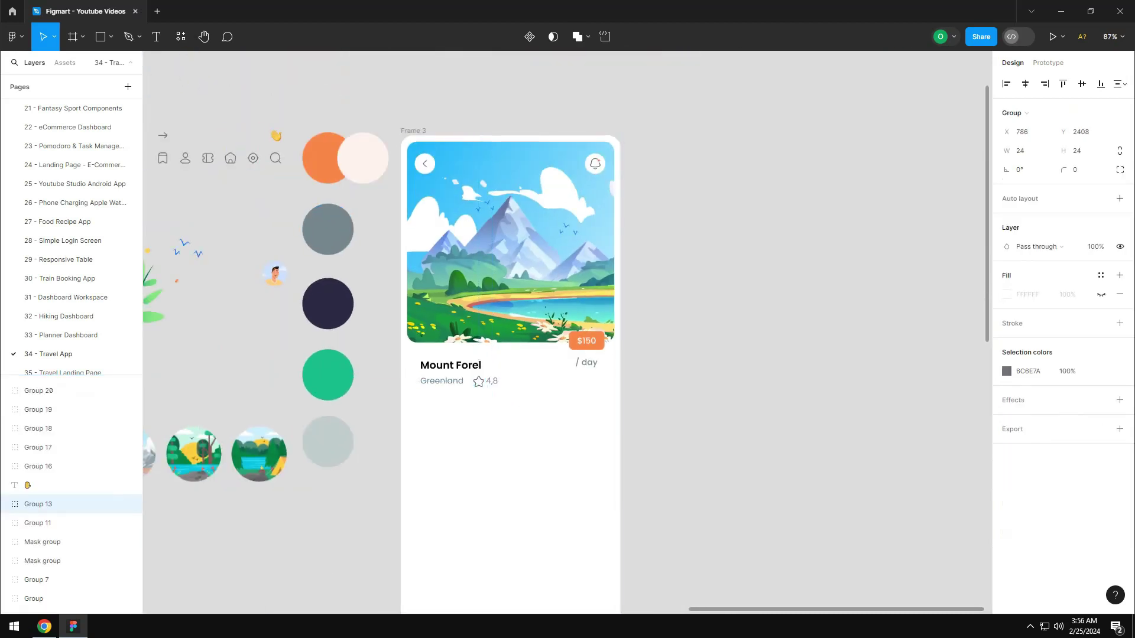
pyautogui.scroll(5, 408, 390)
pyautogui.press('i')
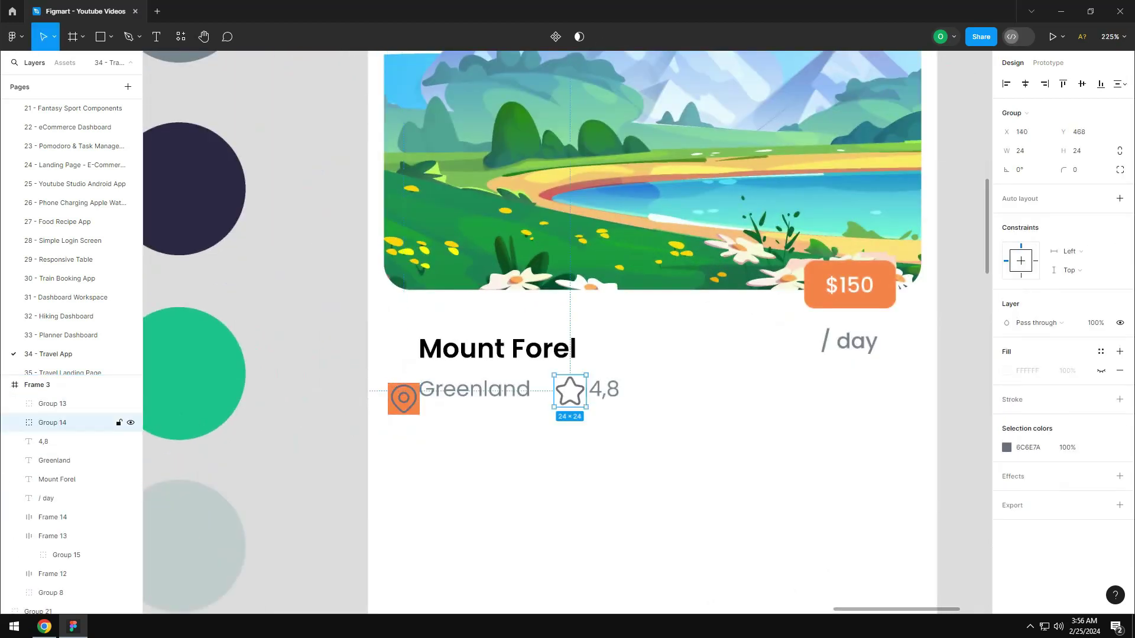
pyautogui.click(1007, 447)
pyautogui.write('FF8345')
pyautogui.press('Return')
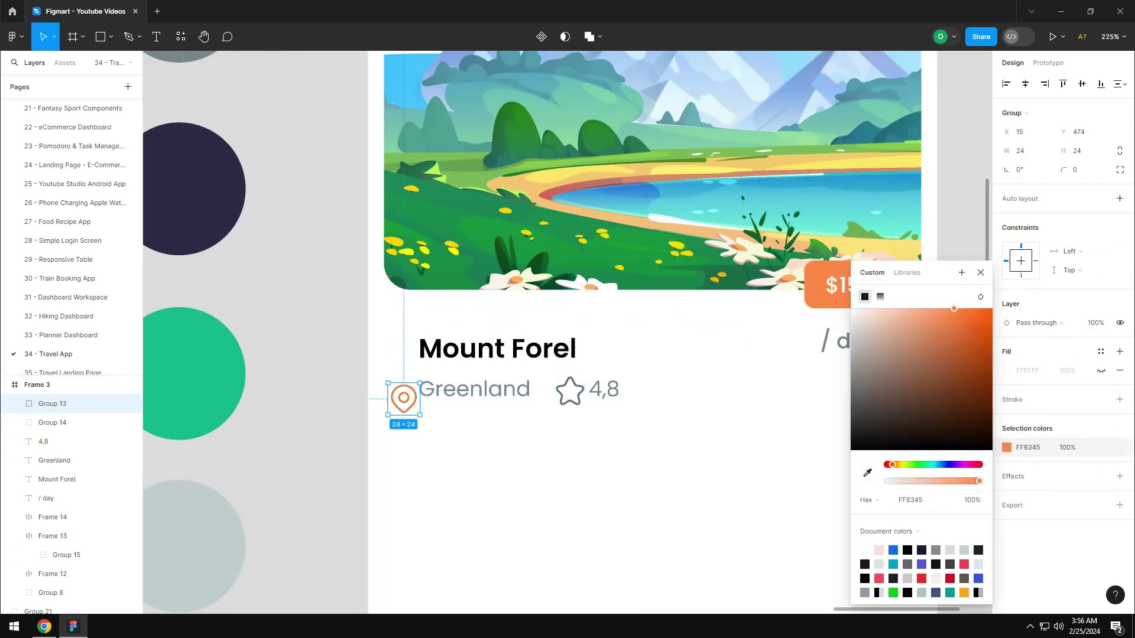
# - Colour the star orange FF8345 and wrap it with 4,8 in an auto-layout row
pyautogui.click(569, 391)
pyautogui.click(1007, 447)
pyautogui.write('FF8345')
pyautogui.press('Return')
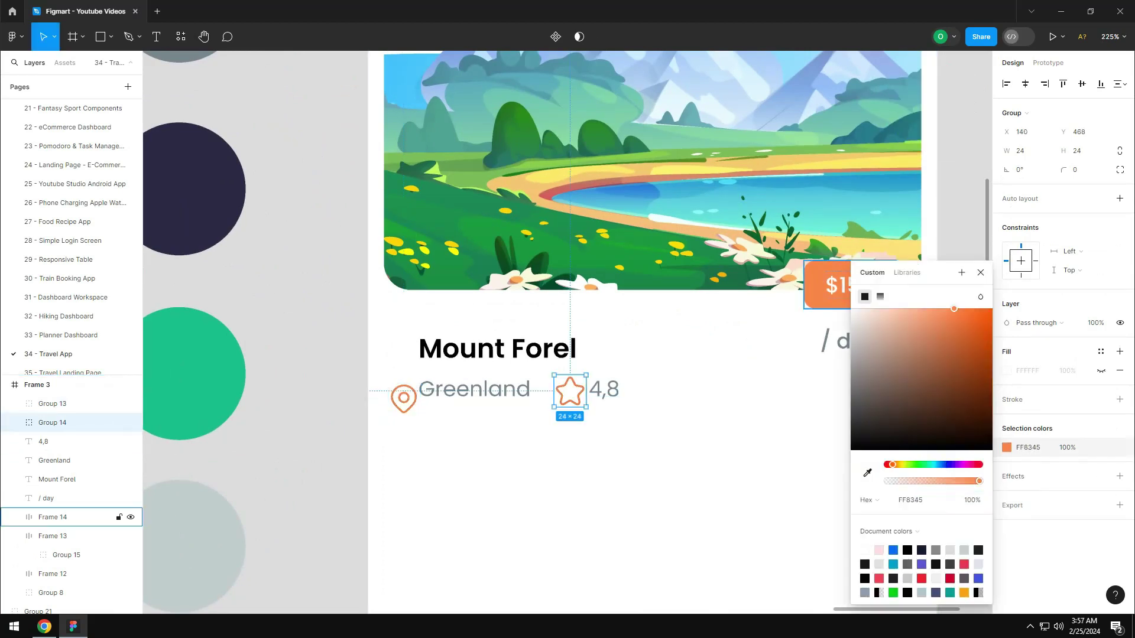
pyautogui.press('Escape')
pyautogui.keyDown('shift'); pyautogui.click(604, 392); pyautogui.keyUp('shift')
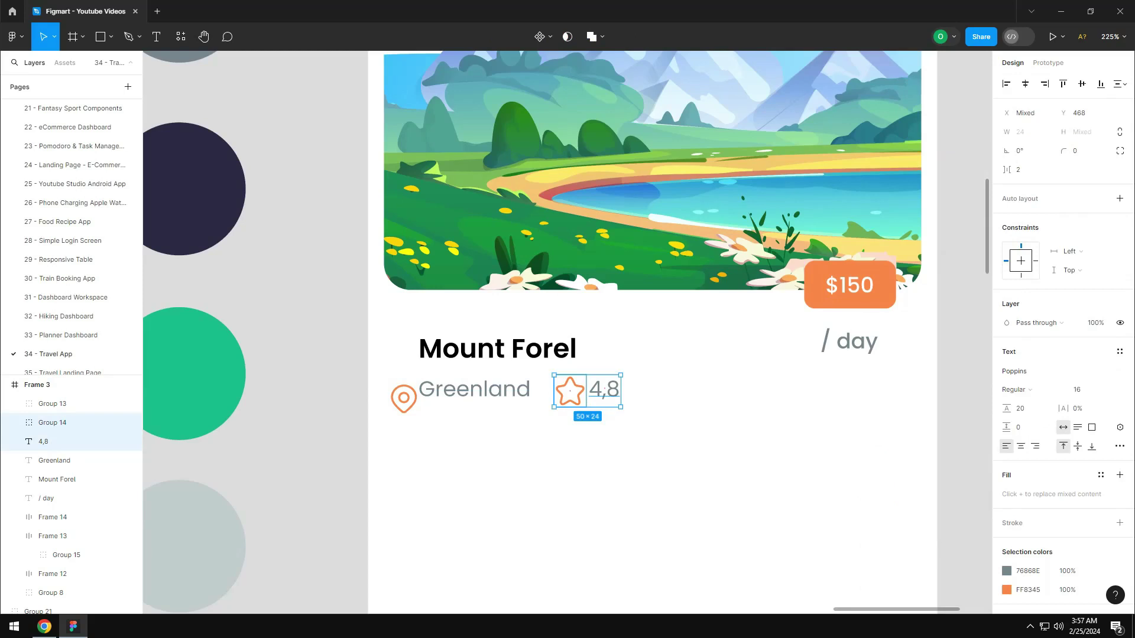
pyautogui.hotkey('shift', 'a')
# - Wrap the pin and Greenland together in an auto-layout row
pyautogui.click(53, 404)
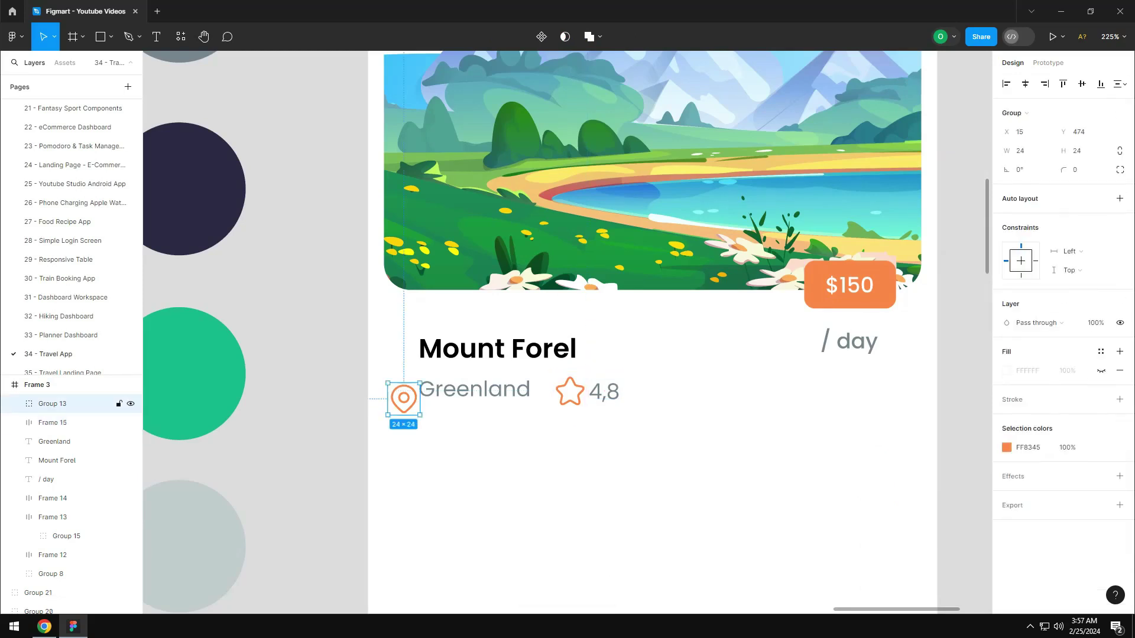
pyautogui.keyDown('shift'); pyautogui.click(53, 441); pyautogui.keyUp('shift')
pyautogui.hotkey('shift', 'a')
# - Set the pin–Greenland gap to 8 and combine location and rating rows with 32 spacing
pyautogui.write('8')
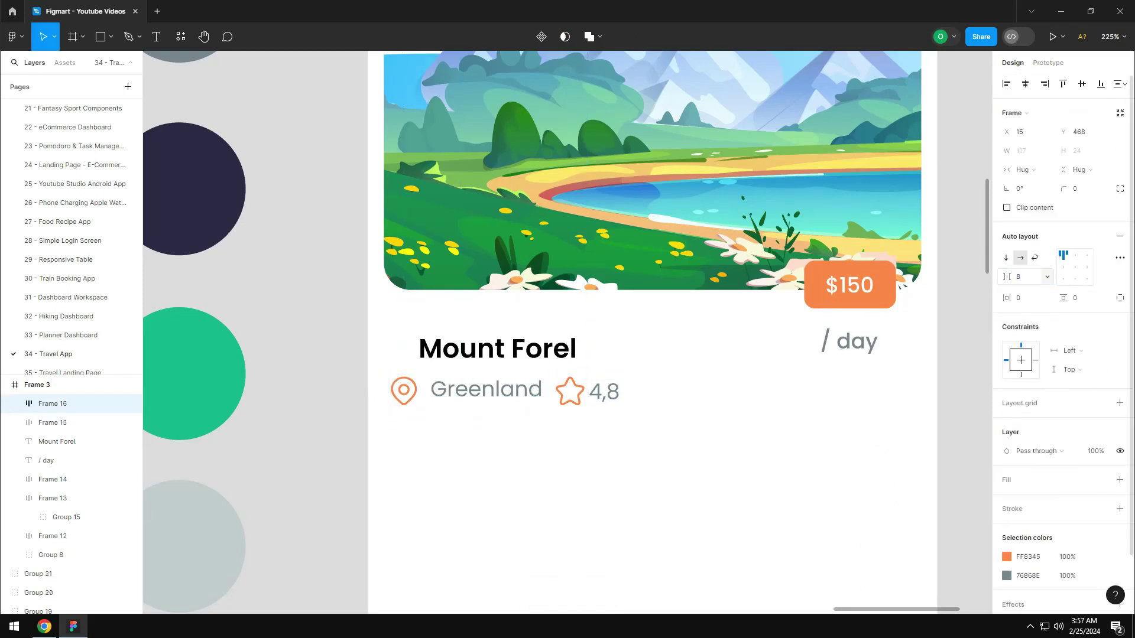
pyautogui.keyDown('shift'); pyautogui.click(52, 422); pyautogui.keyUp('shift')
pyautogui.hotkey('shift', 'a')
pyautogui.click(1022, 298)
pyautogui.hotkey('shift', 'Tab')
pyautogui.write('32')
pyautogui.press('Return')
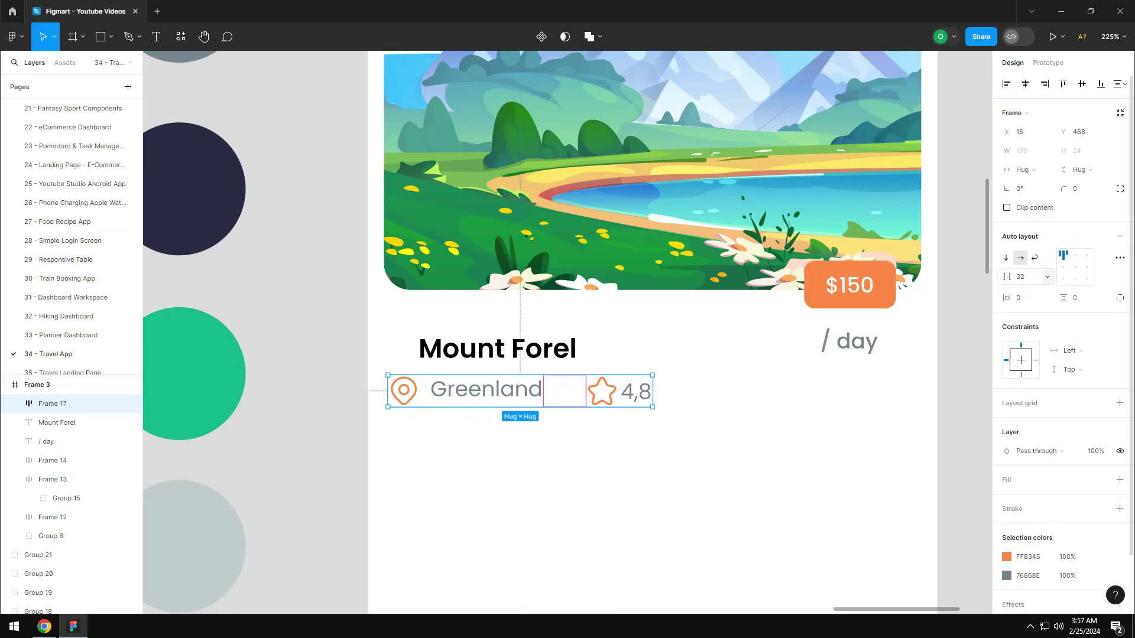
# - Set Mount Forel to size 24 and stack it above the info row with 10 spacing in a padded card
pyautogui.click(57, 423)
pyautogui.write('24')
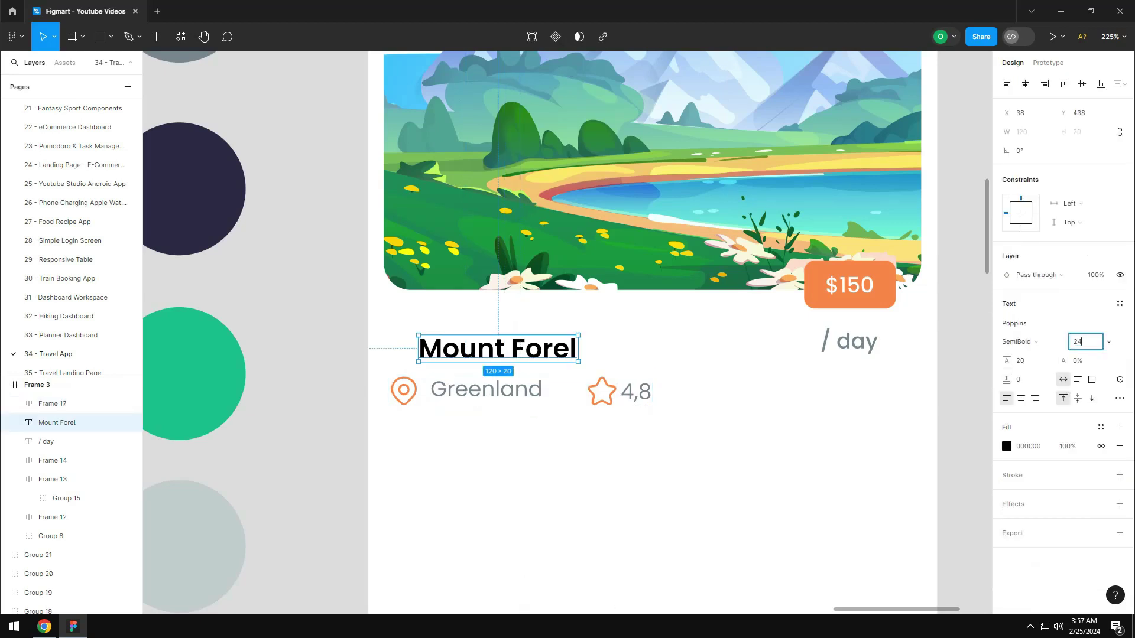
pyautogui.press('Return')
pyautogui.keyDown('shift'); pyautogui.click(53, 404); pyautogui.keyUp('shift')
pyautogui.hotkey('shift', 'a')
pyautogui.click(1025, 277)
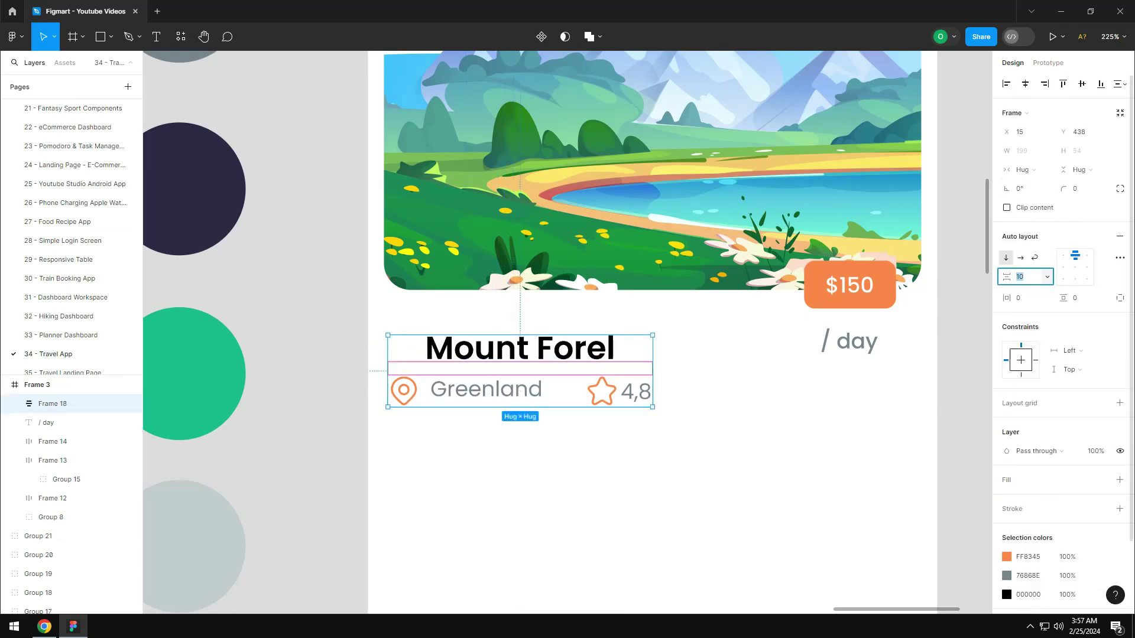
pyautogui.press('Return')
pyautogui.hotkey('shift', 'a')
# - Give the title card a 16 corner radius and white fill, and move it up over the illustration
pyautogui.click(1078, 189)
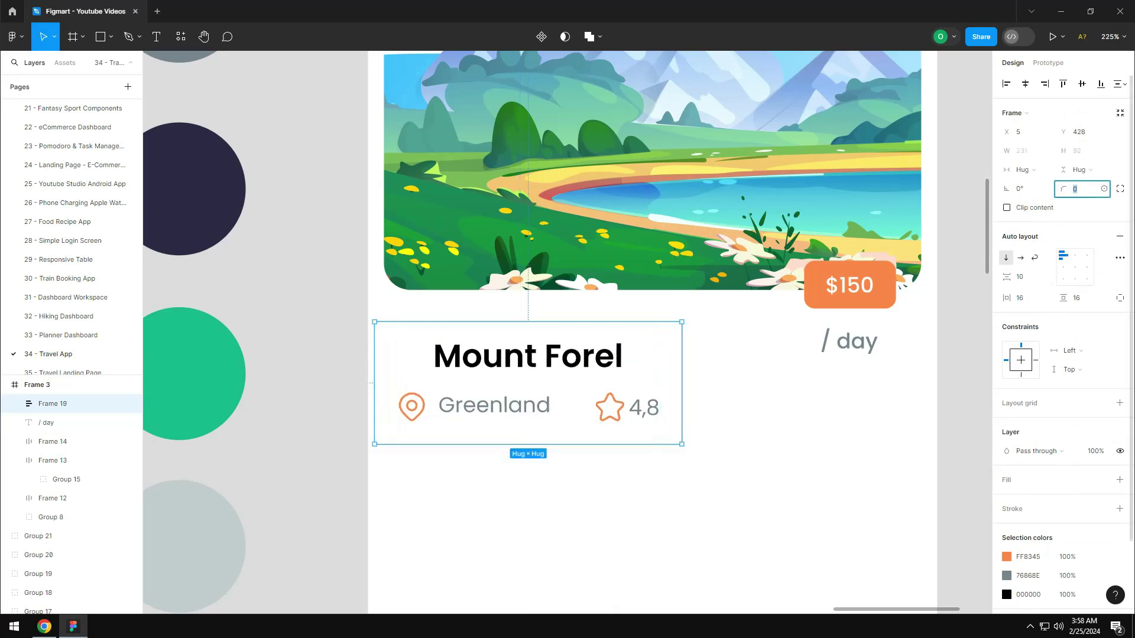
pyautogui.write('16')
pyautogui.press('Return')
pyautogui.click(1119, 479)
pyautogui.moveTo(529, 383); pyautogui.dragTo(560, 293)
# - Wrap $150 and / day in an auto-layout stack with 16 spacing
pyautogui.click(850, 285)
pyautogui.keyDown('shift'); pyautogui.click(849, 341); pyautogui.keyUp('shift')
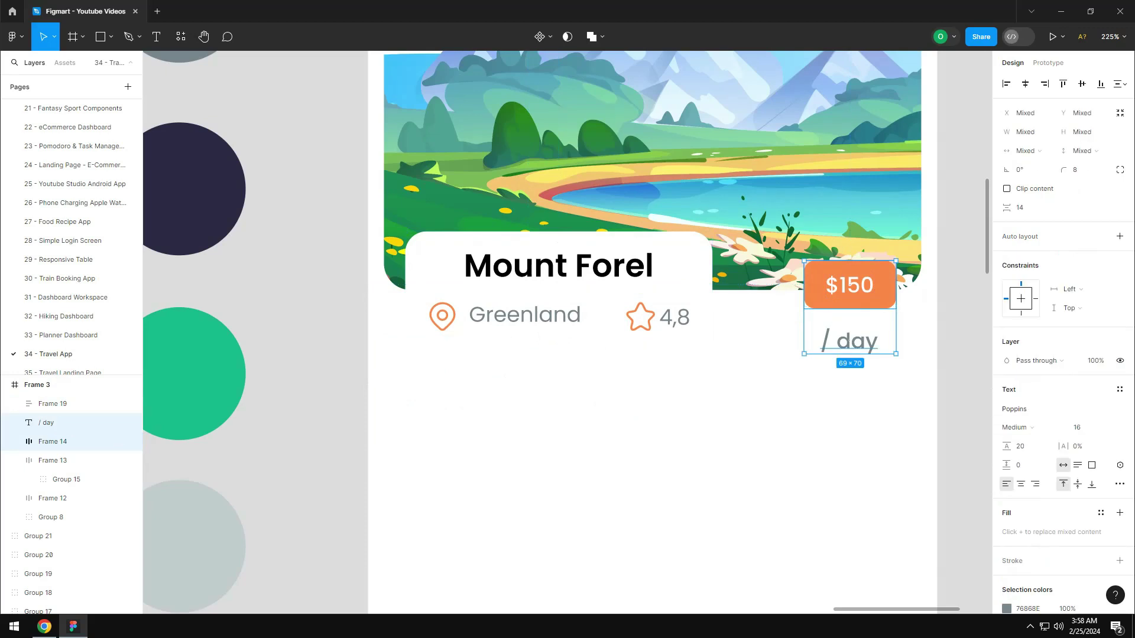
pyautogui.hotkey('shift', 'a')
pyautogui.click(1022, 276)
pyautogui.write('16')
pyautogui.press('Tab')
# - Pad the price card by 16, fill it white and move it up beside the title card
pyautogui.write('16')
pyautogui.press('Tab')
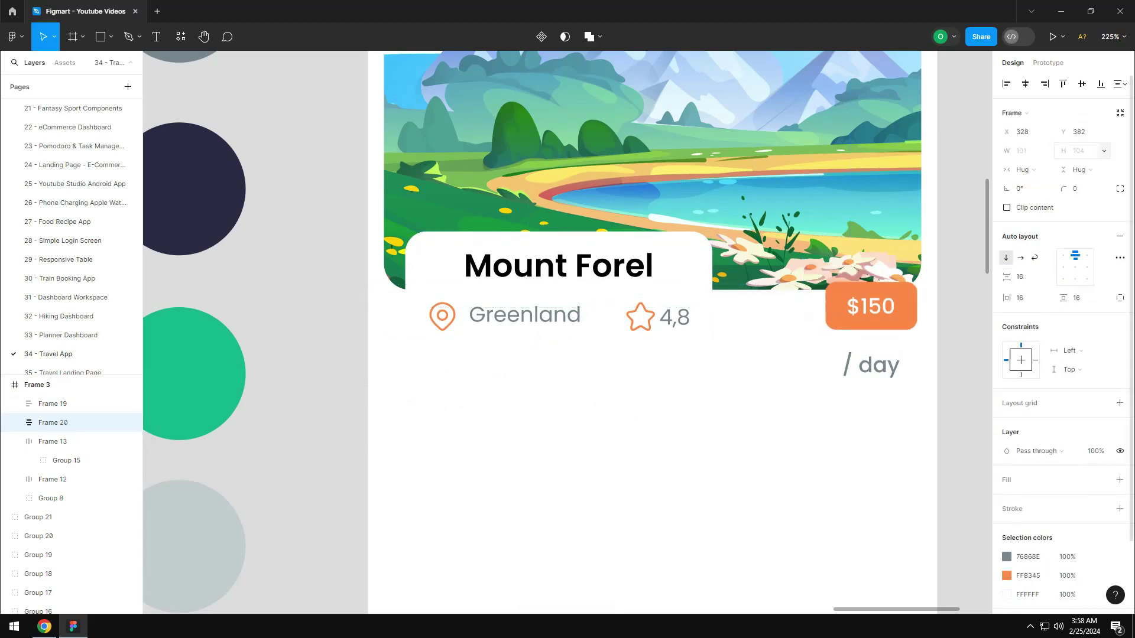
pyautogui.write('1616')
pyautogui.click(1120, 479)
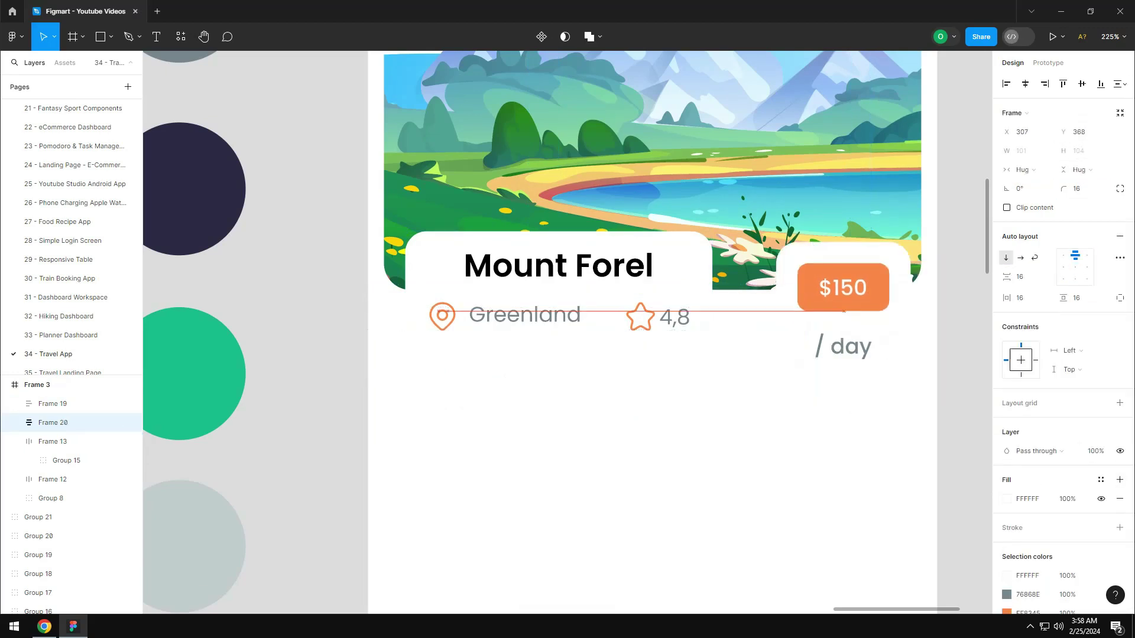
pyautogui.moveTo(871, 366); pyautogui.dragTo(834, 329)
# - Top-align the price card with the title card and nudge it slightly left
pyautogui.keyDown('shift'); pyautogui.click(53, 404); pyautogui.keyUp('shift')
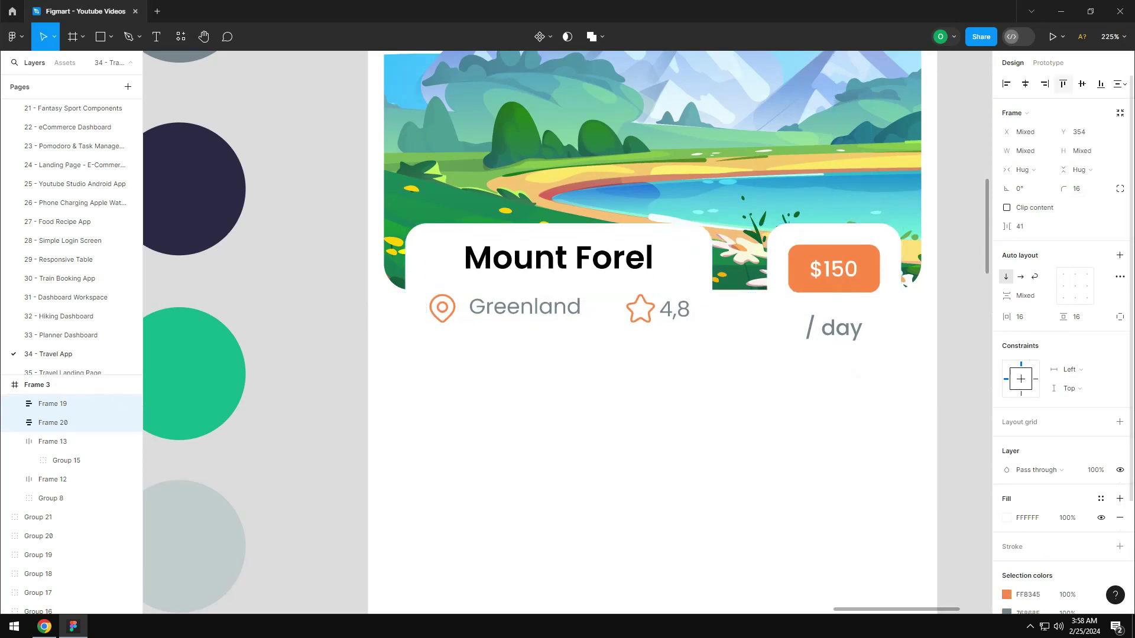
pyautogui.hotkey('alt', 'v')
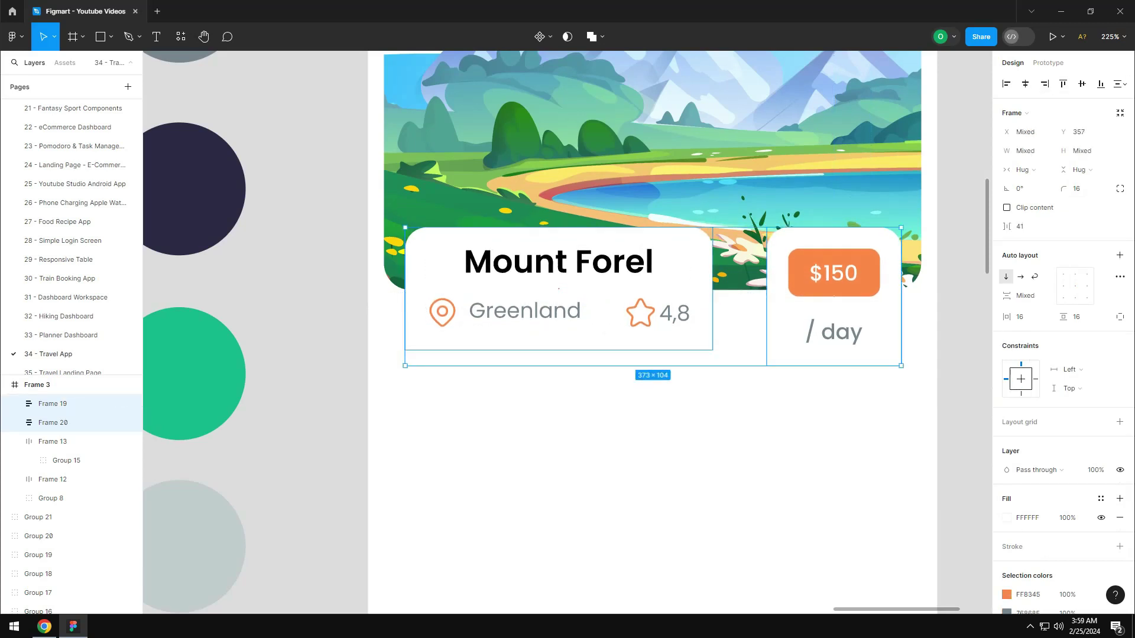
pyautogui.click(71, 422)
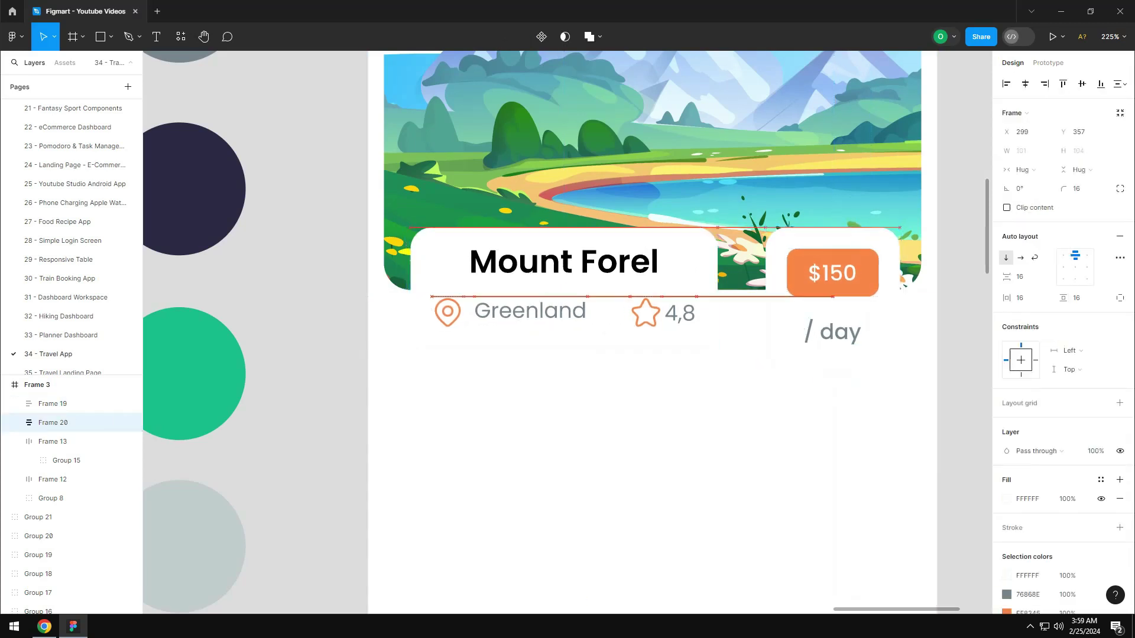
pyautogui.press('Left')
pyautogui.press('Left')
pyautogui.press('Left')
# - Edit the / day text and place a new text box below the cards
pyautogui.doubleClick(814, 332)
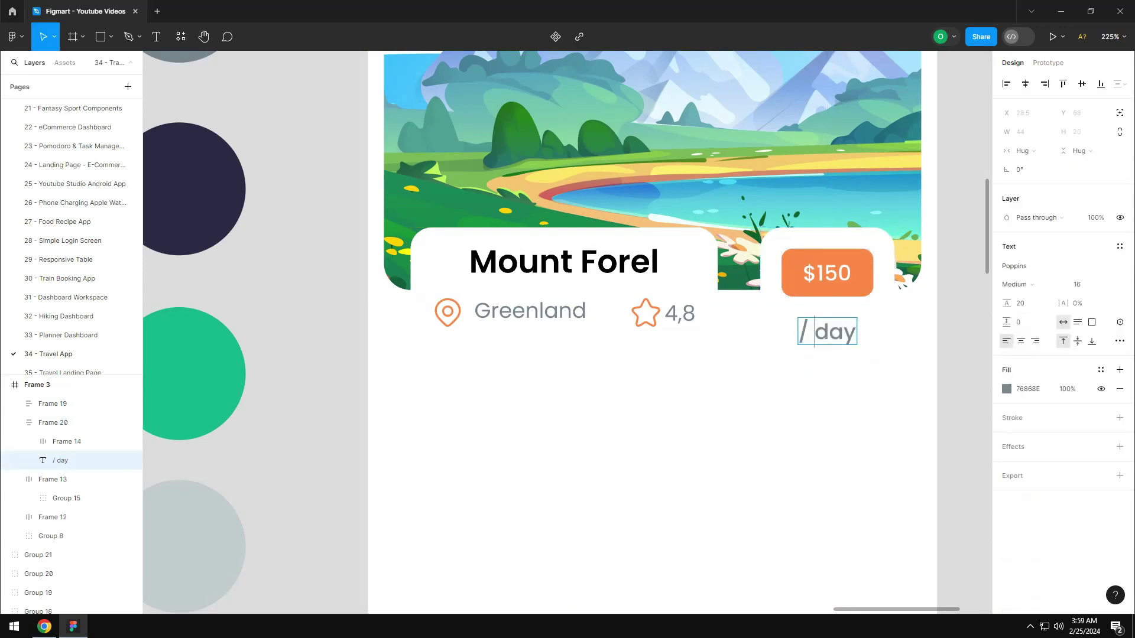
pyautogui.scroll(-1, 71, 422)
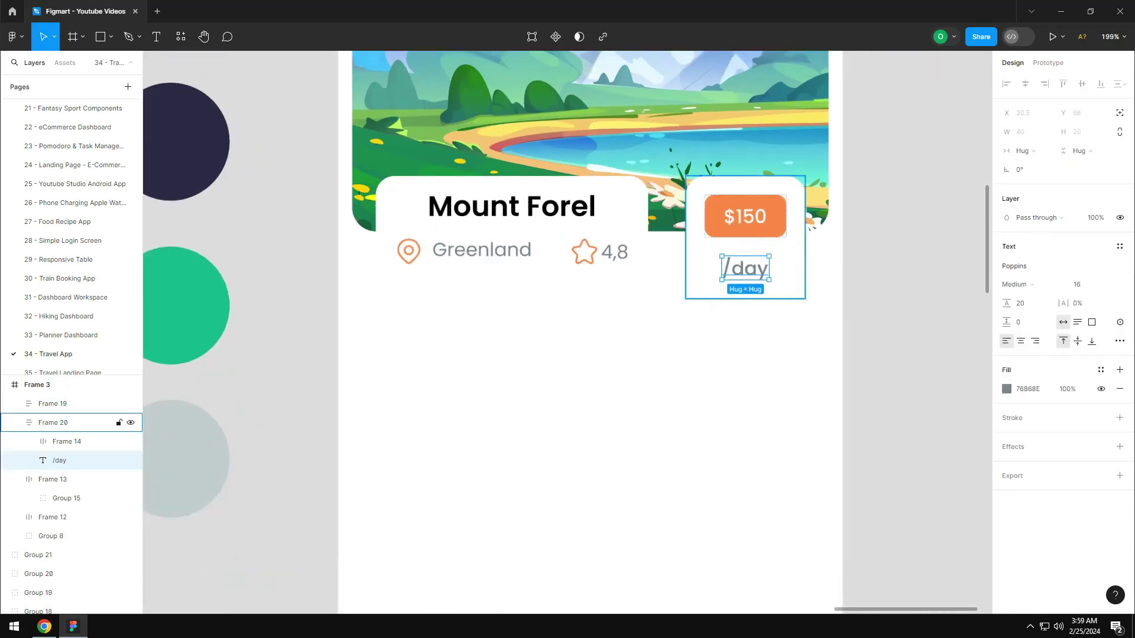
pyautogui.press('t')
pyautogui.click(401, 340)
pyautogui.write('About Destination')
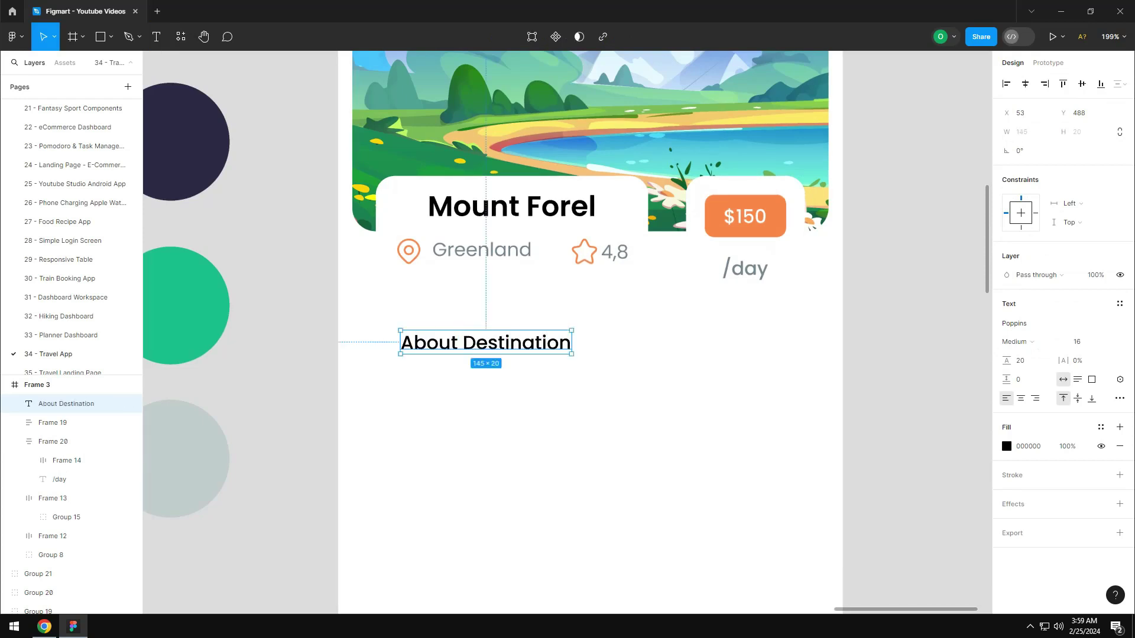
# - Duplicate the About Destination heading below it and type the destination description in a wider box
pyautogui.moveTo(485, 341); pyautogui.dragTo(486, 373)
pyautogui.press('Return')
pyautogui.write('Is a mountain in king Christoan IX Land, Semer')
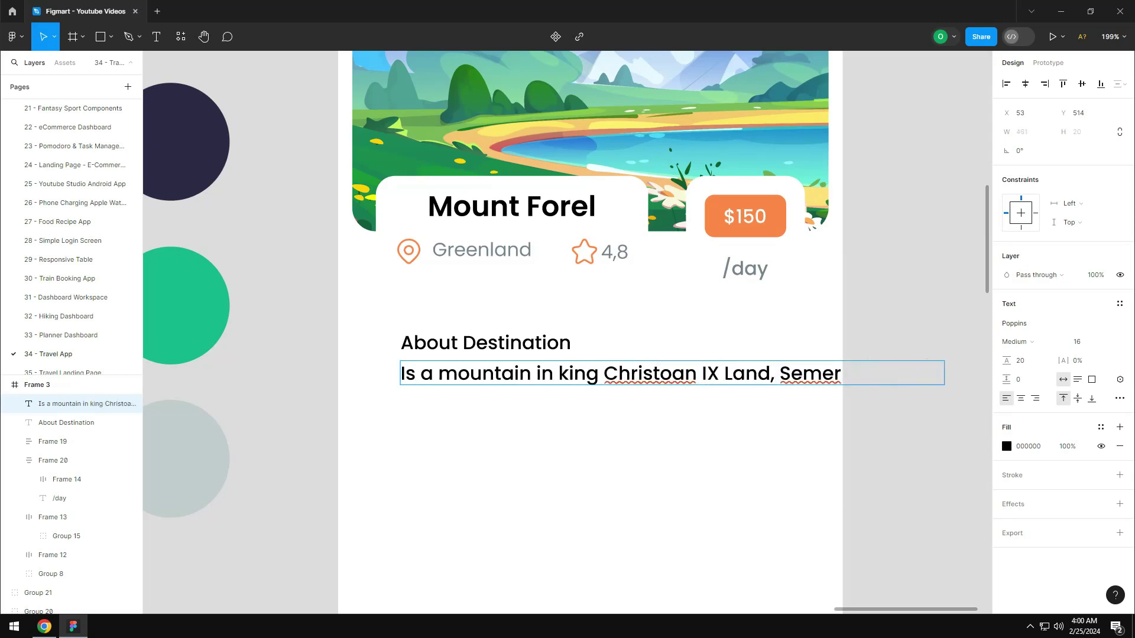
pyautogui.moveTo(985, 372)
pyautogui.mouseDown()
pyautogui.moveTo(997, 373)
pyautogui.moveTo(739, 352)
pyautogui.mouseUp()
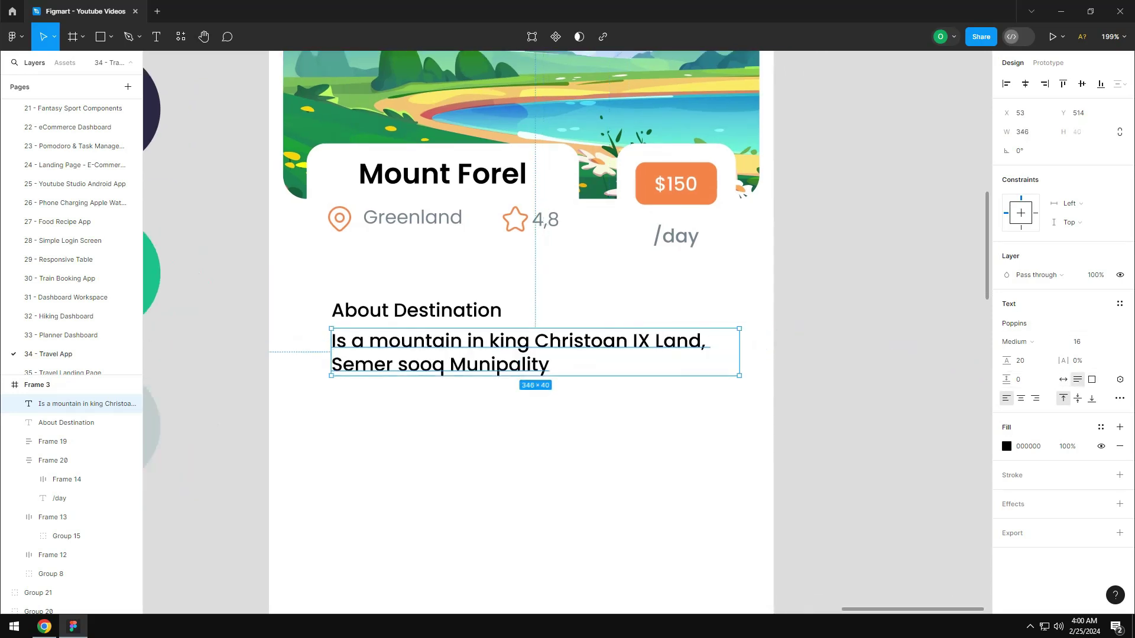
pyautogui.press('Return')
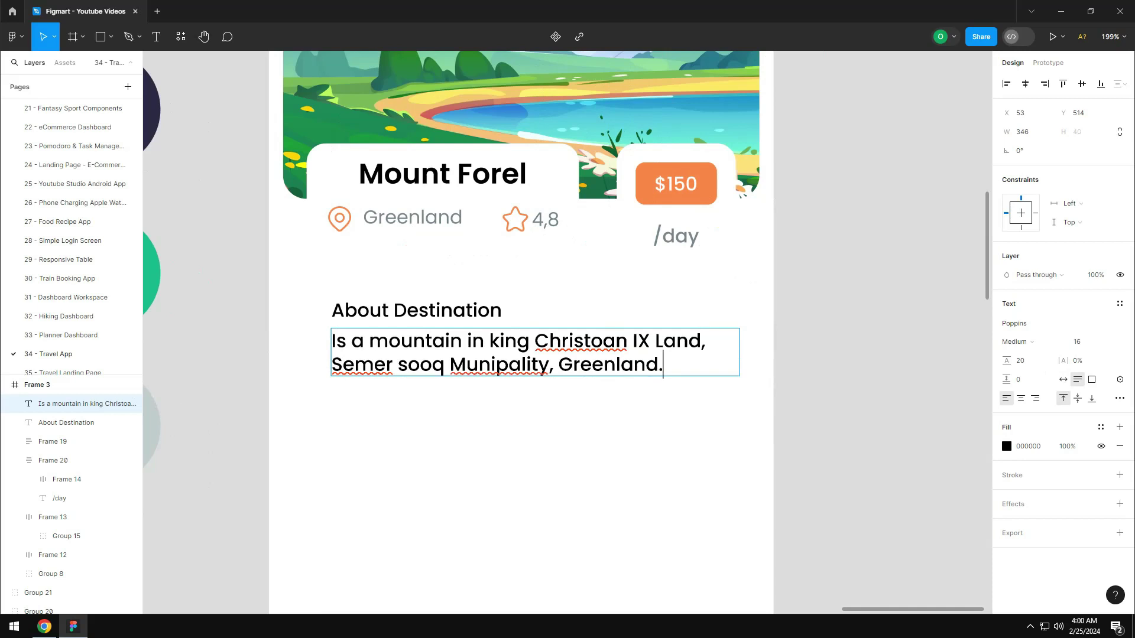
pyautogui.write('is part of the Schweizerland...')
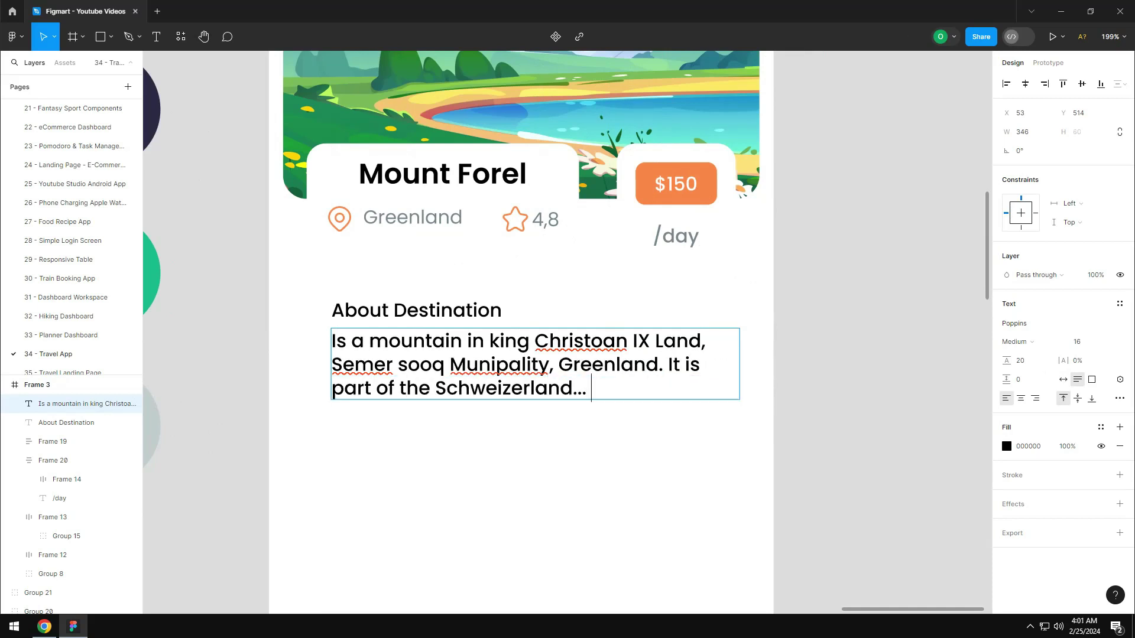
# - Make the description Regular with 26 line height, and make the About Destination heading bolder
pyautogui.hotkey('ctrl', 'a')
pyautogui.click(1016, 341)
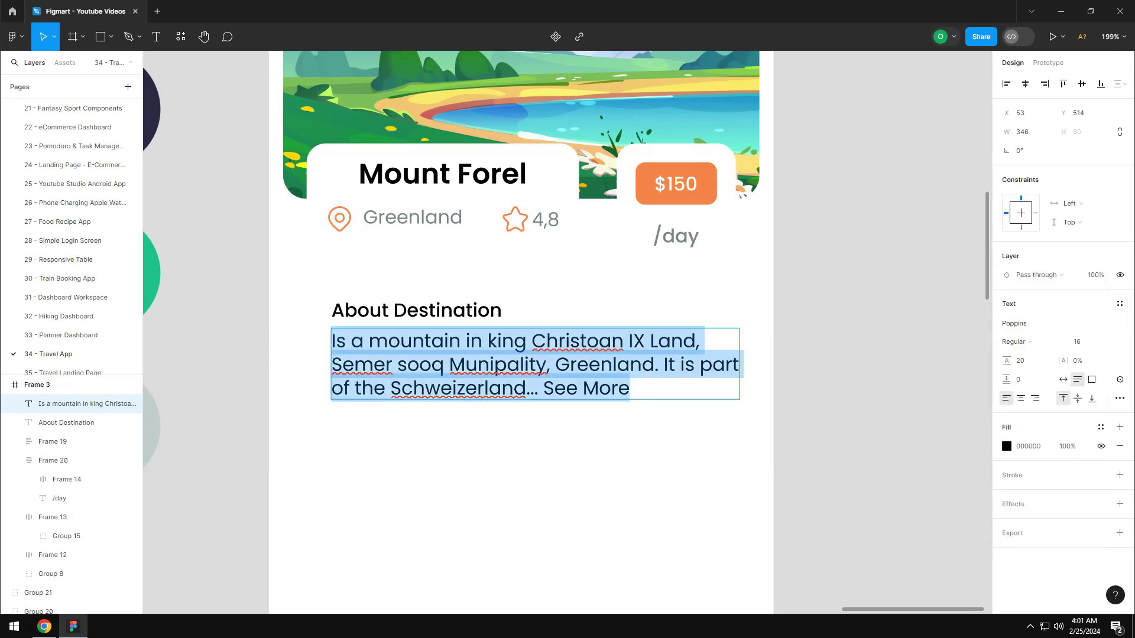
pyautogui.hotkey('shift', 'Up')
pyautogui.press('Down')
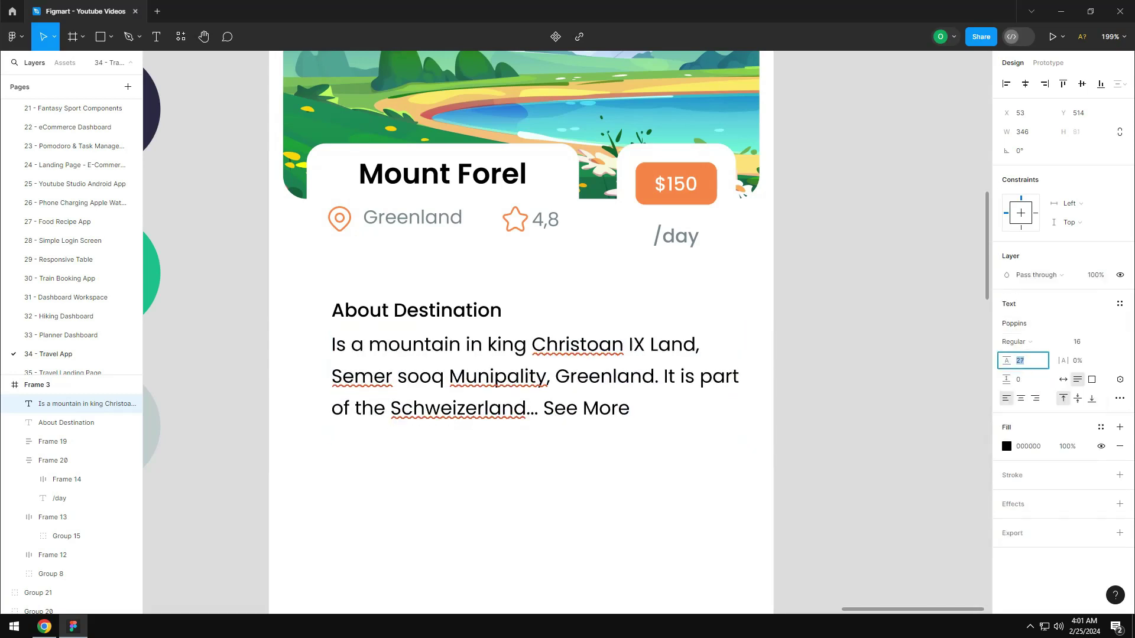
pyautogui.press('Down')
pyautogui.press('Down')
pyautogui.press('Down')
pyautogui.click(66, 422)
pyautogui.click(1015, 342)
pyautogui.click(1026, 370)
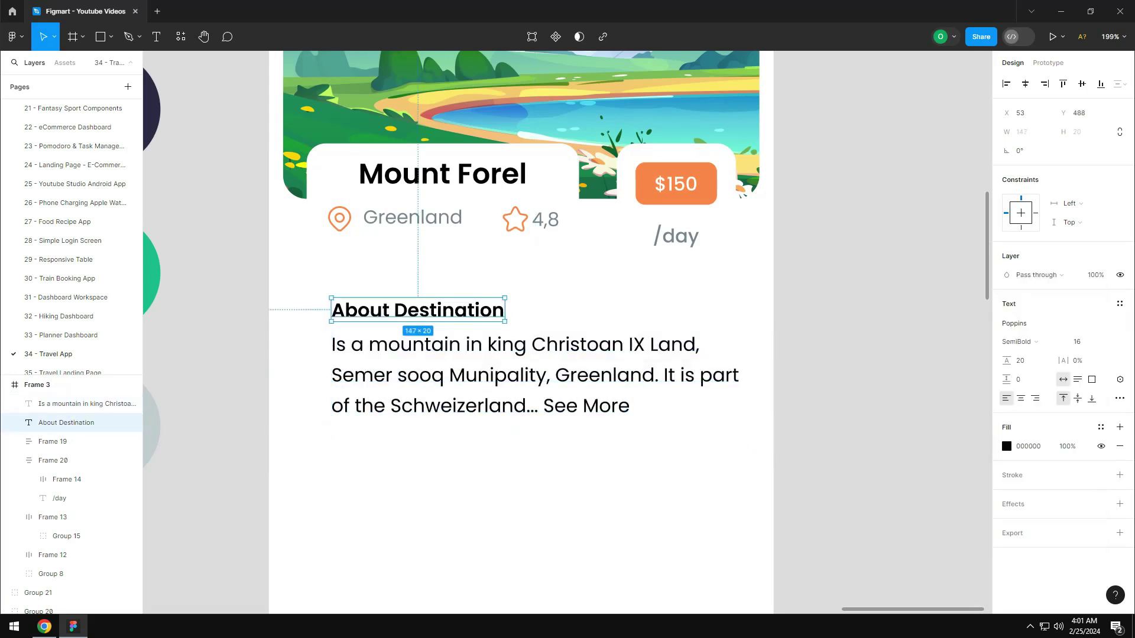
# - Set the description width to 392, centre it, stack it under the heading in auto layout, and move it up
pyautogui.click(71, 404)
pyautogui.click(50, 574)
pyautogui.click(71, 404)
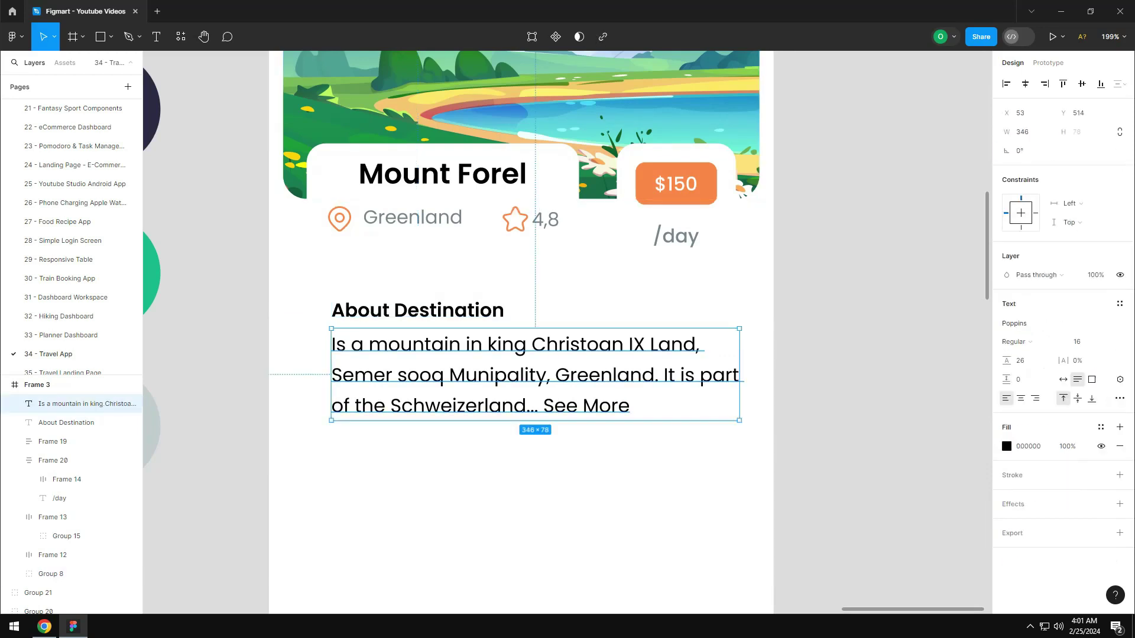
pyautogui.write('392')
pyautogui.press('Return')
pyautogui.hotkey('alt', 'h')
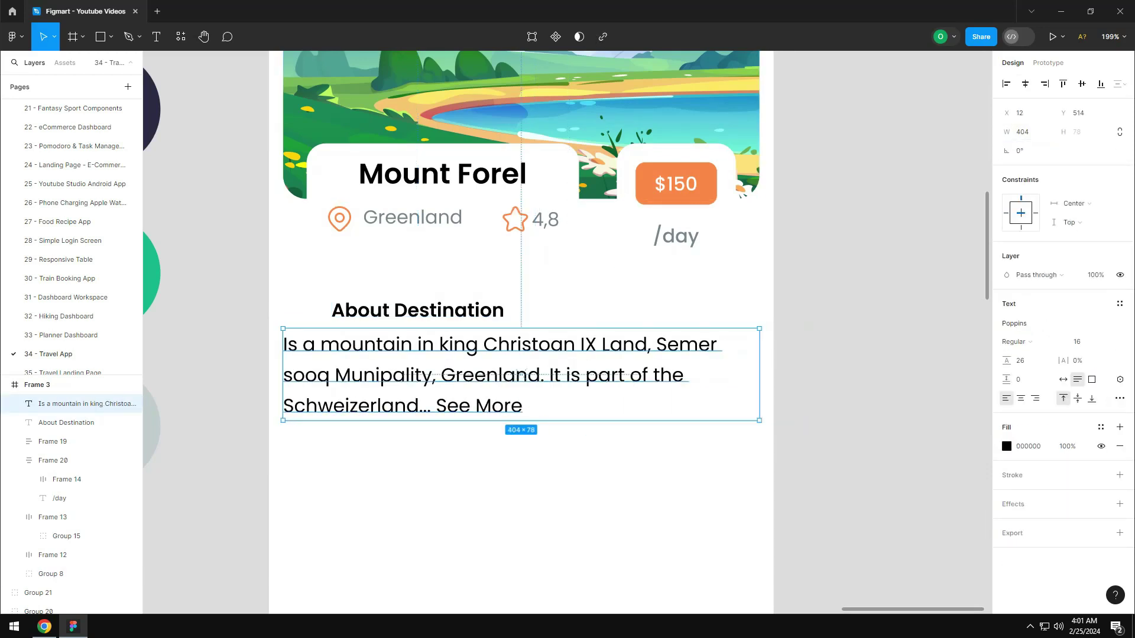
pyautogui.keyDown('shift'); pyautogui.click(71, 423); pyautogui.keyUp('shift')
pyautogui.hotkey('shift', 'a')
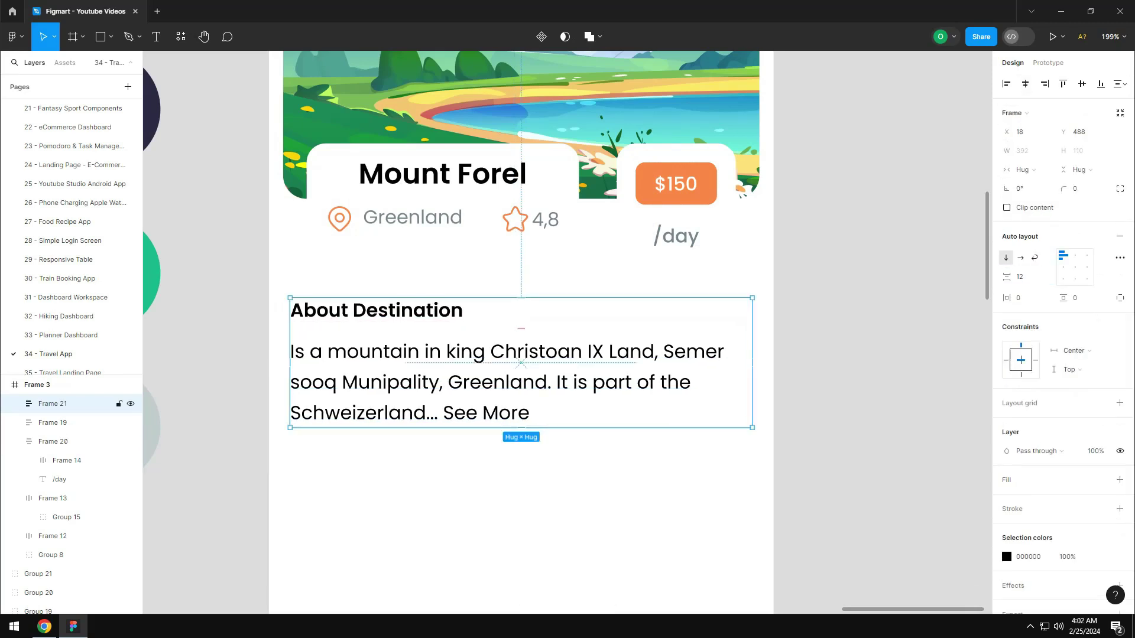
pyautogui.moveTo(520, 363); pyautogui.dragTo(521, 331)
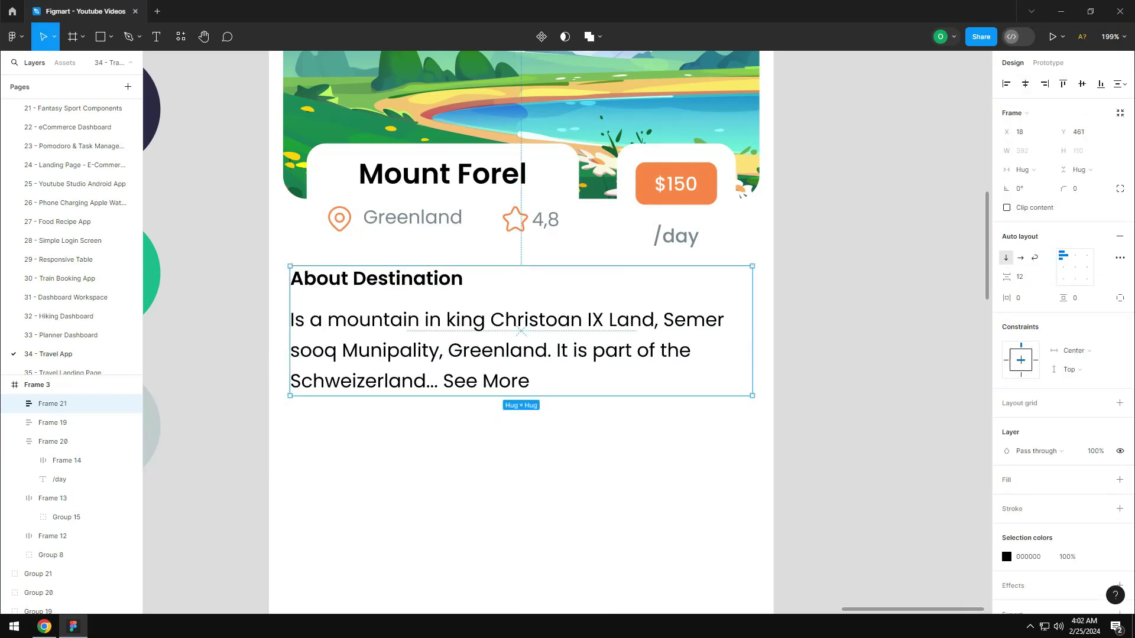
# - Colour the closing See More words orange FF8345 and adjust their weight
pyautogui.doubleClick(521, 331)
pyautogui.moveTo(444, 381); pyautogui.dragTo(529, 382)
pyautogui.click(1006, 389)
pyautogui.press('i')
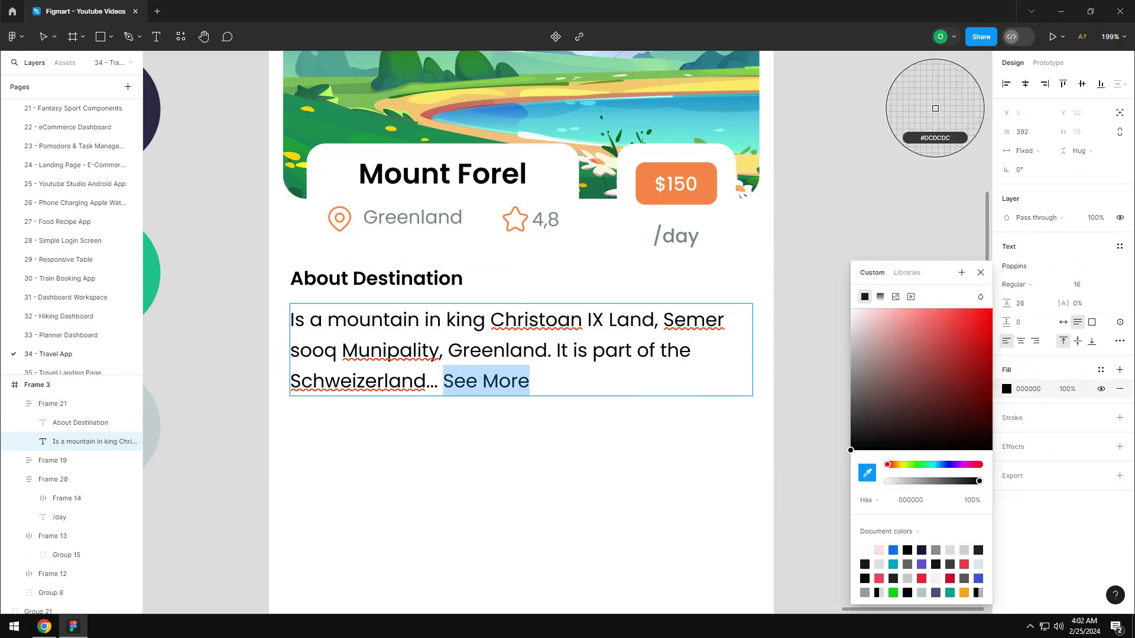
pyautogui.click(676, 184)
pyautogui.click(1015, 284)
pyautogui.press('Escape')
pyautogui.press('Escape')
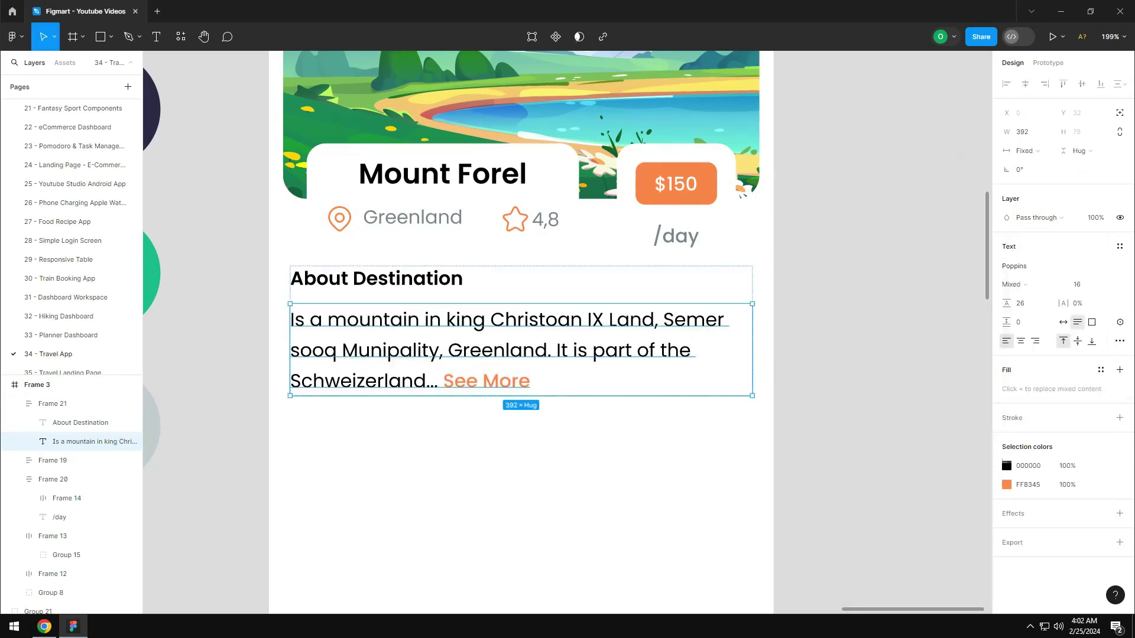
pyautogui.press('Escape')
pyautogui.scroll(-2, 867, 267)
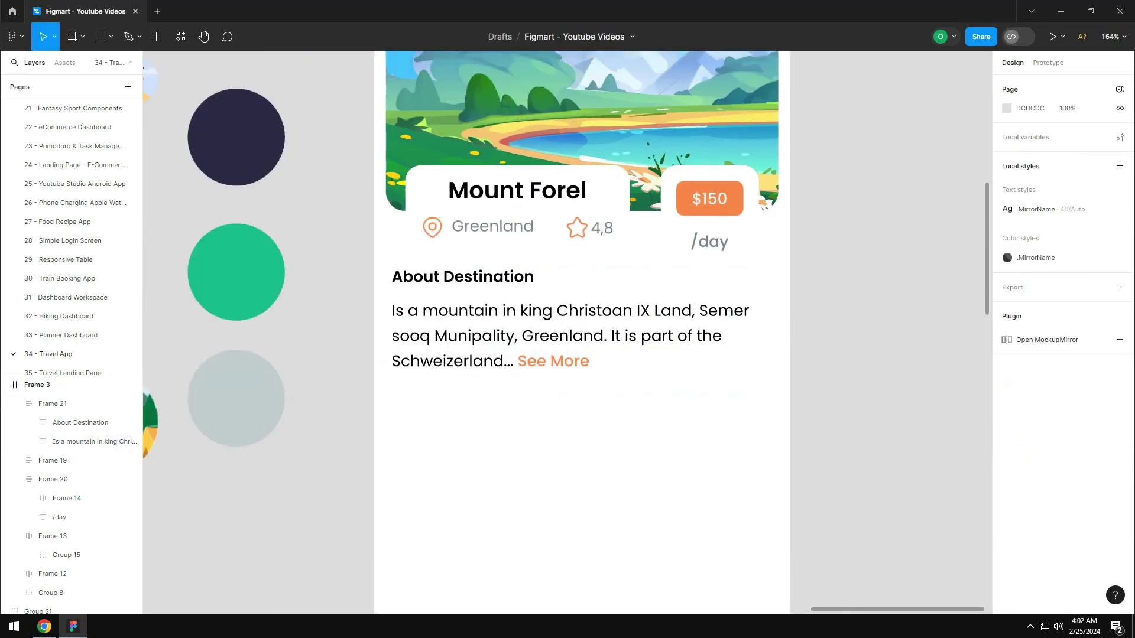
pyautogui.scroll(-2, 875, 178)
pyautogui.scroll(-3, 875, 177)
pyautogui.scroll(-1, 875, 178)
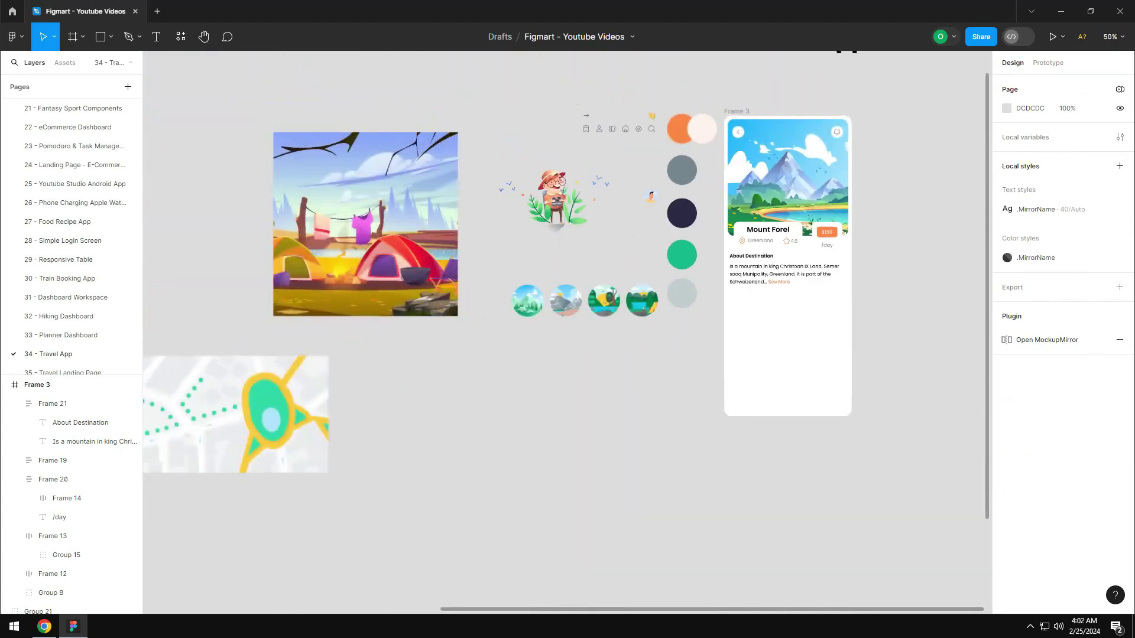
pyautogui.hscroll(-2, 875, 178)
# - Scale the map illustration proportionally to 404 wide and place it in the card below About Destination
pyautogui.moveTo(280, 368); pyautogui.dragTo(857, 411)
pyautogui.hscroll(5, 857, 411)
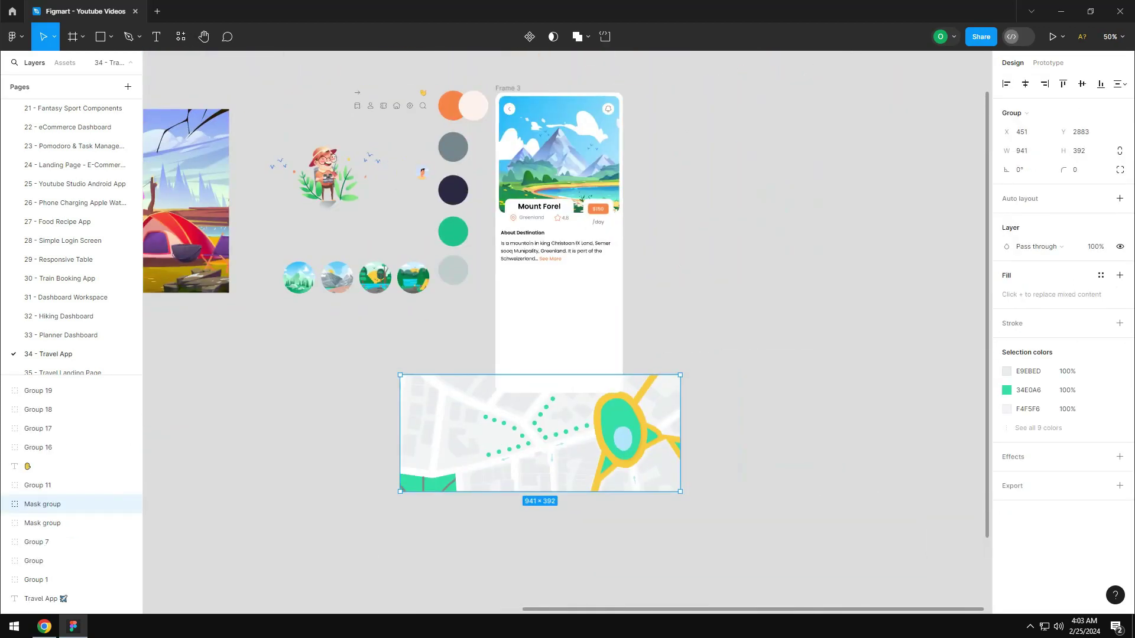
pyautogui.click(1022, 151)
pyautogui.press('Return')
pyautogui.hotkey('ctrl', 'z')
pyautogui.press('Return')
pyautogui.moveTo(454, 400)
pyautogui.mouseDown()
pyautogui.moveTo(560, 355)
pyautogui.moveTo(537, 354)
pyautogui.moveTo(558, 294)
pyautogui.mouseUp()
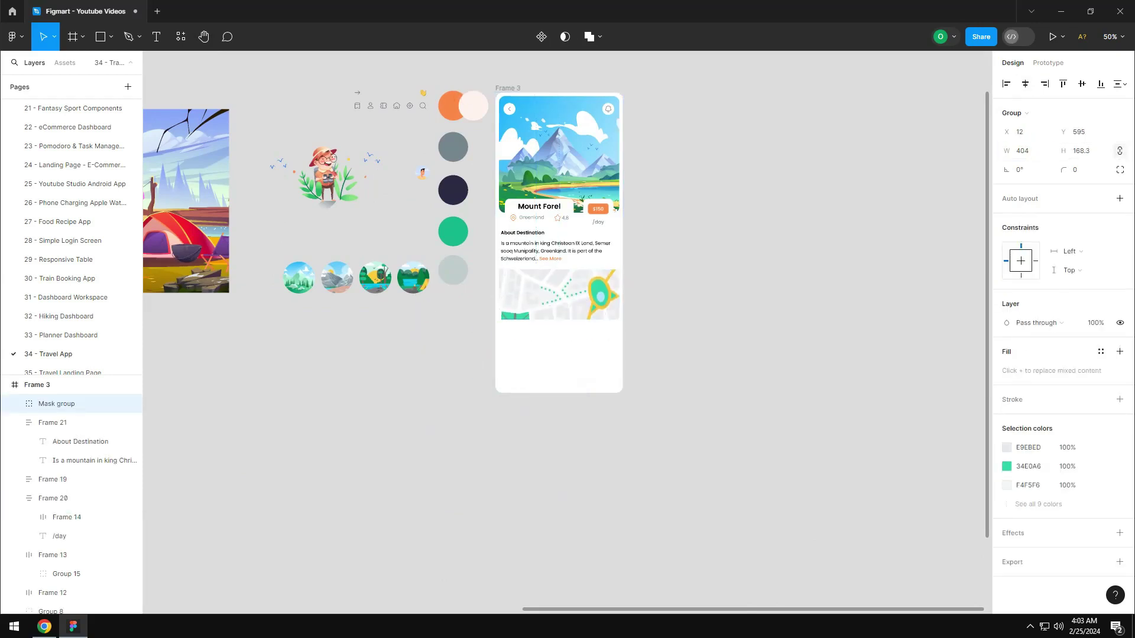
pyautogui.press('Escape')
# - Colour the whole description text grey 76868E
pyautogui.scroll(3, 514, 285)
pyautogui.scroll(2, 542, 313)
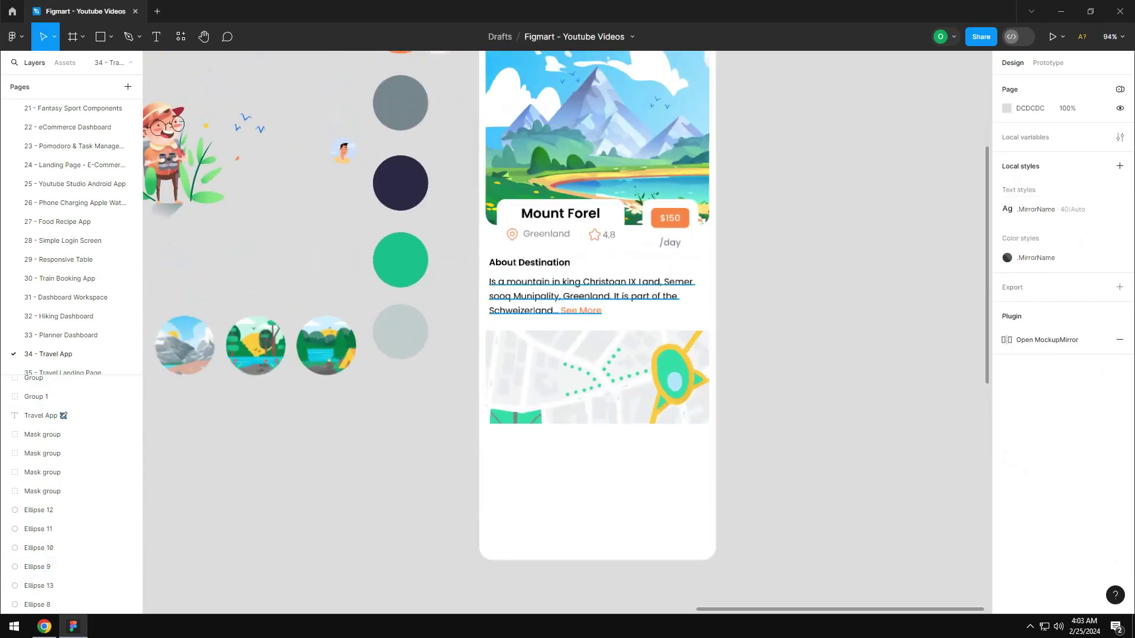
pyautogui.scroll(1, 541, 313)
pyautogui.click(542, 312)
pyautogui.doubleClick(542, 313)
pyautogui.hotkey('ctrl', 'a')
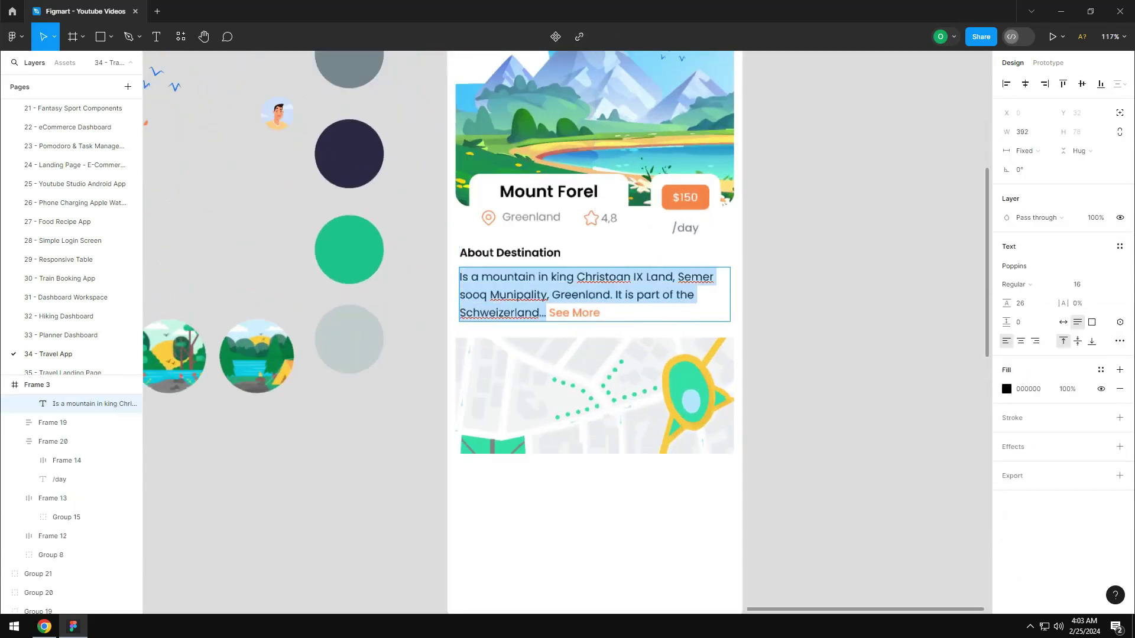
pyautogui.press('Return')
# - Adjust the map's corner radius and move the bookmark icon into the card below the map
pyautogui.click(53, 555)
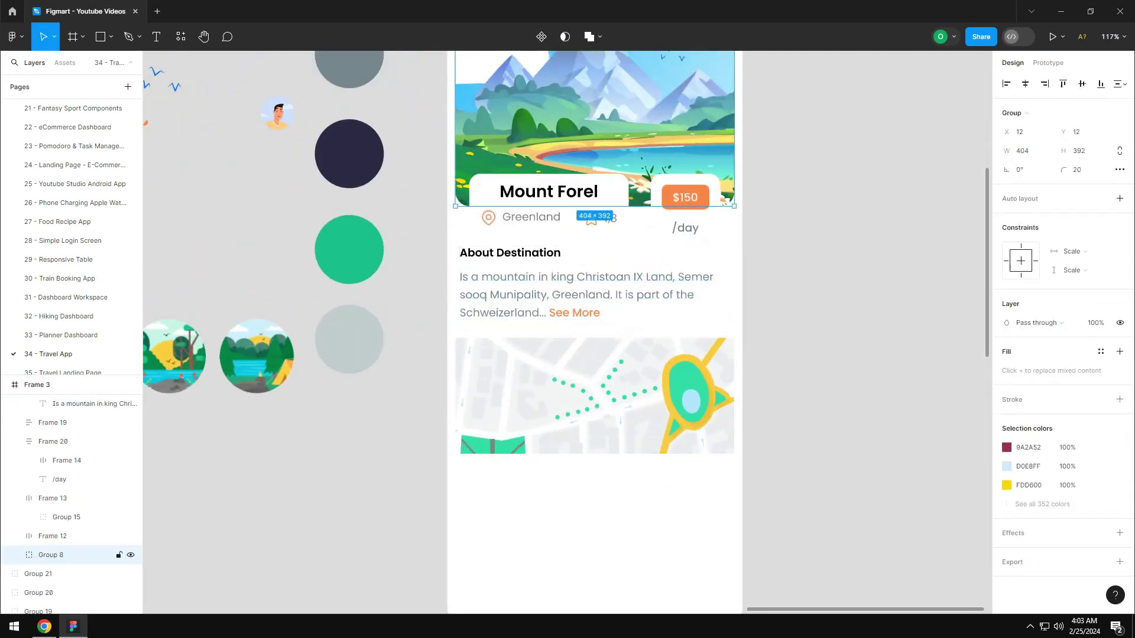
pyautogui.click(591, 396)
pyautogui.click(1075, 170)
pyautogui.keyDown('ctrl'); pyautogui.scroll(-3, 831, 385); pyautogui.keyUp('ctrl')
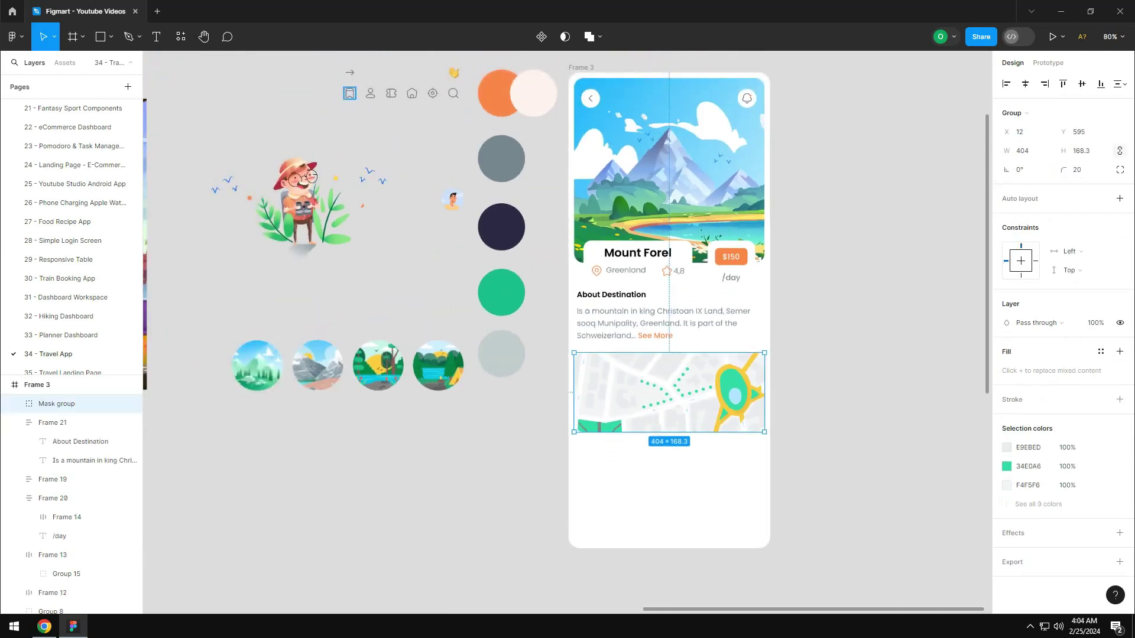
pyautogui.moveTo(349, 93); pyautogui.dragTo(590, 469)
pyautogui.keyDown('ctrl'); pyautogui.scroll(5, 390, 420); pyautogui.keyUp('ctrl')
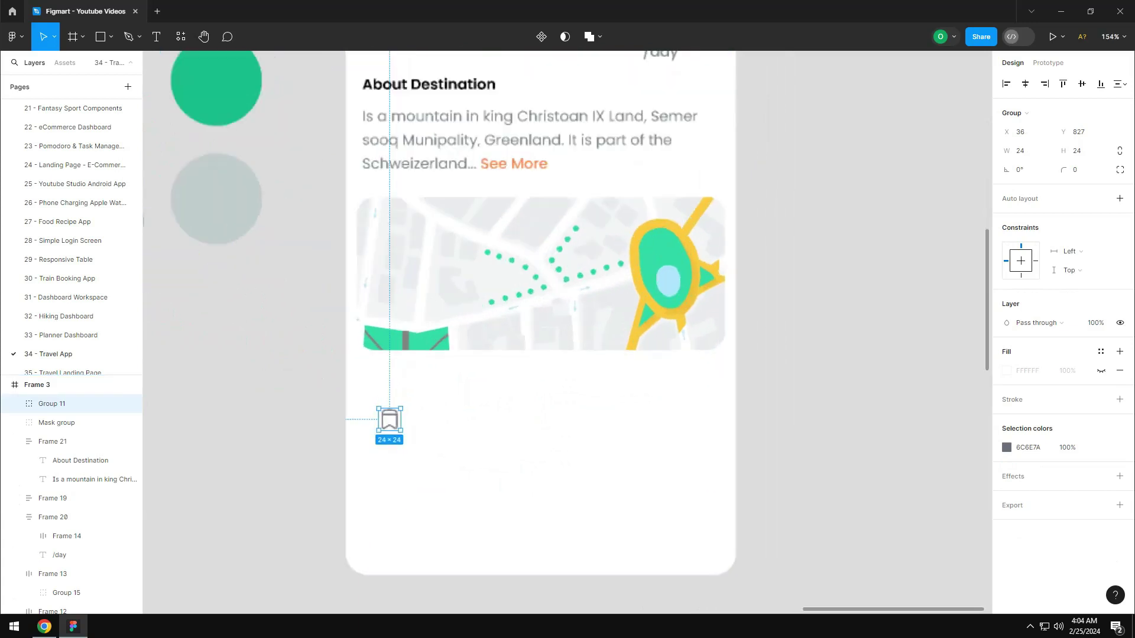
# - Wrap the bookmark icon in an auto-layout frame with 16 padding and centred alignment
pyautogui.hotkey('shift', 'a')
pyautogui.click(1020, 298)
pyautogui.write('16')
pyautogui.press('Tab')
pyautogui.write('16')
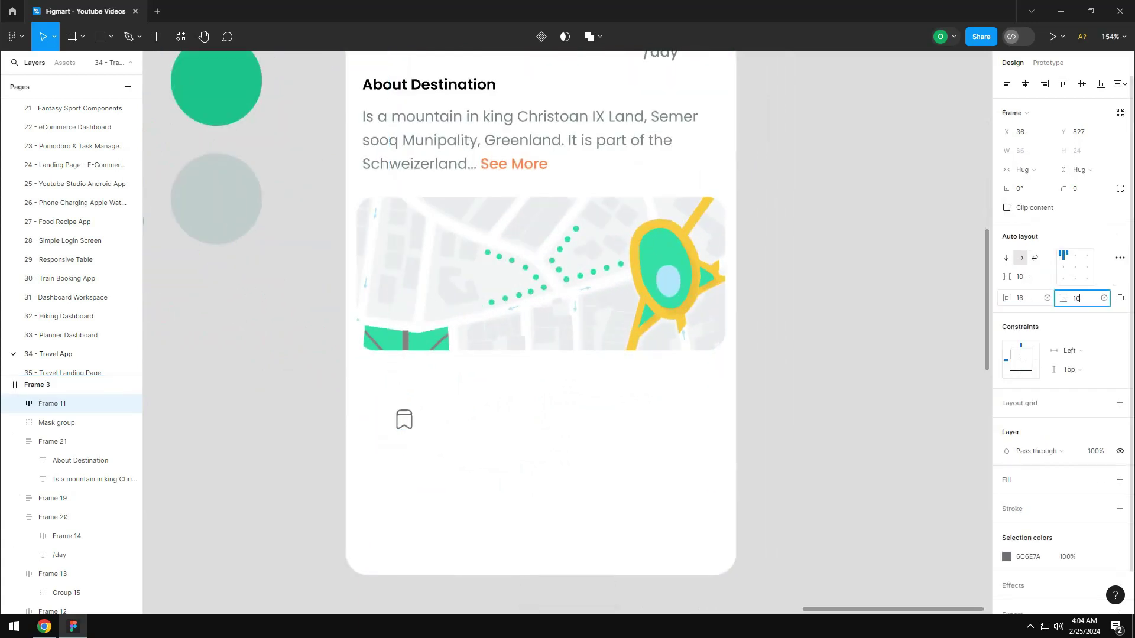
pyautogui.press('Return')
pyautogui.click(1075, 268)
# - Give the icon frame a green 1EC28B fill and an 8 corner radius
pyautogui.click(1119, 480)
pyautogui.click(1006, 498)
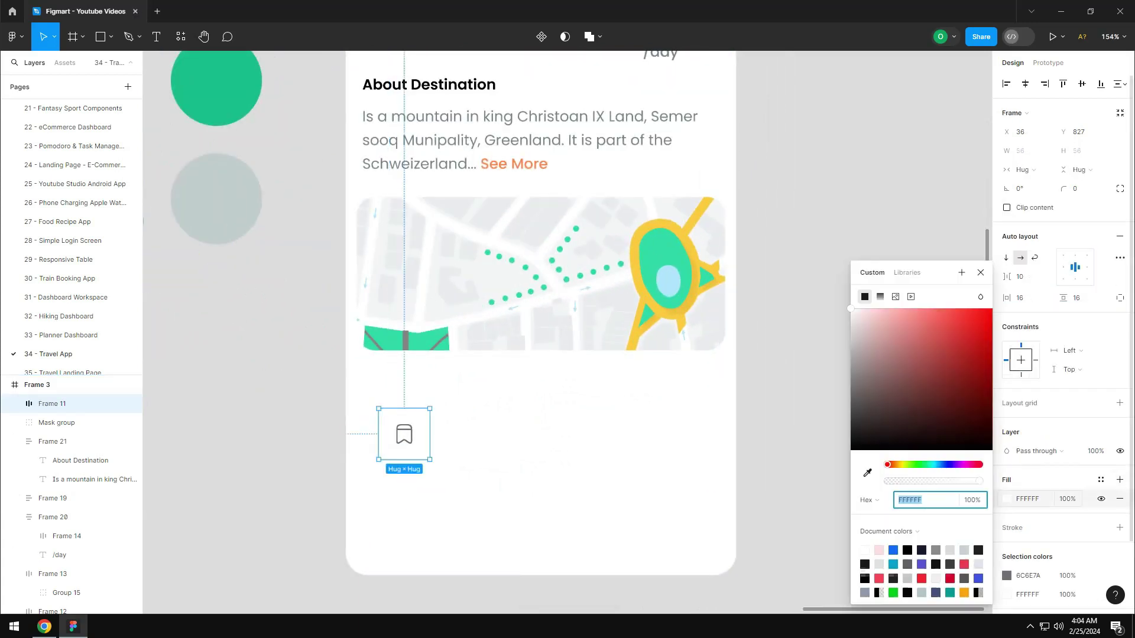
pyautogui.write('1EC28B')
pyautogui.press('Return')
pyautogui.click(1075, 189)
pyautogui.write('8')
pyautogui.press('Return')
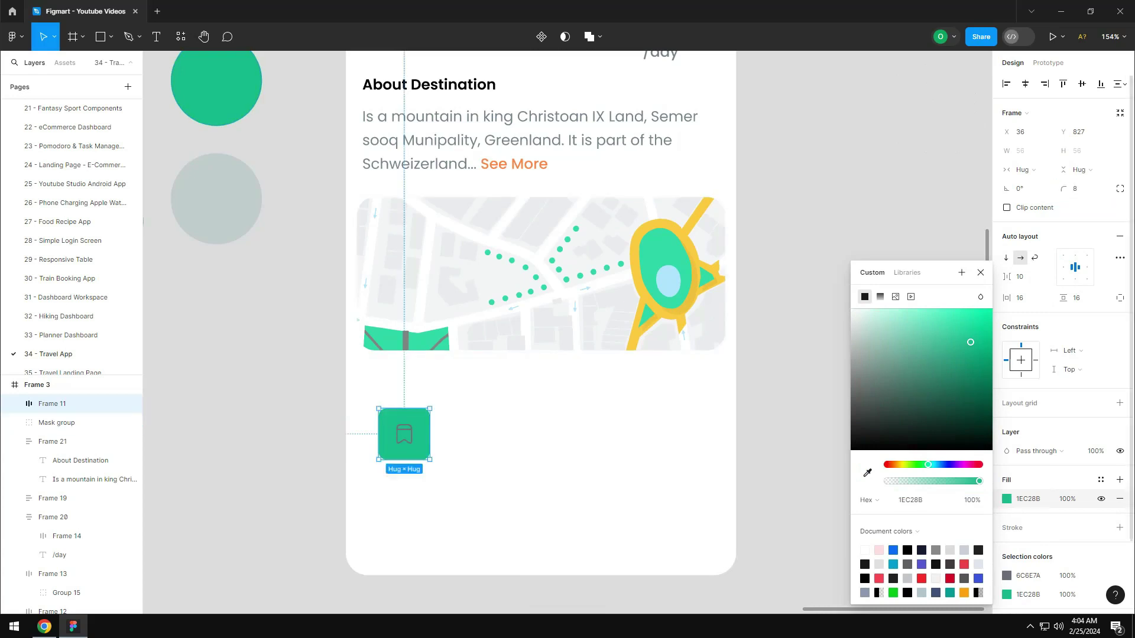
# - Change the bookmark icon colour to white FFFFFF
pyautogui.click(1006, 576)
pyautogui.write('FFFFFF')
pyautogui.press('Return')
pyautogui.press('Escape')
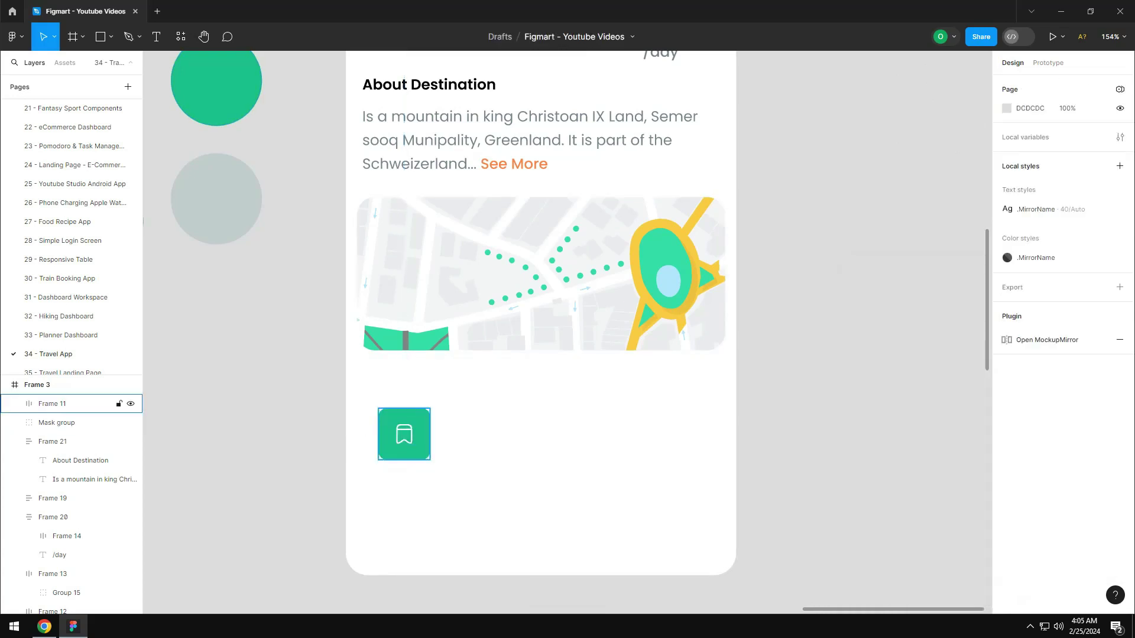
pyautogui.click(52, 404)
# - Duplicate the bookmark tile to the right and add a Medium-weight 'Book Now' text
pyautogui.moveTo(404, 434); pyautogui.dragTo(528, 435)
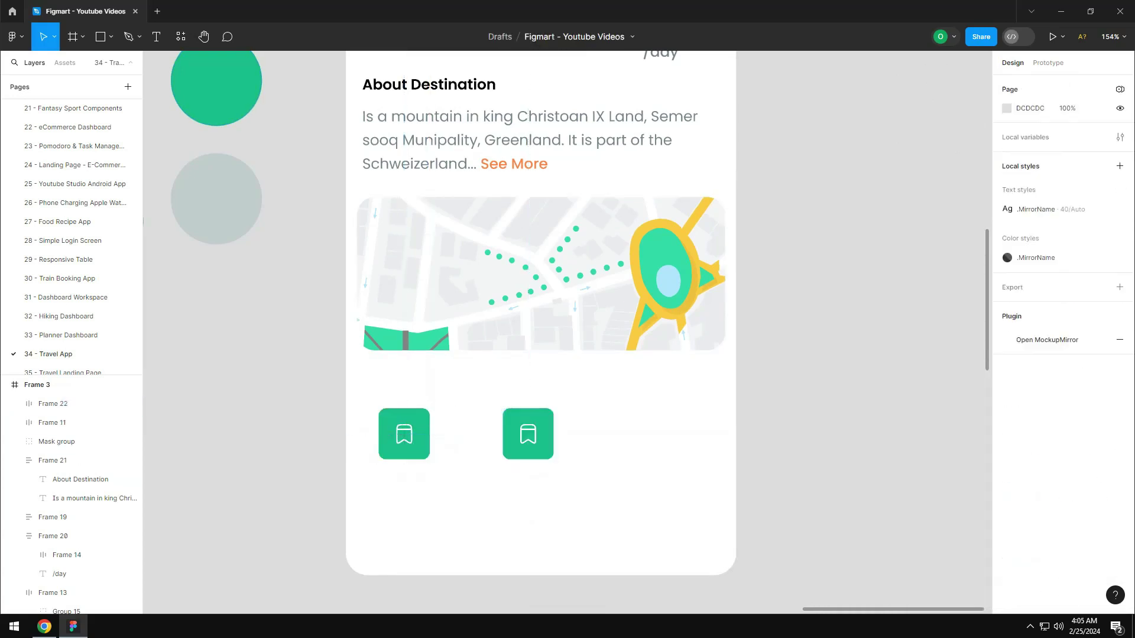
pyautogui.press('t')
pyautogui.click(464, 509)
pyautogui.write('Bo')
pyautogui.press('Escape')
pyautogui.click(1014, 342)
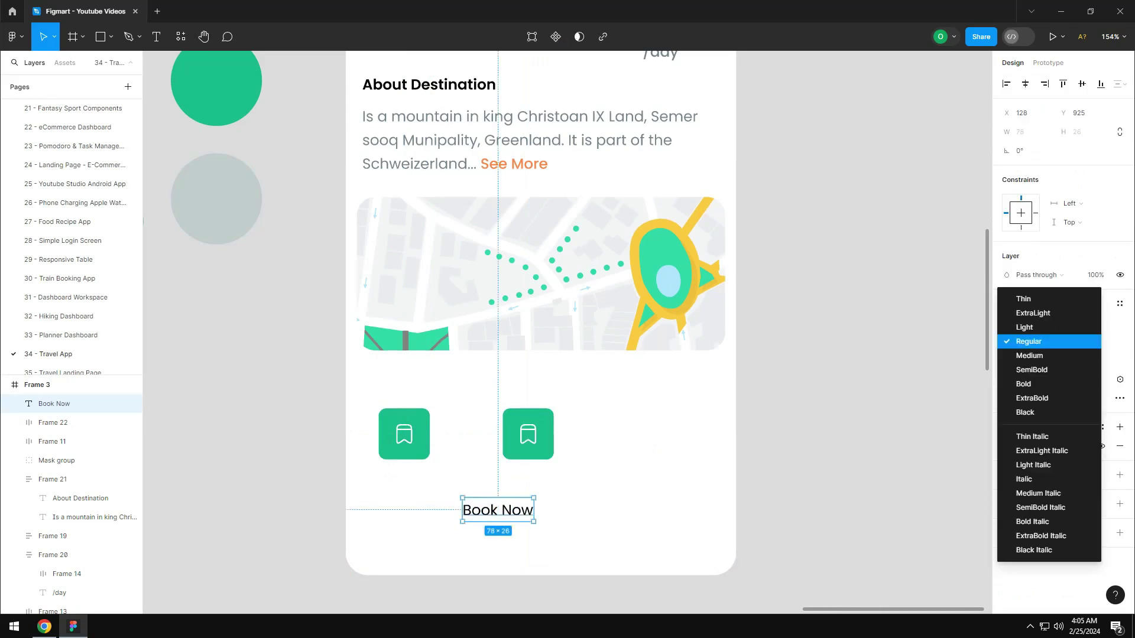
pyautogui.press('Escape')
pyautogui.click(1015, 341)
# - Replace the duplicated tile's icon with the Book Now text
pyautogui.press('Escape')
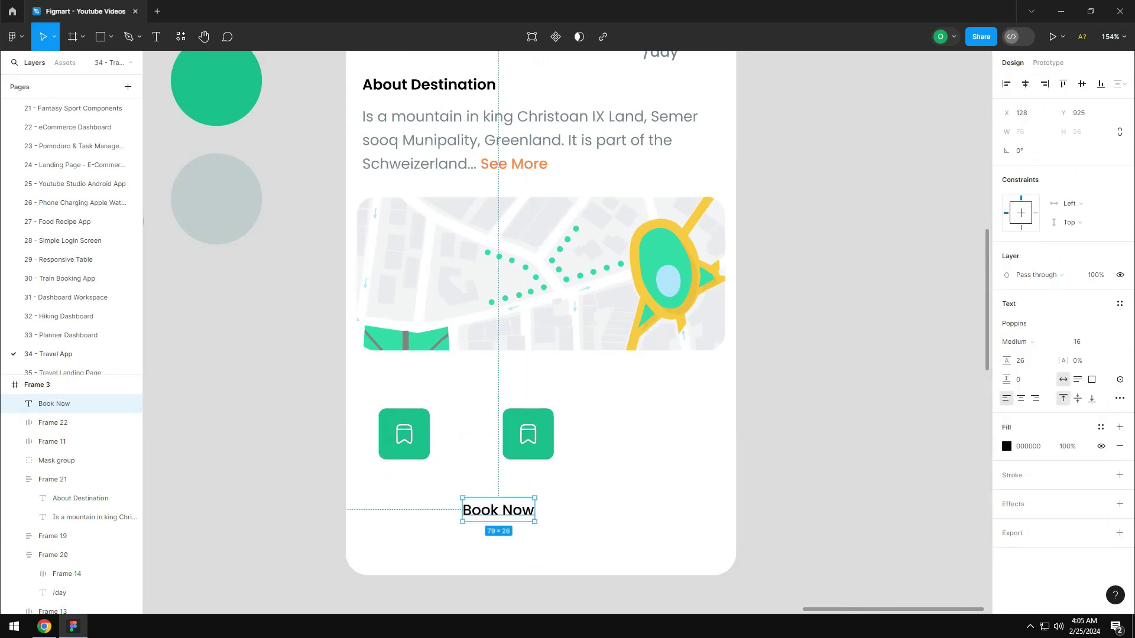
pyautogui.hotkey('ctrl', 'z')
pyautogui.press('Return')
pyautogui.hotkey('ctrl', 'shift', 'r')
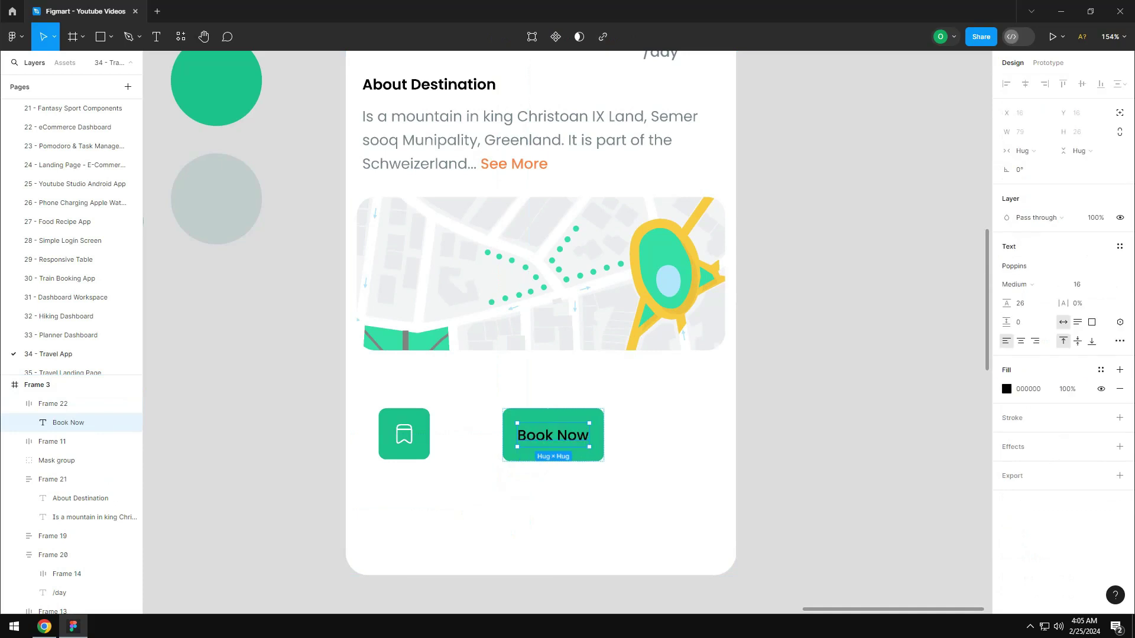
pyautogui.press('Escape')
# - Wrap the bookmark tile and Book Now button in an auto-layout row with a 16 gap
pyautogui.click(53, 441)
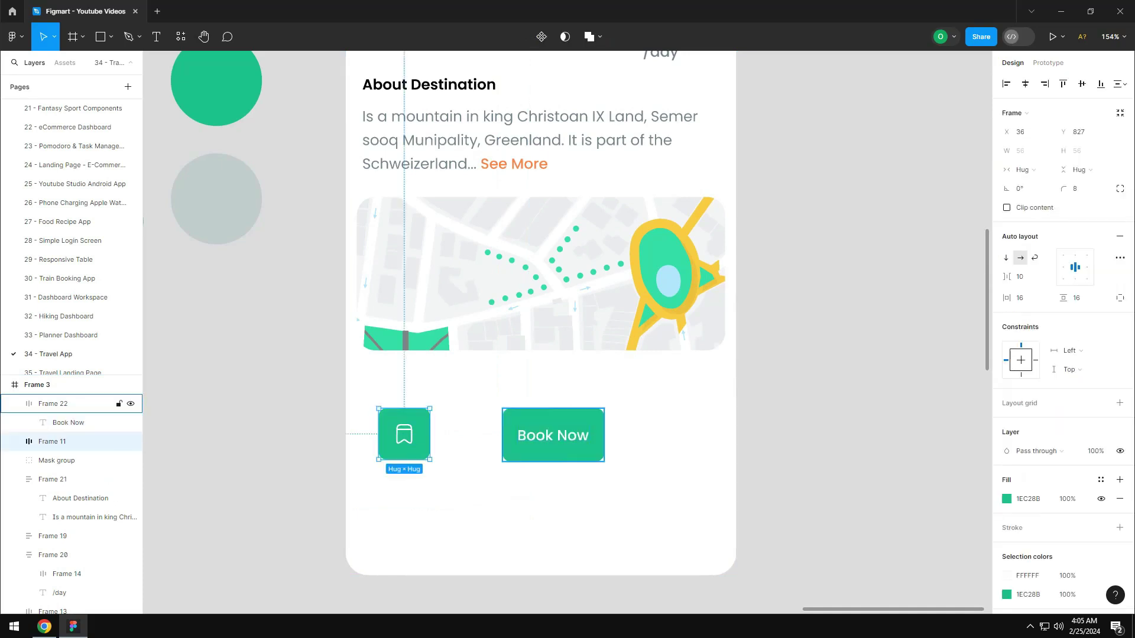
pyautogui.click(53, 404)
pyautogui.click(1018, 169)
pyautogui.click(1074, 155)
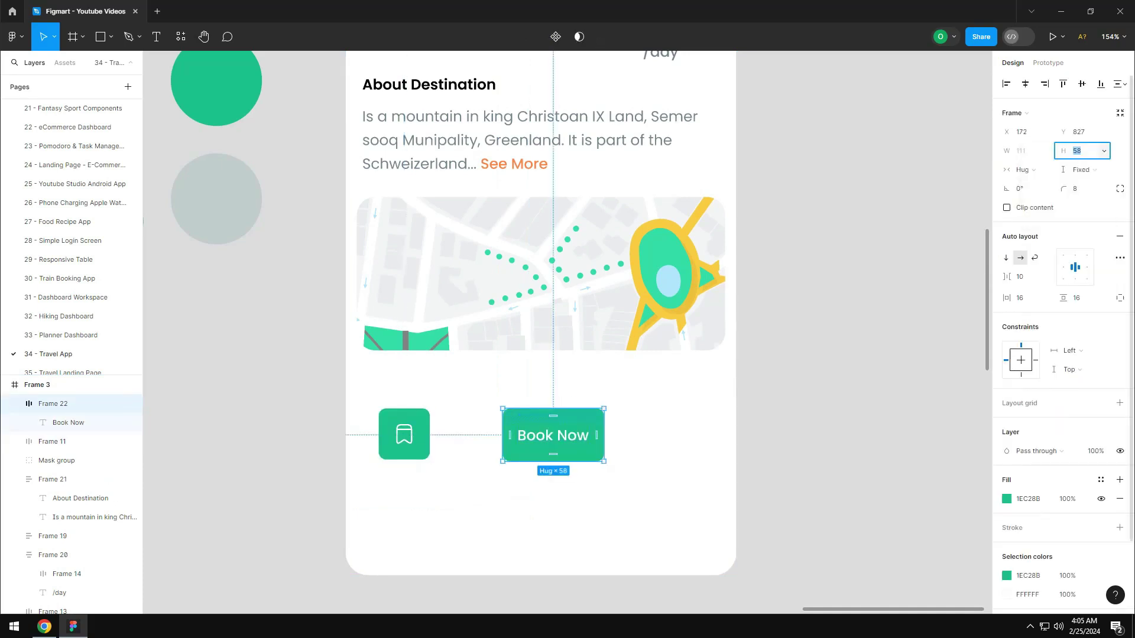
pyautogui.keyDown('shift'); pyautogui.click(53, 442); pyautogui.keyUp('shift')
pyautogui.hotkey('shift', 'a')
pyautogui.click(1019, 276)
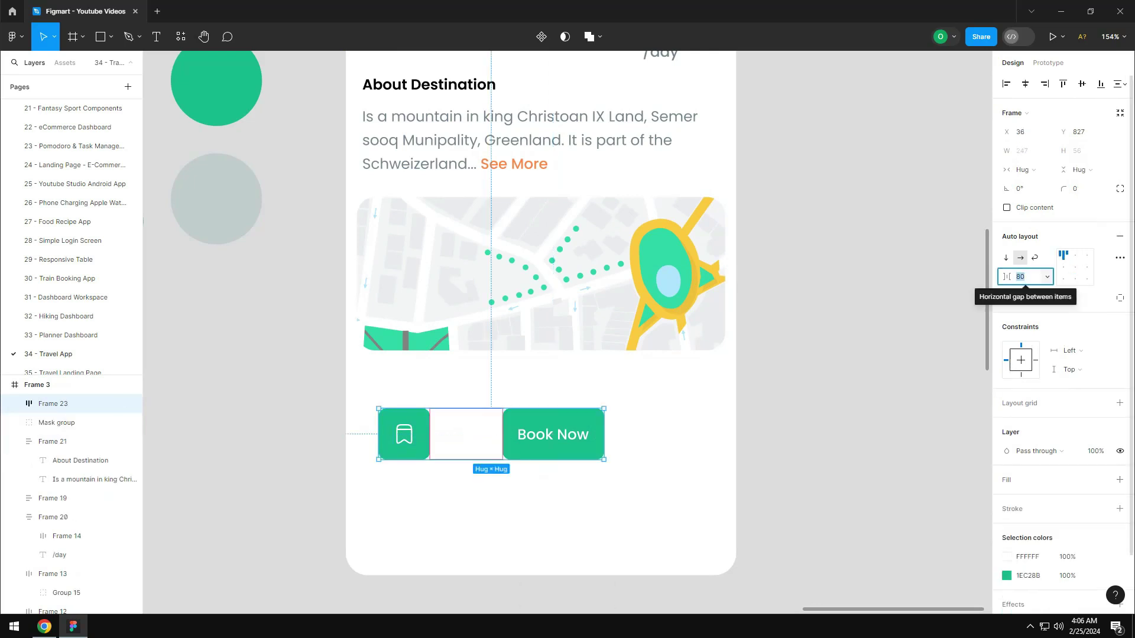
pyautogui.write('16')
pyautogui.press('Return')
pyautogui.press('Return')
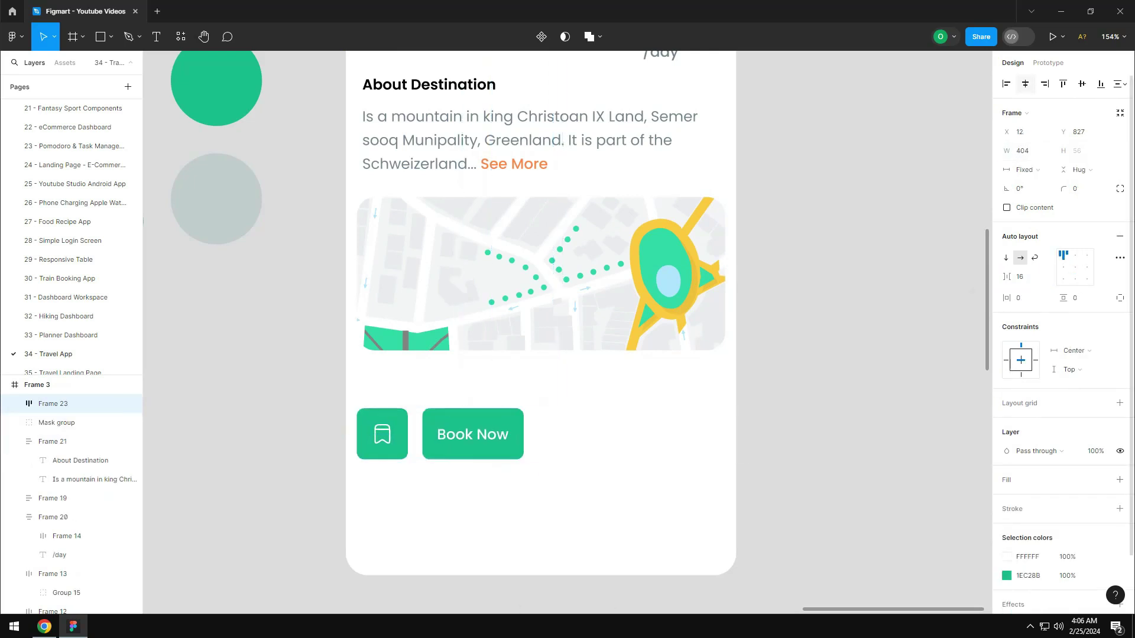
# - Set the Book Now button width to Fill container and move the row just below the map
pyautogui.doubleClick(473, 434)
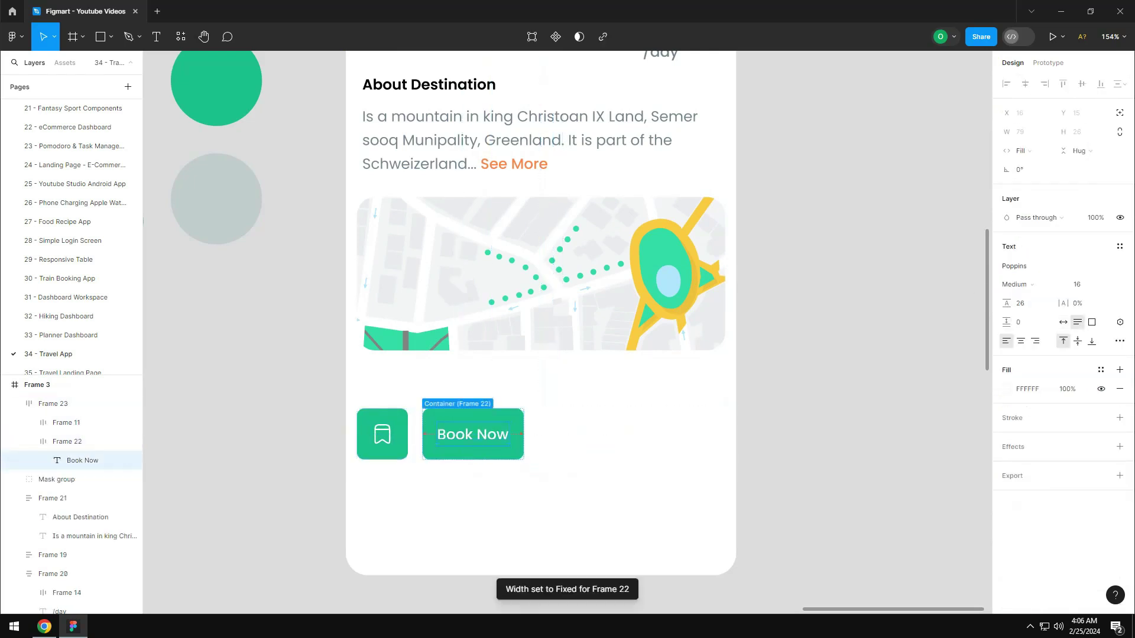
pyautogui.press('Escape')
pyautogui.click(1026, 152)
pyautogui.click(1043, 183)
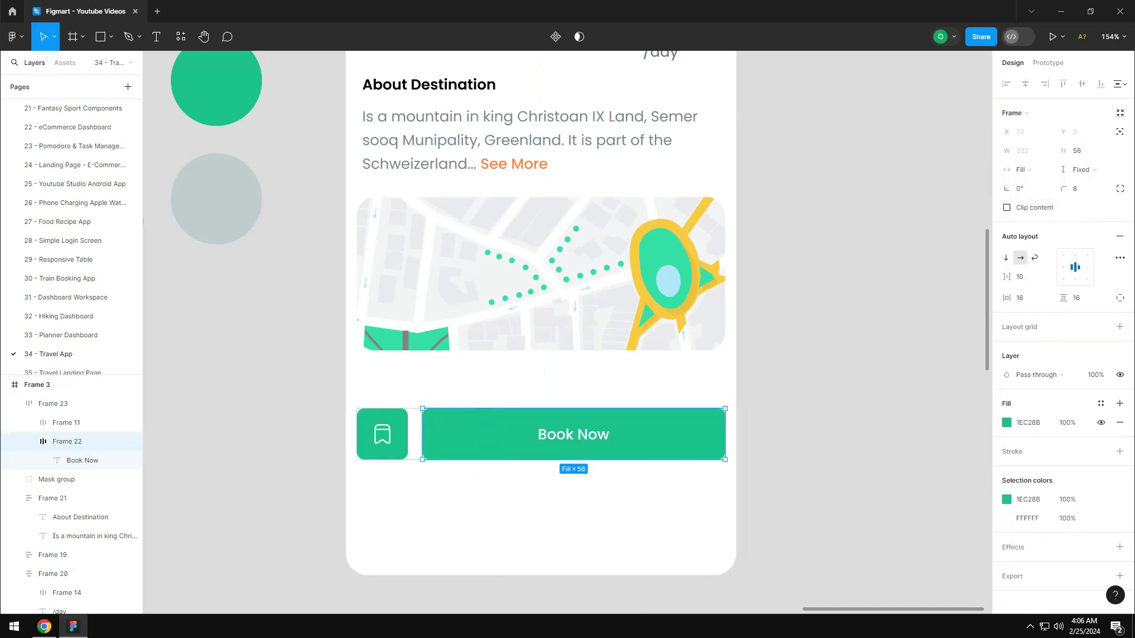
pyautogui.moveTo(414, 434); pyautogui.dragTo(414, 398)
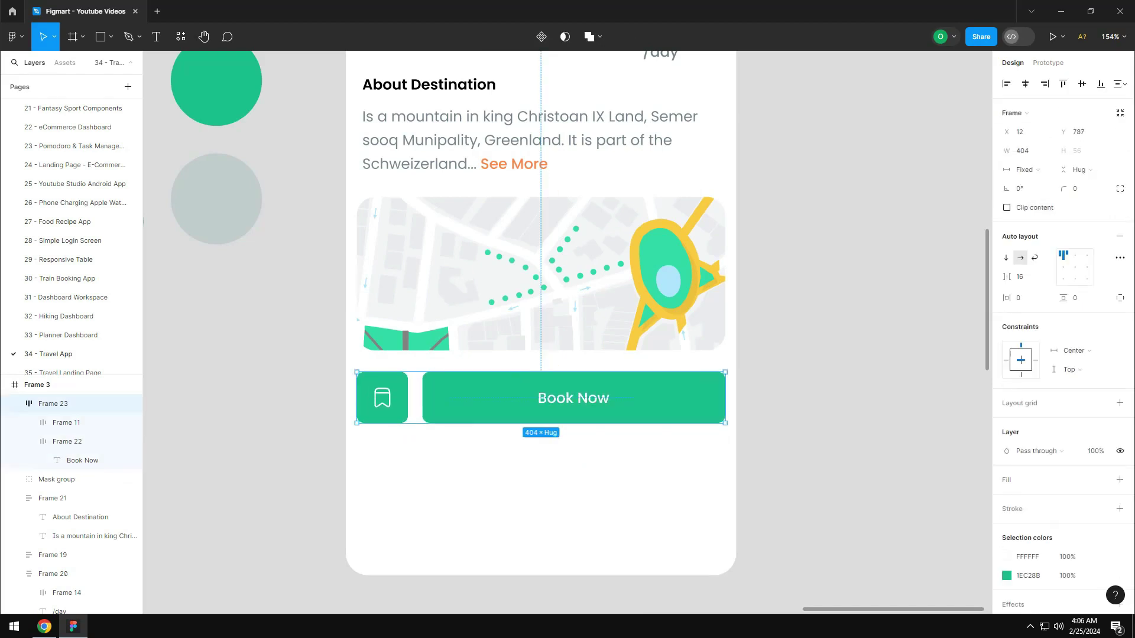
pyautogui.scroll(-2, 486, 446)
pyautogui.scroll(-2, 487, 446)
# - Give Frame 3 a drop shadow with blur 20 at 15% and shorten it to 428×886
pyautogui.scroll(-2, 486, 446)
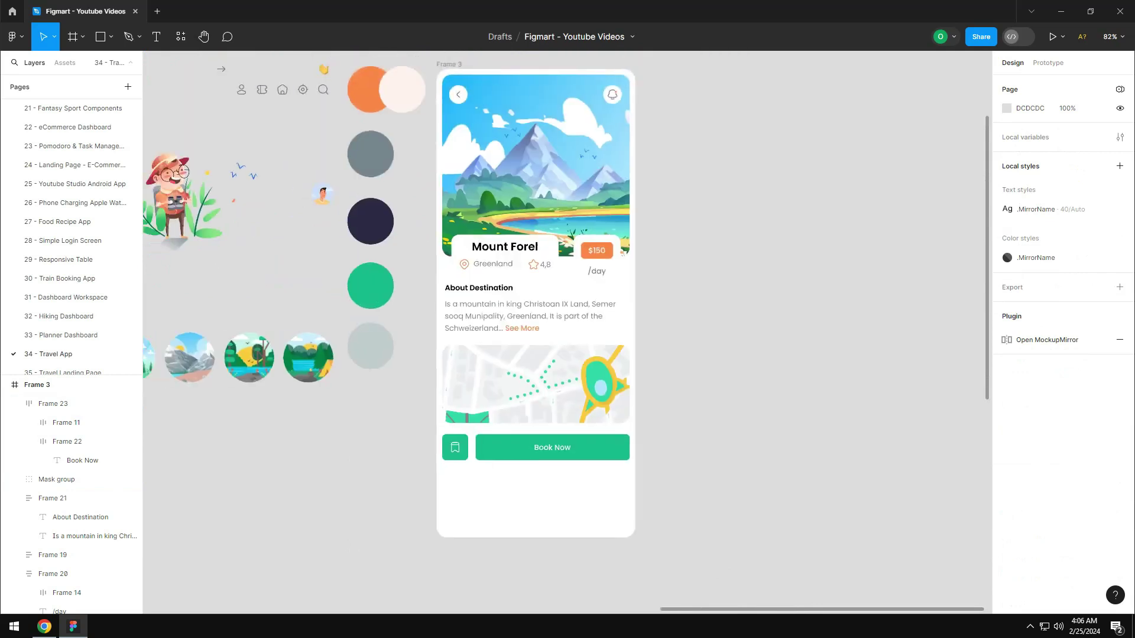
pyautogui.scroll(-2, 486, 446)
pyautogui.click(37, 385)
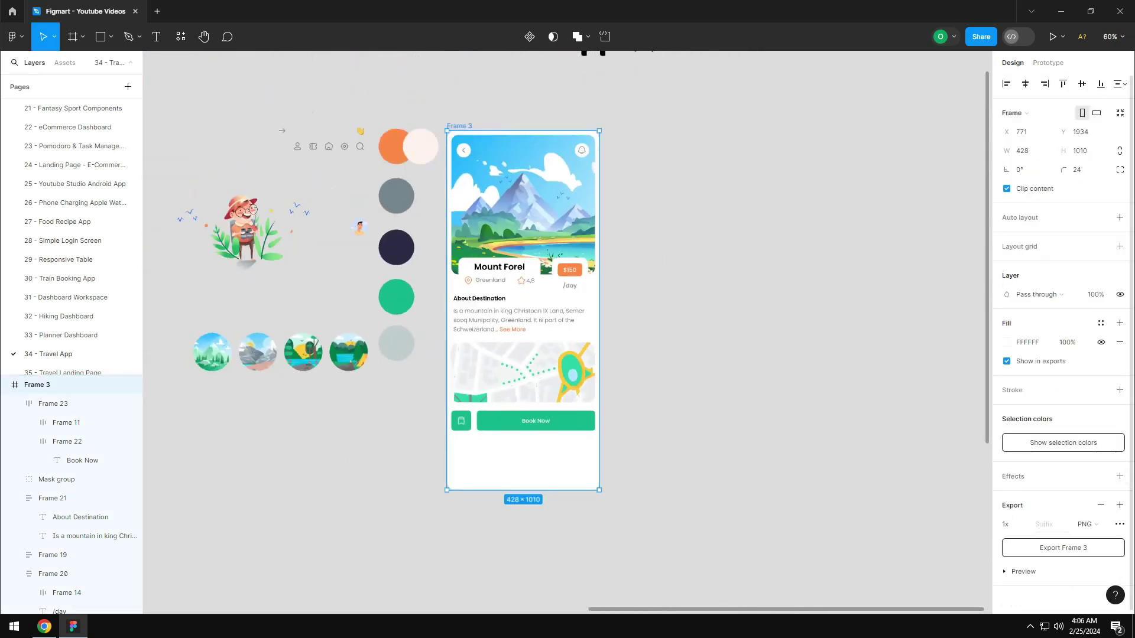
pyautogui.click(1119, 458)
pyautogui.click(1006, 476)
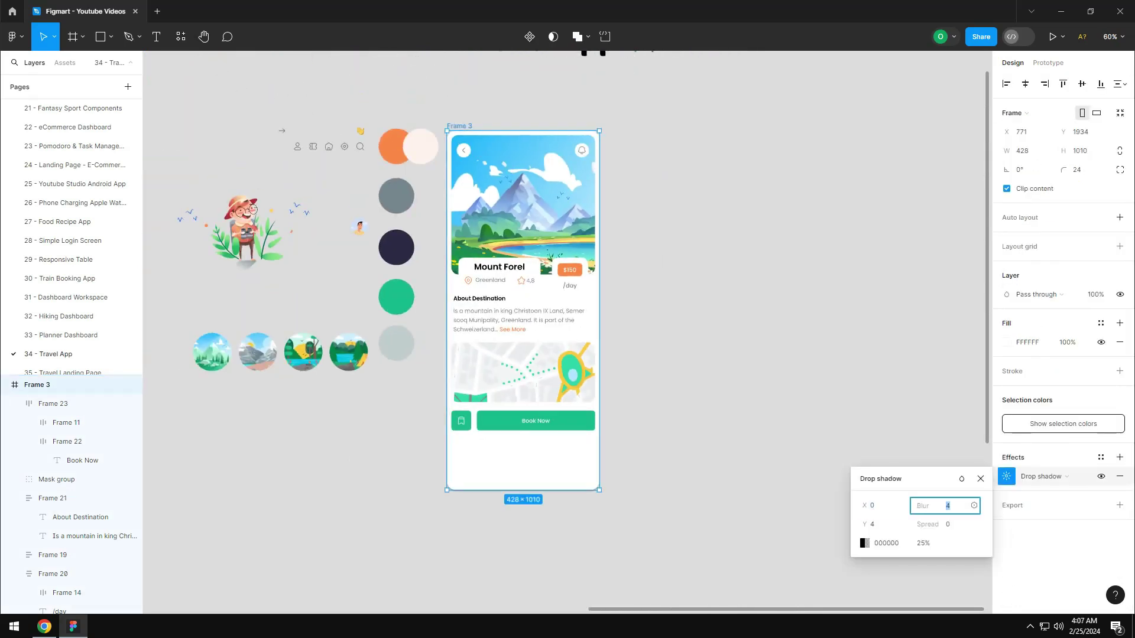
pyautogui.press('Tab')
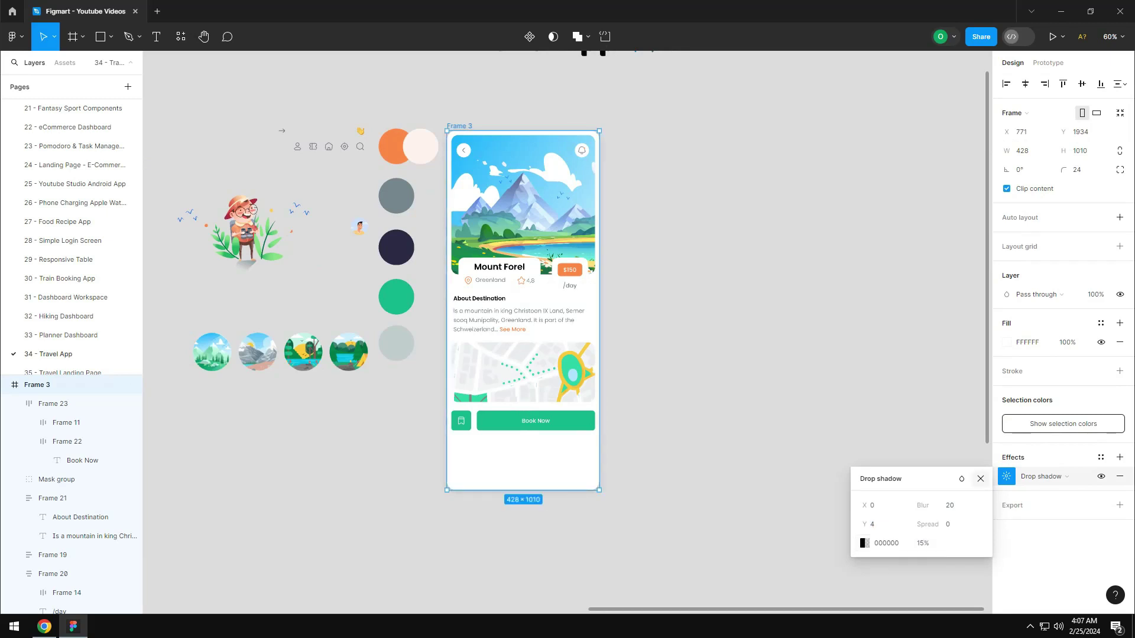
pyautogui.press('Escape')
pyautogui.press('Escape')
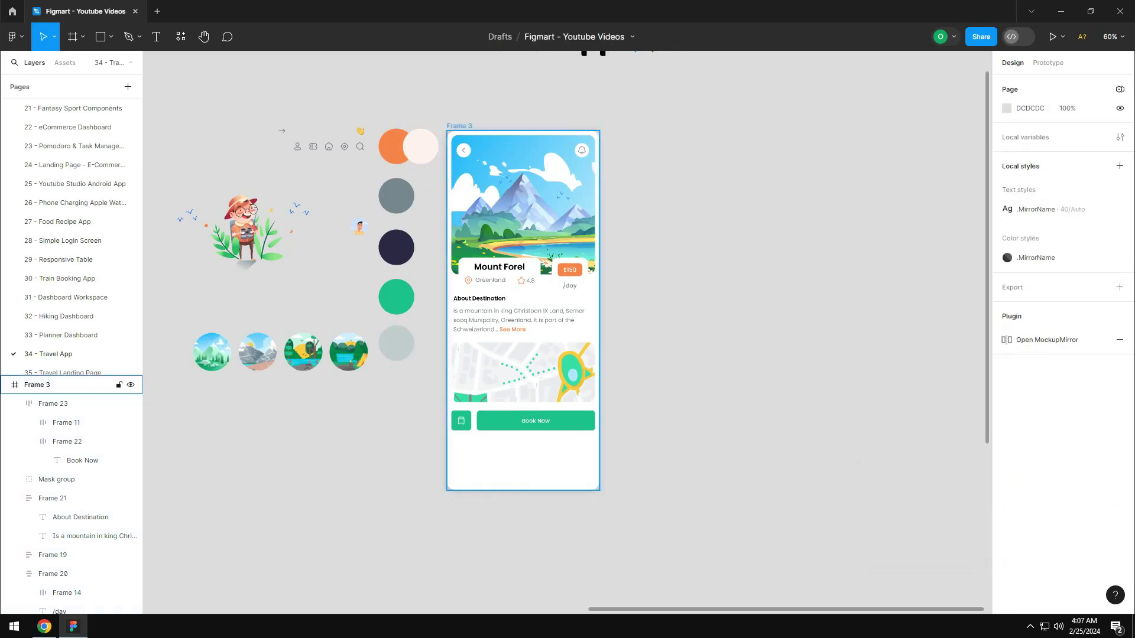
pyautogui.click(37, 385)
pyautogui.moveTo(489, 490); pyautogui.dragTo(483, 446)
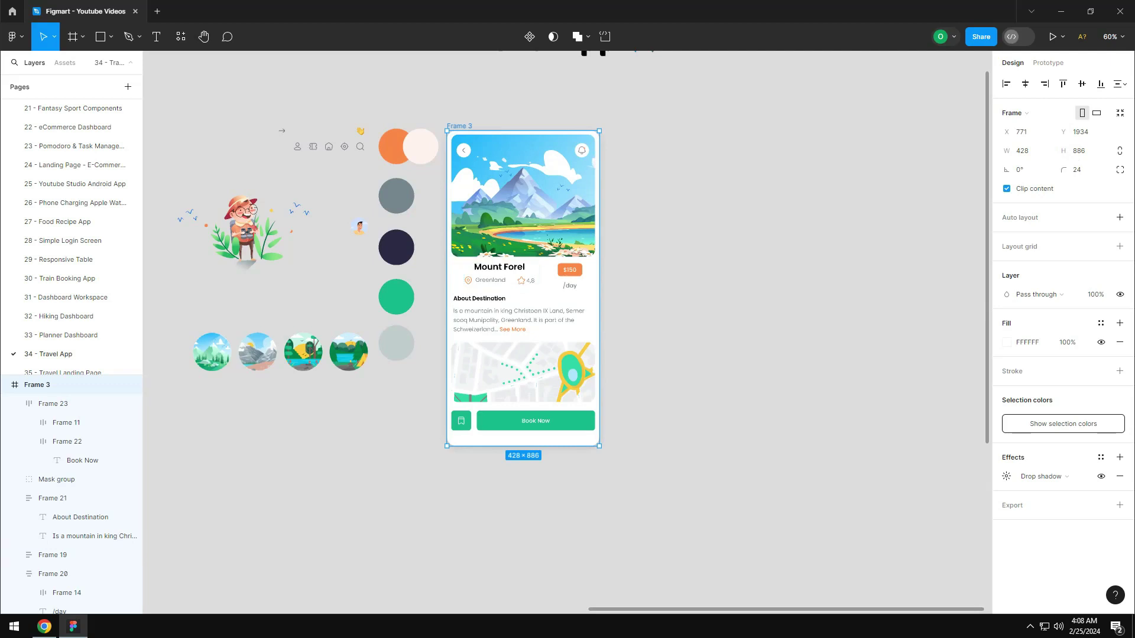
# - Set the mountain header illustration's height to 404
pyautogui.click(52, 555)
pyautogui.scroll(-3, 71, 532)
pyautogui.click(51, 504)
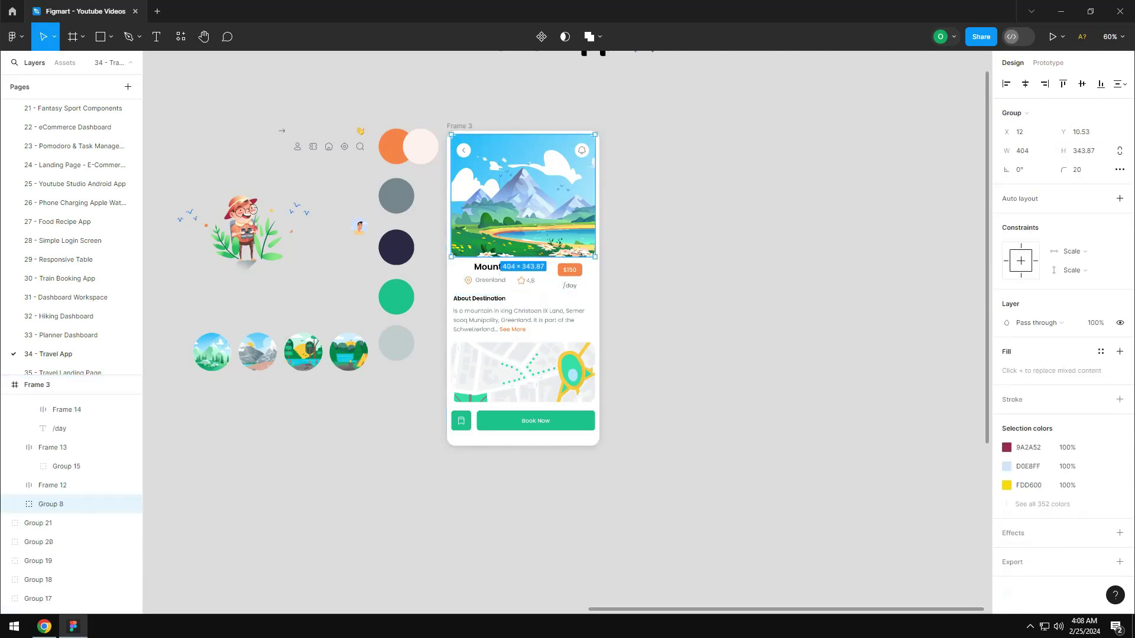
pyautogui.write('404')
pyautogui.press('Return')
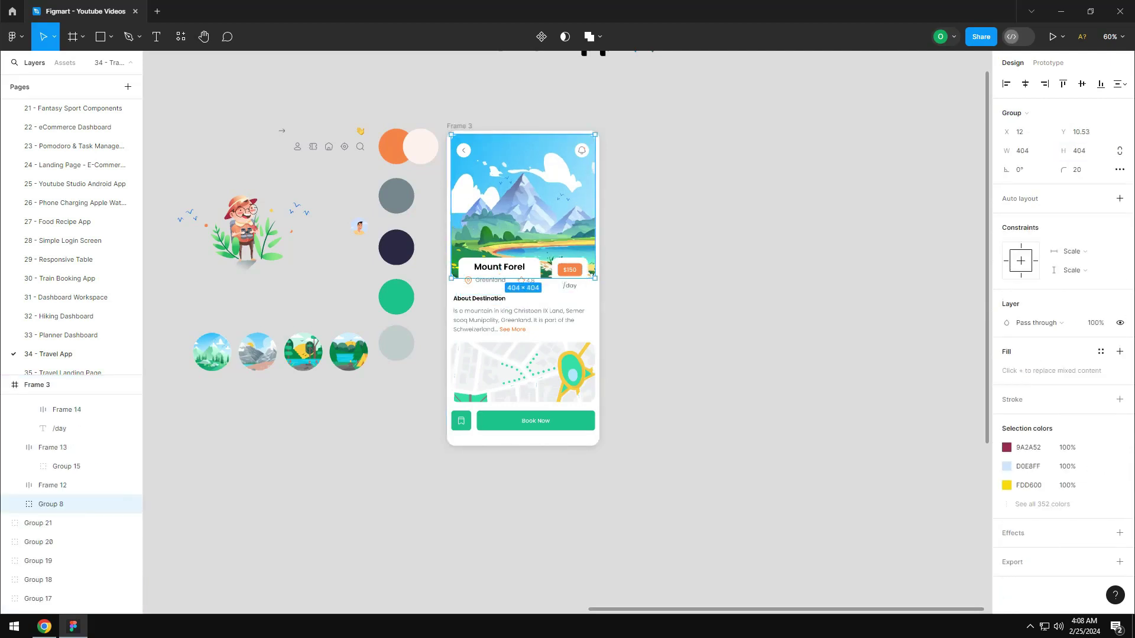
pyautogui.press('Escape')
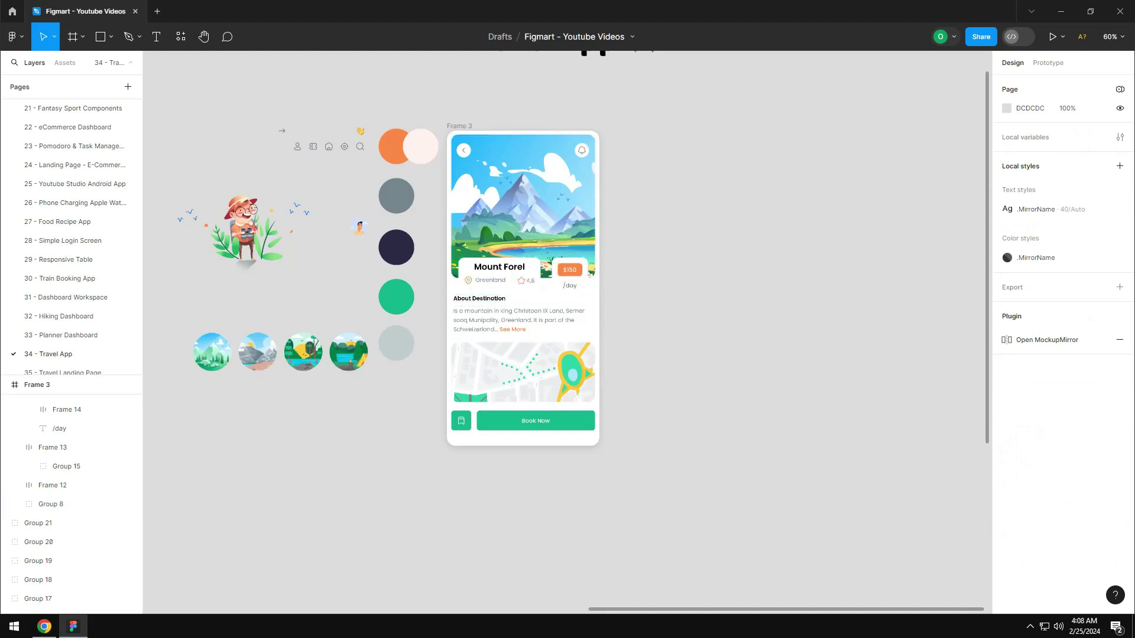
# - Shorten the Frame 3 screen to 870 px tall
pyautogui.click(37, 385)
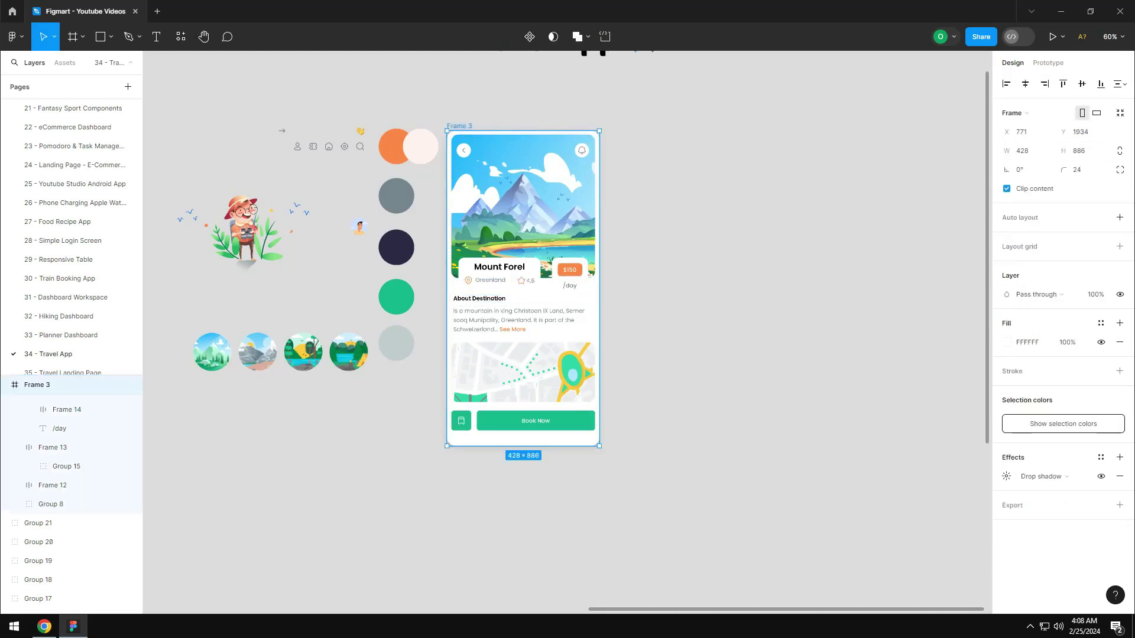
pyautogui.press('Down')
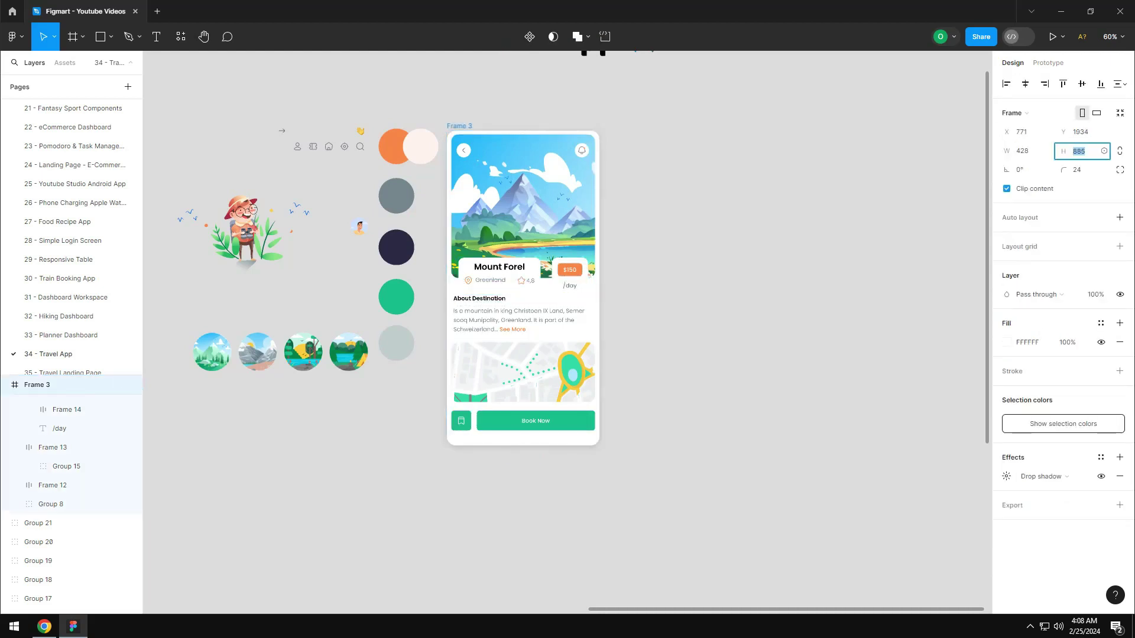
pyautogui.press('Up')
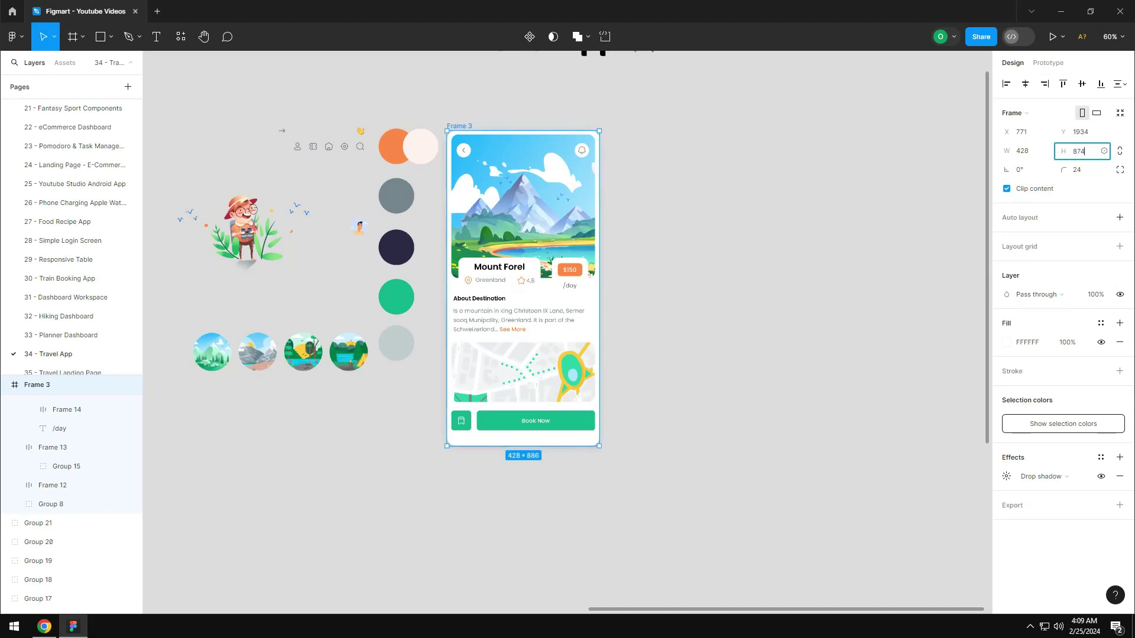
pyautogui.write('870')
pyautogui.press('Return')
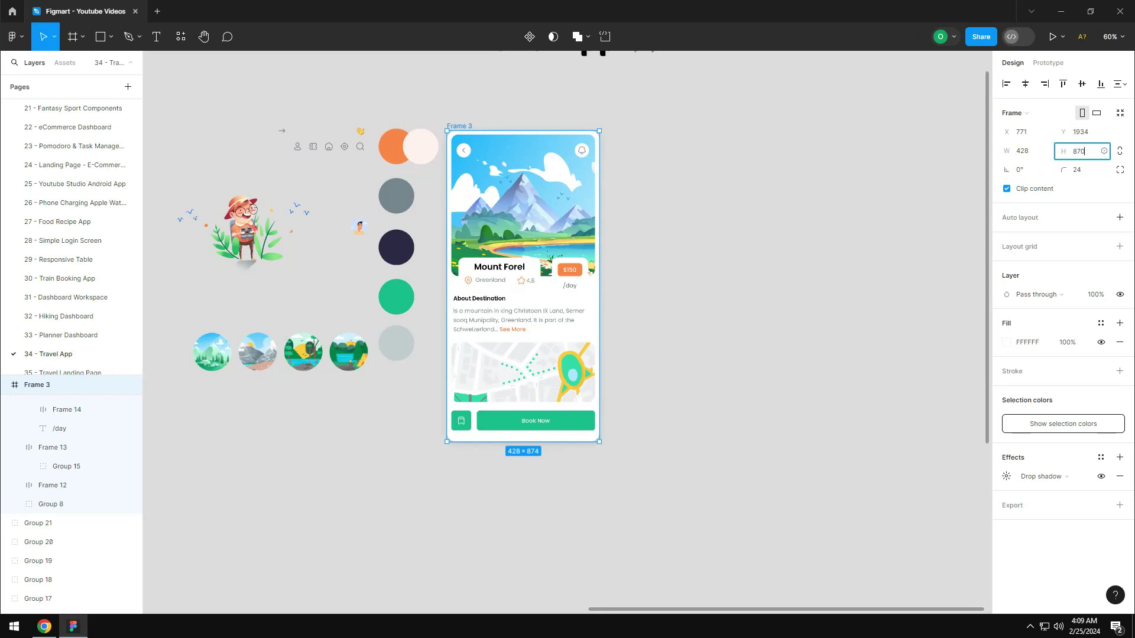
# - Restore the illustration to a 404×404 square positioned at Y 12
pyautogui.click(59, 504)
pyautogui.write('404')
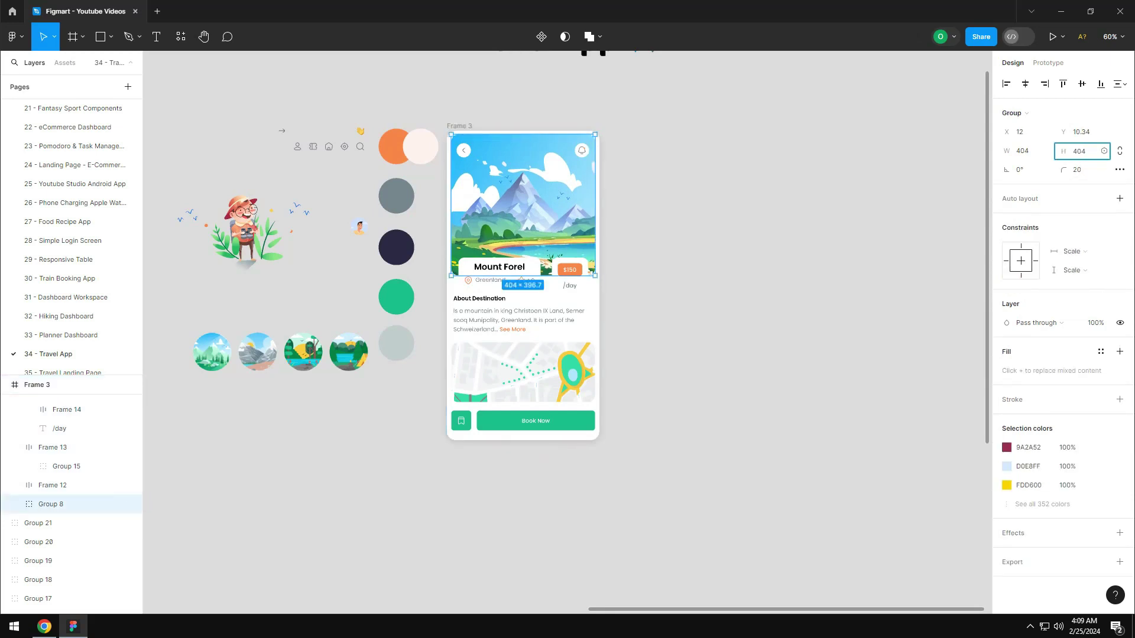
pyautogui.press('Return')
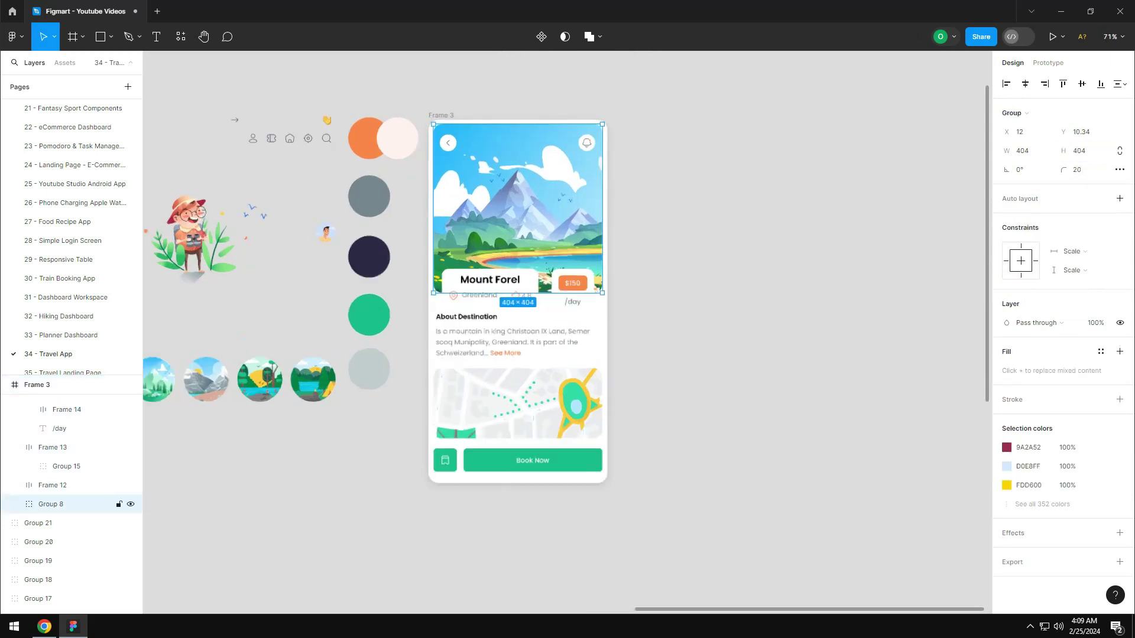
pyautogui.scroll(3, 548, 149)
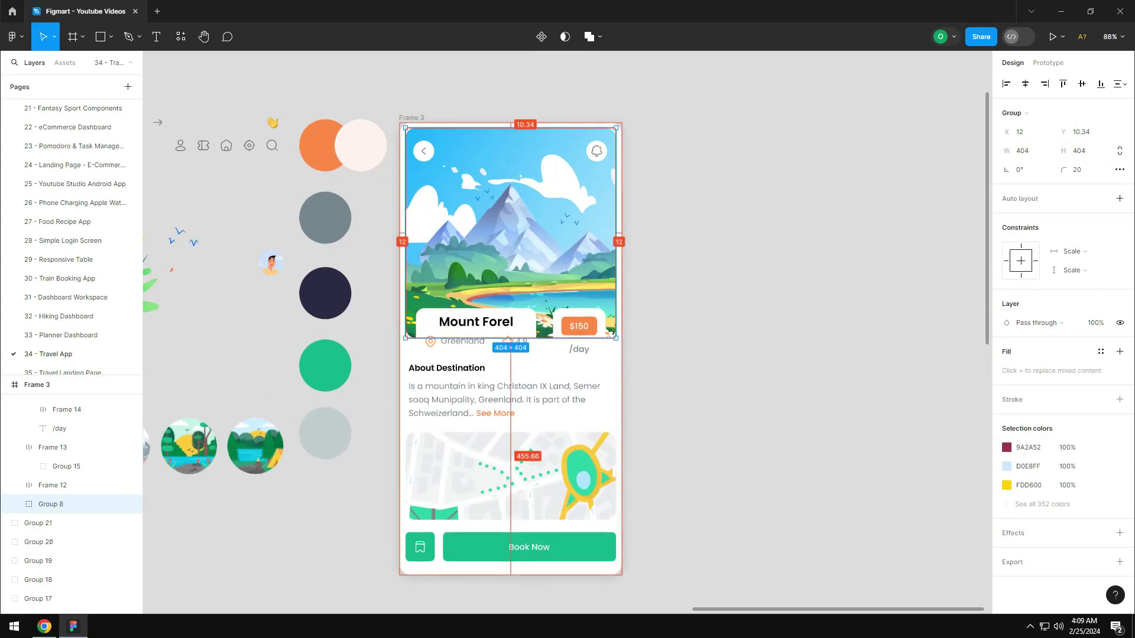
pyautogui.click(1081, 132)
pyautogui.write('12')
pyautogui.press('Return')
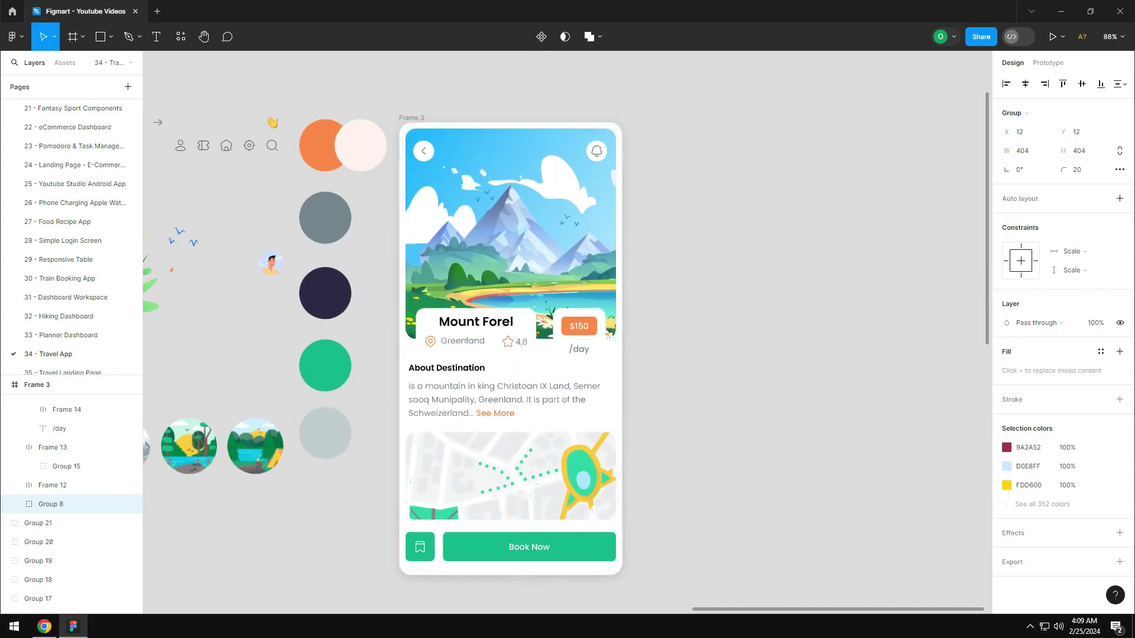
pyautogui.click(768, 295)
# - Shift the About Destination text, map and Book Now row slightly down
pyautogui.click(476, 331)
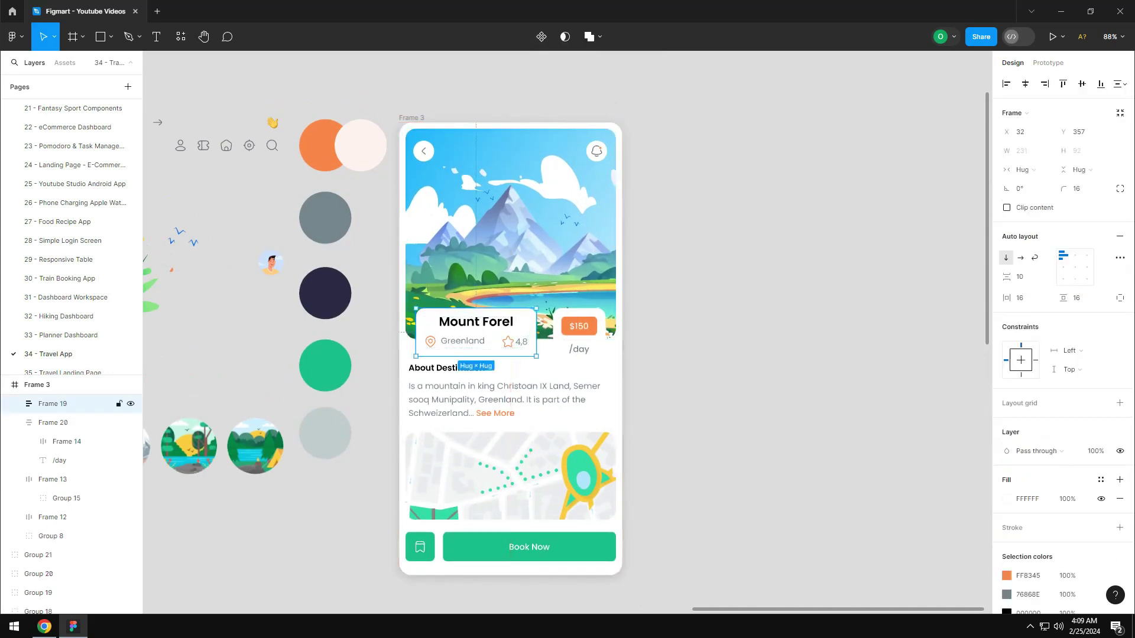
pyautogui.press('Tab')
pyautogui.scroll(-3, 508, 314)
pyautogui.press('Escape')
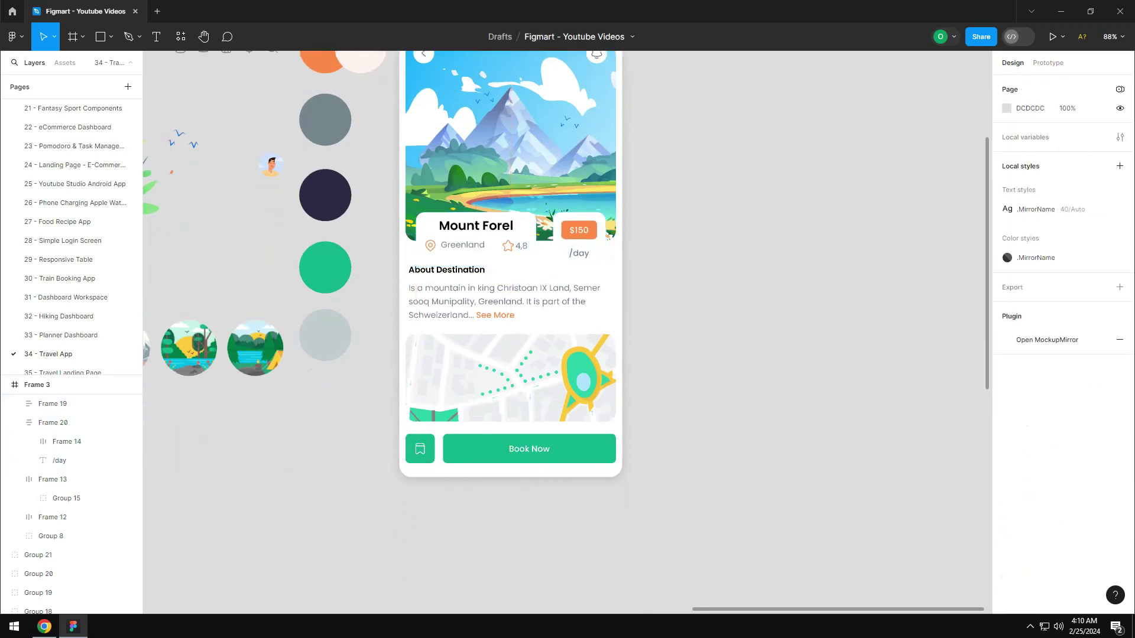
pyautogui.click(416, 289)
pyautogui.keyDown('shift'); pyautogui.click(508, 378); pyautogui.keyUp('shift')
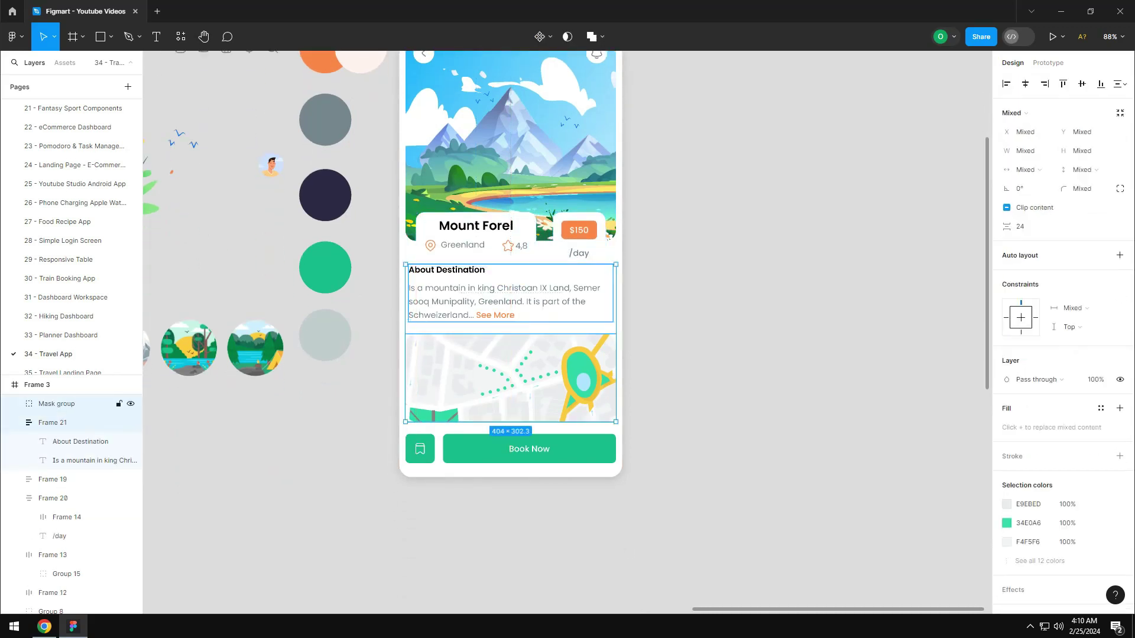
pyautogui.keyDown('shift'); pyautogui.click(529, 449); pyautogui.keyUp('shift')
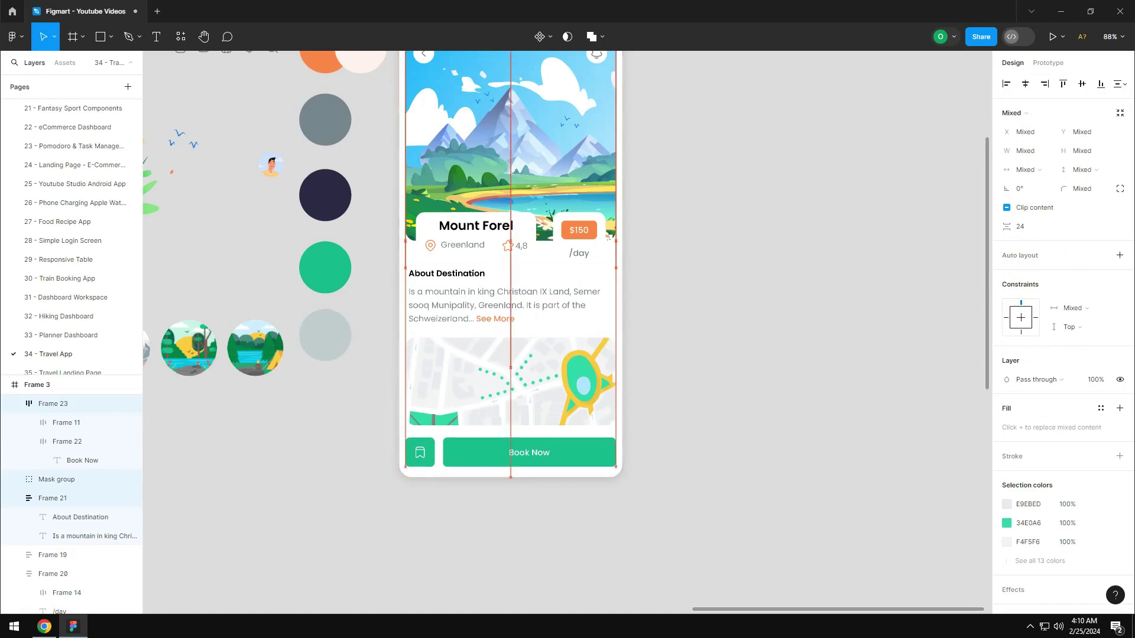
pyautogui.moveTo(529, 452); pyautogui.dragTo(528, 457)
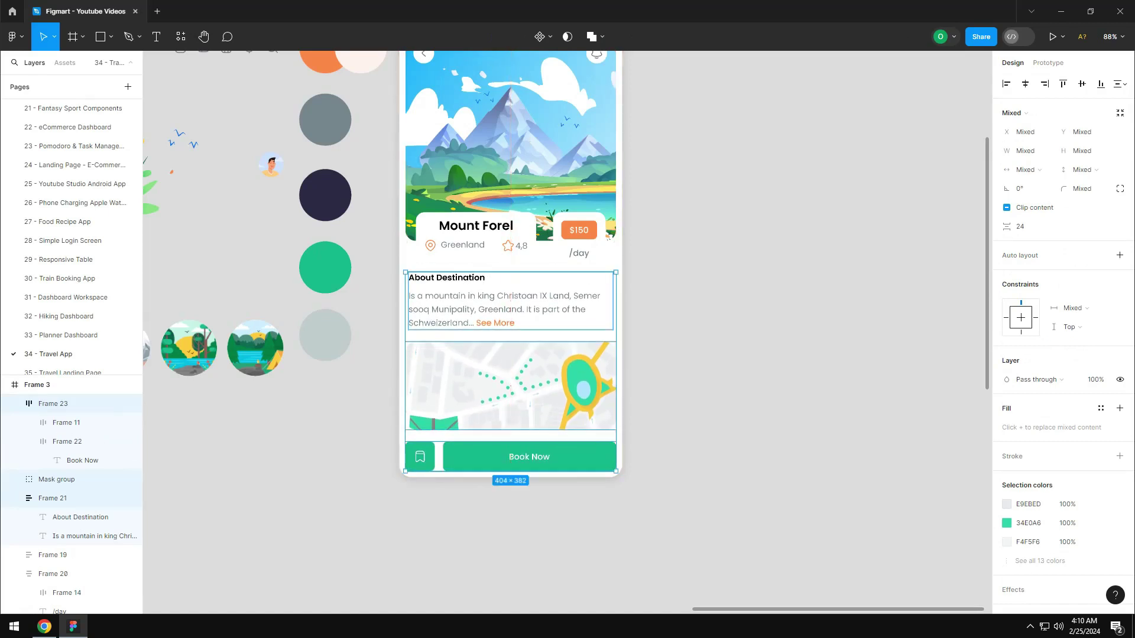
# - Set the map and Book Now row widths to 392
pyautogui.click(52, 498)
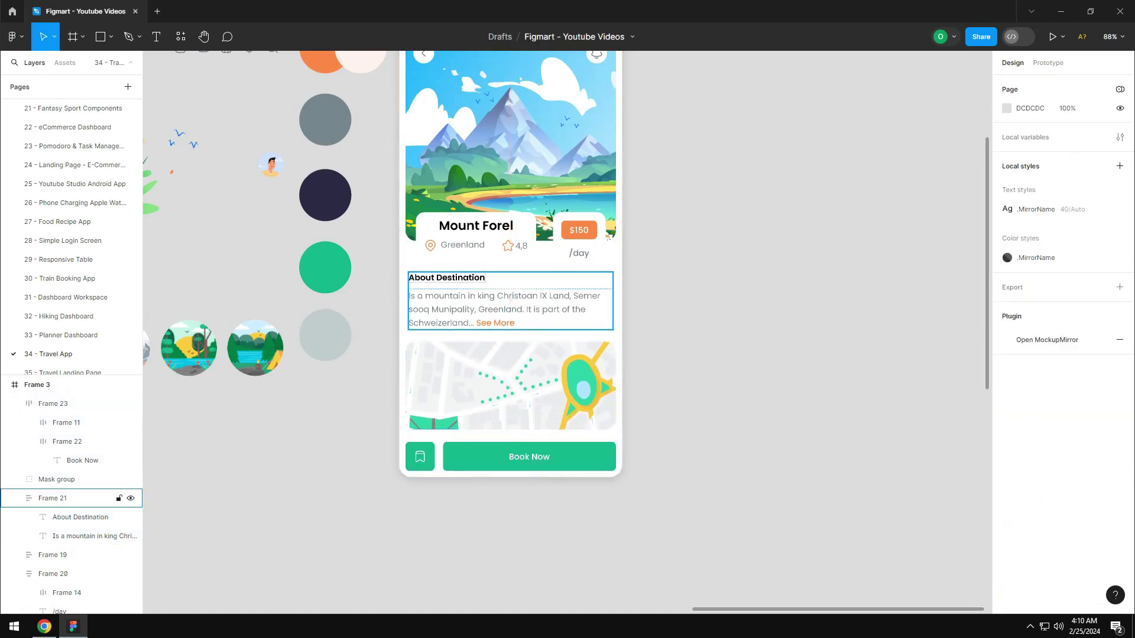
pyautogui.click(57, 480)
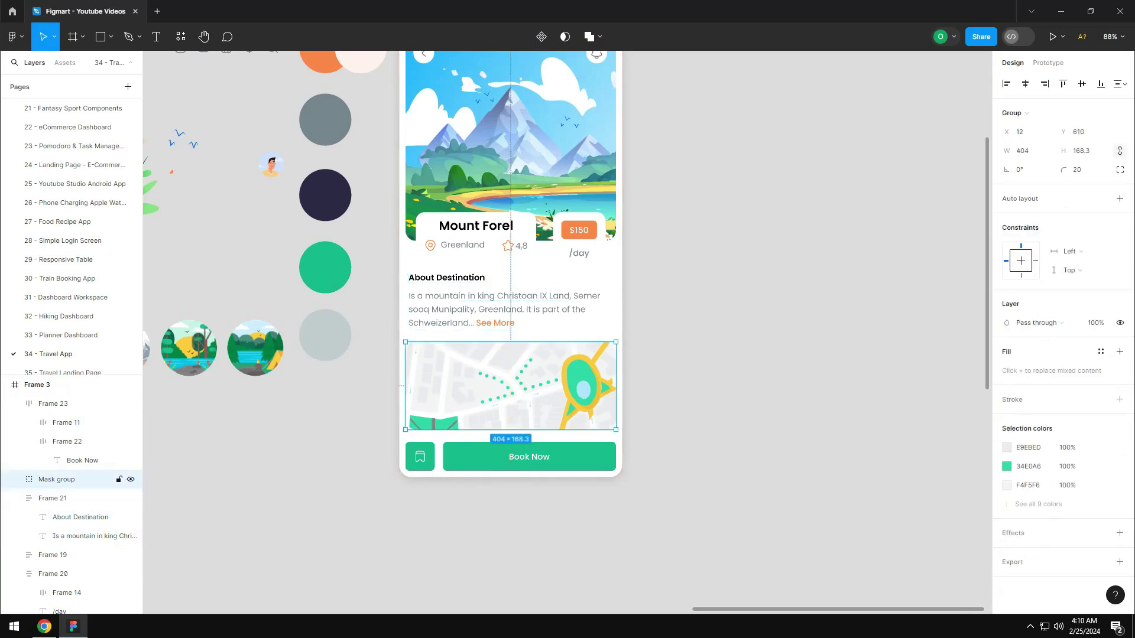
pyautogui.click(56, 479)
pyautogui.click(1022, 150)
pyautogui.press('Return')
pyautogui.hotkey('shift', 'Tab')
pyautogui.press('Return')
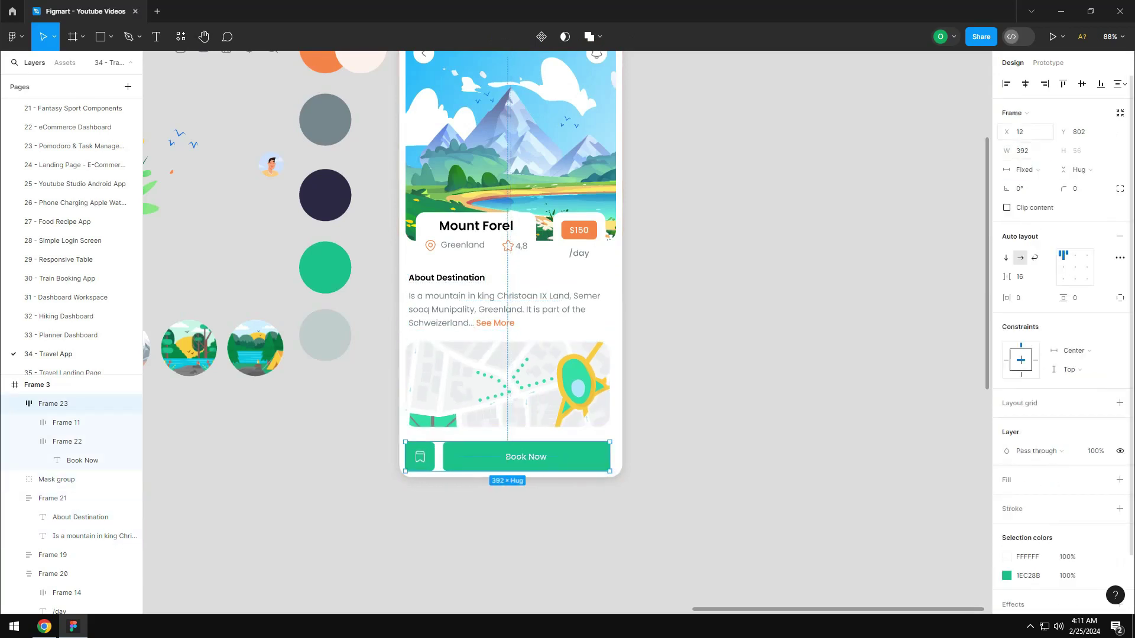
# - Stack the map, About Destination block and Book Now row in auto layout with 16 px spacing
pyautogui.click(57, 479)
pyautogui.keyDown('shift'); pyautogui.click(57, 499); pyautogui.keyUp('shift')
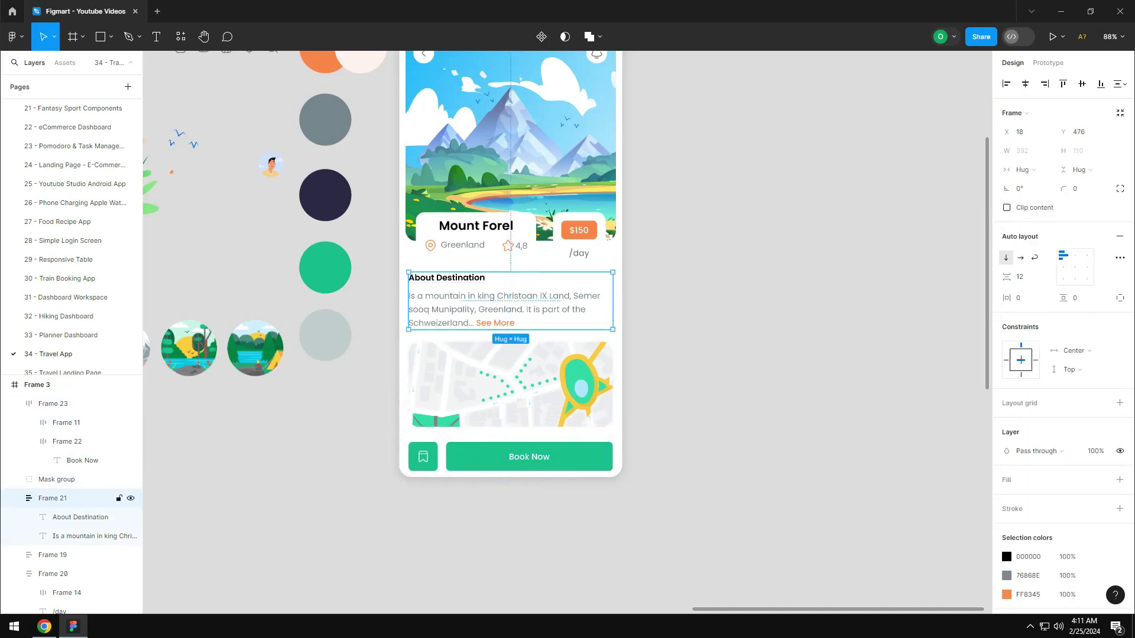
pyautogui.keyDown('shift'); pyautogui.click(53, 404); pyautogui.keyUp('shift')
pyautogui.hotkey('shift', 'a')
pyautogui.click(1029, 277)
pyautogui.write('16')
pyautogui.press('Return')
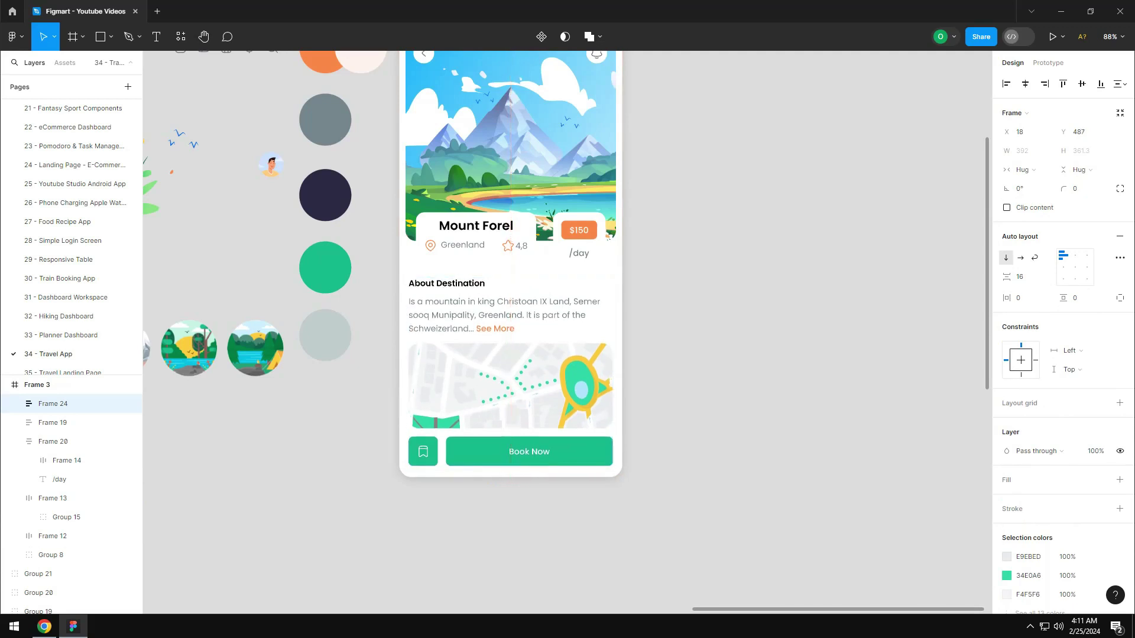
pyautogui.press('Down')
pyautogui.press('Down')
pyautogui.press('Down')
# - Duplicate Frame 3 to its right as Frame 4
pyautogui.press('Escape')
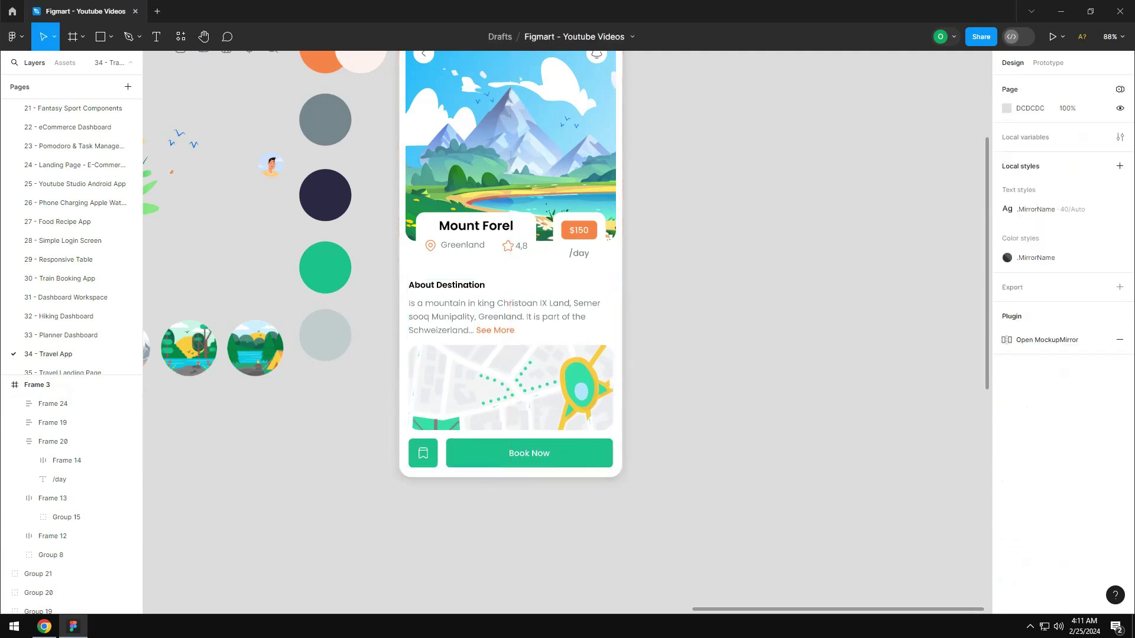
pyautogui.keyDown('ctrl'); pyautogui.scroll(-2, 703, 417); pyautogui.keyUp('ctrl')
pyautogui.scroll(2, 702, 417)
pyautogui.hscroll(2, 702, 417)
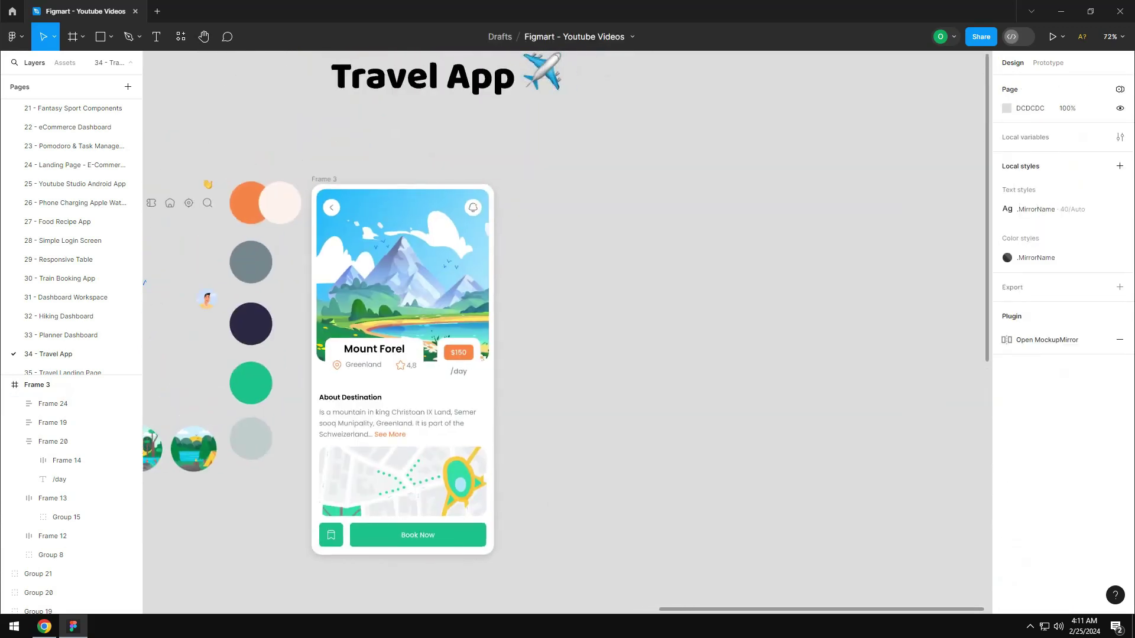
pyautogui.moveTo(401, 296); pyautogui.dragTo(600, 295)
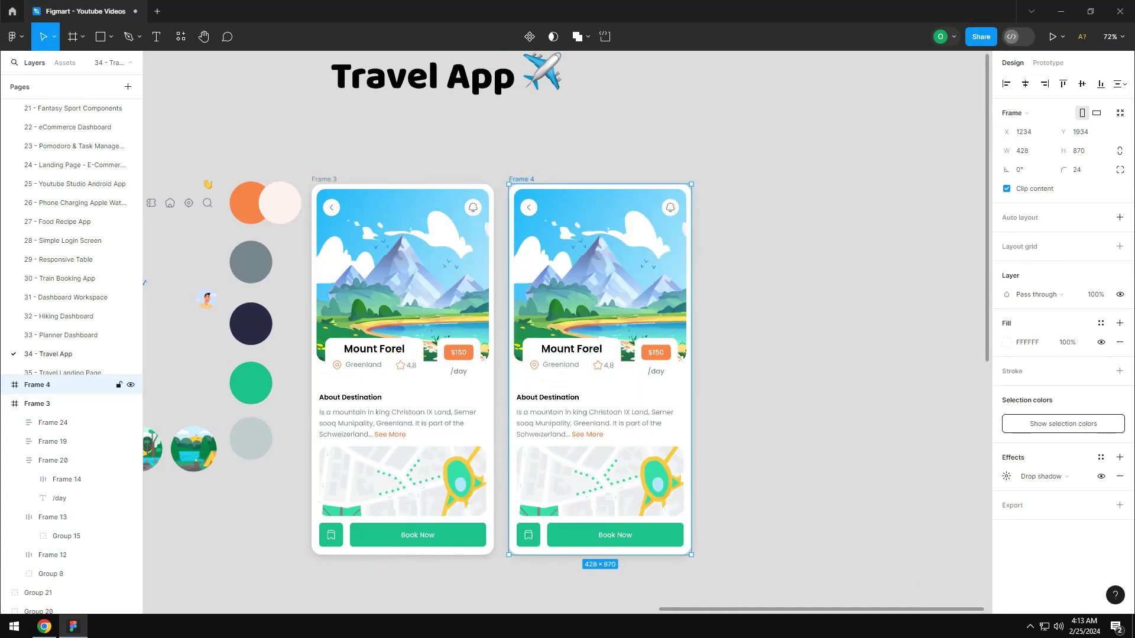
pyautogui.hotkey('shift', 'Right')
pyautogui.hotkey('shift', 'Right')
pyautogui.press('Right')
pyautogui.press('Right')
pyautogui.press('Right')
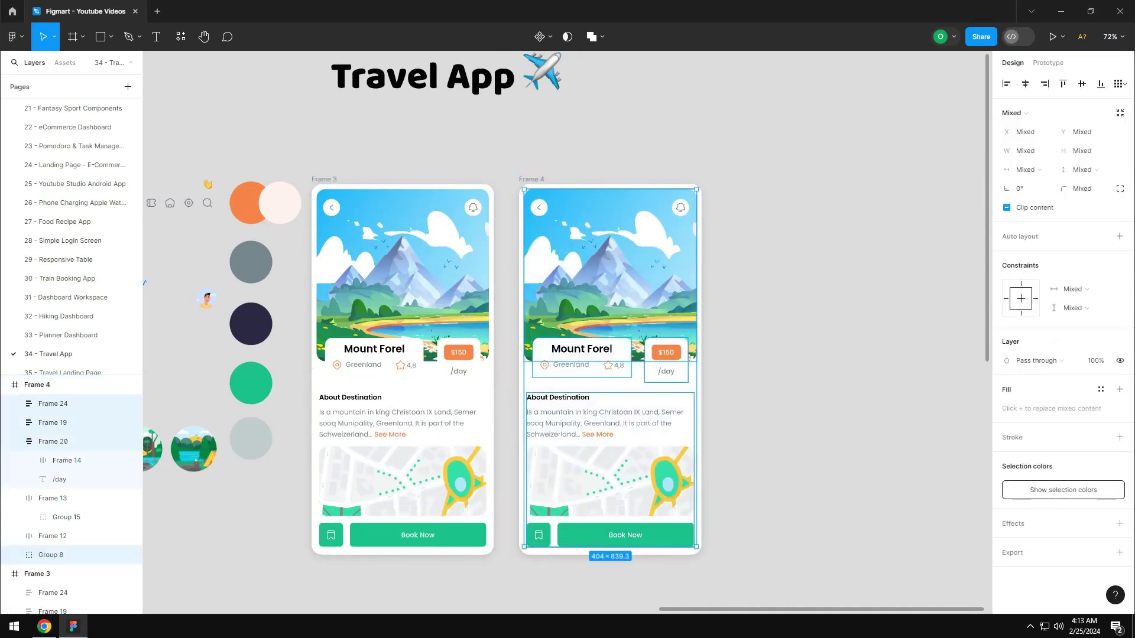
# - Delete Frame 4's content and leftover back arrow, keeping the notification bell
pyautogui.press('Delete')
pyautogui.click(53, 441)
pyautogui.press('Delete')
# - Move the hand emoji and avatar into Frame 4
pyautogui.hscroll(-5, 555, 354)
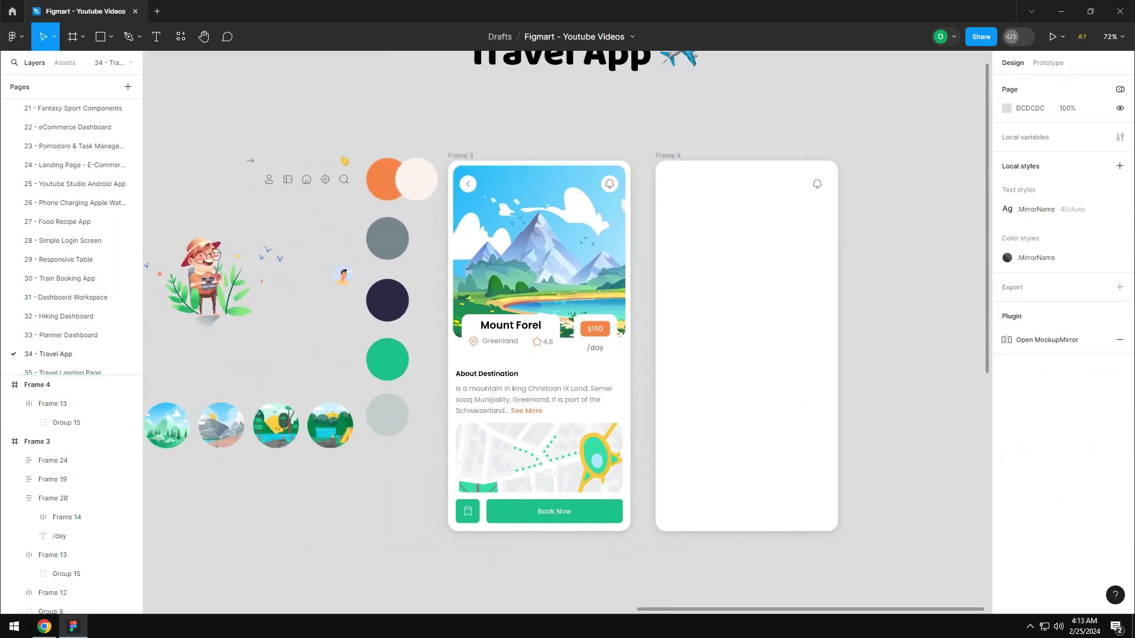
pyautogui.keyDown('shift'); pyautogui.click(345, 161); pyautogui.keyUp('shift')
pyautogui.moveTo(345, 160); pyautogui.dragTo(710, 220)
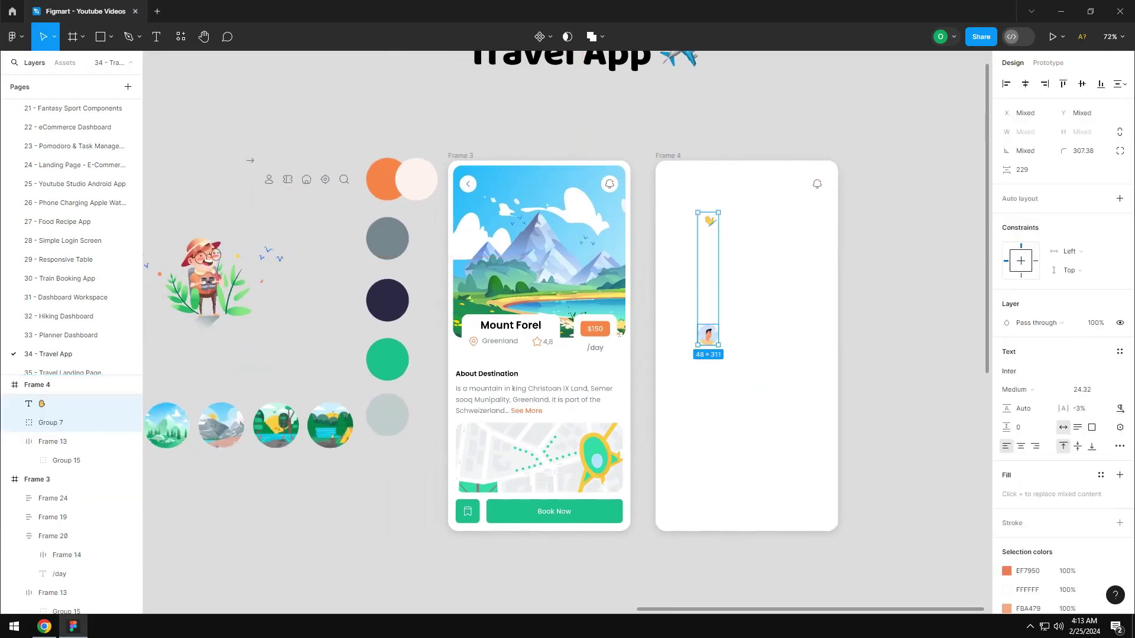
pyautogui.press('Escape')
pyautogui.moveTo(708, 335); pyautogui.dragTo(679, 221)
pyautogui.press('Escape')
pyautogui.scroll(2, 769, 296)
pyautogui.scroll(3, 769, 295)
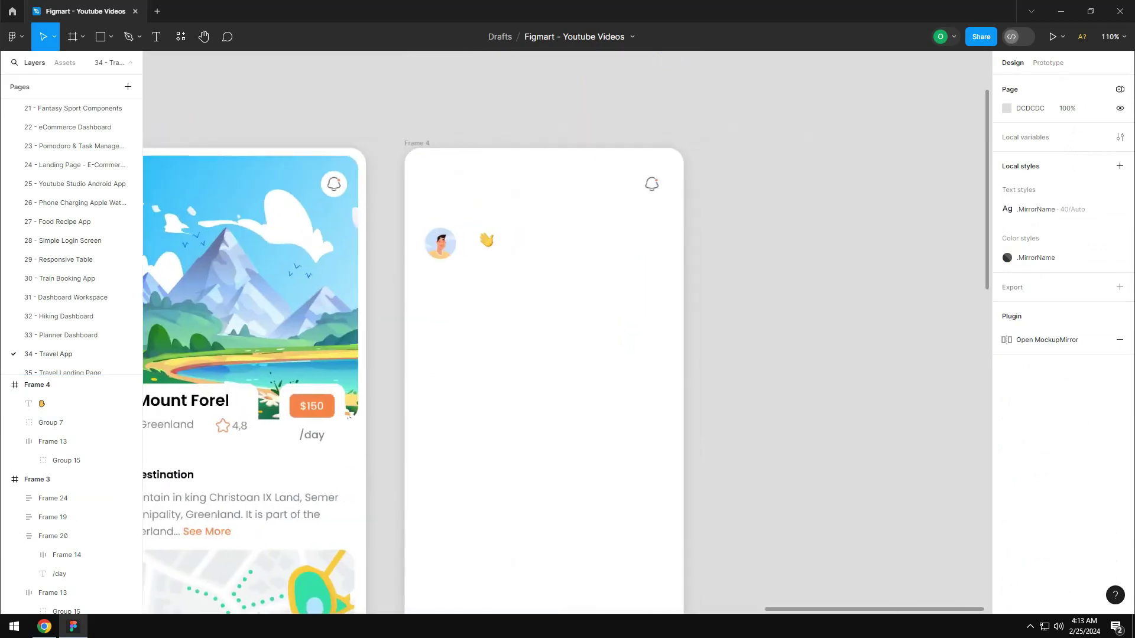
# - Add a 'Welcome back' text line in Frame 4 coloured grey via the eyedropper
pyautogui.press('t')
pyautogui.click(471, 283)
pyautogui.write('Welcome back')
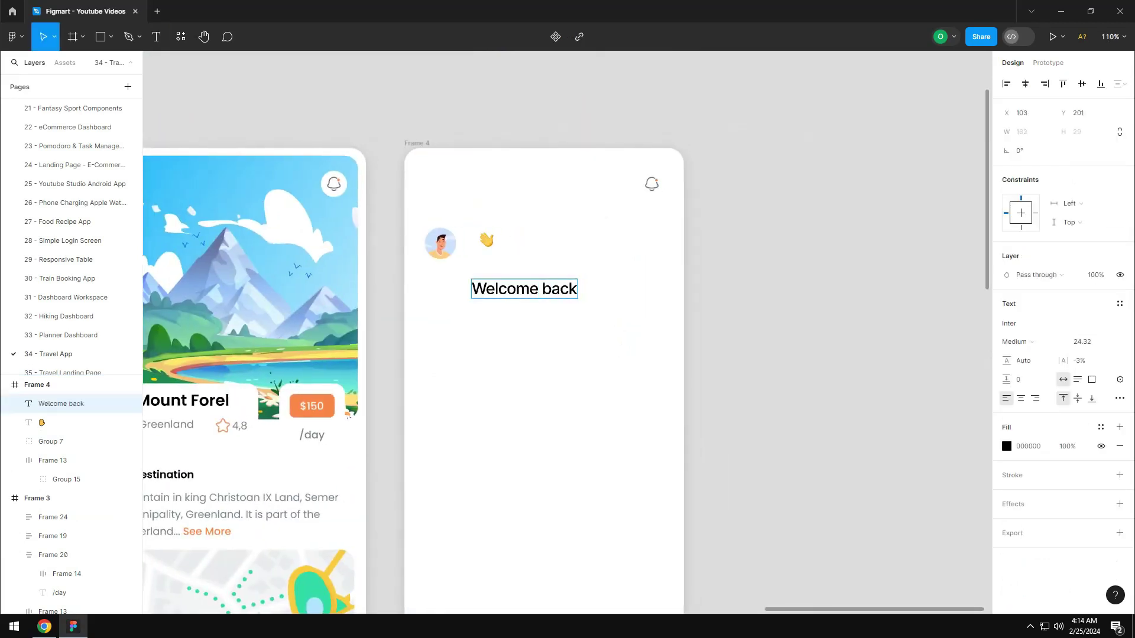
pyautogui.press('Escape')
pyautogui.hscroll(-5, 935, 108)
pyautogui.scroll(-2, 935, 108)
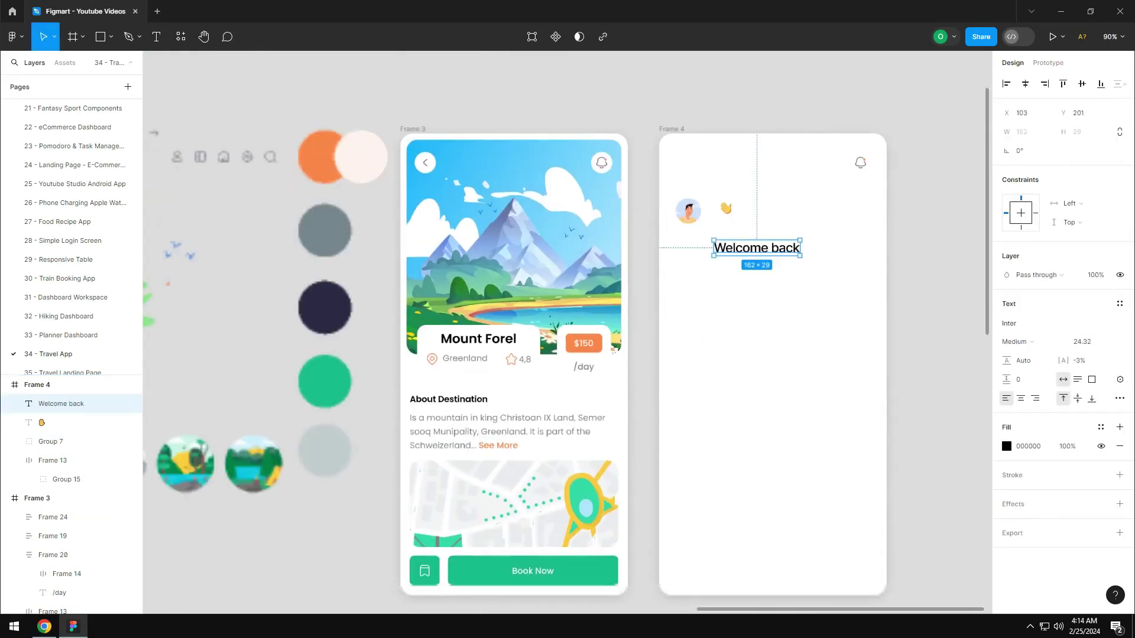
pyautogui.press('i')
pyautogui.click(934, 109)
# - Duplicate the greeting as a bold user-name line, lighten the greeting, and place the hand beside it
pyautogui.moveTo(756, 248); pyautogui.dragTo(756, 273)
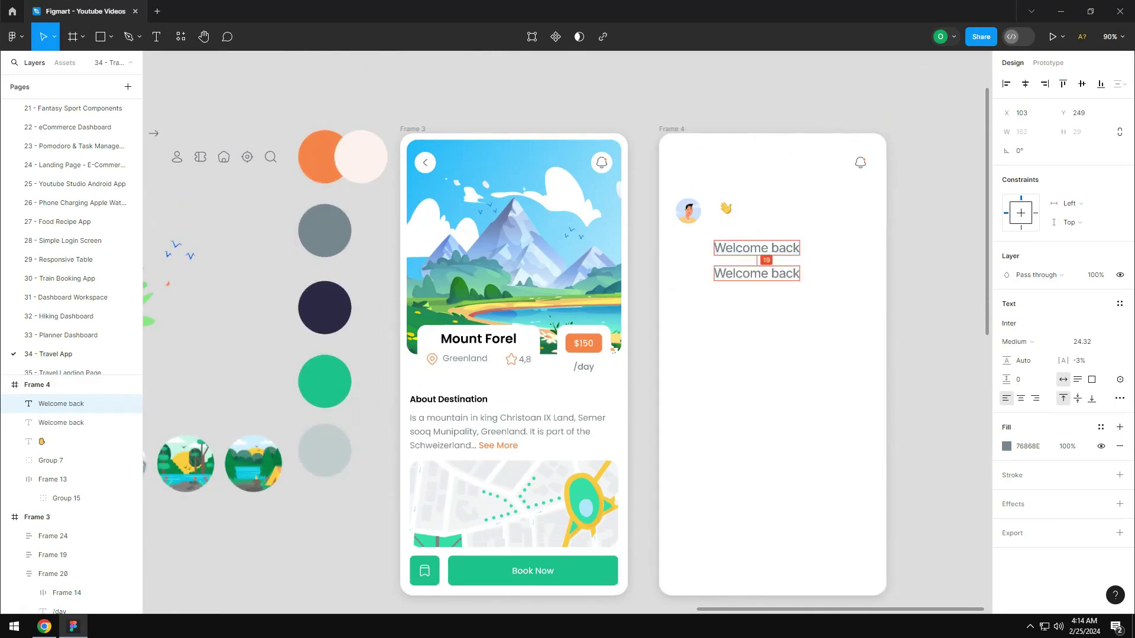
pyautogui.write('Jeremy Zucker')
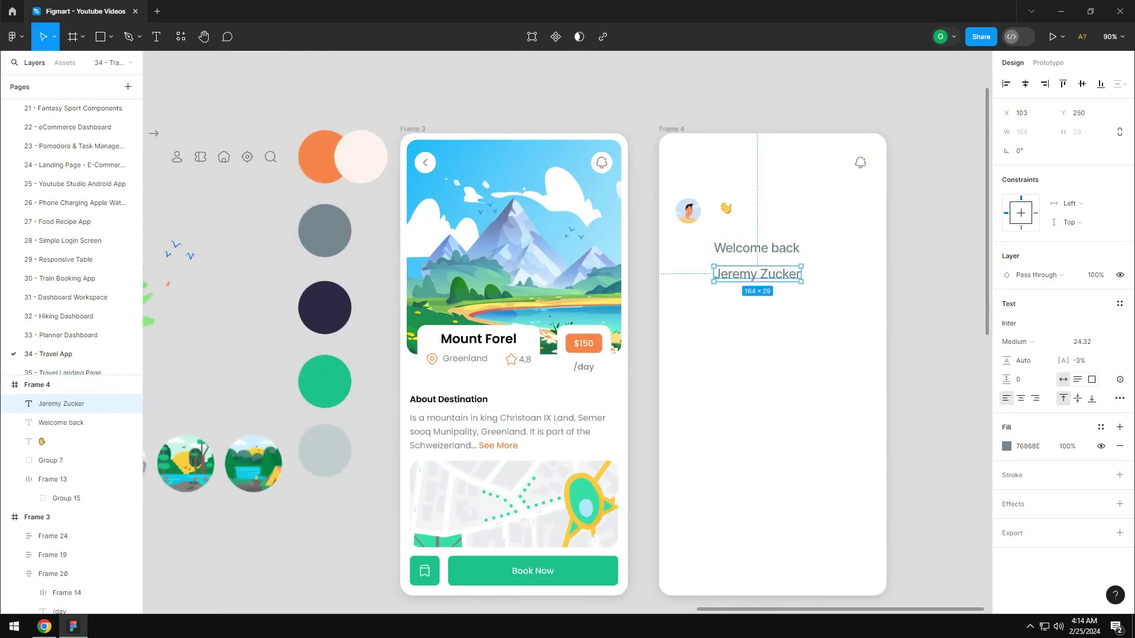
pyautogui.click(1016, 342)
pyautogui.click(1022, 371)
pyautogui.click(60, 422)
pyautogui.write('16')
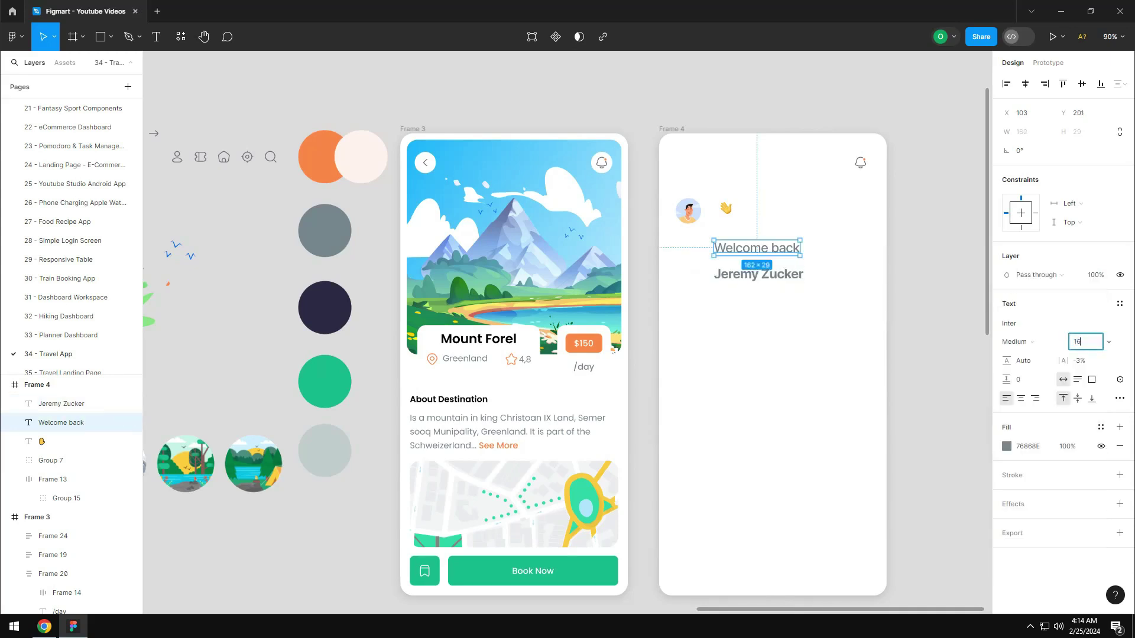
pyautogui.click(1016, 341)
pyautogui.click(60, 403)
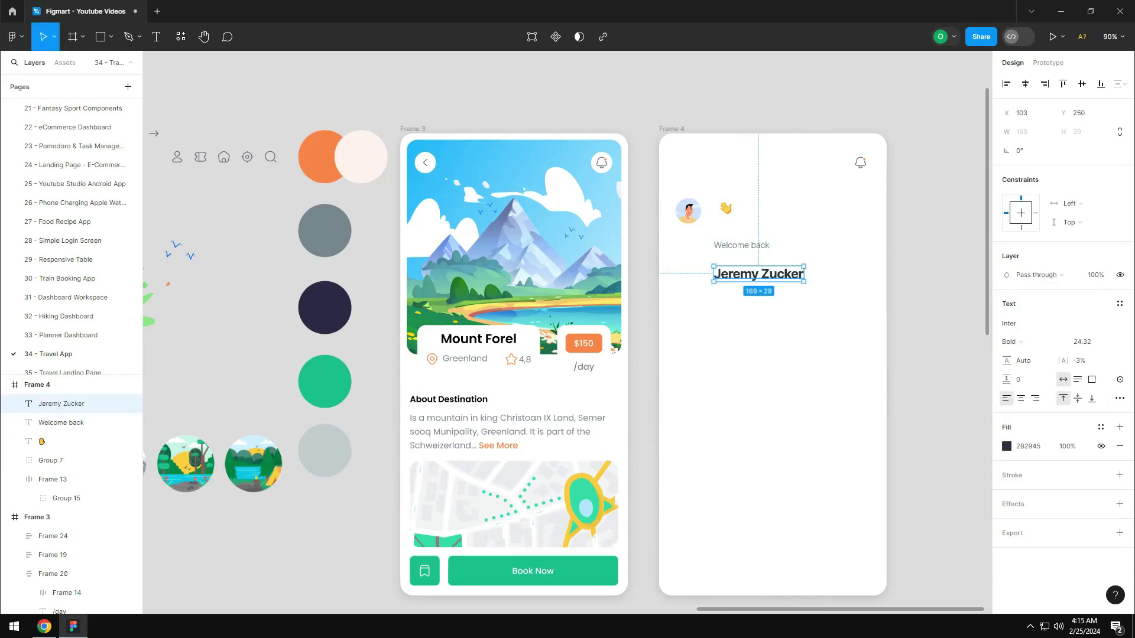
pyautogui.click(41, 442)
pyautogui.moveTo(725, 208); pyautogui.dragTo(781, 250)
# - Nest the greeting, hand, name and avatar in auto layouts forming an avatar row
pyautogui.keyDown('shift'); pyautogui.click(742, 245); pyautogui.keyUp('shift')
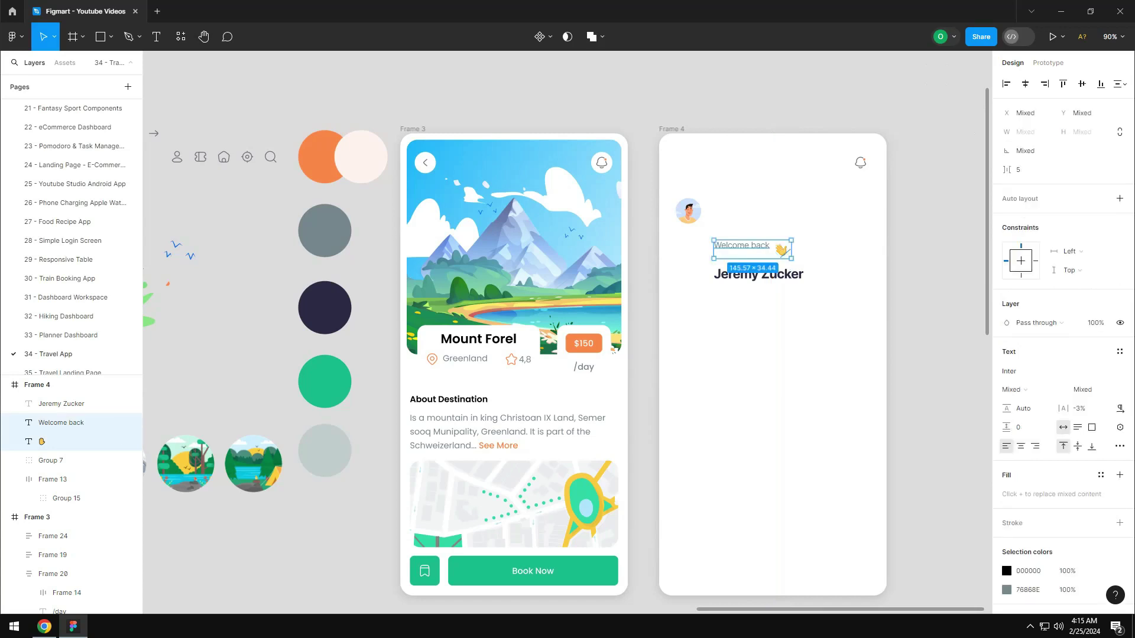
pyautogui.hotkey('shift', 'a')
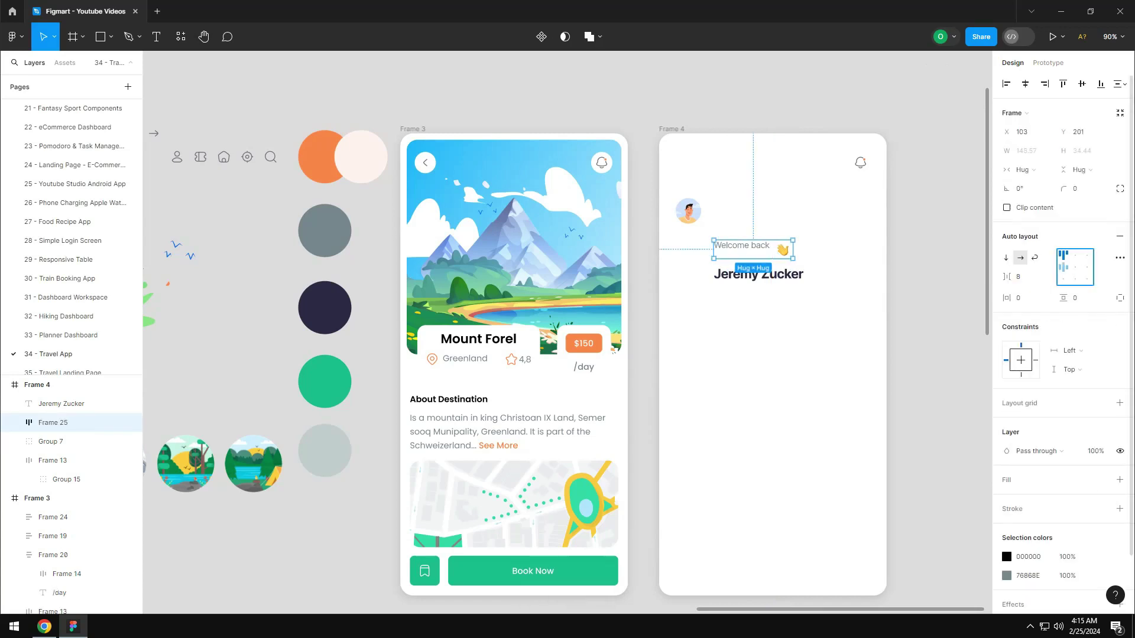
pyautogui.keyDown('shift'); pyautogui.click(60, 403); pyautogui.keyUp('shift')
pyautogui.hotkey('shift', 'a')
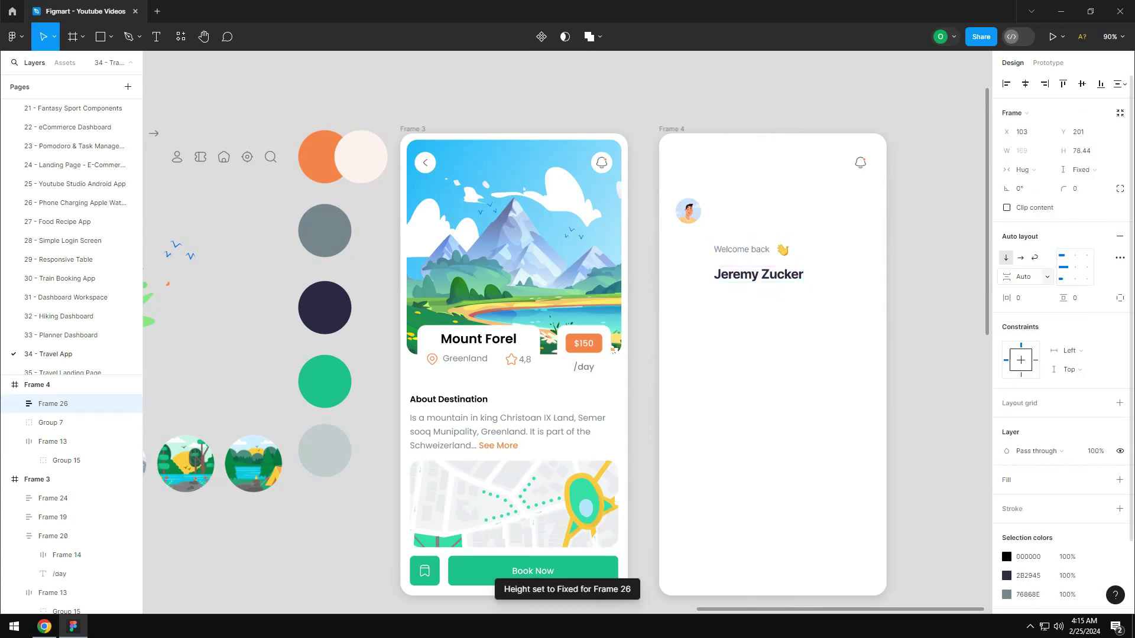
pyautogui.keyDown('shift'); pyautogui.click(51, 423); pyautogui.keyUp('shift')
pyautogui.hotkey('shift', 'a')
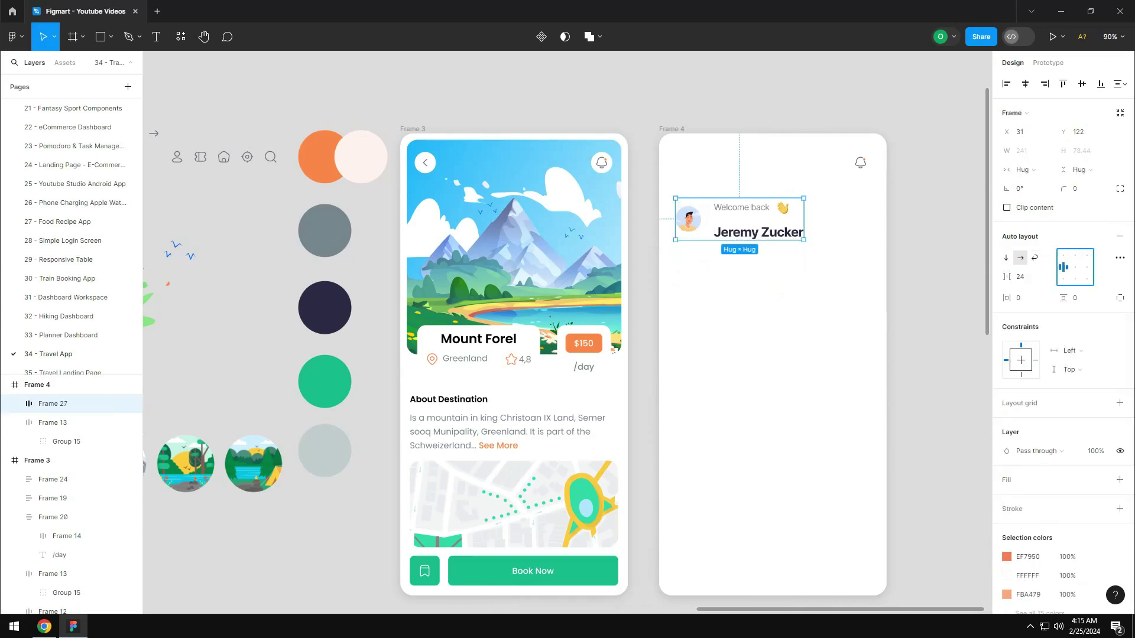
# - Move the avatar row to Frame 4's top-left and join it with the bell in auto layout
pyautogui.click(758, 220)
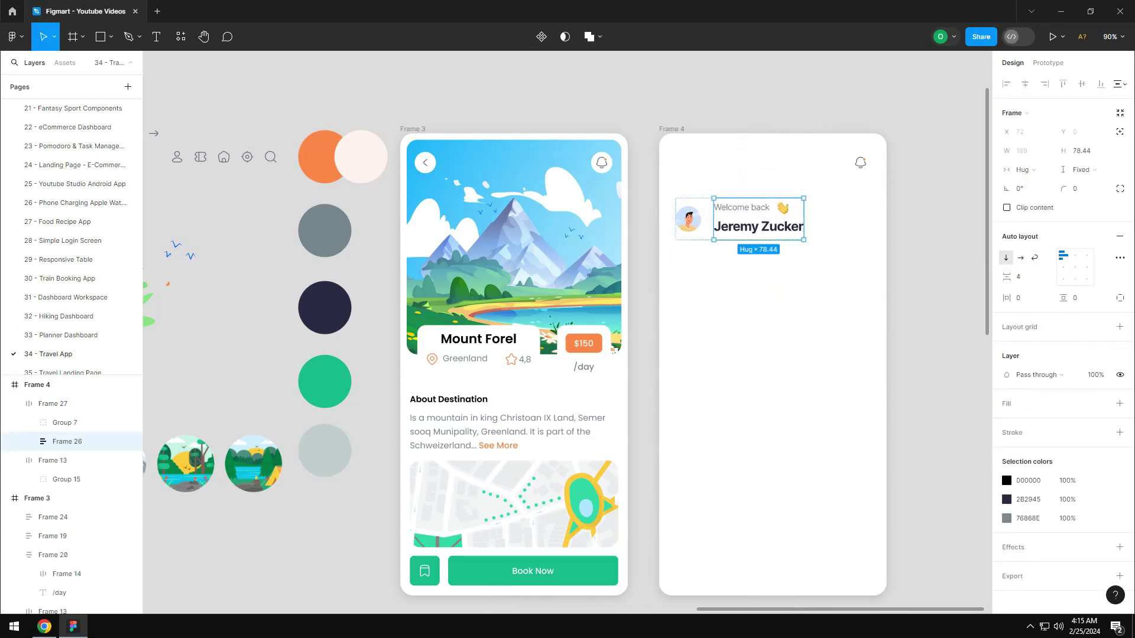
pyautogui.moveTo(762, 222); pyautogui.dragTo(762, 169)
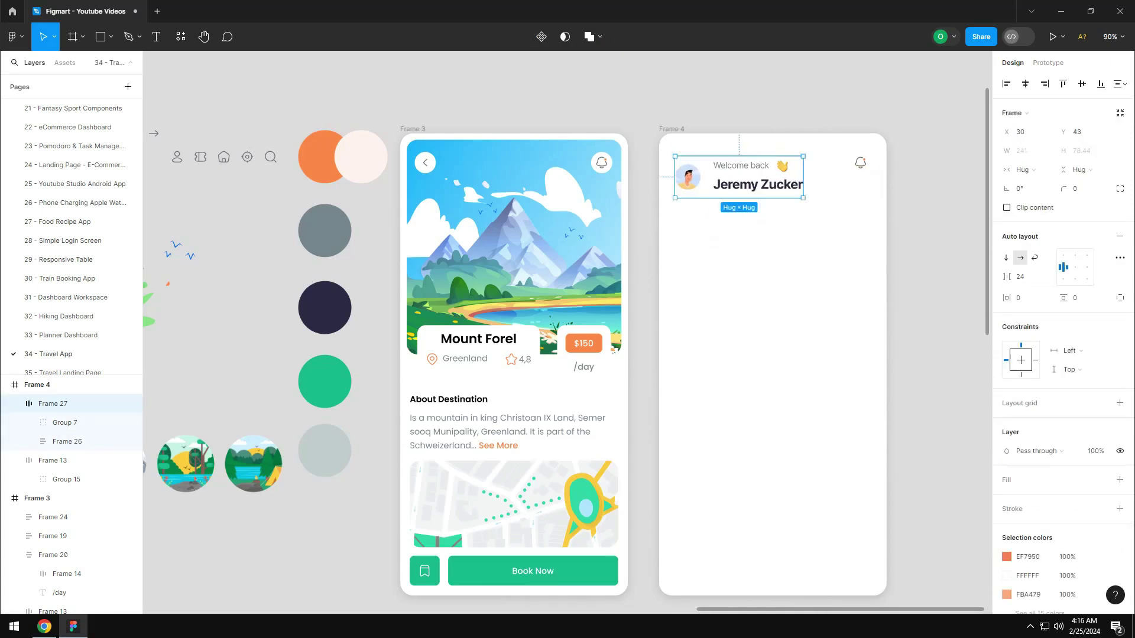
pyautogui.moveTo(860, 164); pyautogui.dragTo(861, 176)
pyautogui.keyDown('shift'); pyautogui.click(759, 184); pyautogui.keyUp('shift')
pyautogui.hotkey('shift', 'a')
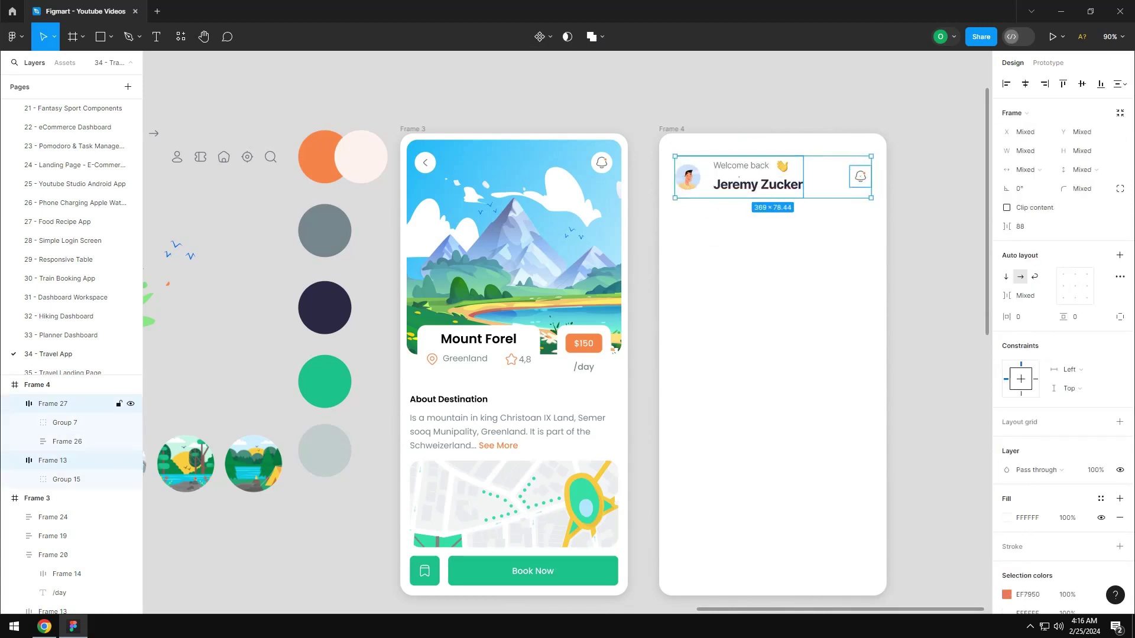
pyautogui.click(1024, 83)
# - Move the traveller illustration into Frame 4, directly under the header
pyautogui.click(927, 254)
pyautogui.scroll(-2, 926, 254)
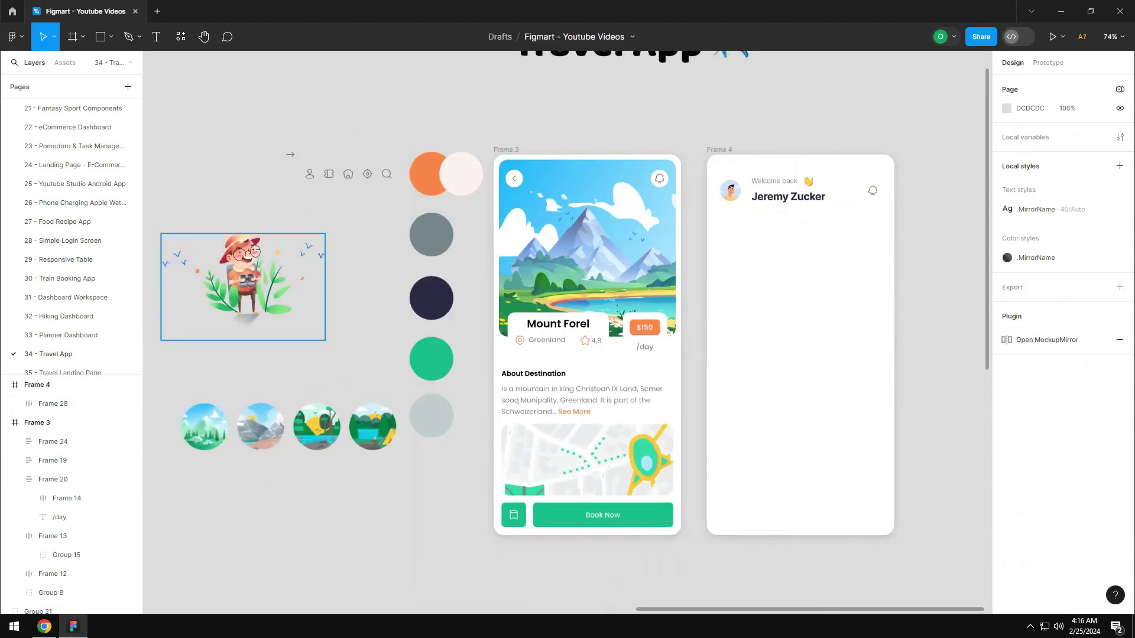
pyautogui.moveTo(243, 286); pyautogui.dragTo(800, 298)
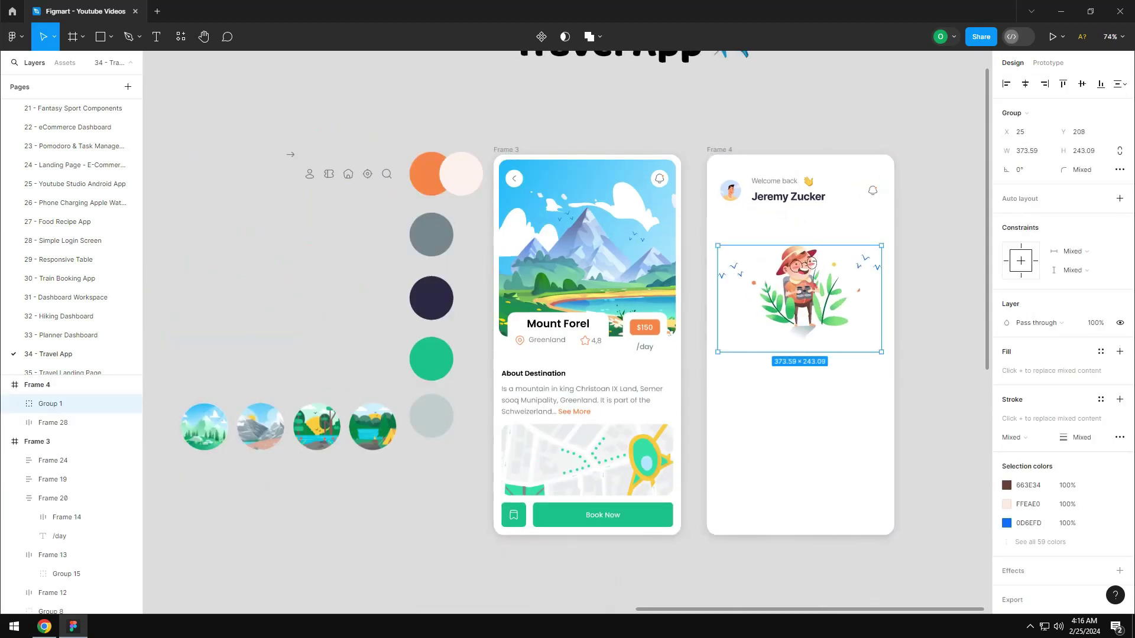
pyautogui.hscroll(5, 322, 186)
pyautogui.press('Escape')
# - Add an 'Explore The Beauty' heading below the illustration in Semi Bold 24
pyautogui.press('t')
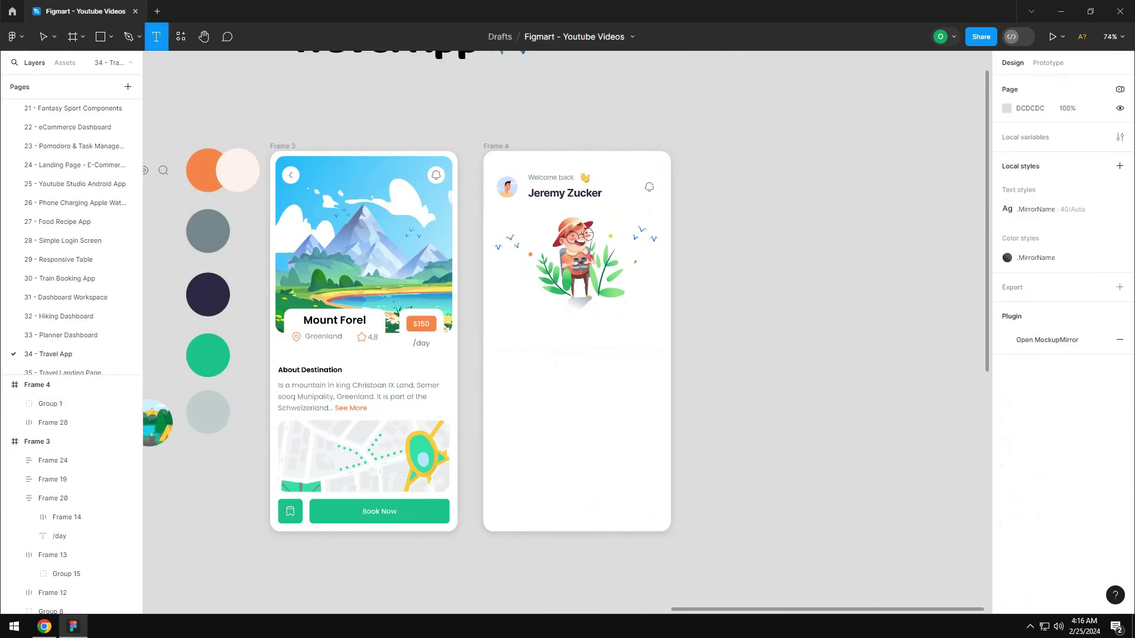
pyautogui.click(545, 354)
pyautogui.write('Explore The Beauty')
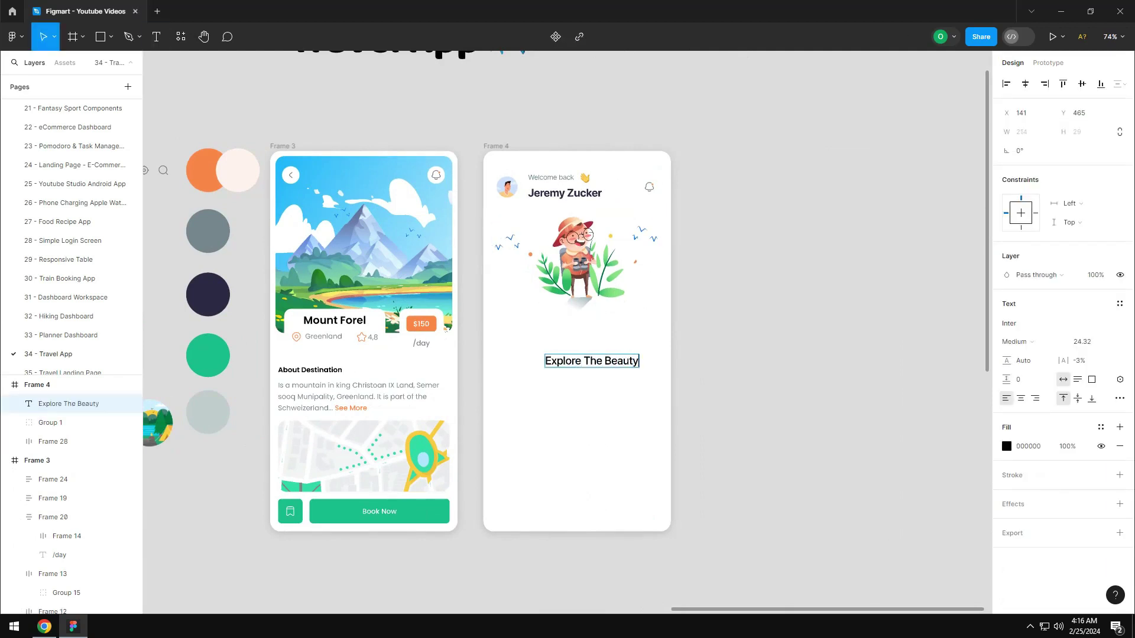
pyautogui.press('Escape')
pyautogui.write('24')
pyautogui.press('Return')
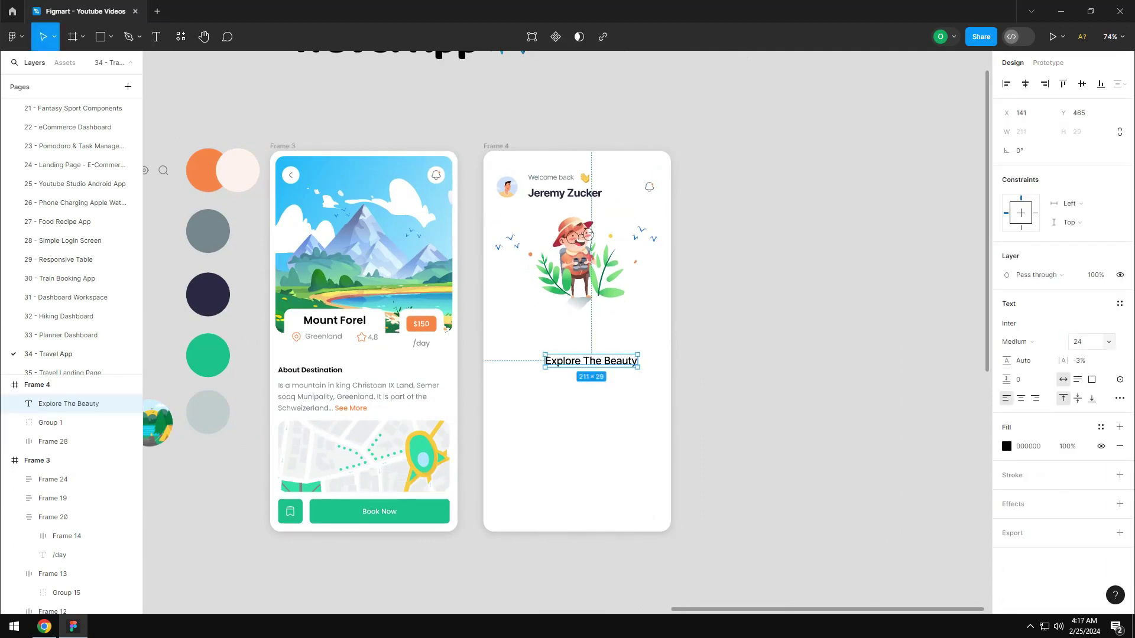
pyautogui.click(1017, 342)
pyautogui.click(1017, 354)
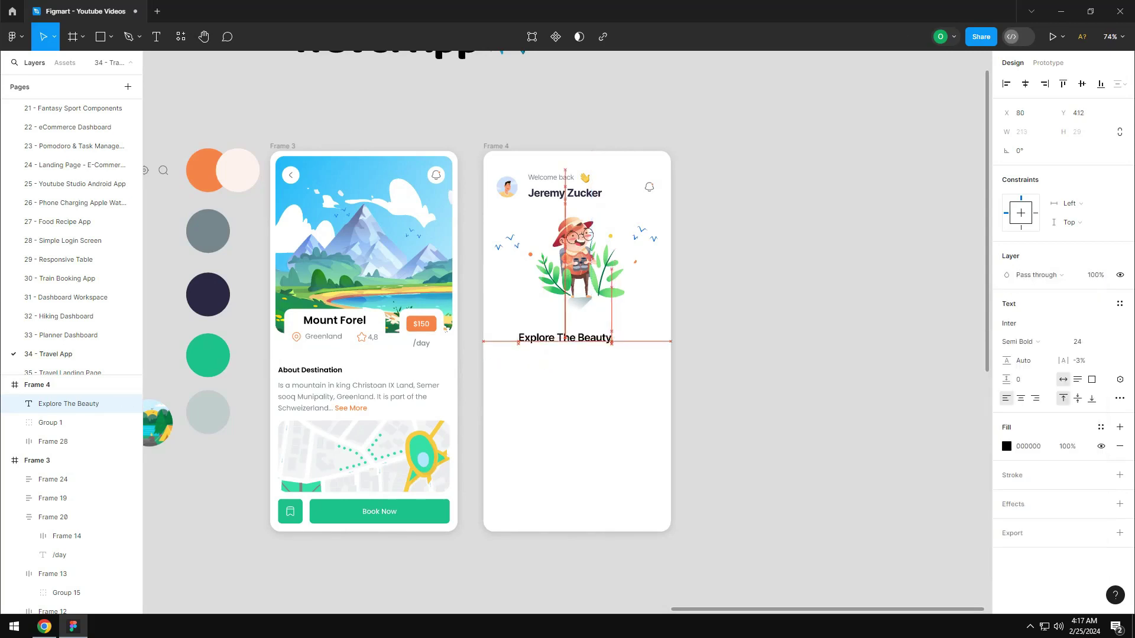
pyautogui.moveTo(591, 361)
pyautogui.mouseDown()
pyautogui.moveTo(548, 338)
pyautogui.moveTo(549, 350)
pyautogui.mouseUp()
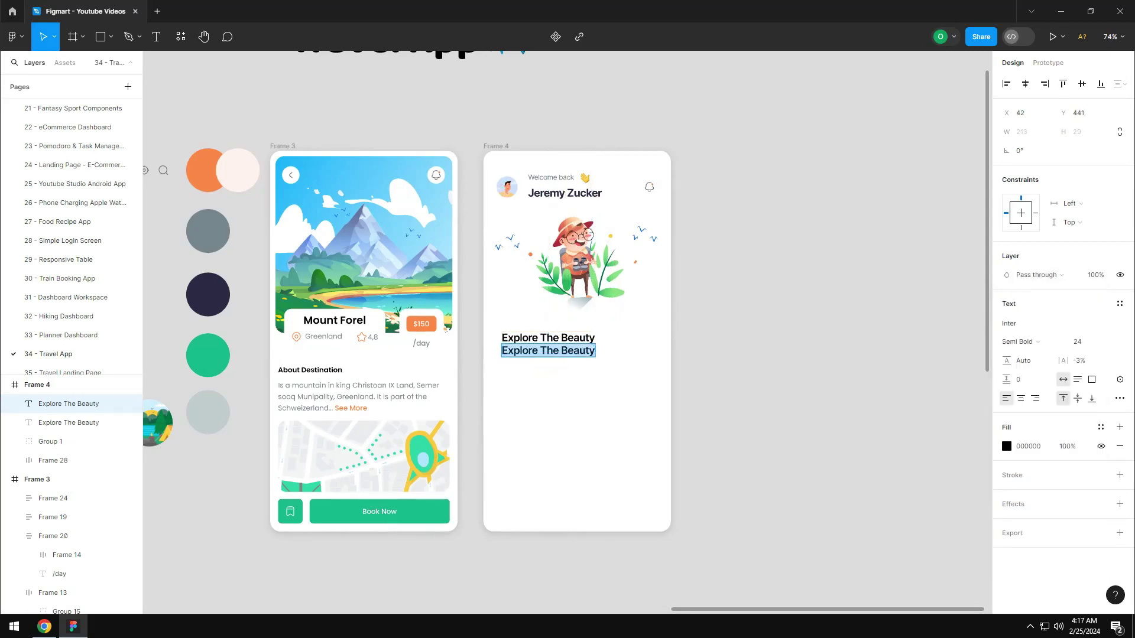
# - Add a 'Get special offers & discount' subtitle in Regular 16
pyautogui.scroll(2, 549, 349)
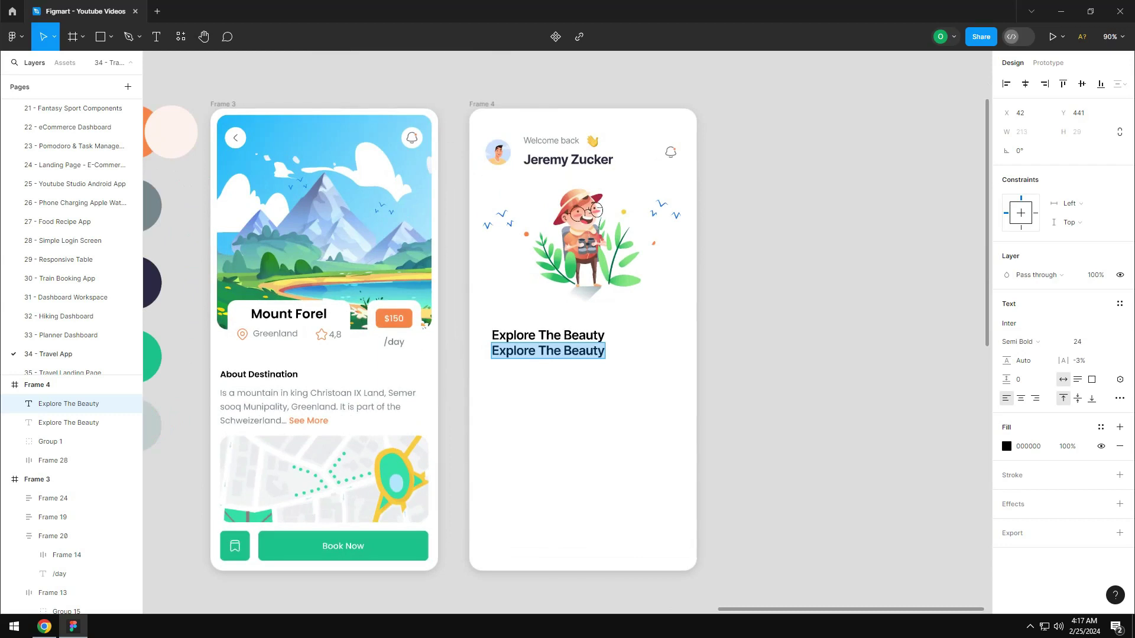
pyautogui.write('Get S')
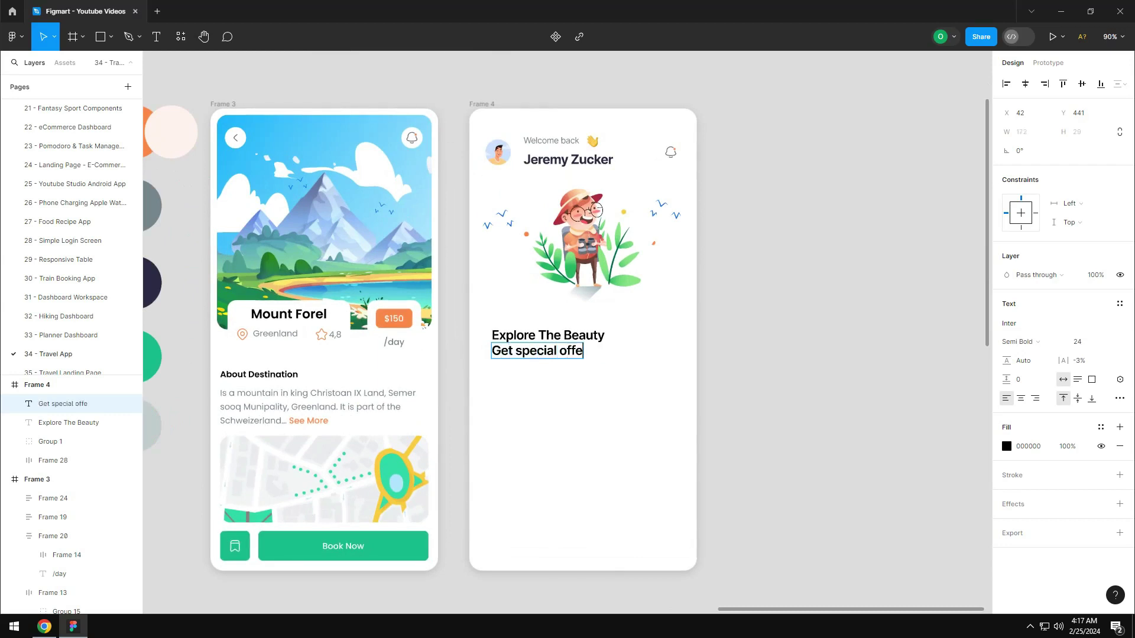
pyautogui.write('t')
pyautogui.hotkey('ctrl', 'a')
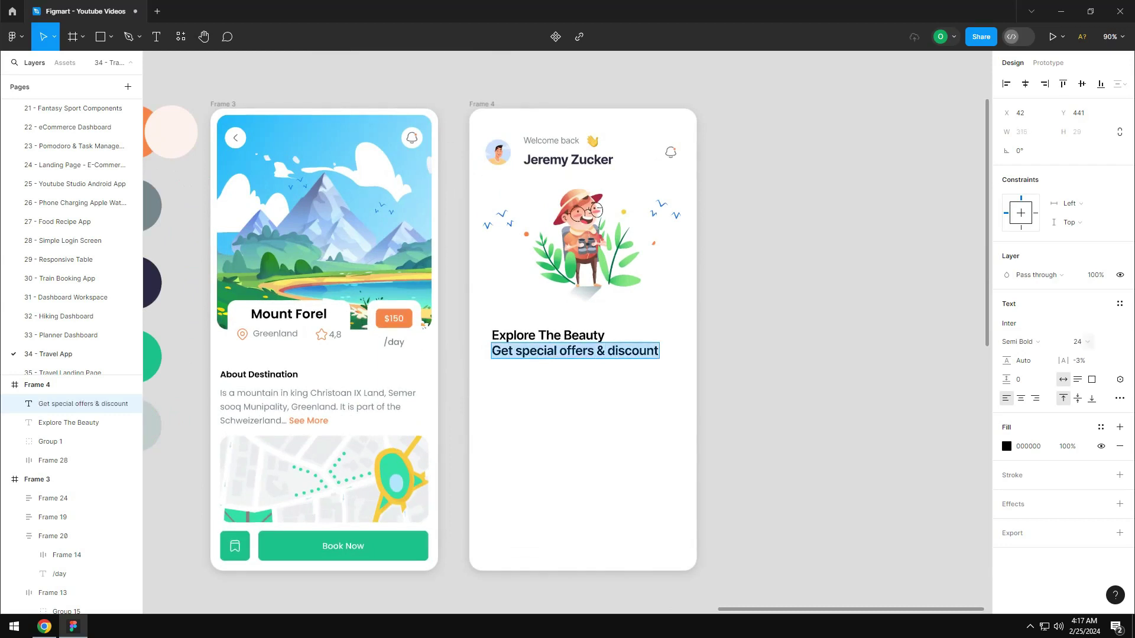
pyautogui.click(1020, 341)
pyautogui.click(1049, 312)
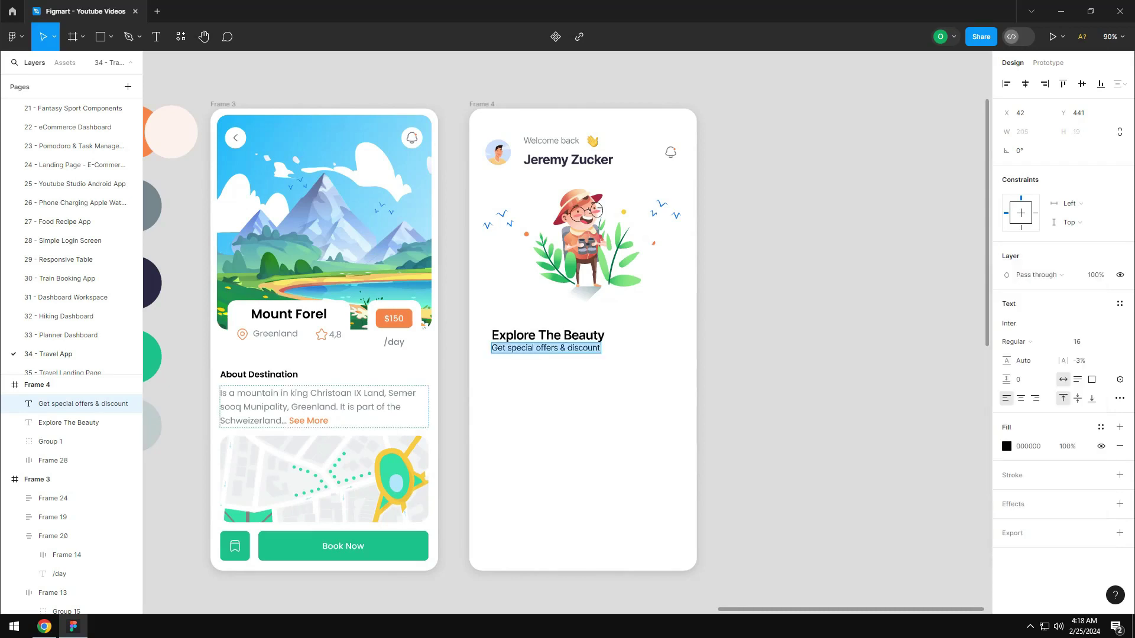
pyautogui.click(320, 406)
pyautogui.press('Escape')
# - Wrap heading and subtitle in auto layout with Auto spacing and a grey 76868E subtitle
pyautogui.click(83, 403)
pyautogui.keyDown('shift'); pyautogui.click(77, 423); pyautogui.keyUp('shift')
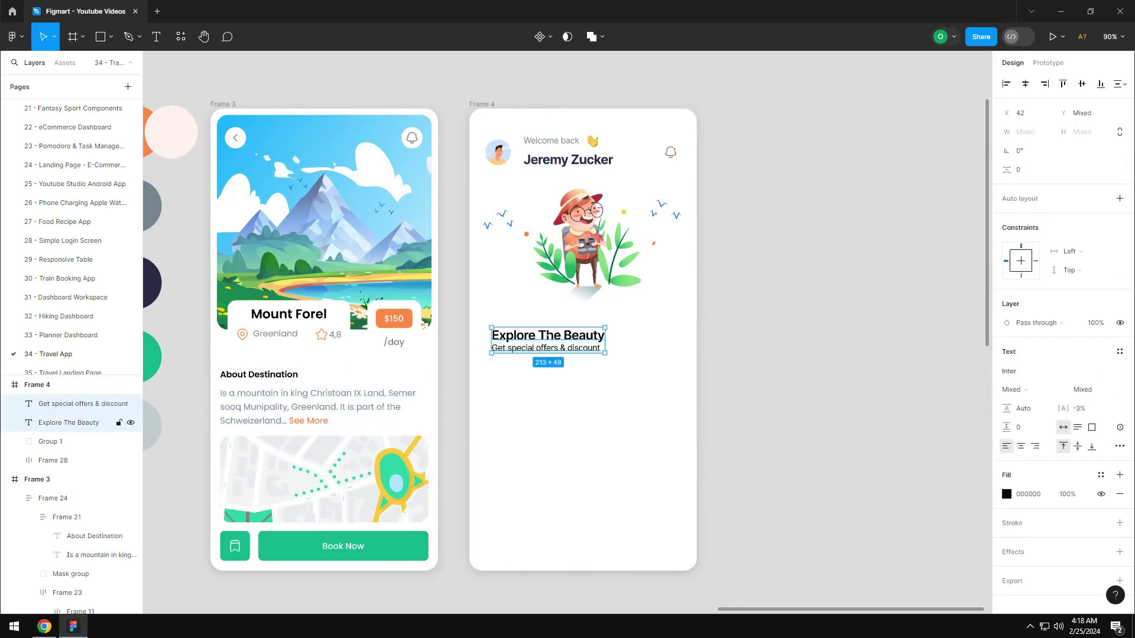
pyautogui.hotkey('shift', 'a')
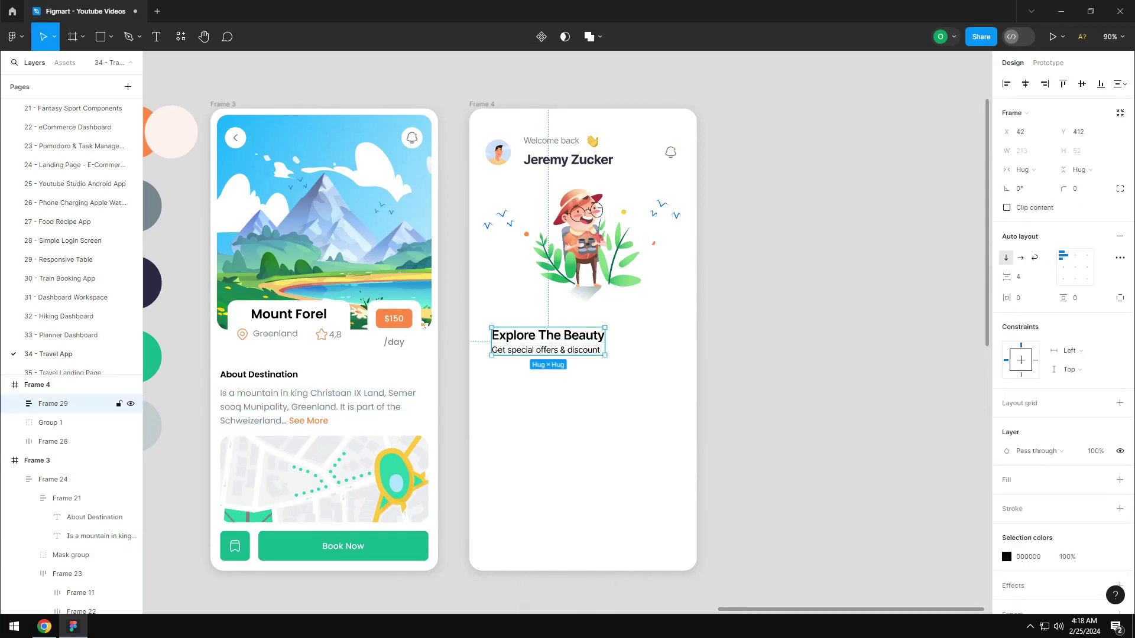
pyautogui.click(95, 441)
pyautogui.click(1029, 389)
pyautogui.write('76868E')
pyautogui.press('Return')
pyautogui.press('Escape')
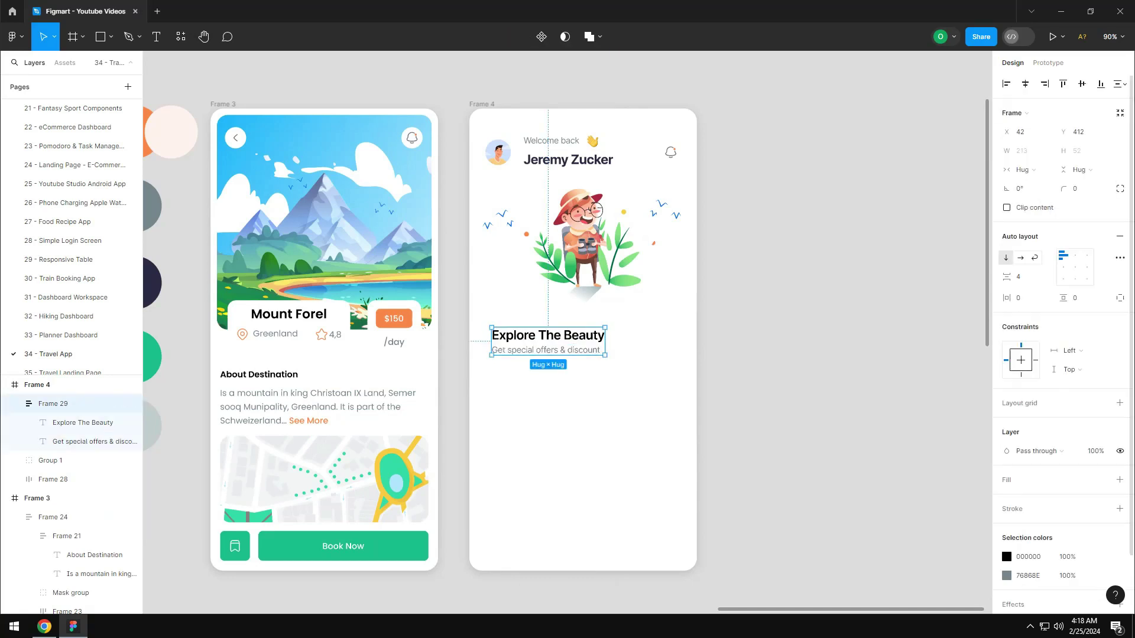
pyautogui.click(1017, 277)
# - Paste the bookmark button beside the heading, with radius 100 and a sampled orange fill
pyautogui.press('Escape')
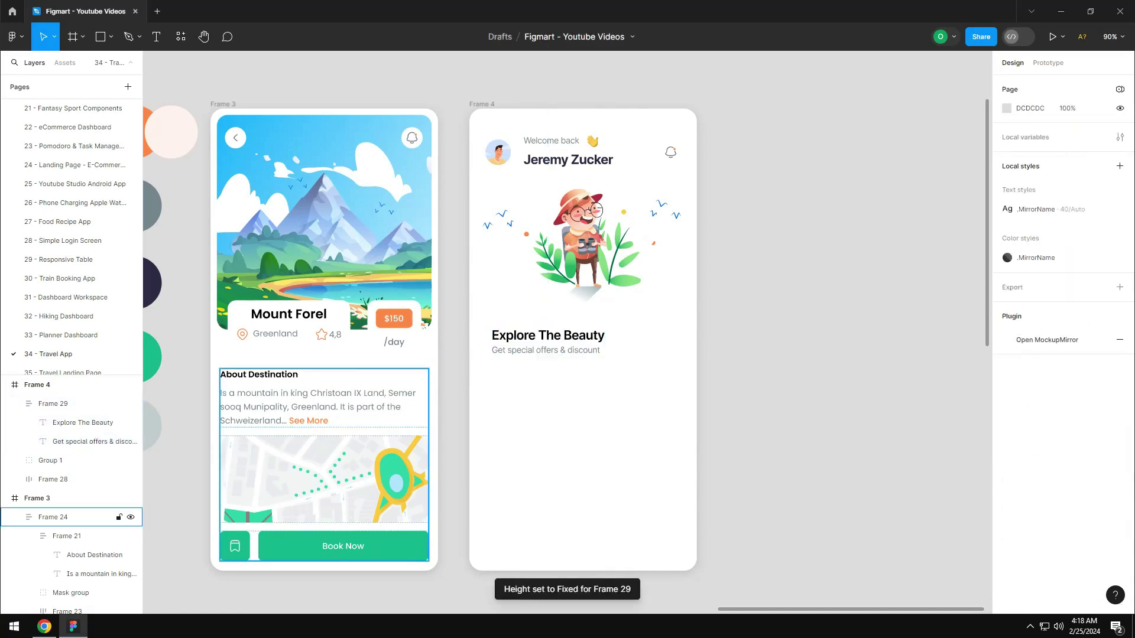
pyautogui.scroll(-2, 71, 473)
pyautogui.hotkey('ctrl', 'v')
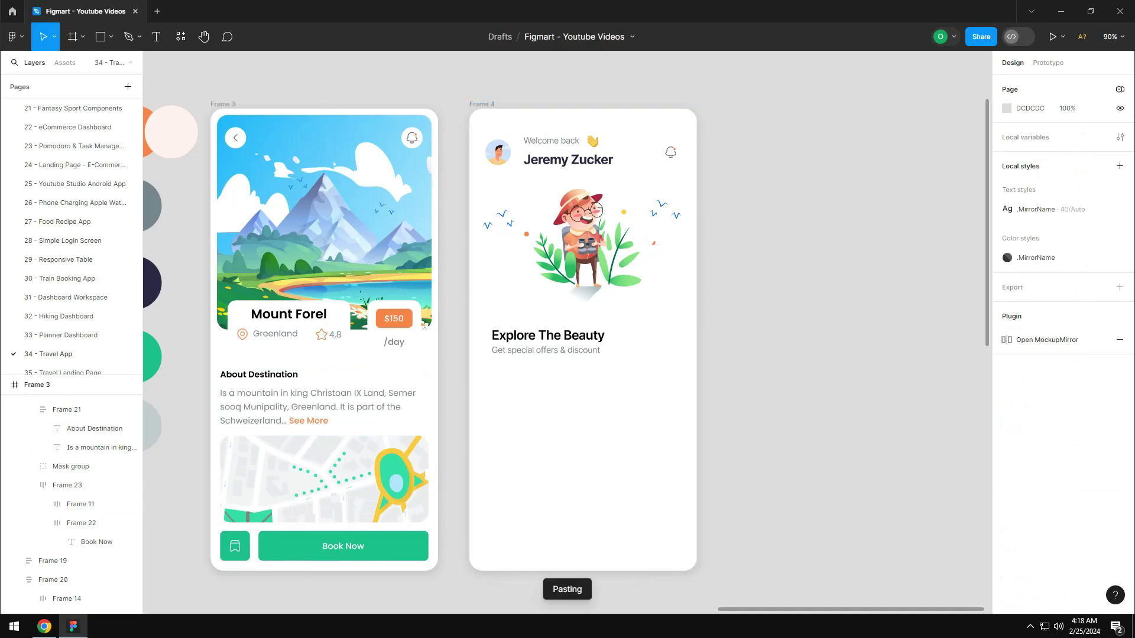
pyautogui.moveTo(235, 546); pyautogui.dragTo(626, 349)
pyautogui.click(1076, 188)
pyautogui.write('100')
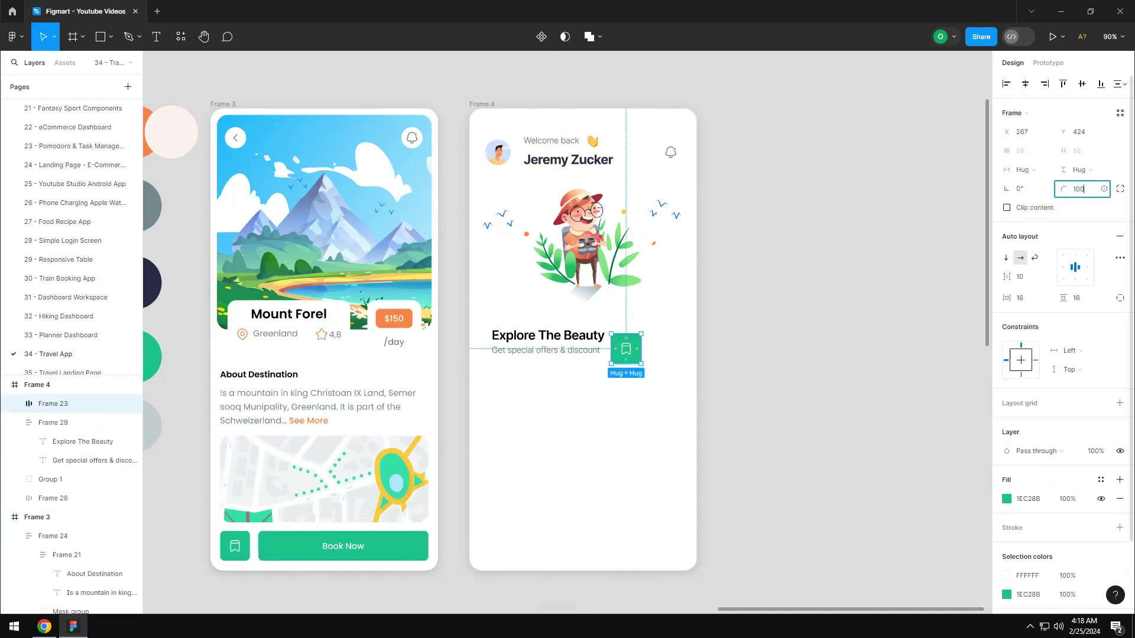
pyautogui.click(1006, 499)
pyautogui.click(867, 474)
pyautogui.click(394, 318)
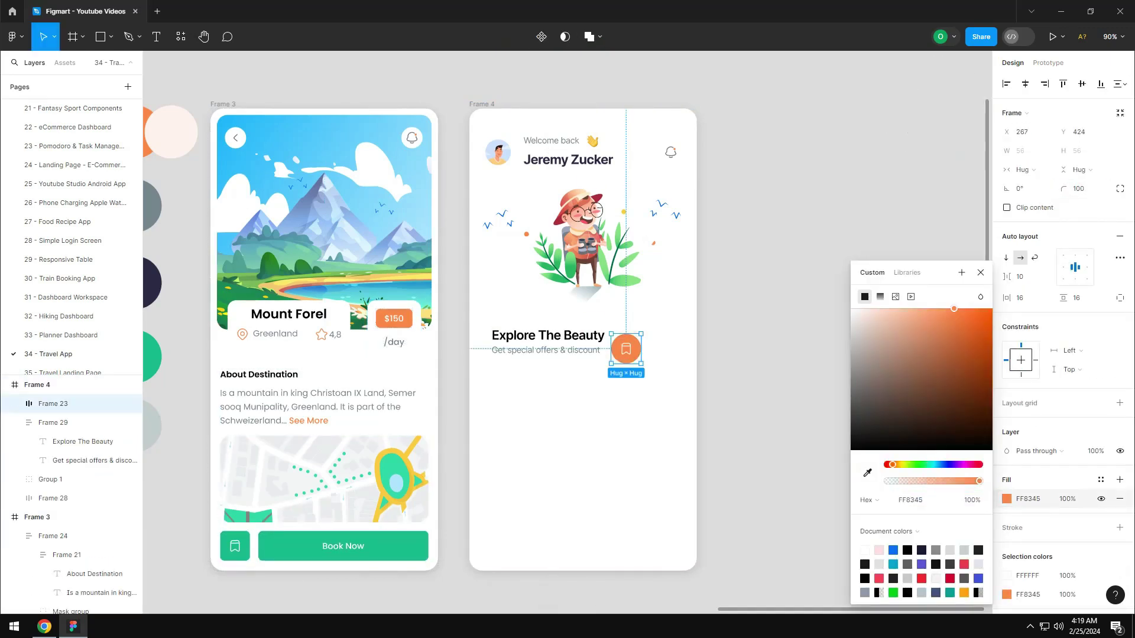
# - Change the colour of the icon inside the orange button
pyautogui.press('Escape')
pyautogui.keyDown('ctrl'); pyautogui.scroll(-2, 567, 331); pyautogui.keyUp('ctrl')
pyautogui.hscroll(-3, 567, 331)
pyautogui.click(284, 172)
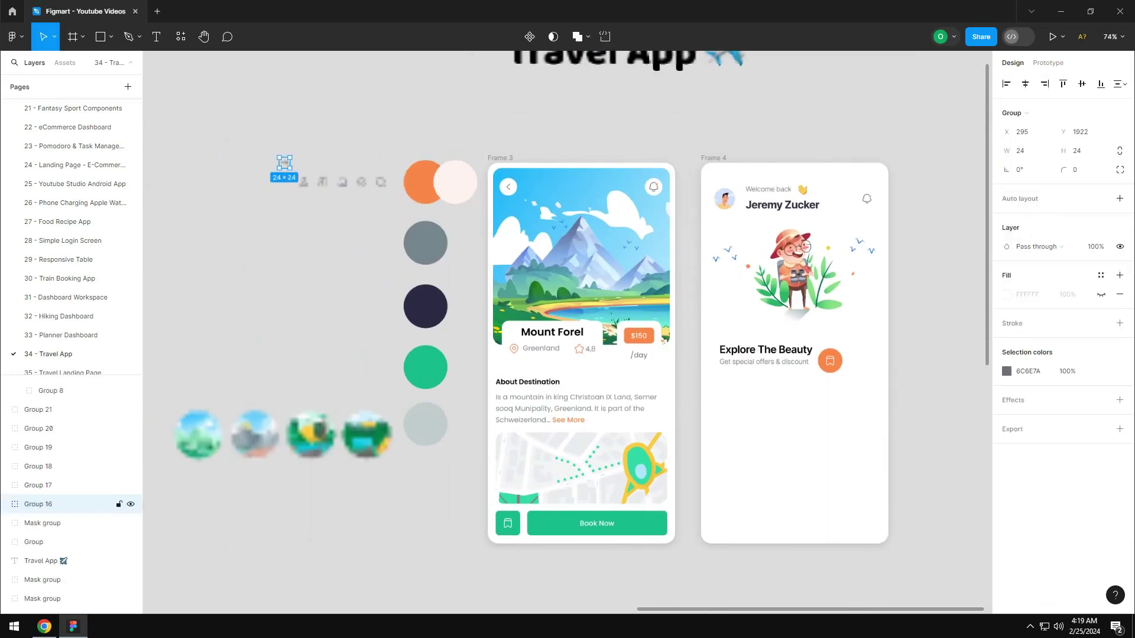
pyautogui.press('Escape')
pyautogui.keyDown('ctrl'); pyautogui.scroll(5, 568, 342); pyautogui.keyUp('ctrl')
pyautogui.hscroll(4, 568, 342)
pyautogui.click(568, 343)
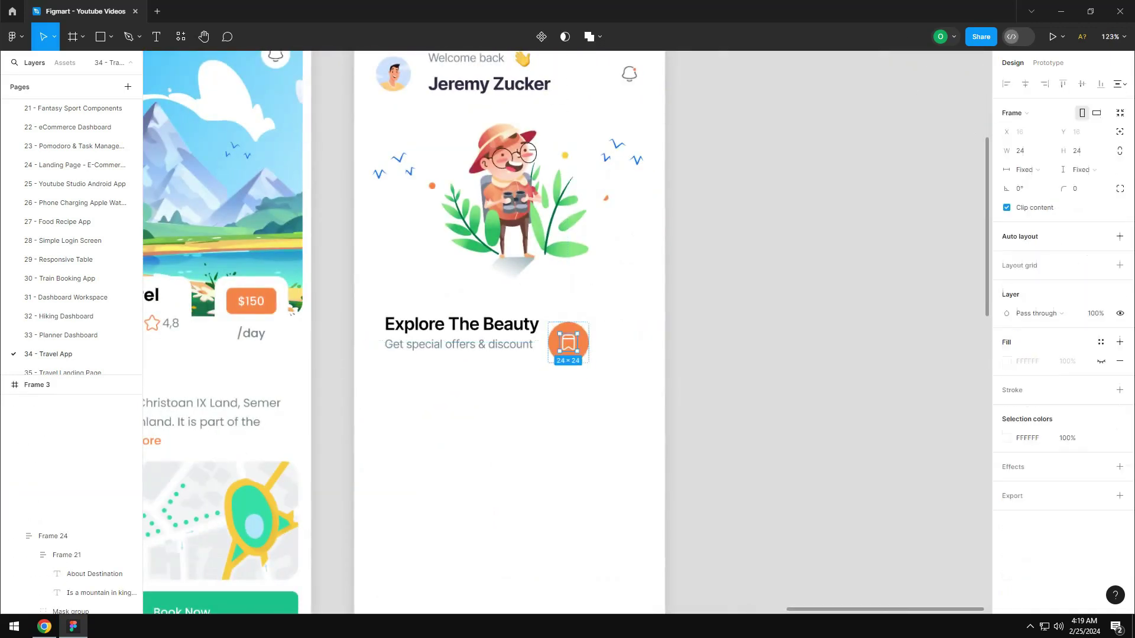
pyautogui.doubleClick(568, 342)
pyautogui.click(1029, 390)
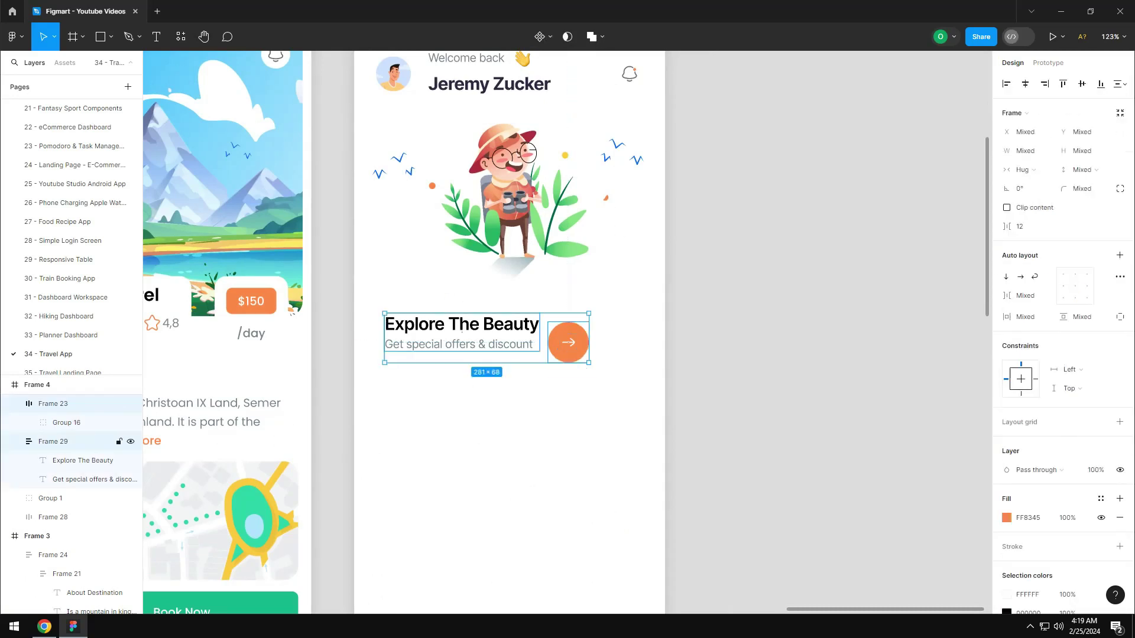
# - Wrap heading and button in a centred auto-layout card with gap 16, padding 24, and white fill
pyautogui.hotkey('shift', 'a')
pyautogui.click(1063, 267)
pyautogui.press('Return')
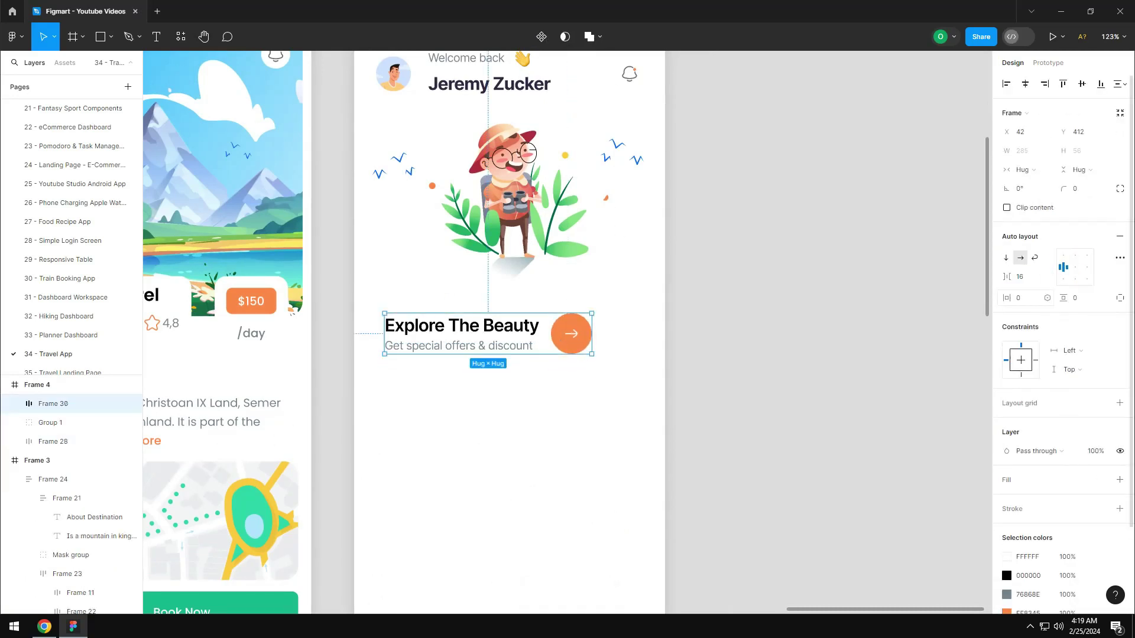
pyautogui.write('24')
pyautogui.press('Tab')
pyautogui.write('24')
pyautogui.press('Return')
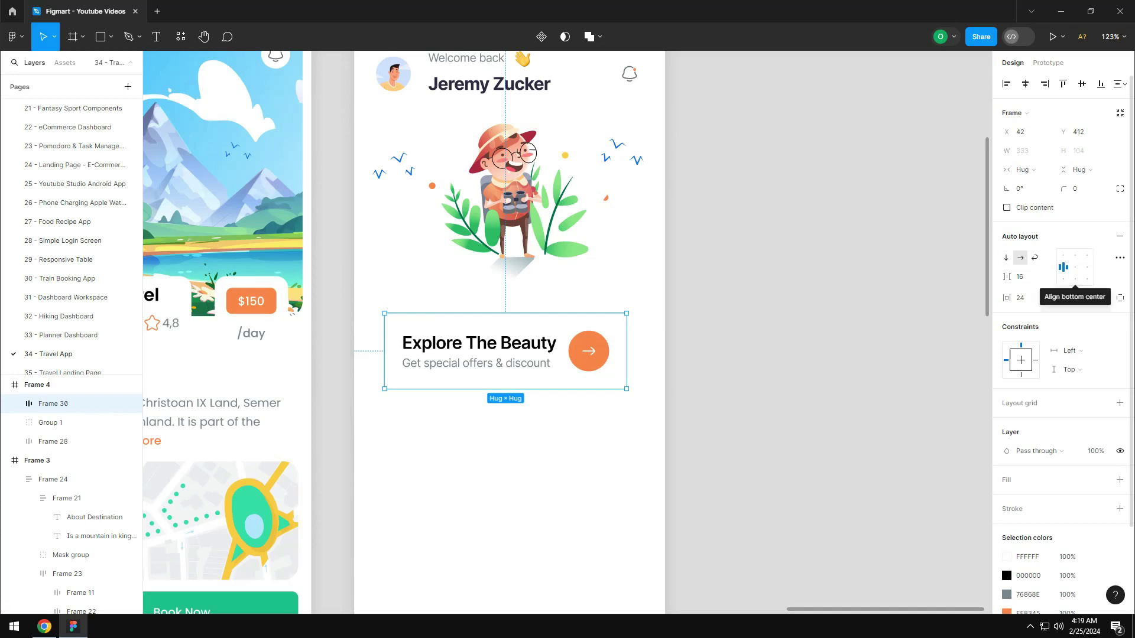
pyautogui.click(1119, 480)
pyautogui.scroll(-3, 797, 312)
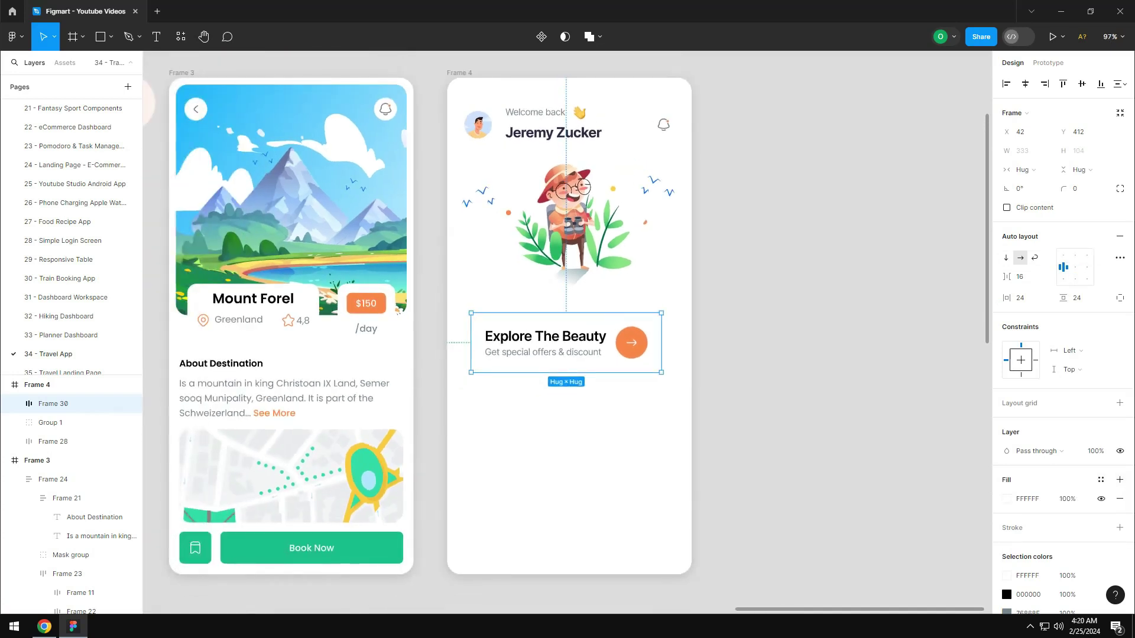
# - Draw a 324-wide rectangle below the Explore card, centred horizontally in the screen
pyautogui.press('r')
pyautogui.moveTo(482, 390); pyautogui.dragTo(651, 487)
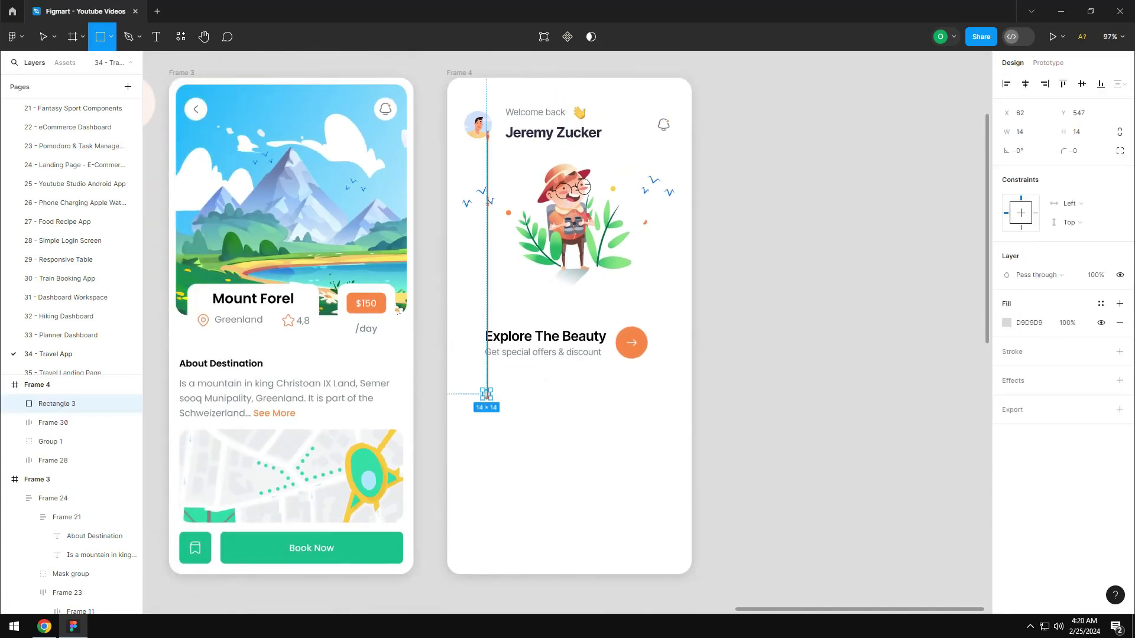
pyautogui.write('24')
pyautogui.press('Return')
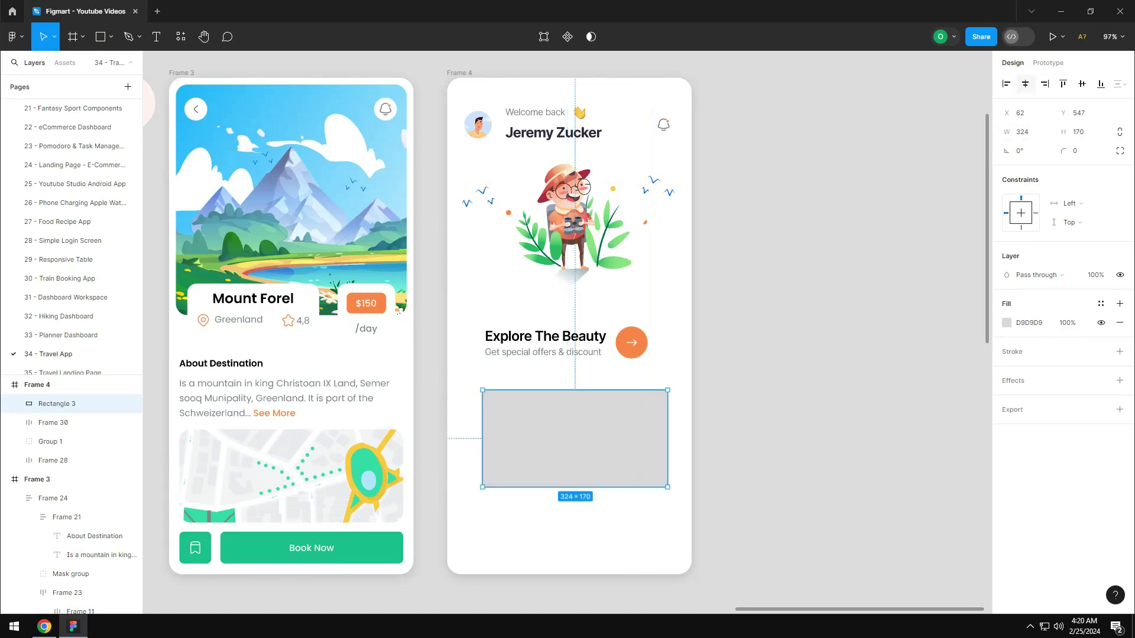
pyautogui.hotkey('alt', 'h')
pyautogui.scroll(-2, 364, 284)
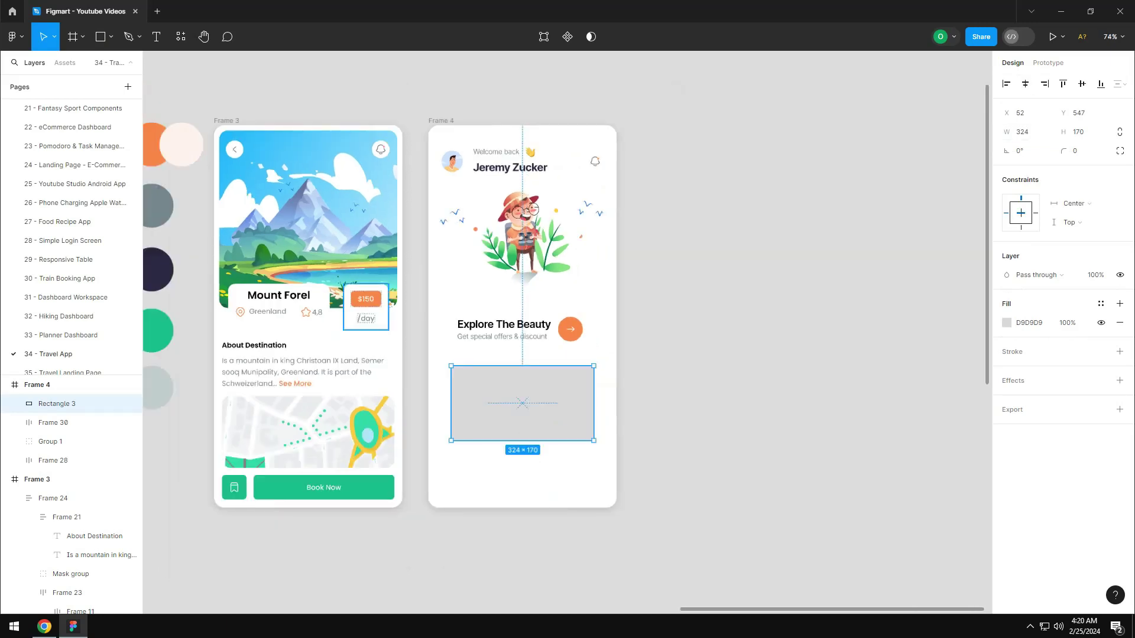
pyautogui.press('i')
# - Give the rectangle a light-blue D0F1FF fill and radius 40, placed behind the illustration
pyautogui.click(935, 108)
pyautogui.click(1007, 322)
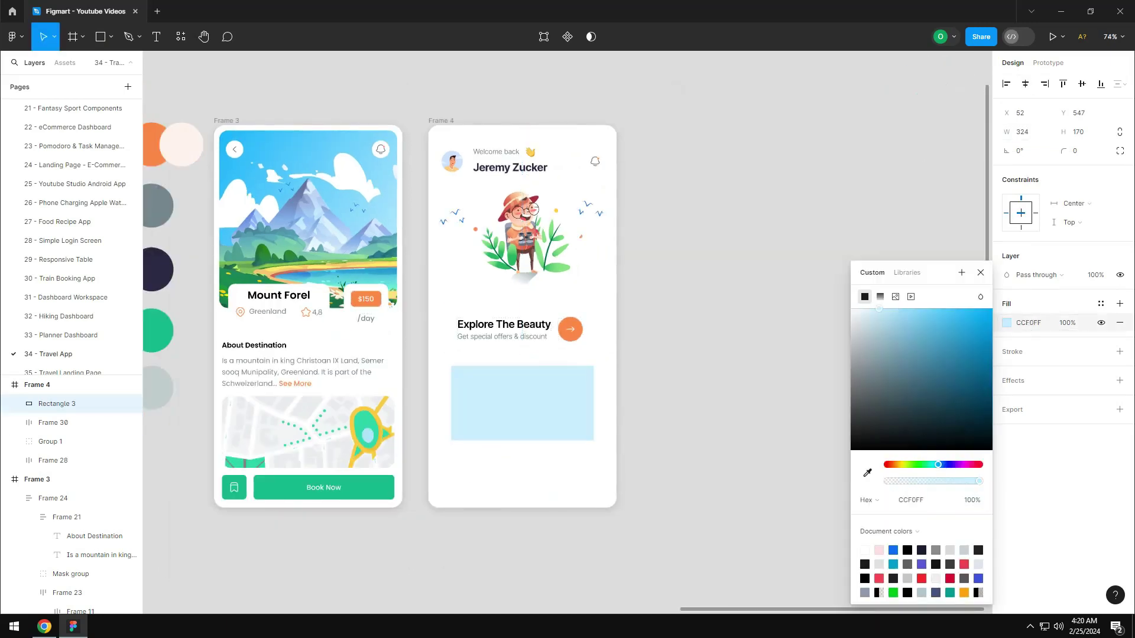
pyautogui.click(1074, 151)
pyautogui.write('40')
pyautogui.press('Return')
pyautogui.moveTo(522, 403); pyautogui.dragTo(523, 245)
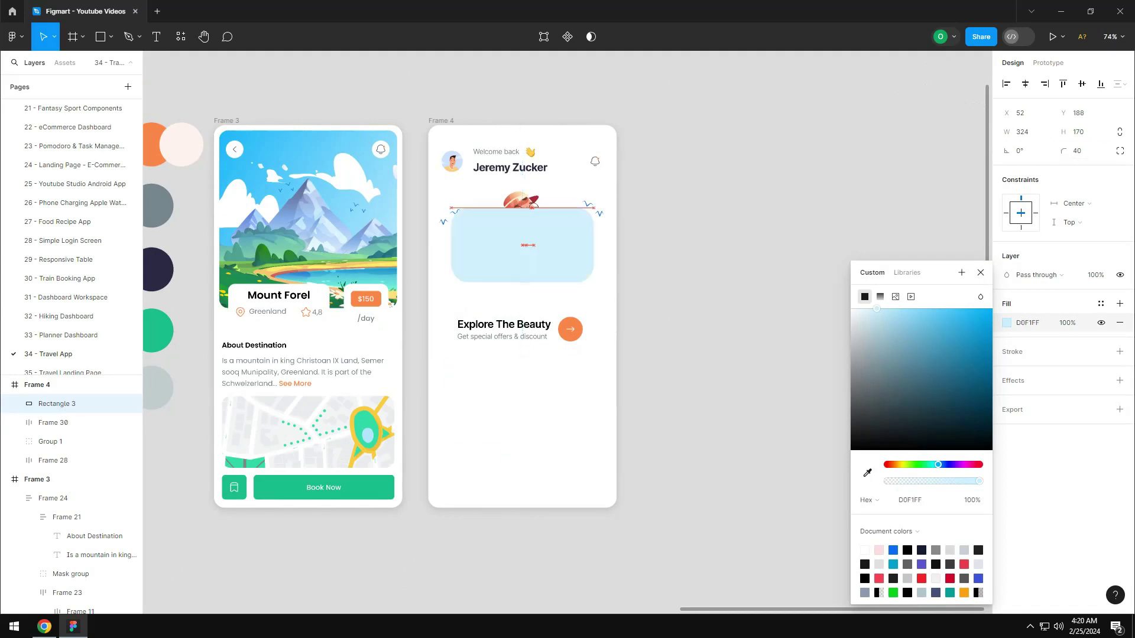
pyautogui.rightClick(514, 245)
pyautogui.click(544, 370)
pyautogui.press('Escape')
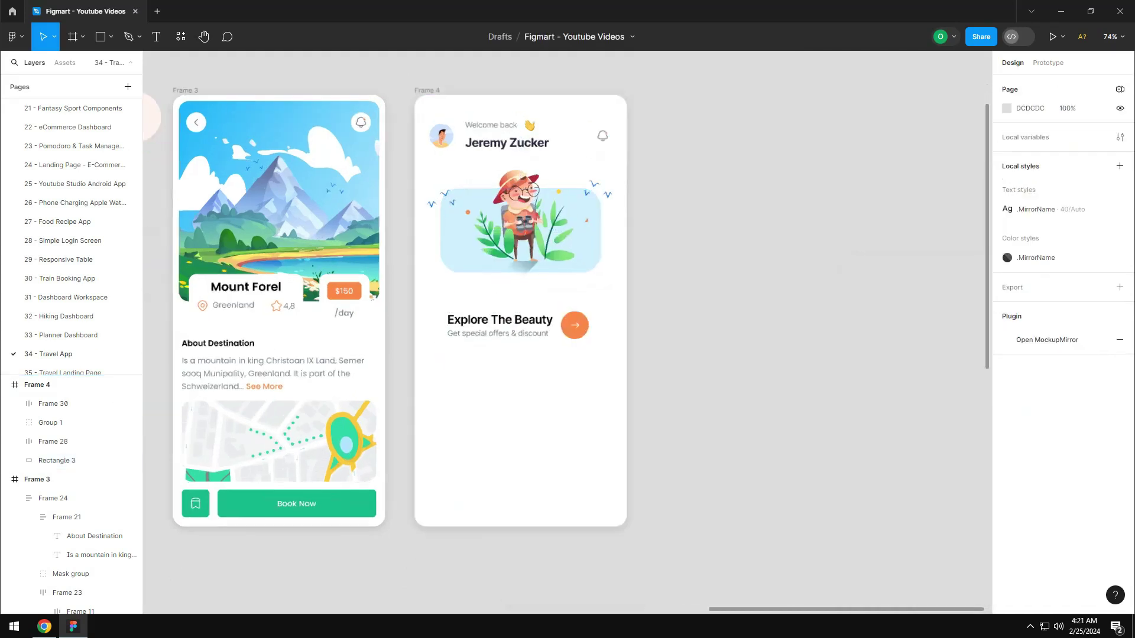
pyautogui.scroll(5, 535, 319)
# - Widen the blue rectangle to 356 and move the Explore card up over the illustration
pyautogui.click(57, 461)
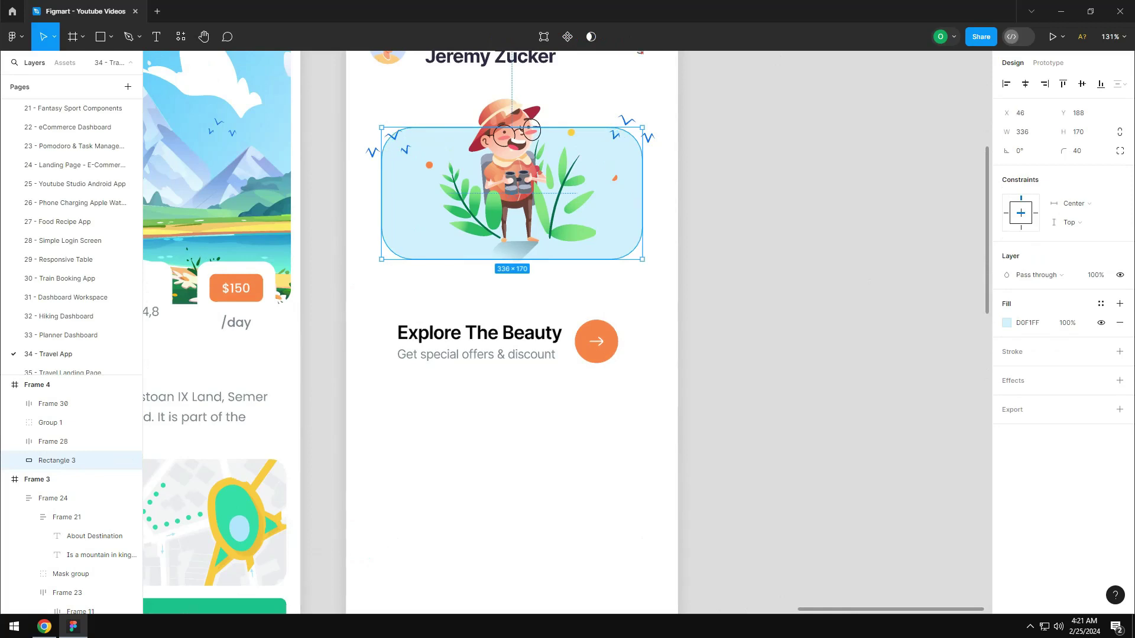
pyautogui.write('356')
pyautogui.press('Return')
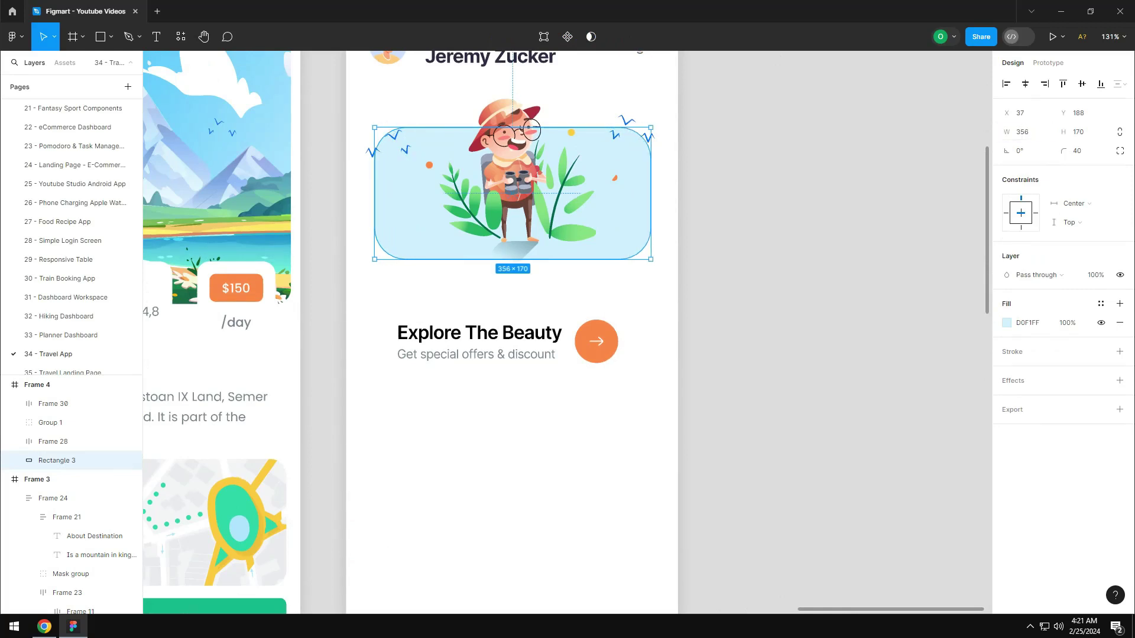
pyautogui.scroll(-2, 789, 170)
pyautogui.click(789, 170)
pyautogui.click(50, 422)
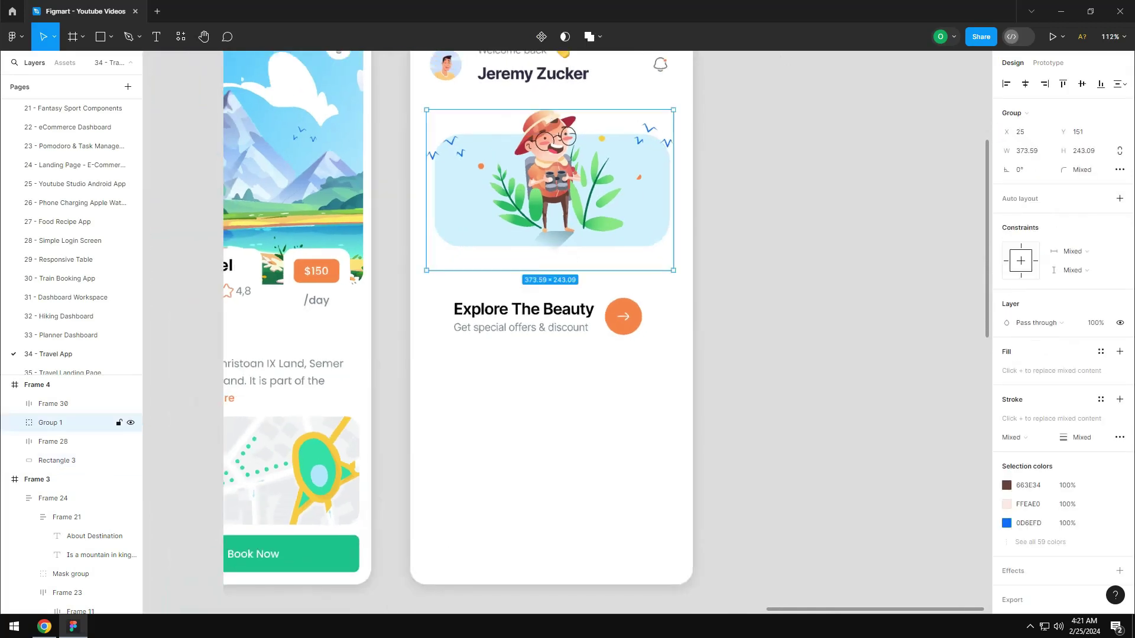
pyautogui.click(62, 536)
pyautogui.press('Escape')
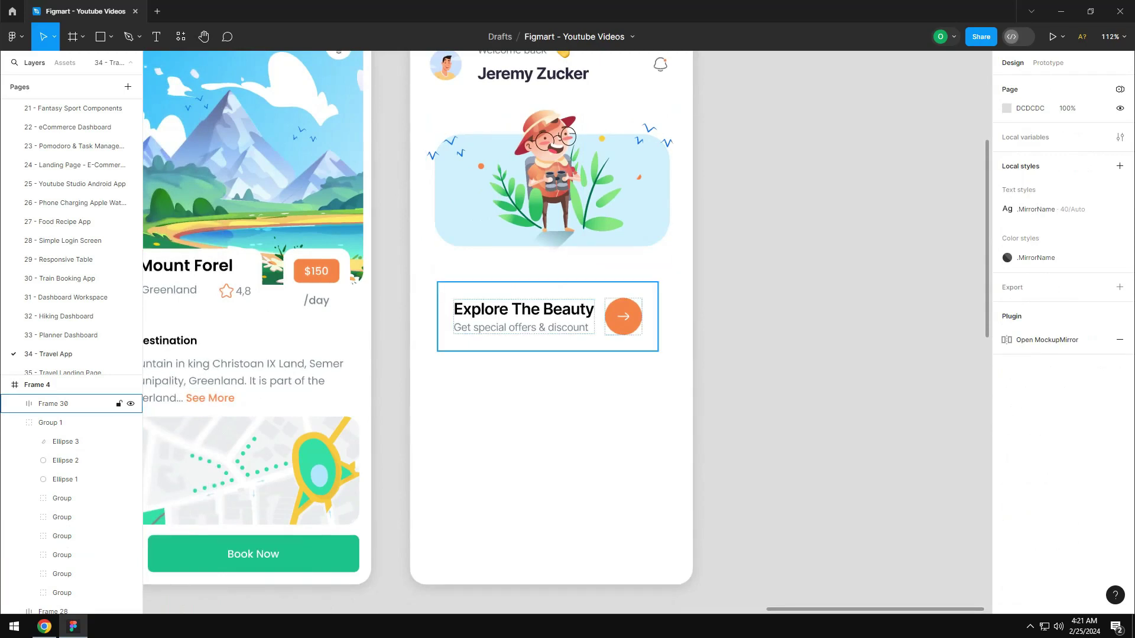
pyautogui.moveTo(547, 316); pyautogui.dragTo(552, 247)
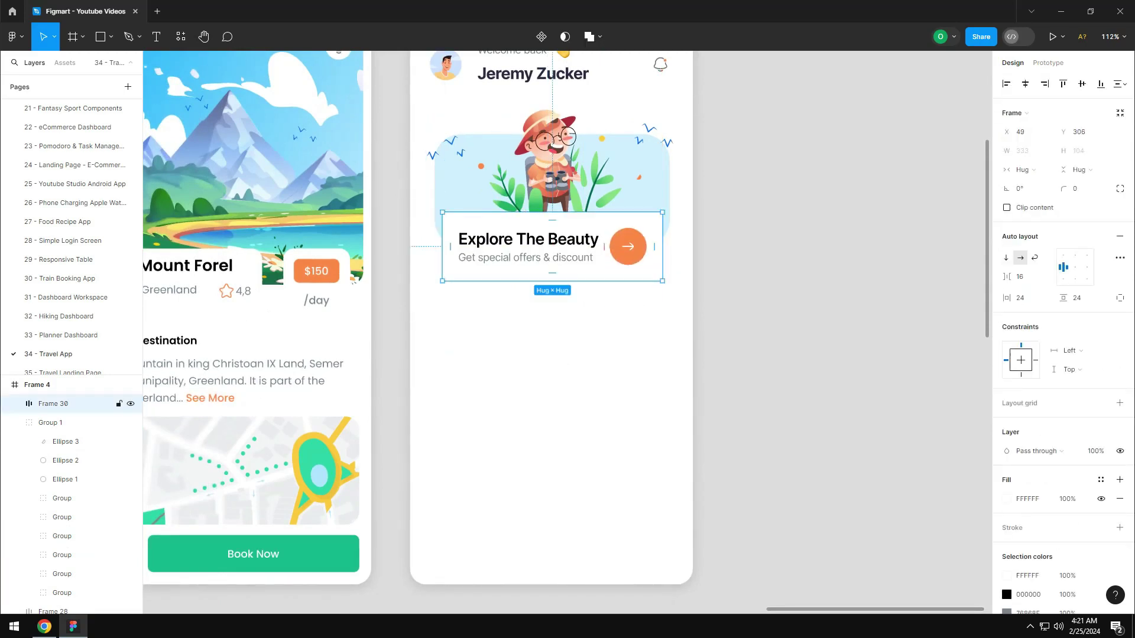
pyautogui.doubleClick(659, 178)
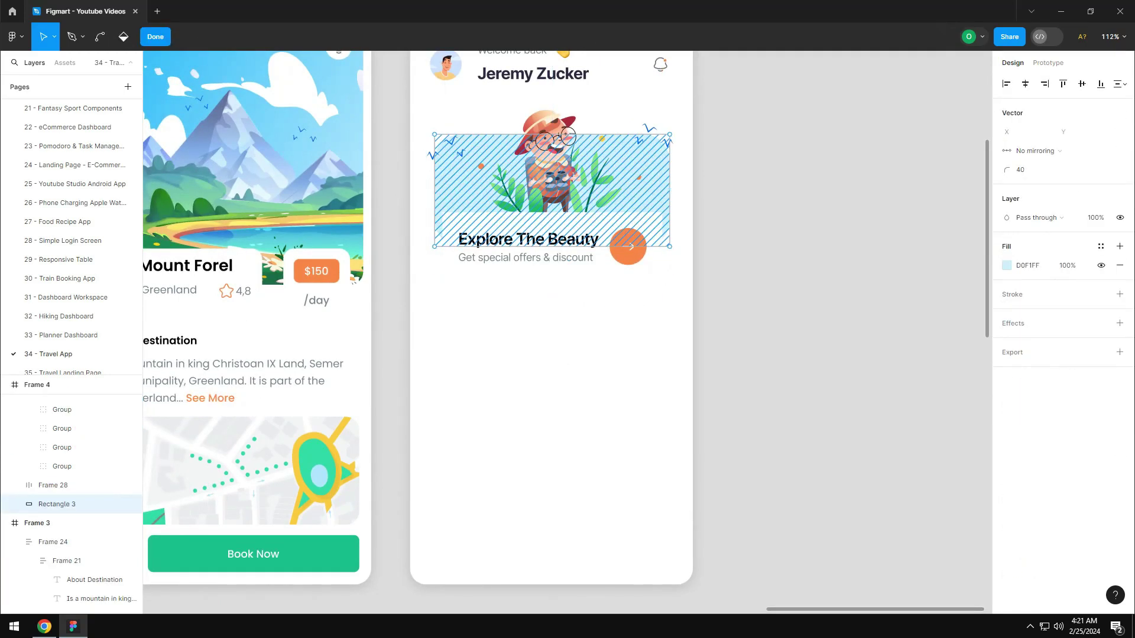
pyautogui.press('Escape')
# - Nudge the left birds right and the right birds slightly left in the illustration
pyautogui.click(461, 153)
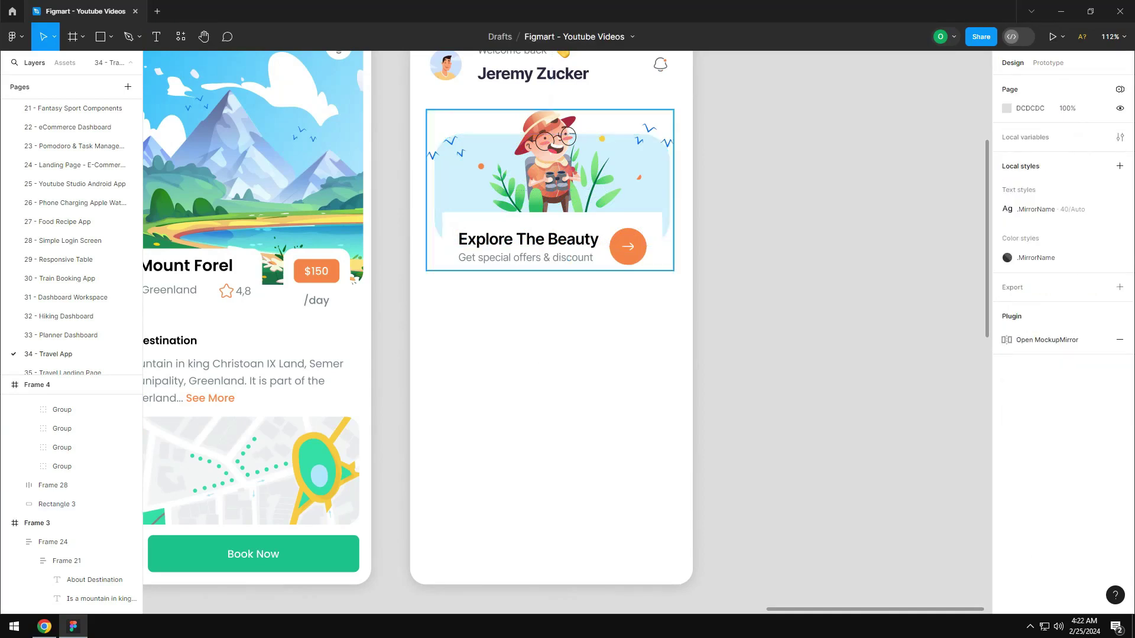
pyautogui.doubleClick(461, 153)
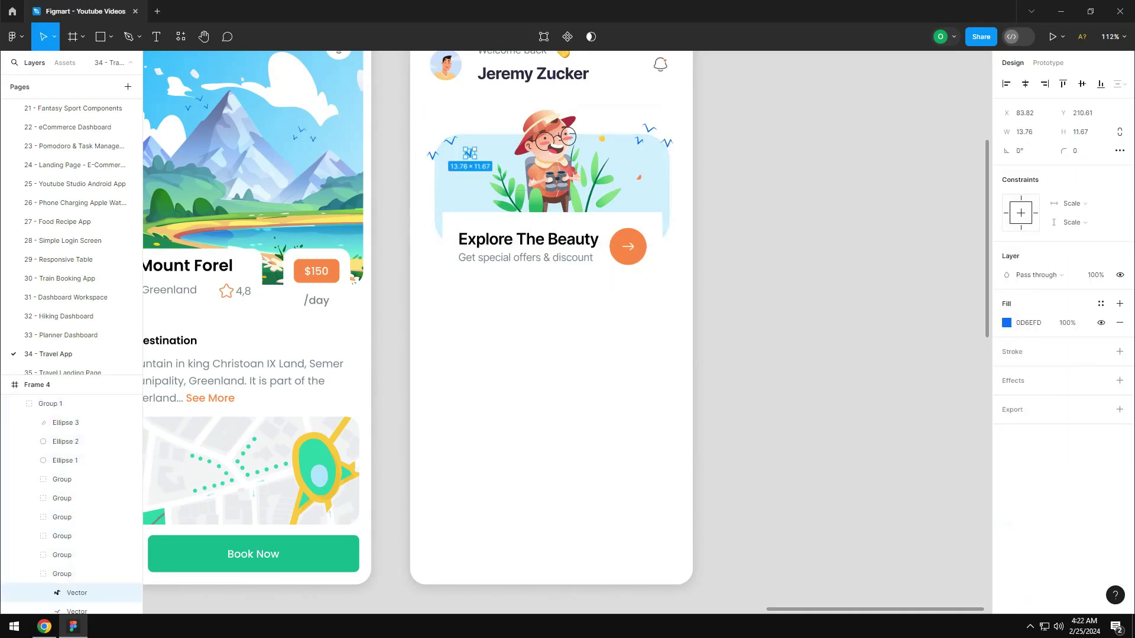
pyautogui.click(450, 150)
pyautogui.doubleClick(450, 150)
pyautogui.moveTo(450, 151); pyautogui.dragTo(454, 151)
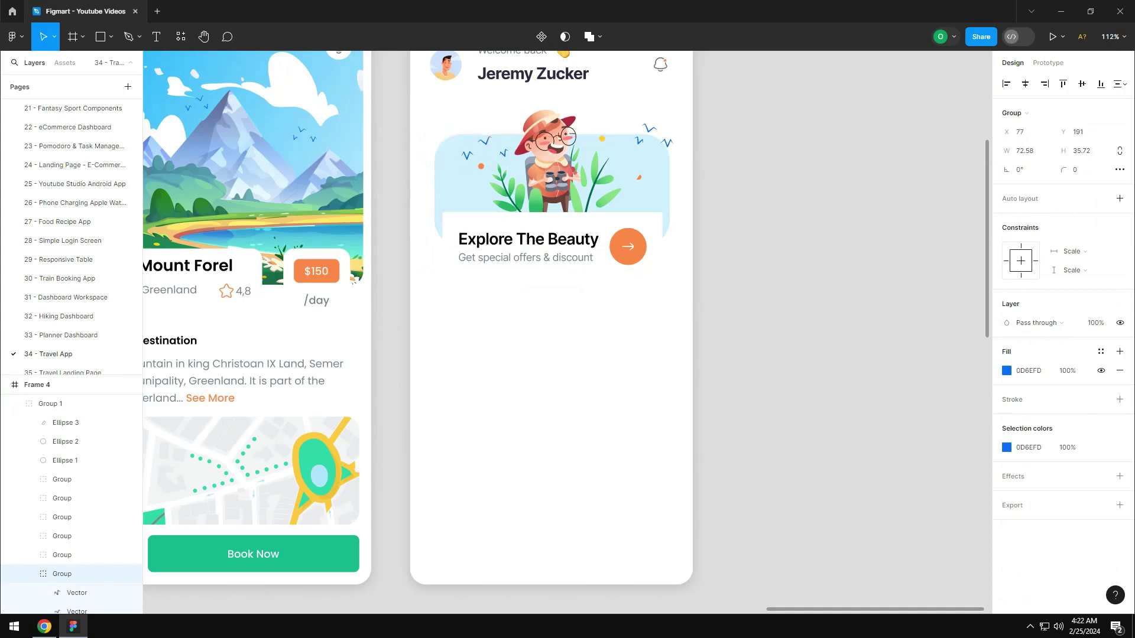
pyautogui.moveTo(656, 131); pyautogui.dragTo(642, 125)
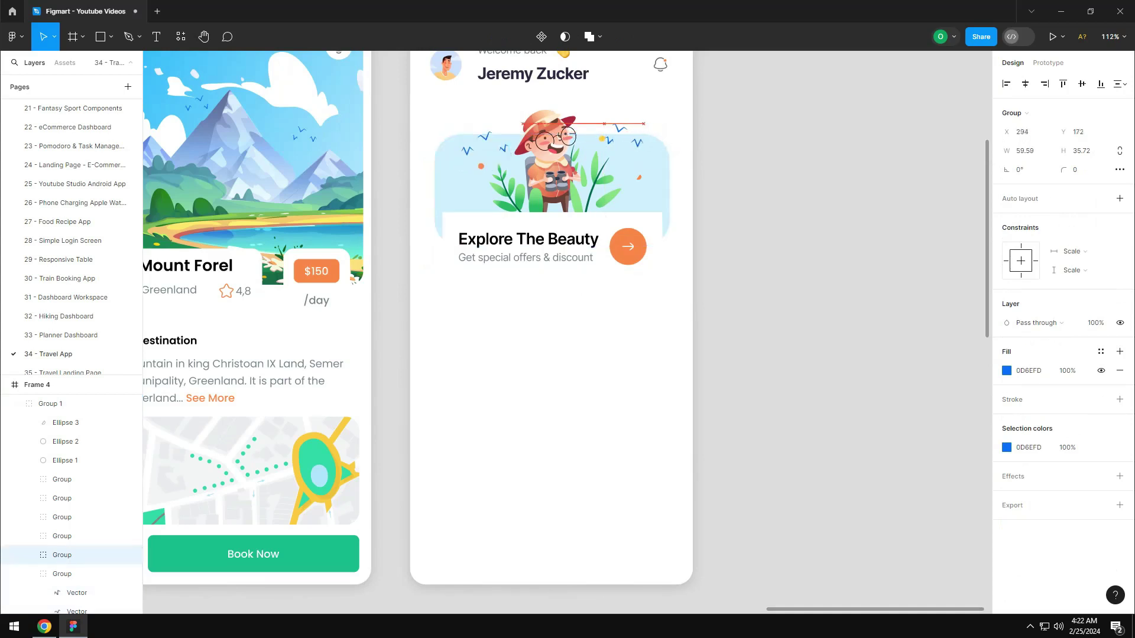
pyautogui.press('Escape')
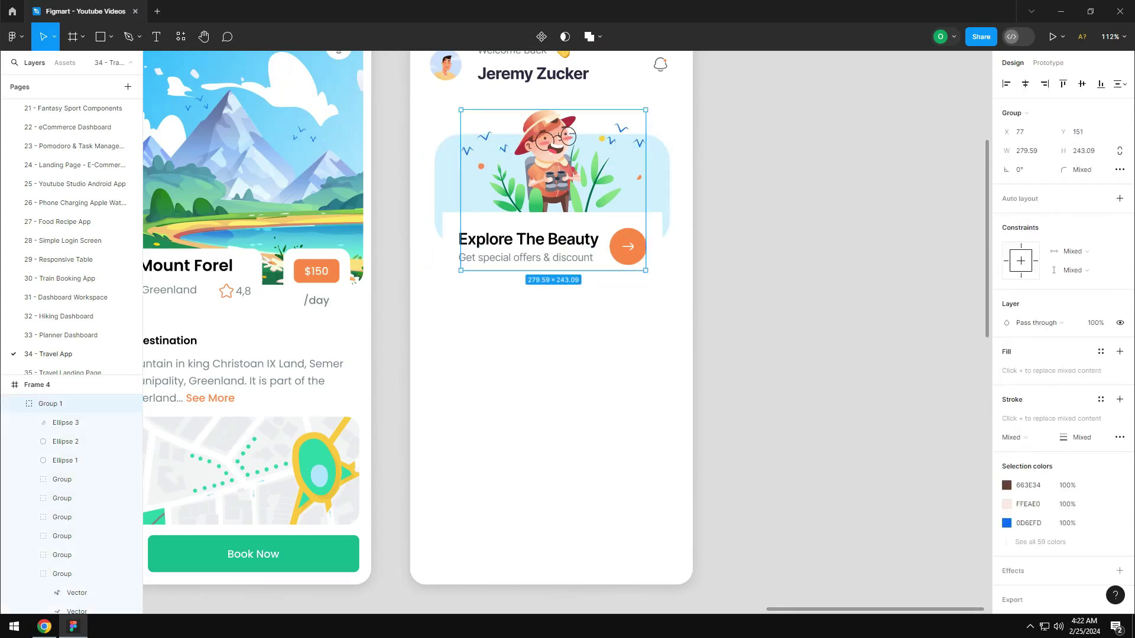
# - Scale the illustration group up to a larger size
pyautogui.write('k0')
pyautogui.press('Return')
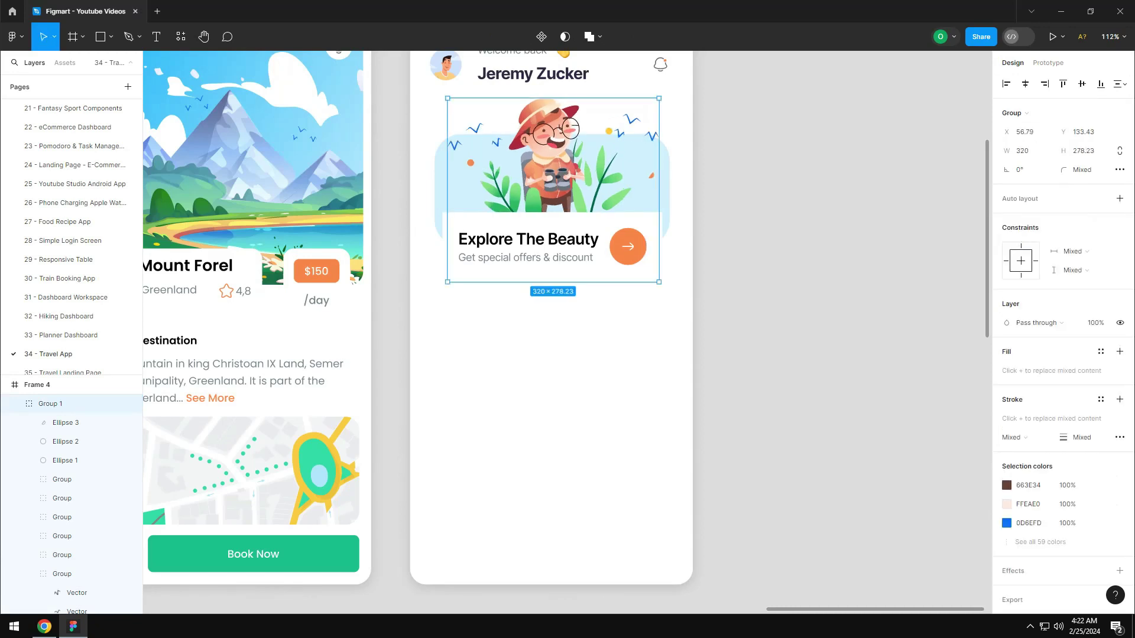
pyautogui.press('Escape')
pyautogui.click(449, 177)
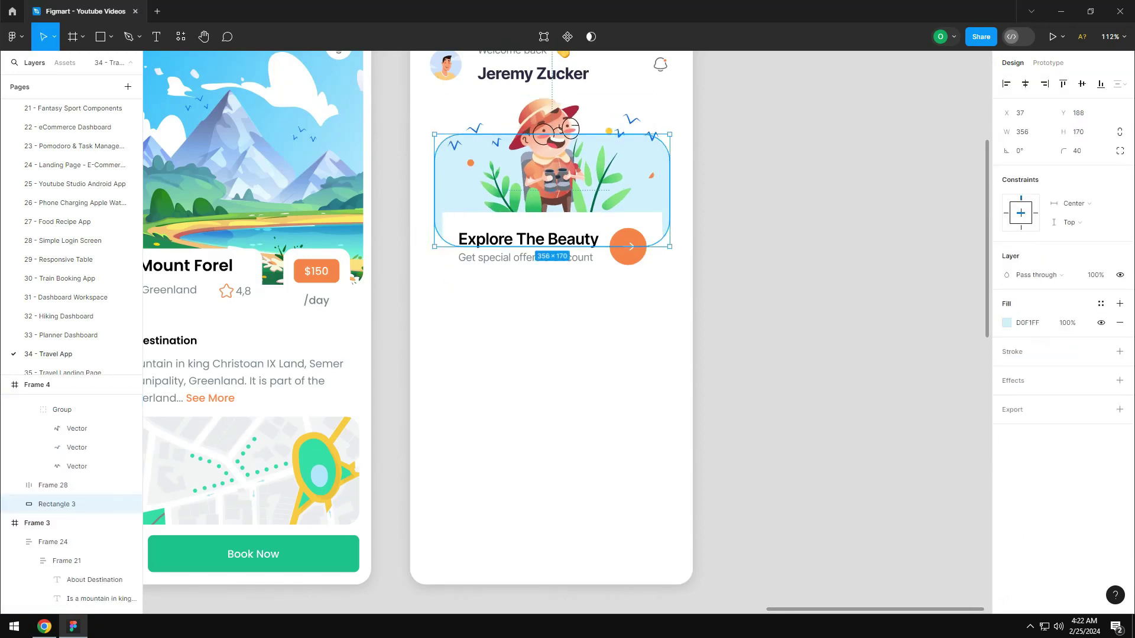
pyautogui.click(828, 384)
# - Stretch the blue background down to enclose the card, and give the card 24 corner radius
pyautogui.click(57, 504)
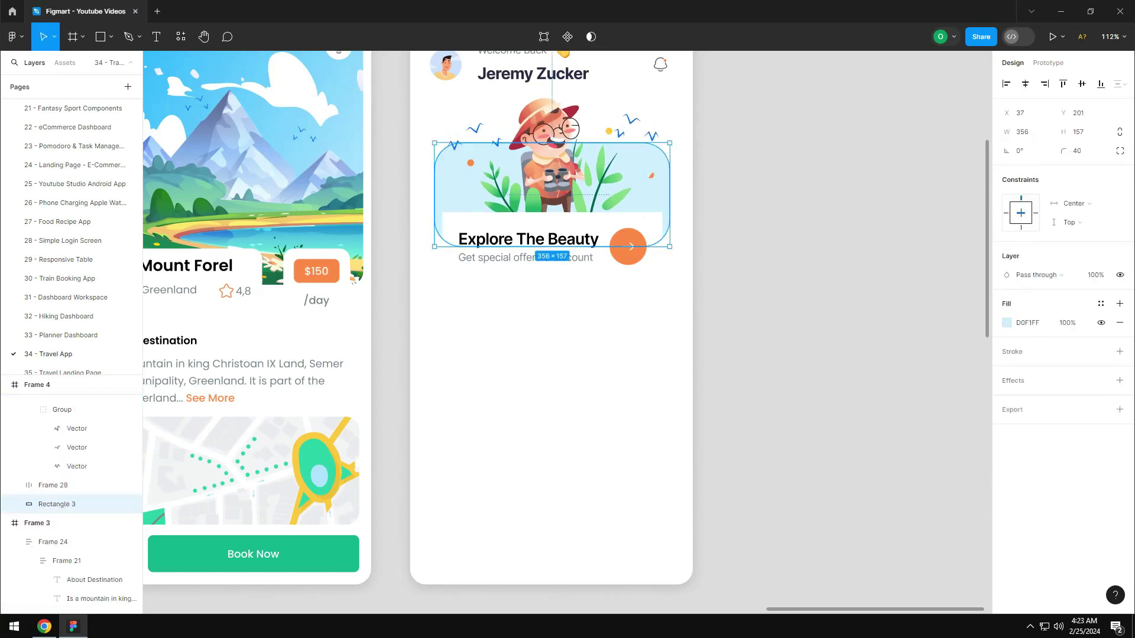
pyautogui.moveTo(552, 249); pyautogui.dragTo(551, 289)
pyautogui.click(551, 248)
pyautogui.click(1074, 189)
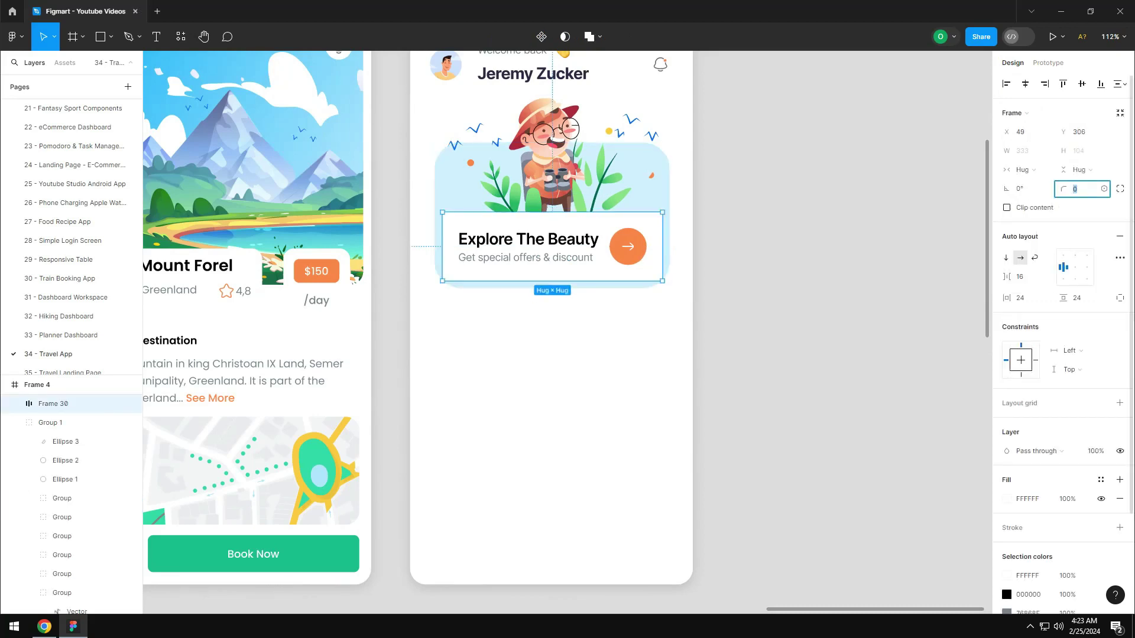
pyautogui.write('20')
pyautogui.press('Return')
pyautogui.write('24')
pyautogui.press('Return')
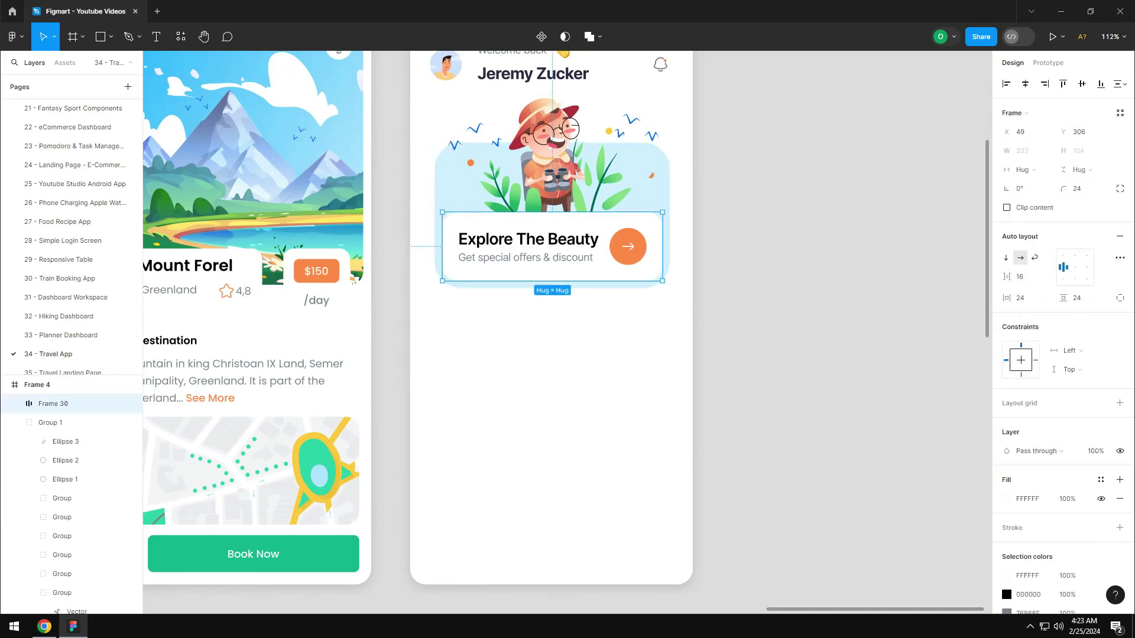
pyautogui.press('Escape')
pyautogui.click(551, 248)
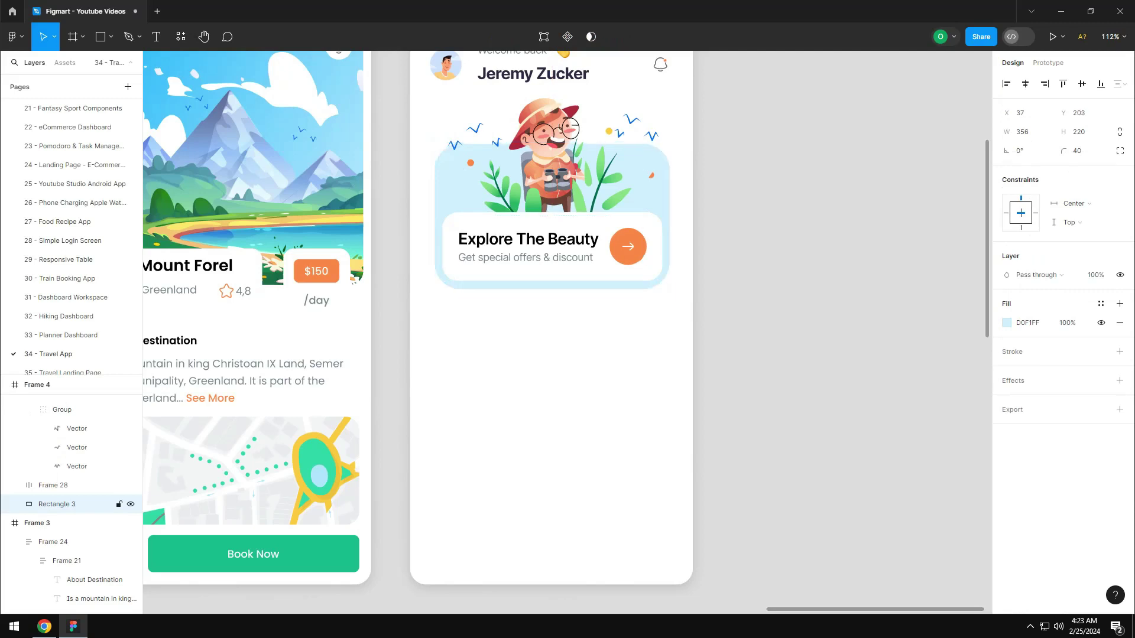
# - Add a 'Popular Now' text layer below the Explore card
pyautogui.press('t')
pyautogui.click(460, 324)
pyautogui.write('Popular Now')
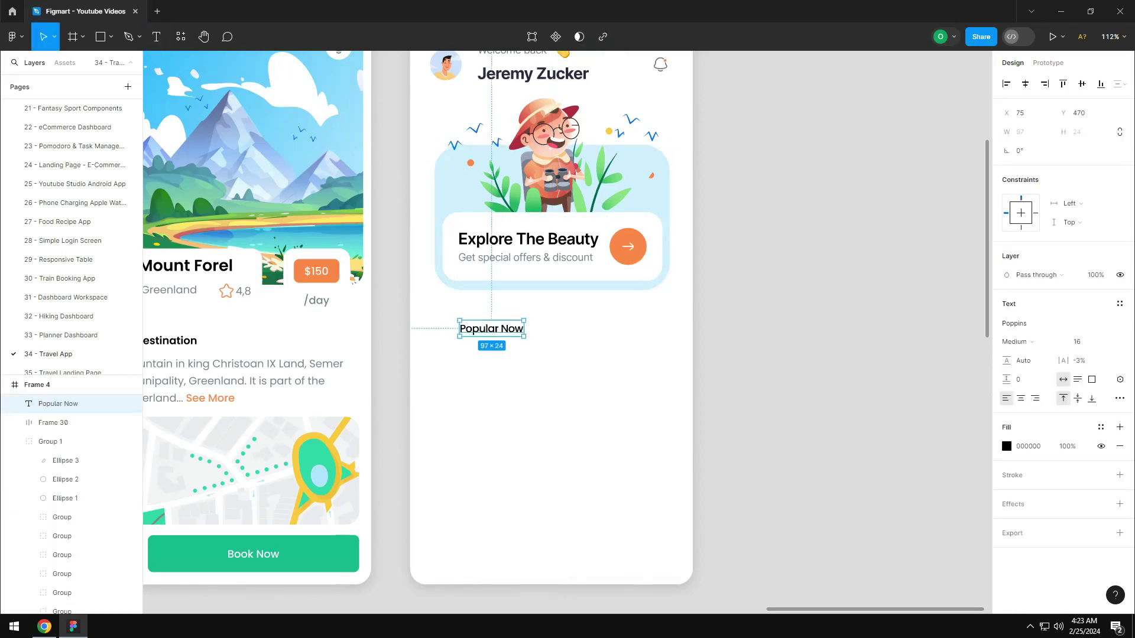
pyautogui.write('lar Now')
pyautogui.click(1016, 342)
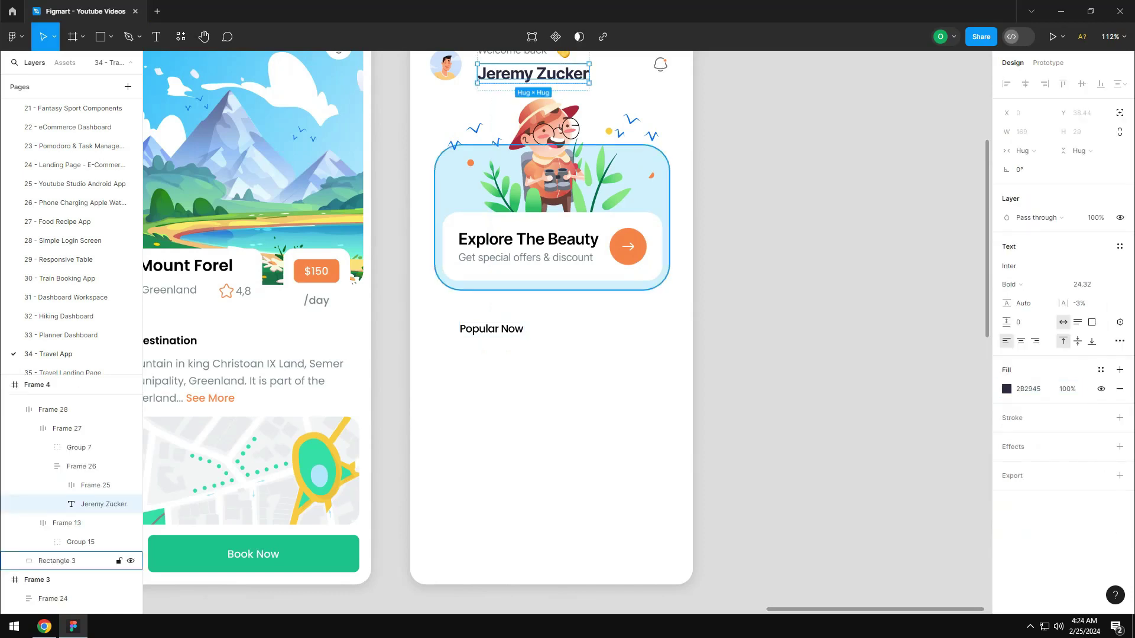
pyautogui.click(552, 246)
pyautogui.doubleClick(529, 239)
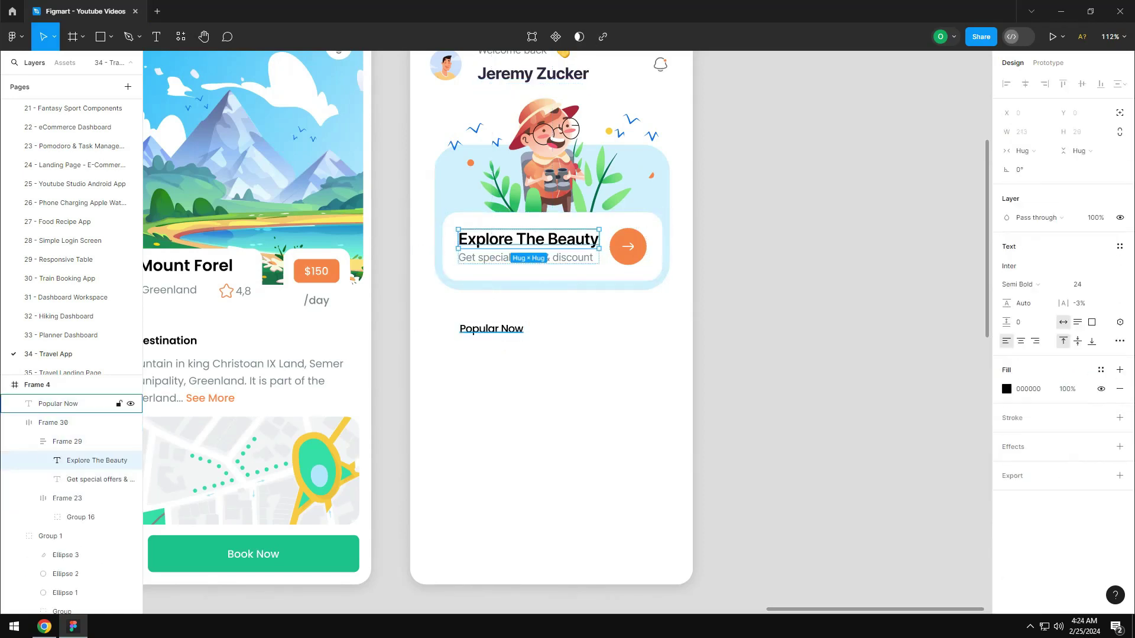
pyautogui.keyDown('shift'); pyautogui.click(58, 403); pyautogui.keyUp('shift')
pyautogui.click(58, 404)
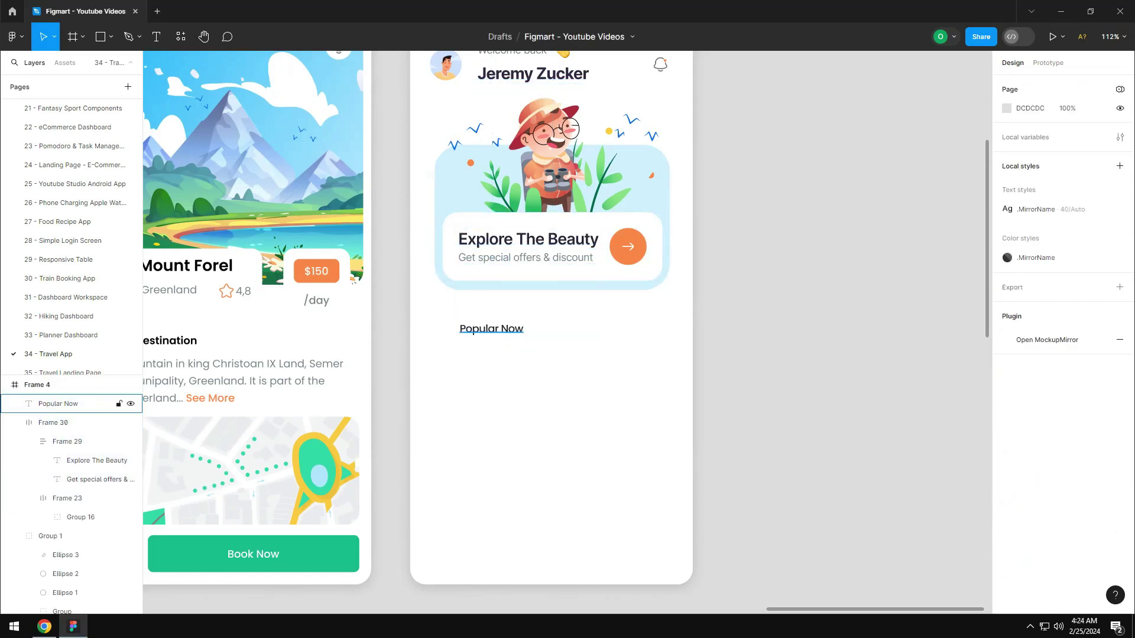
# - Make Popular Now Bold 24 and align it to the left edge under the card
pyautogui.click(1079, 341)
pyautogui.write('24')
pyautogui.press('Return')
pyautogui.click(1029, 341)
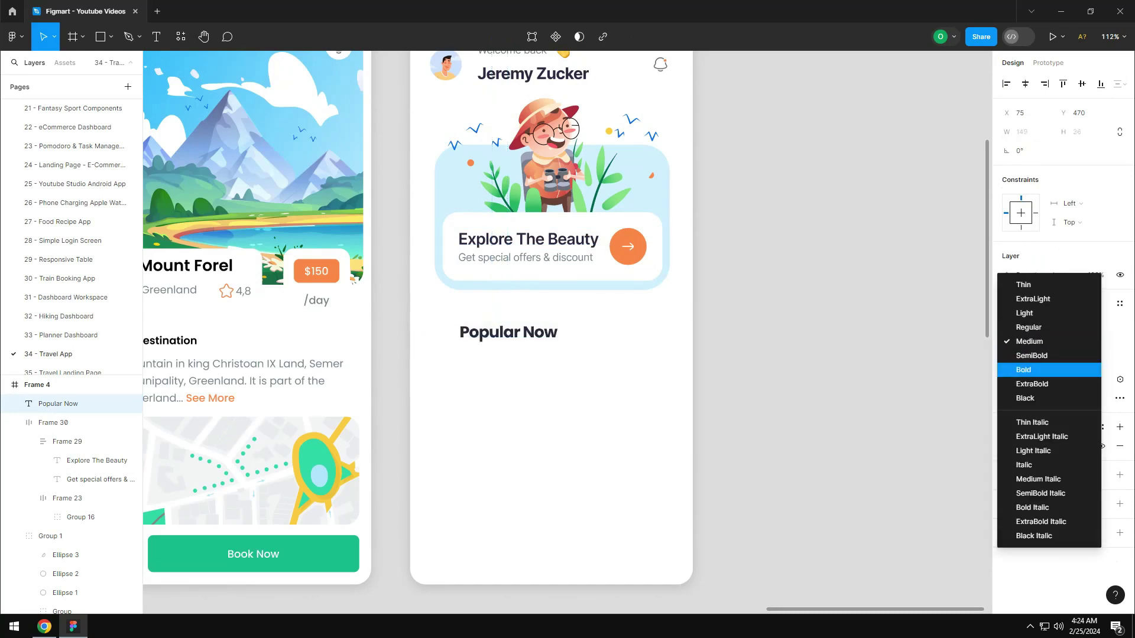
pyautogui.click(1023, 369)
pyautogui.moveTo(507, 332); pyautogui.dragTo(482, 323)
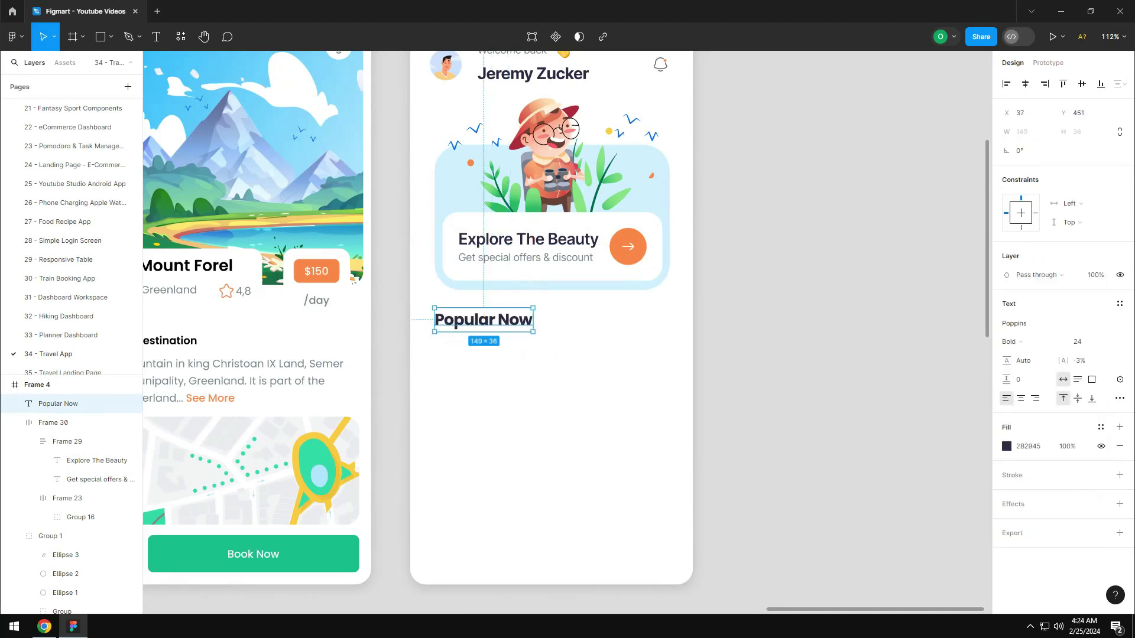
# - Add a 'View All' label at Regular 16 in the subtitle's grey colour
pyautogui.press('Escape')
pyautogui.press('t')
pyautogui.click(603, 322)
pyautogui.write('View All')
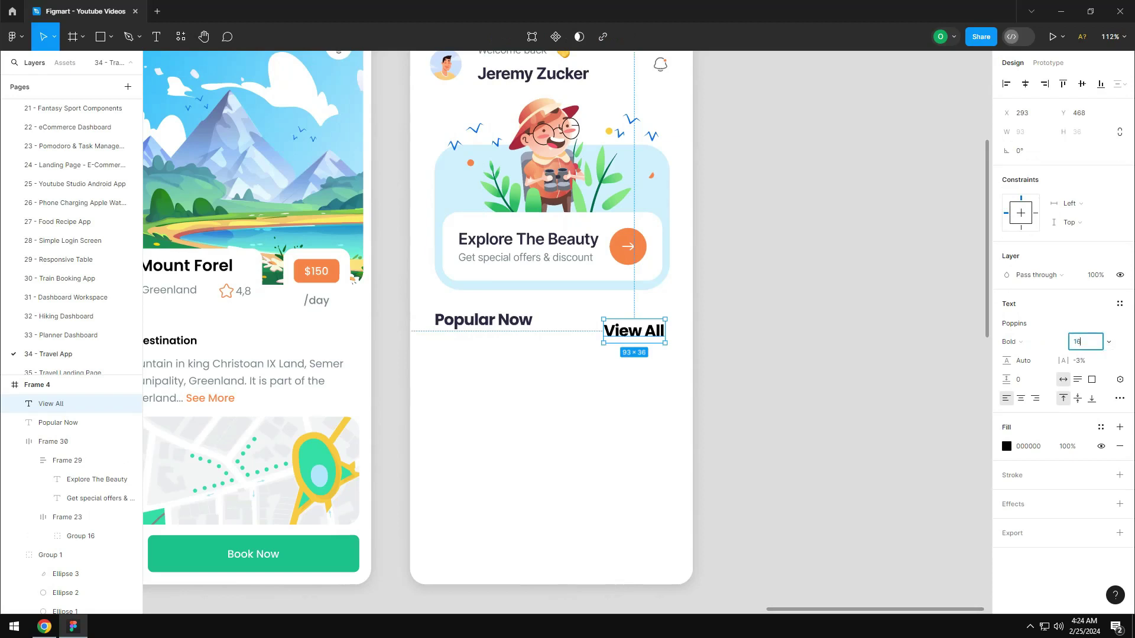
pyautogui.press('Return')
pyautogui.click(1012, 342)
pyautogui.click(1031, 299)
pyautogui.click(67, 461)
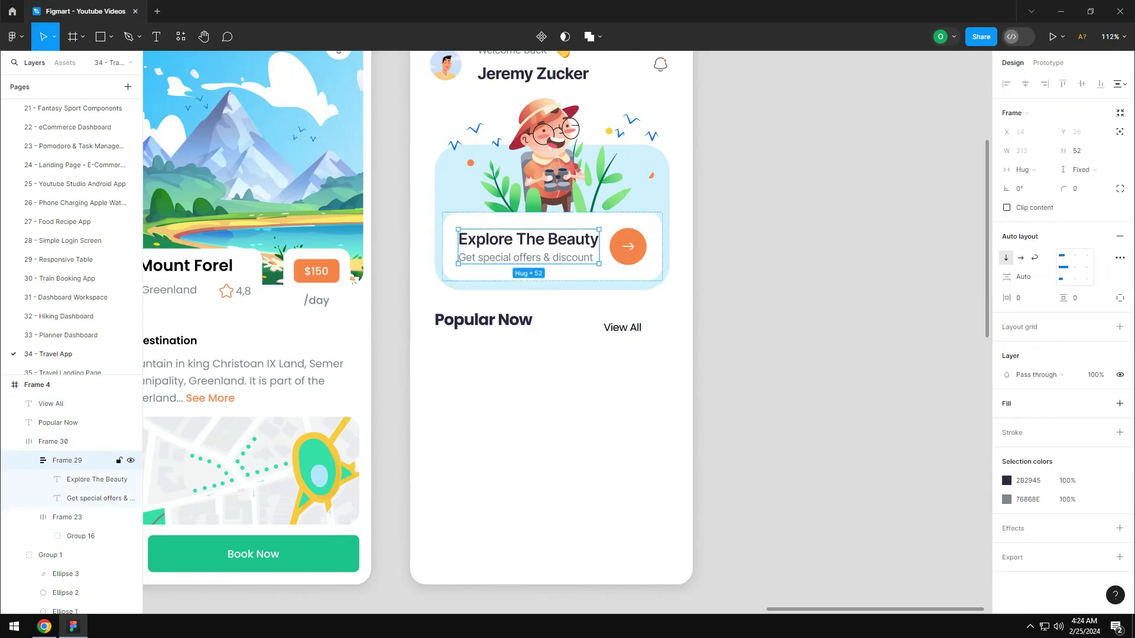
pyautogui.click(88, 498)
pyautogui.click(51, 404)
pyautogui.press('Return')
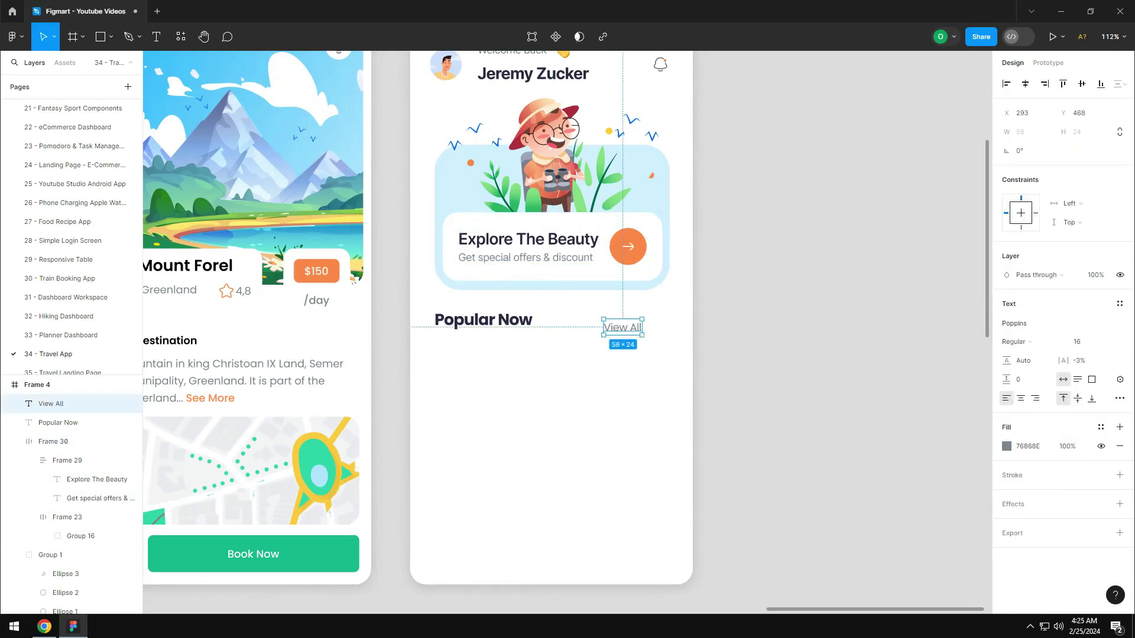
# - Wrap both labels in a 354-wide auto-layout row with Auto spacing
pyautogui.keyDown('shift'); pyautogui.click(483, 320); pyautogui.keyUp('shift')
pyautogui.hotkey('shift', 'a')
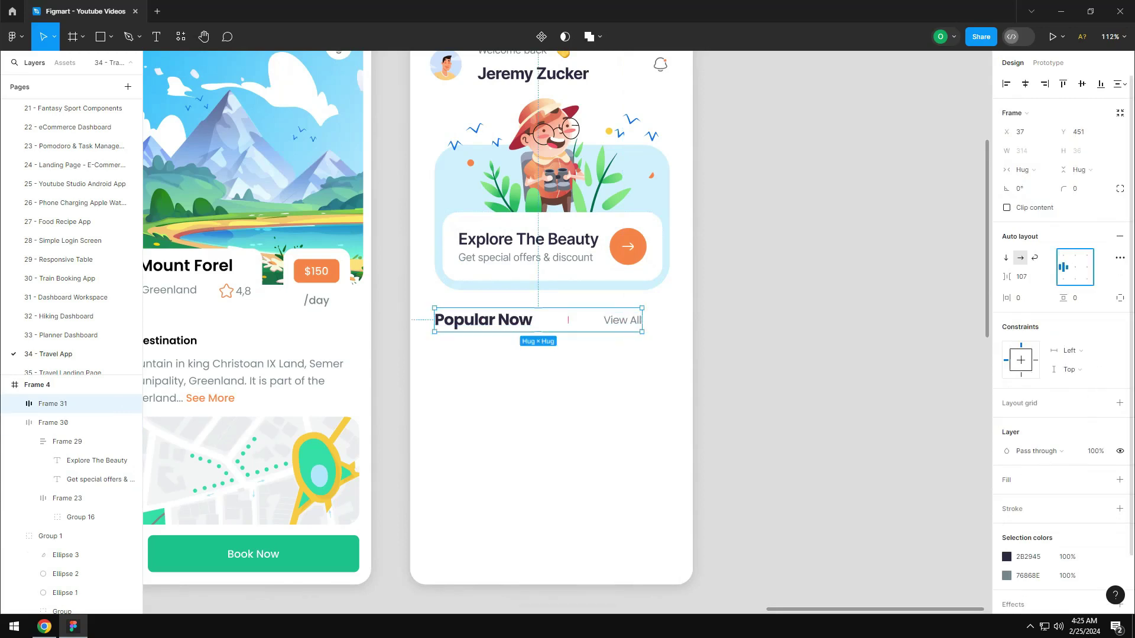
pyautogui.moveTo(641, 320); pyautogui.dragTo(669, 320)
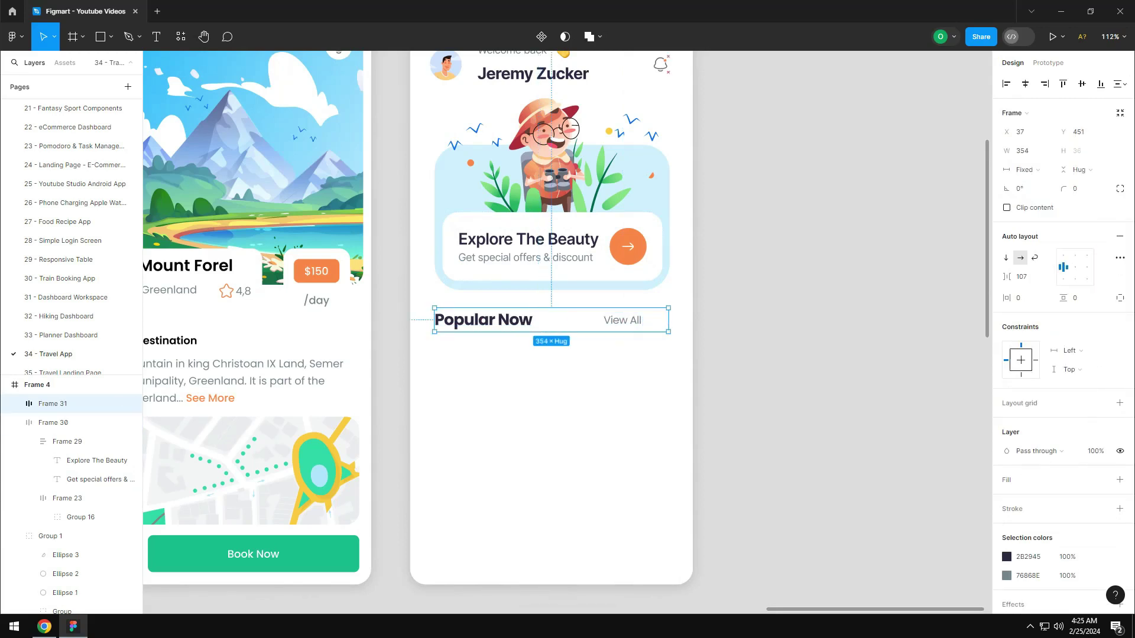
pyautogui.click(1031, 277)
pyautogui.press('Escape')
pyautogui.hotkey('shift', '1')
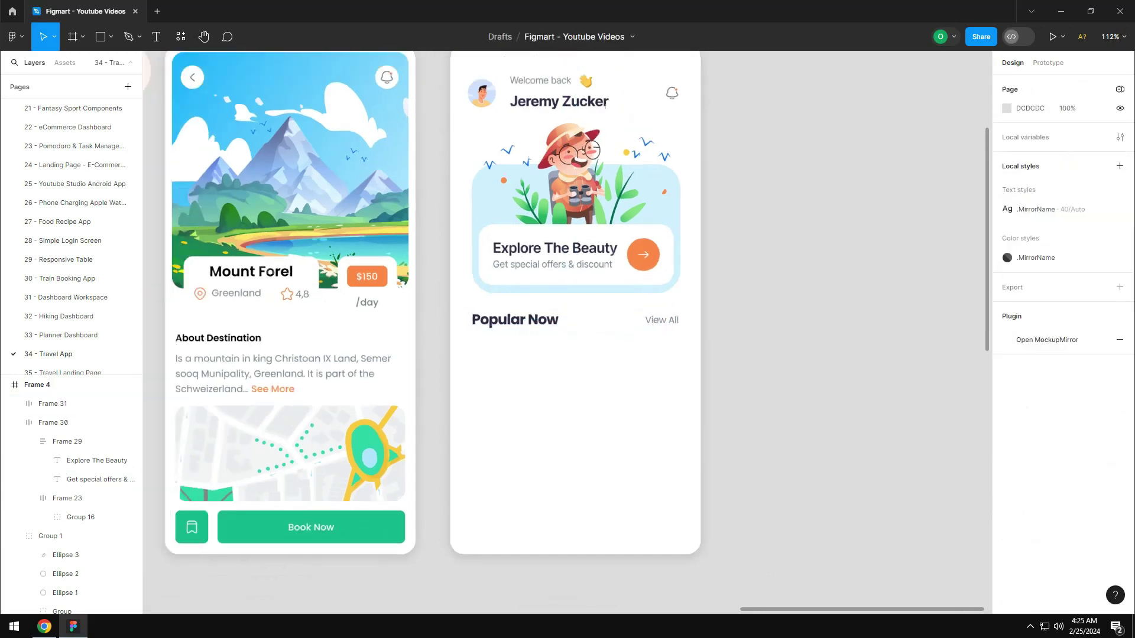
# - Paste the camping image and copy the mountain image under Popular Now, resizing both to 196 wide
pyautogui.hotkey('ctrl', 'v')
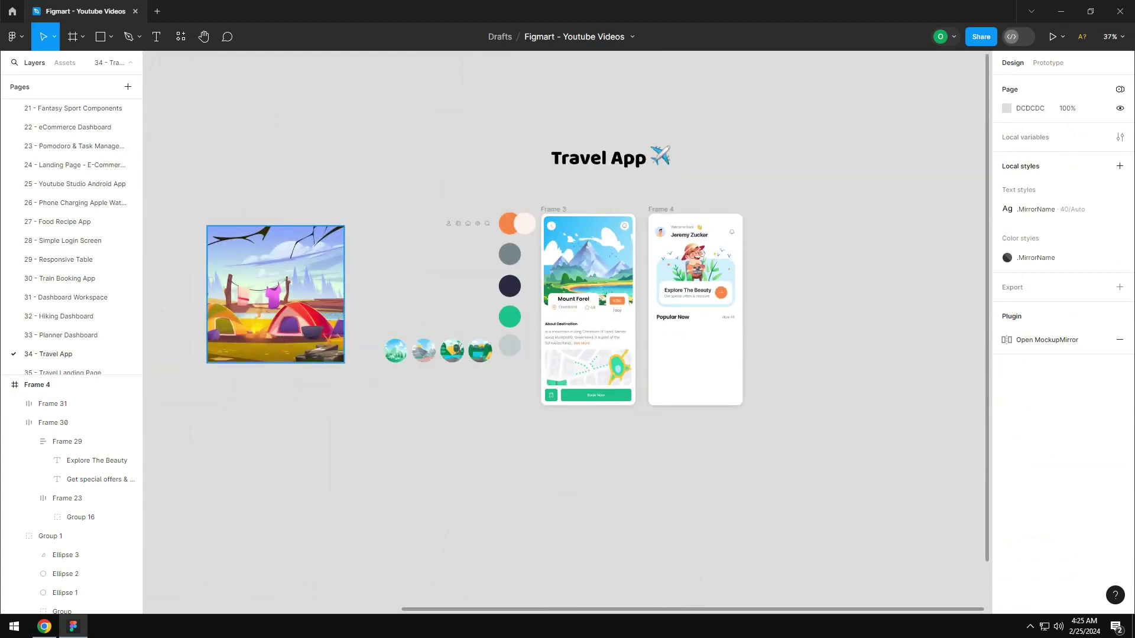
pyautogui.click(588, 260)
pyautogui.moveTo(588, 260); pyautogui.dragTo(684, 373)
pyautogui.write('198')
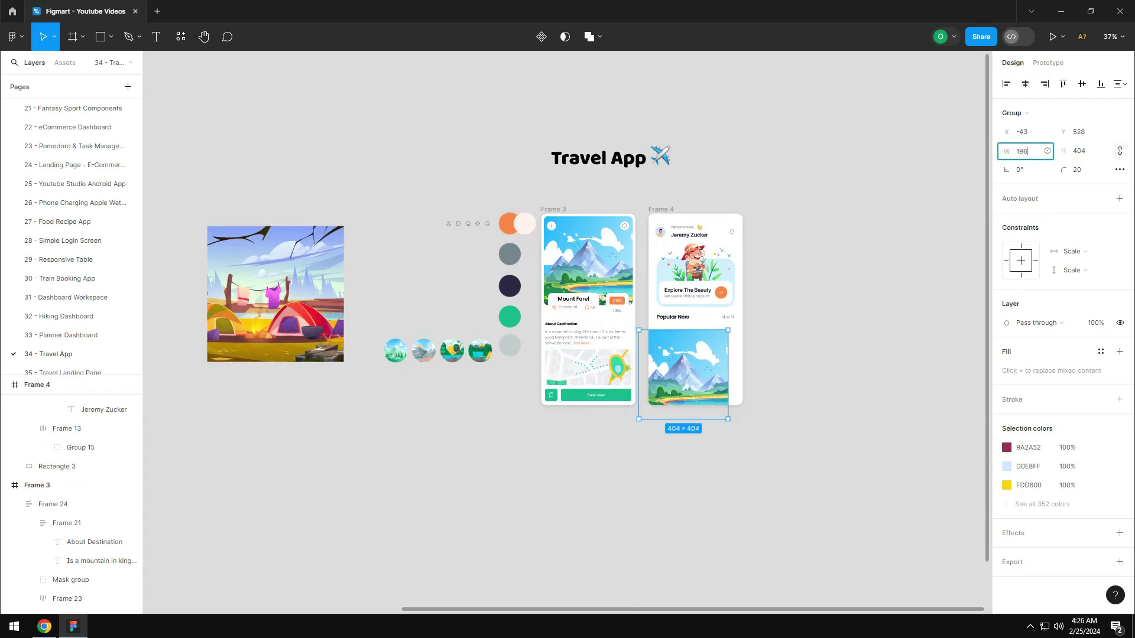
pyautogui.press('Return')
pyautogui.click(1025, 83)
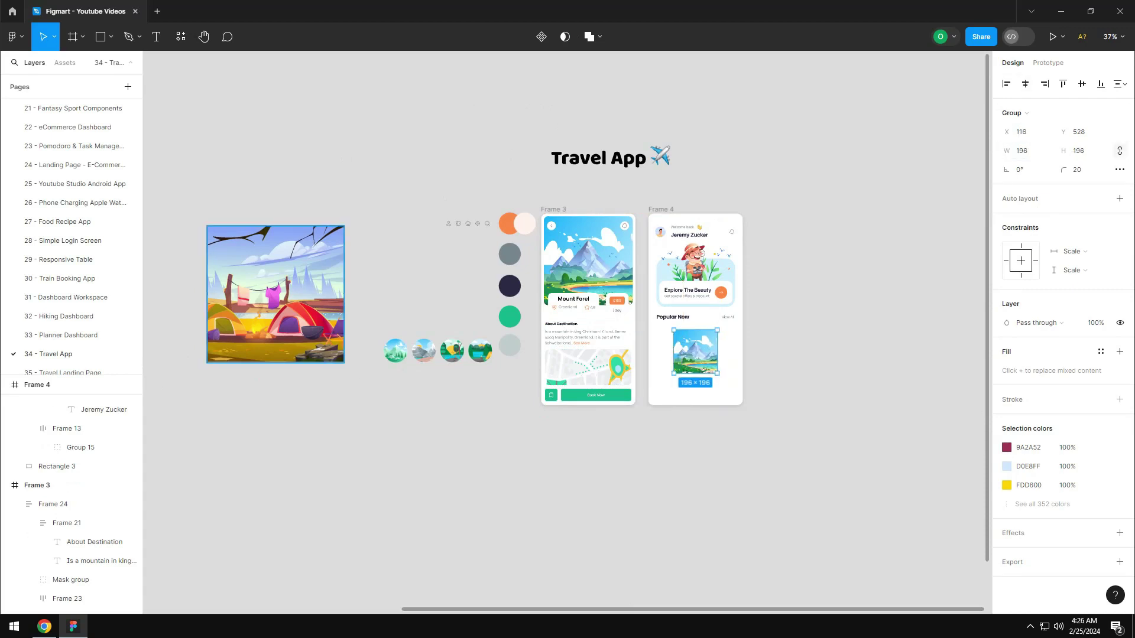
pyautogui.click(275, 294)
pyautogui.click(1028, 151)
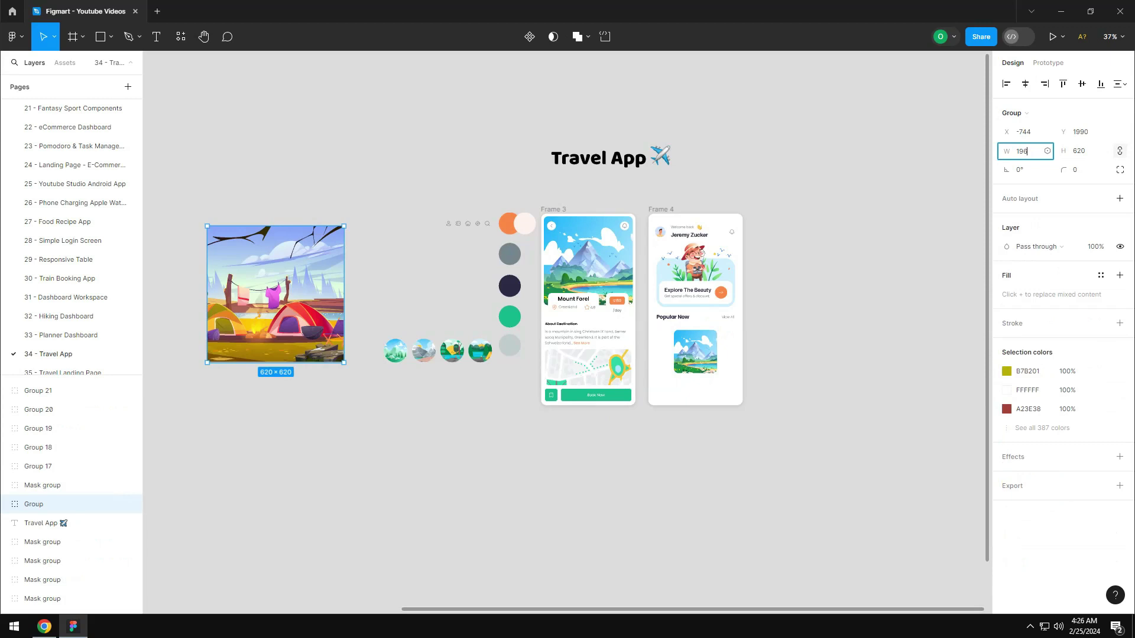
pyautogui.press('Return')
# - Round both thumbnails' corners to 16 and place the camping thumbnail beside the mountain one
pyautogui.click(695, 352)
pyautogui.click(1064, 170)
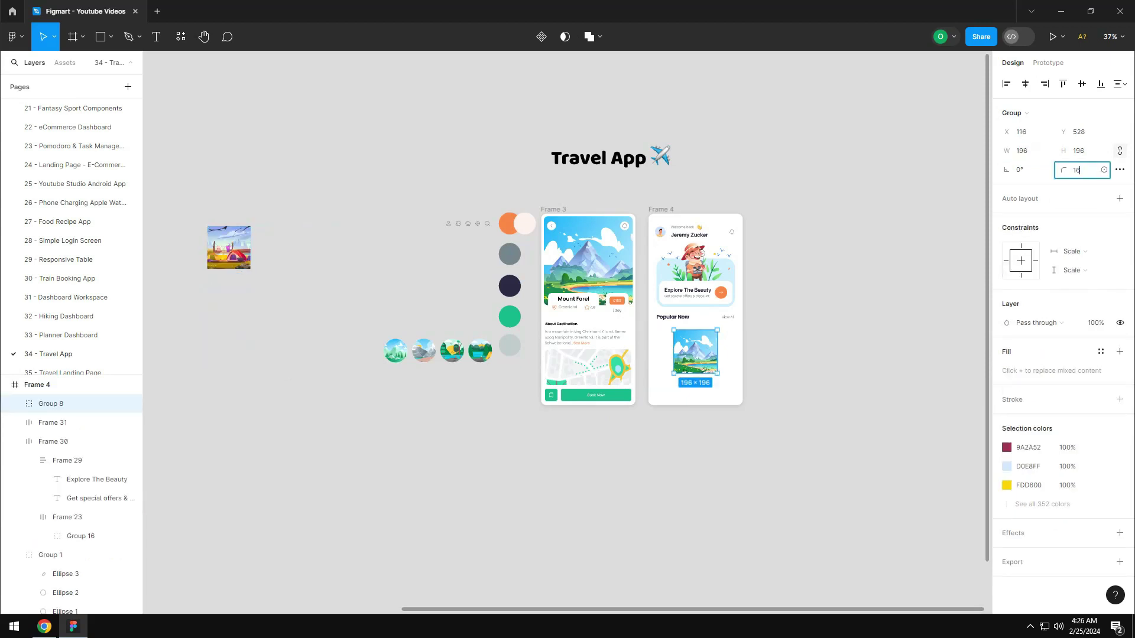
pyautogui.click(229, 248)
pyautogui.click(1082, 170)
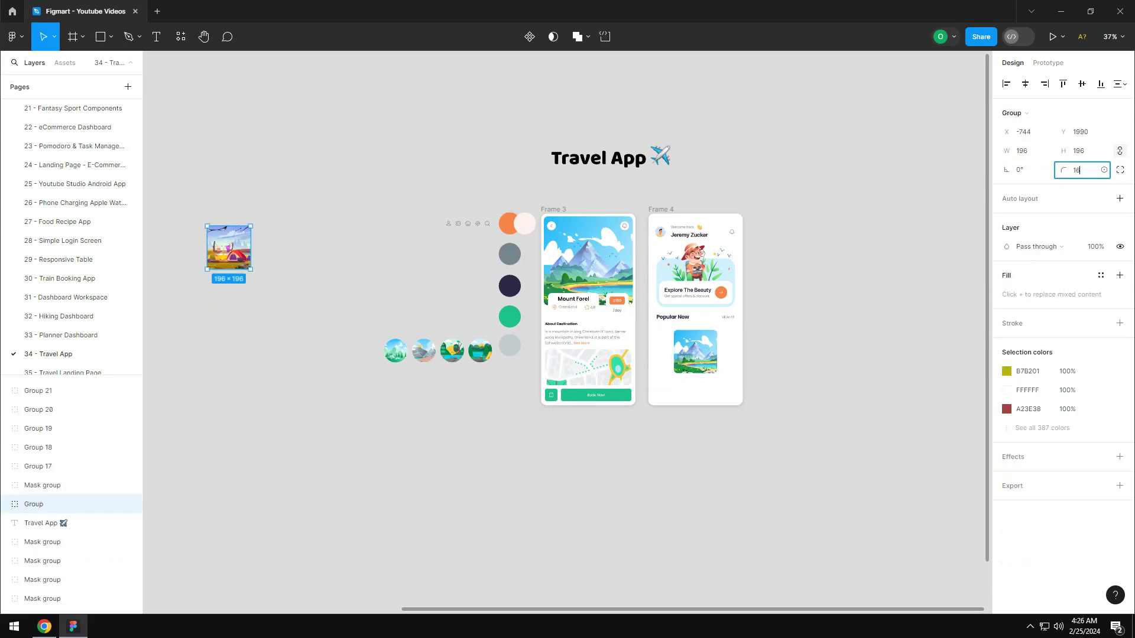
pyautogui.moveTo(229, 248)
pyautogui.mouseDown()
pyautogui.moveTo(738, 351)
pyautogui.moveTo(677, 352)
pyautogui.mouseUp()
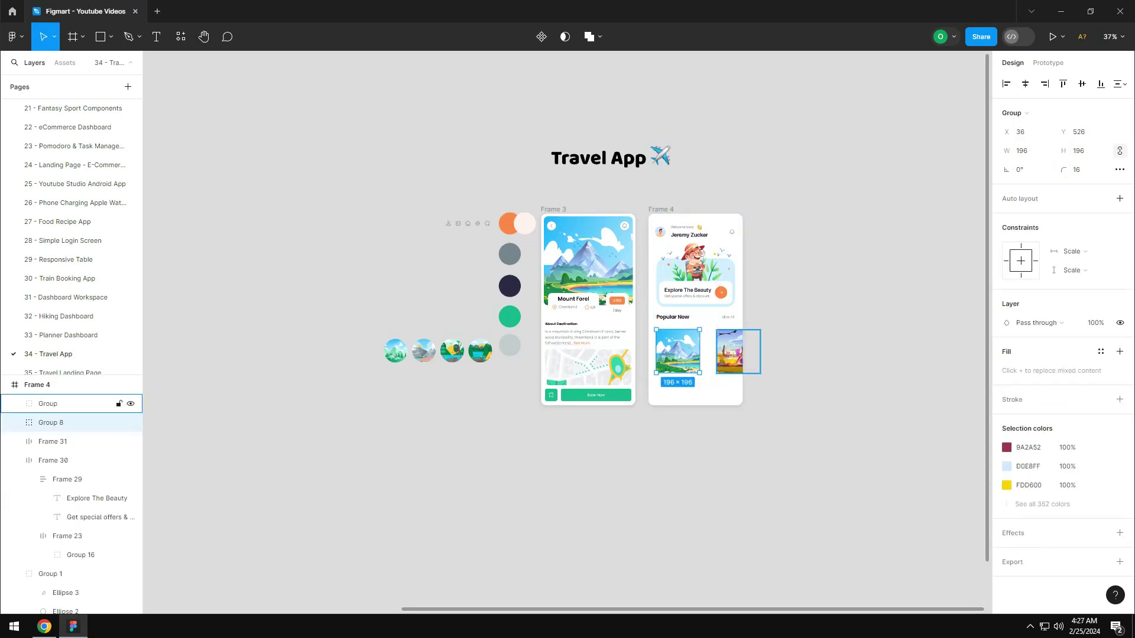
pyautogui.click(748, 353)
# - Paste the Mount Forel, Greenland, 4,8 caption block below the mountain thumbnail
pyautogui.scroll(3, 749, 354)
pyautogui.scroll(2, 748, 353)
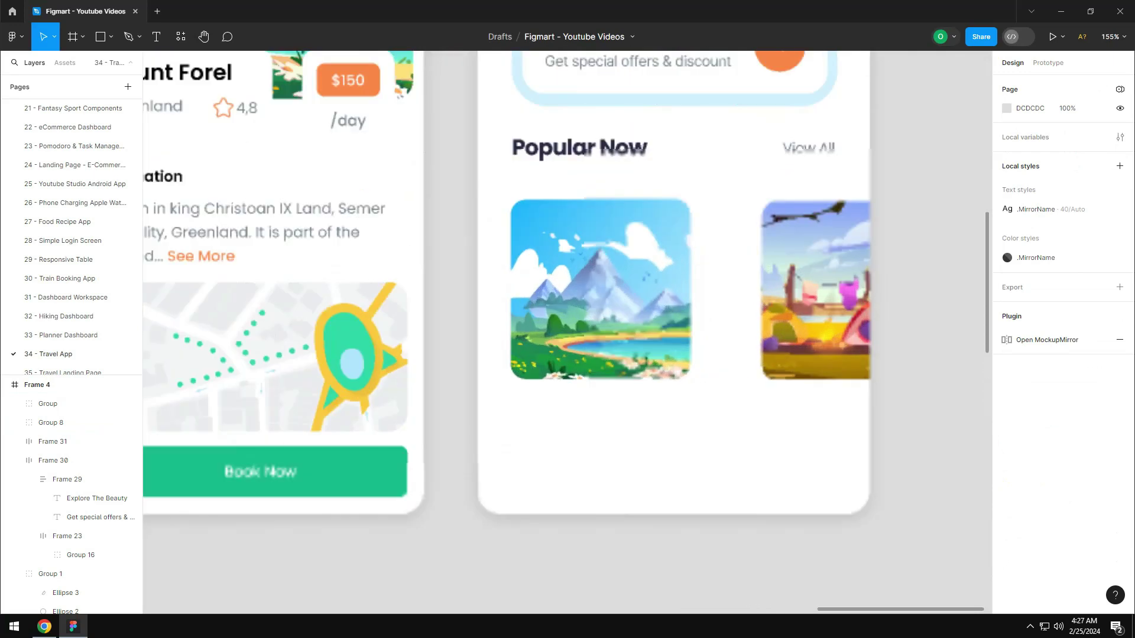
pyautogui.scroll(-2, 532, 296)
pyautogui.hscroll(-3, 532, 296)
pyautogui.keyDown('ctrl'); pyautogui.click(222, 165); pyautogui.keyUp('ctrl')
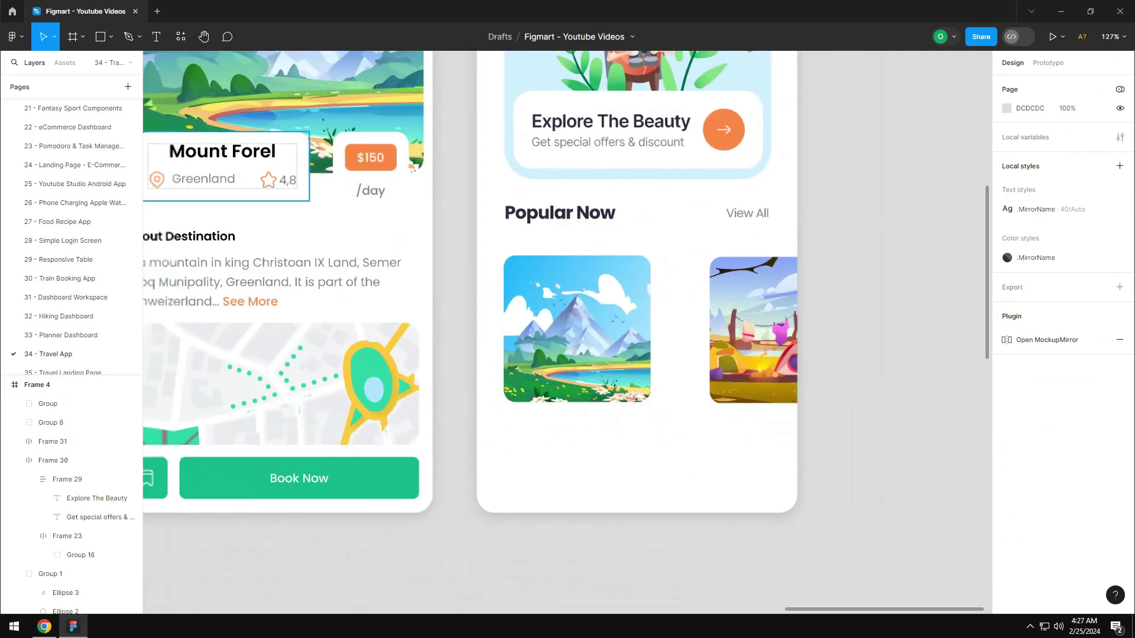
pyautogui.hotkey('ctrl', 'v')
pyautogui.scroll(2, 620, 447)
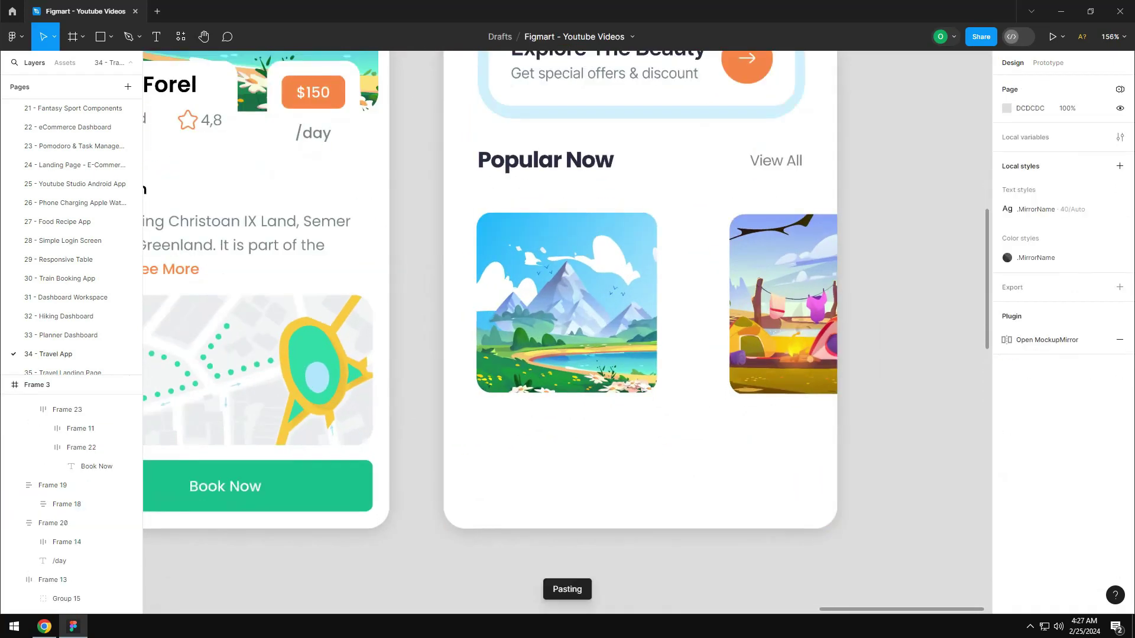
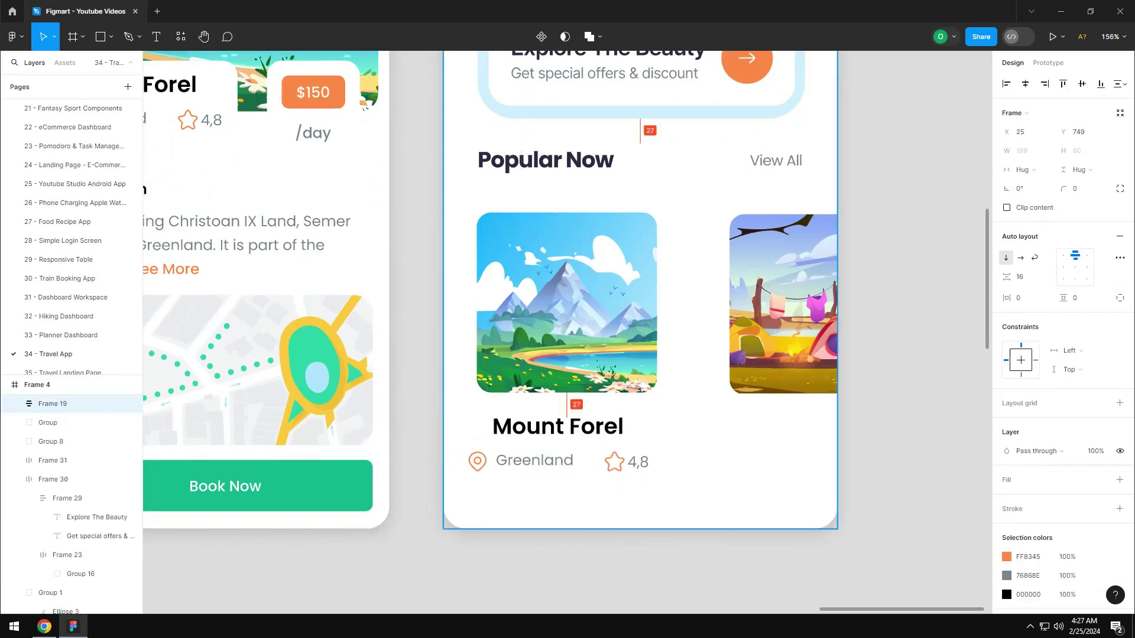
# - Wrap the mountain and campfire images in an auto-layout row under Popular Now
pyautogui.press('Right')
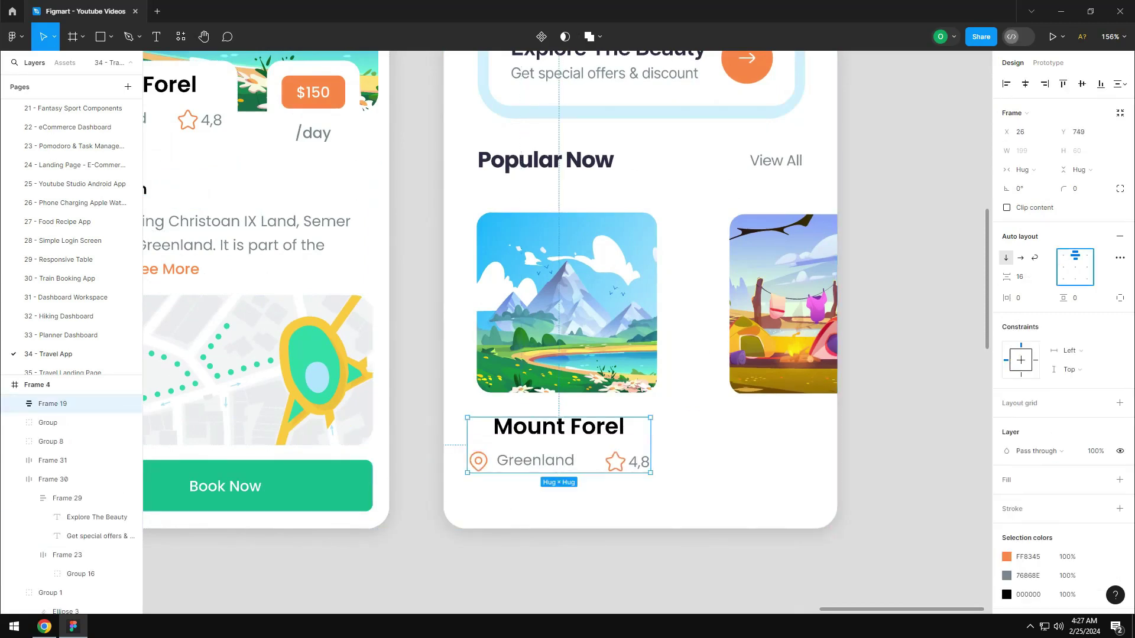
pyautogui.click(48, 442)
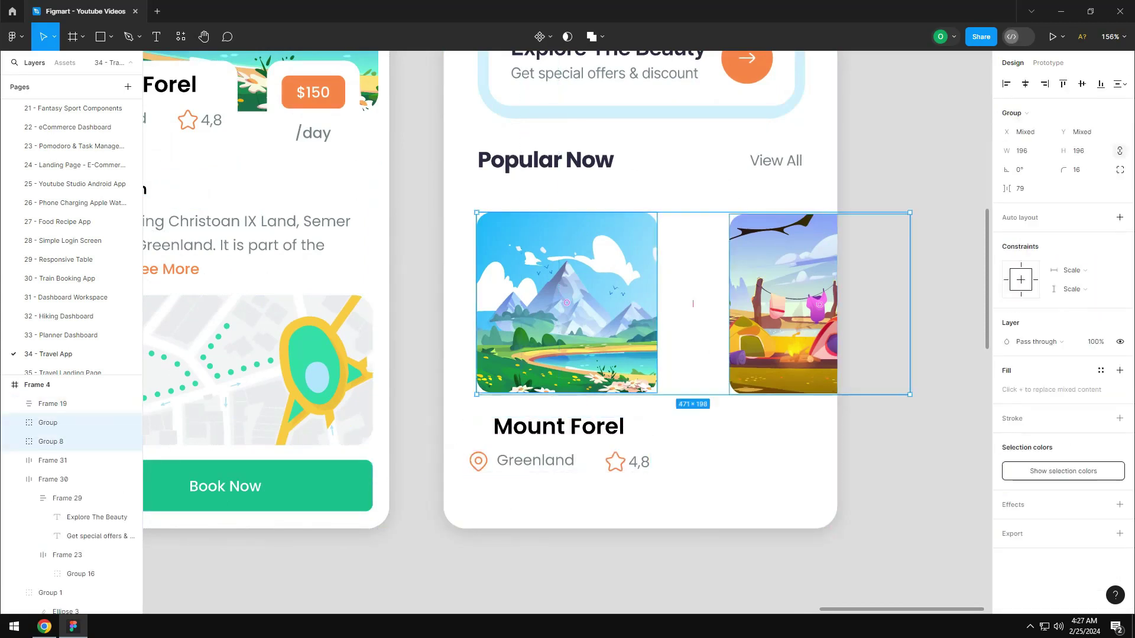
pyautogui.hotkey('shift', 'a')
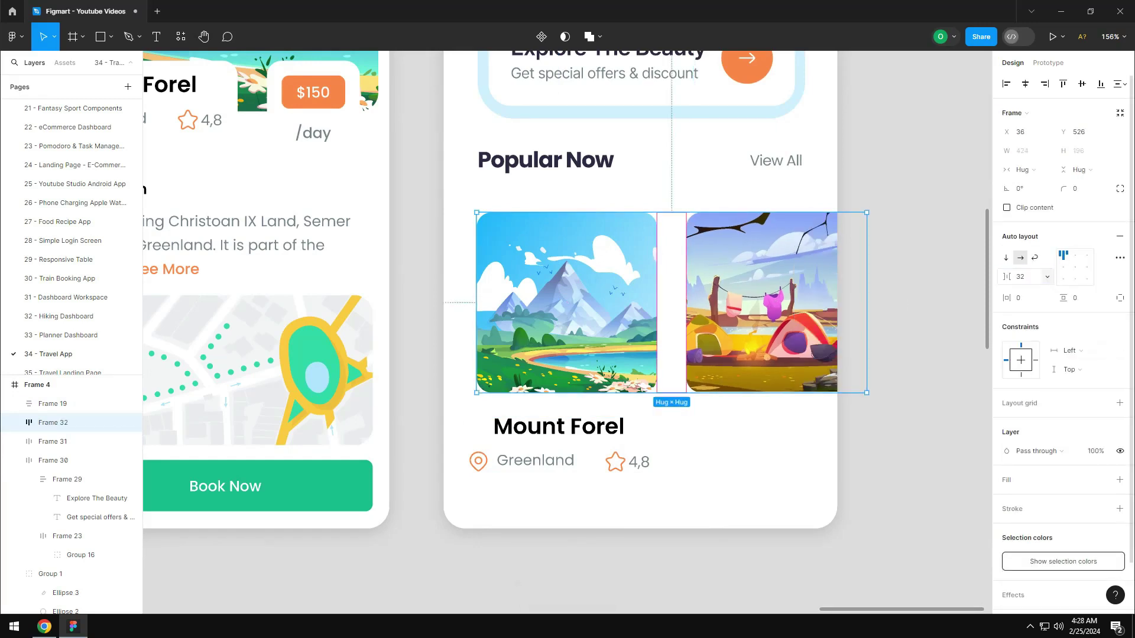
pyautogui.moveTo(591, 301); pyautogui.dragTo(591, 267)
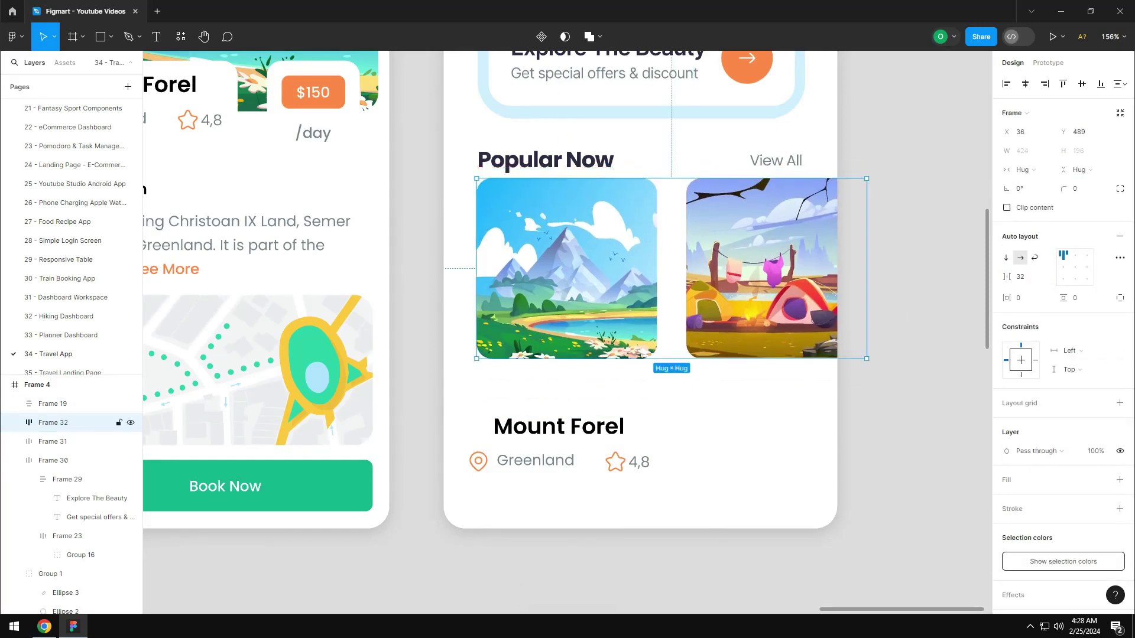
# - Left-align the Mount Forel caption with 8 spacing and fine-tune the image row position
pyautogui.click(559, 443)
pyautogui.click(1063, 267)
pyautogui.write('8')
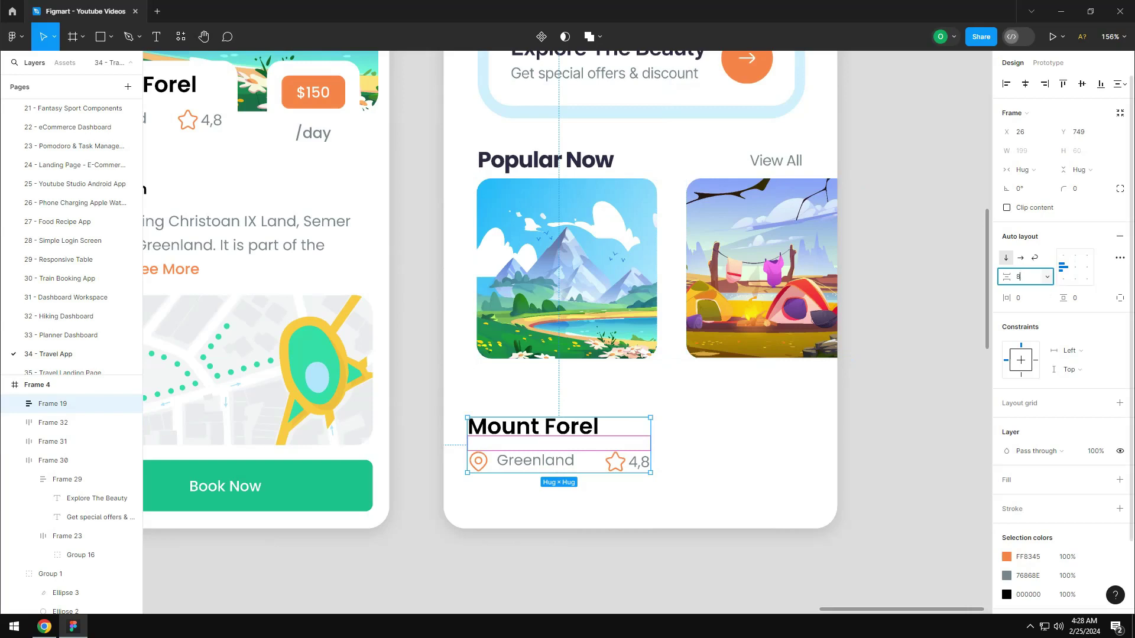
pyautogui.press('Return')
pyautogui.click(523, 209)
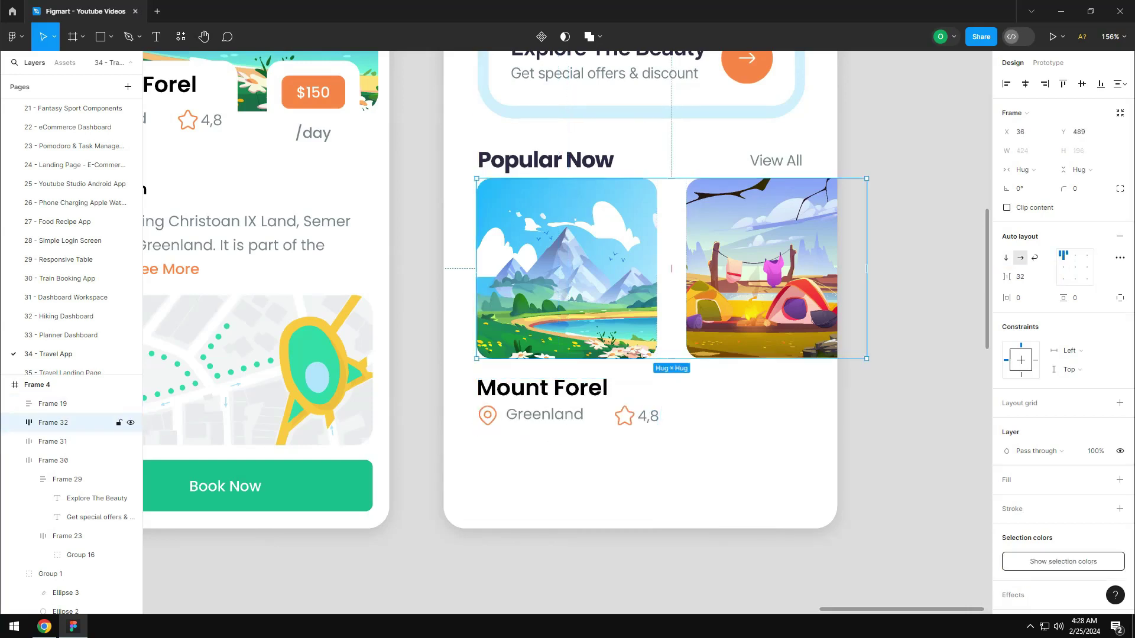
pyautogui.moveTo(524, 209); pyautogui.dragTo(516, 209)
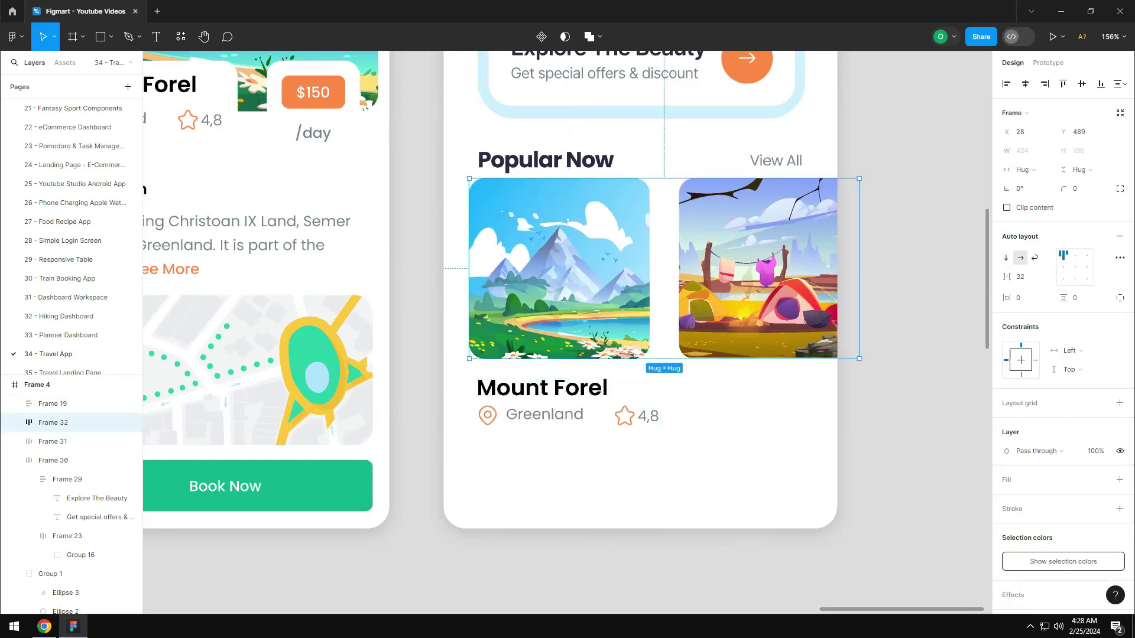
pyautogui.press('Tab')
pyautogui.press('Tab')
pyautogui.press('Tab')
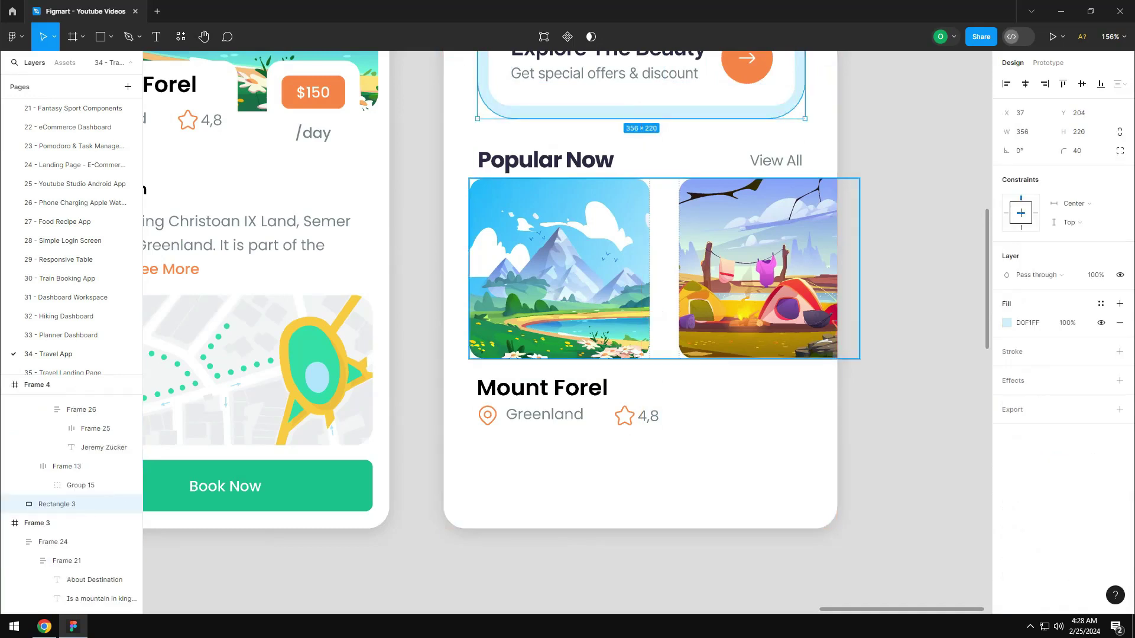
pyautogui.moveTo(516, 209); pyautogui.dragTo(524, 209)
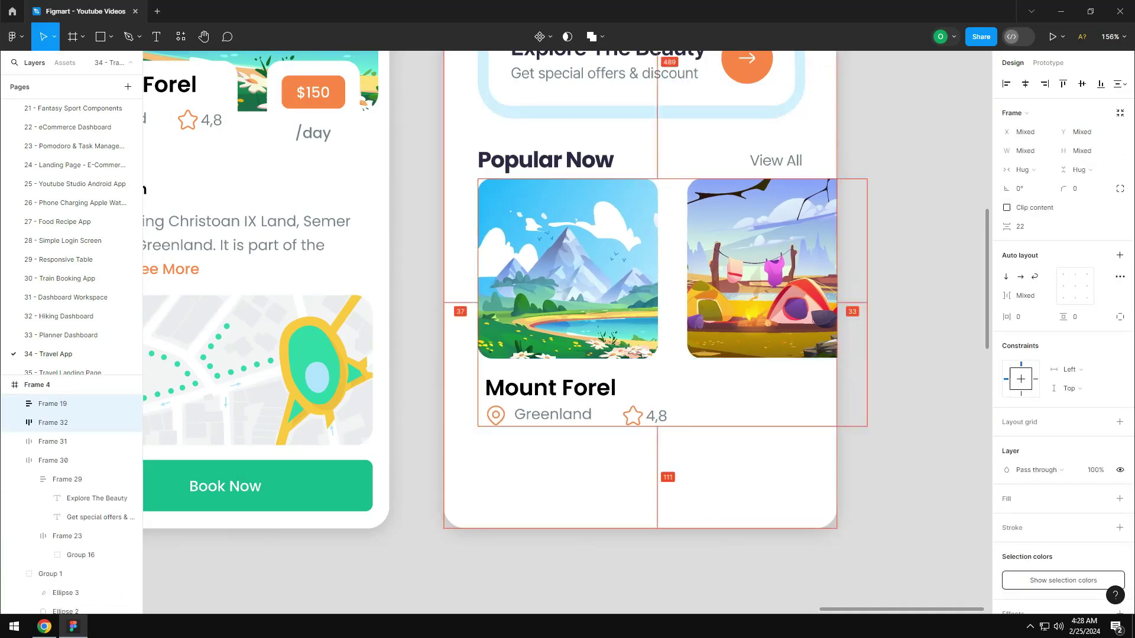
pyautogui.press('Escape')
# - Duplicate the caption under the campfire image and retype it Eco Camping / Patagonia
pyautogui.click(52, 403)
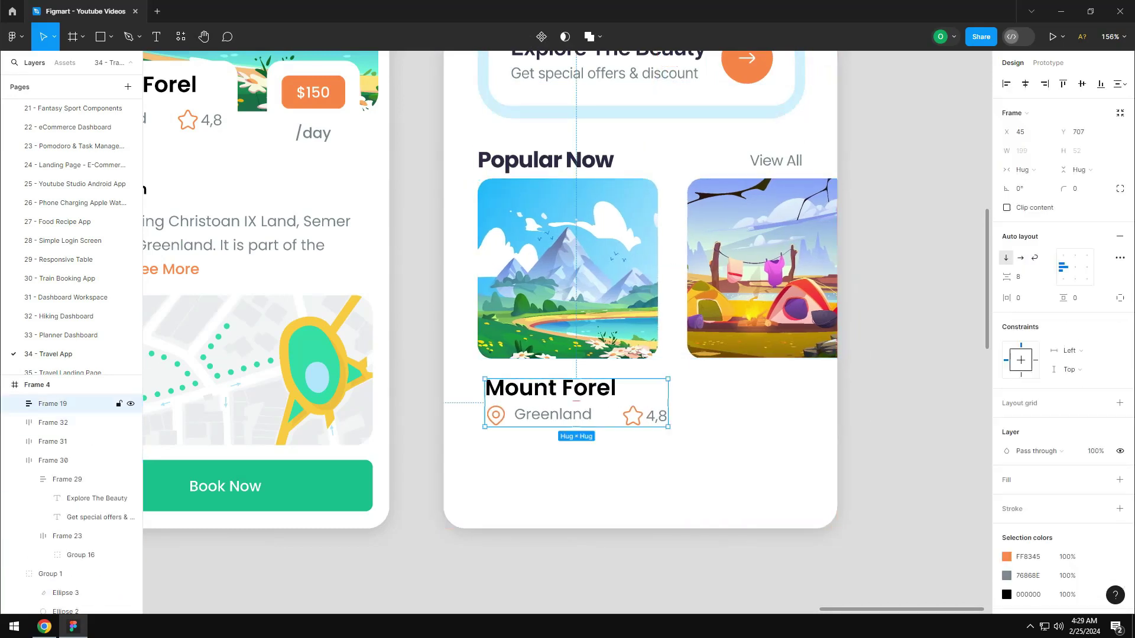
pyautogui.hotkey('ctrl', 'd')
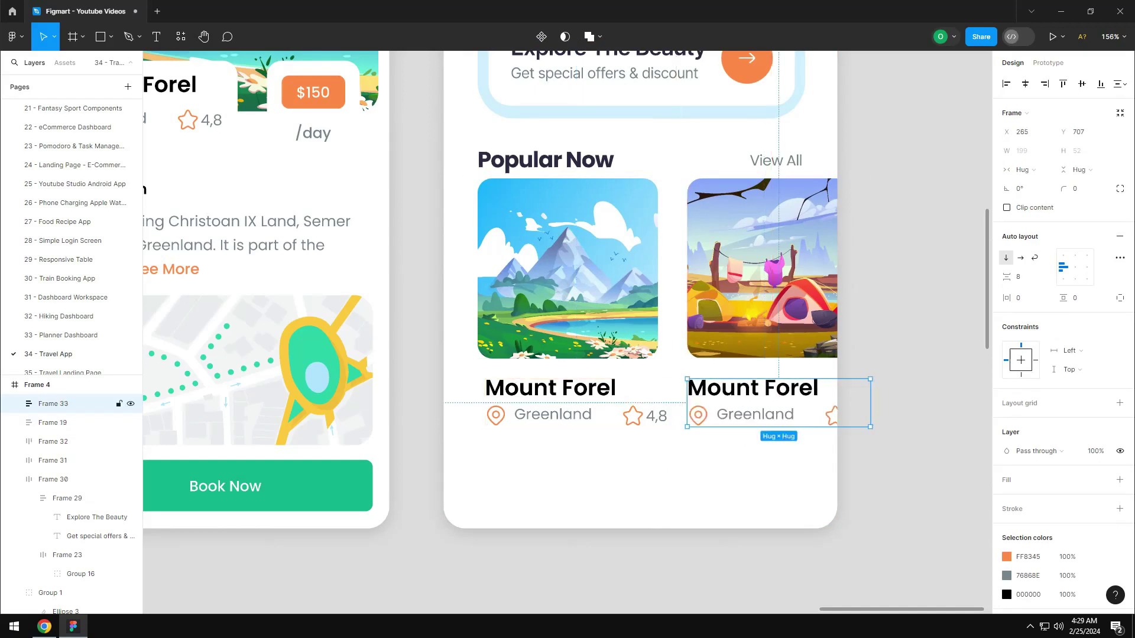
pyautogui.doubleClick(752, 388)
pyautogui.press('Return')
pyautogui.write('Eco Camping')
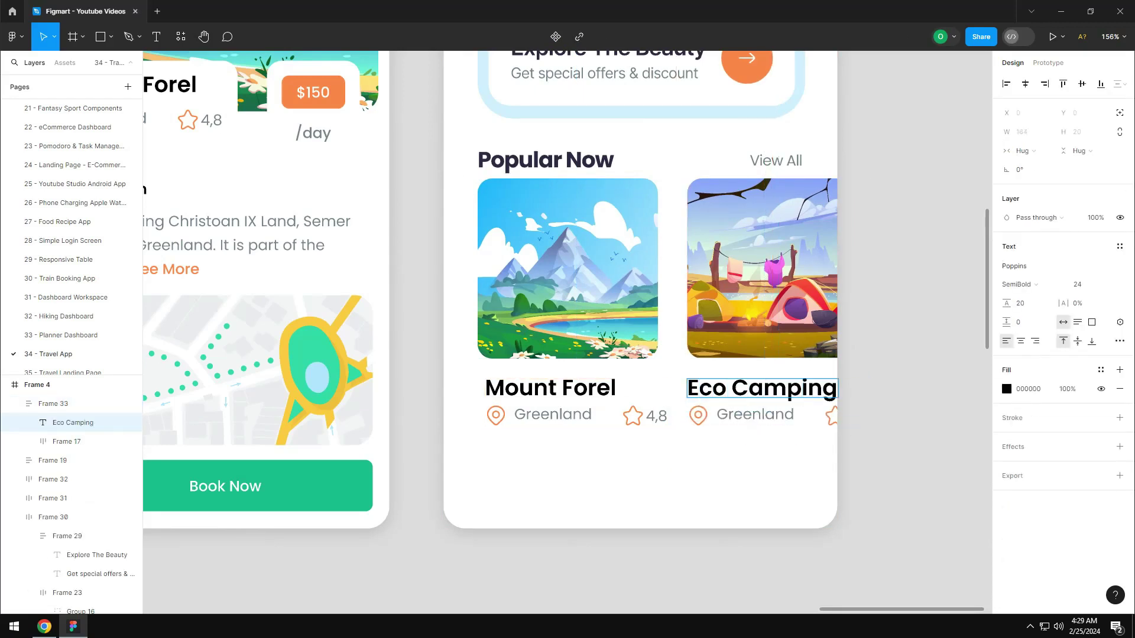
pyautogui.doubleClick(756, 414)
pyautogui.press('Return')
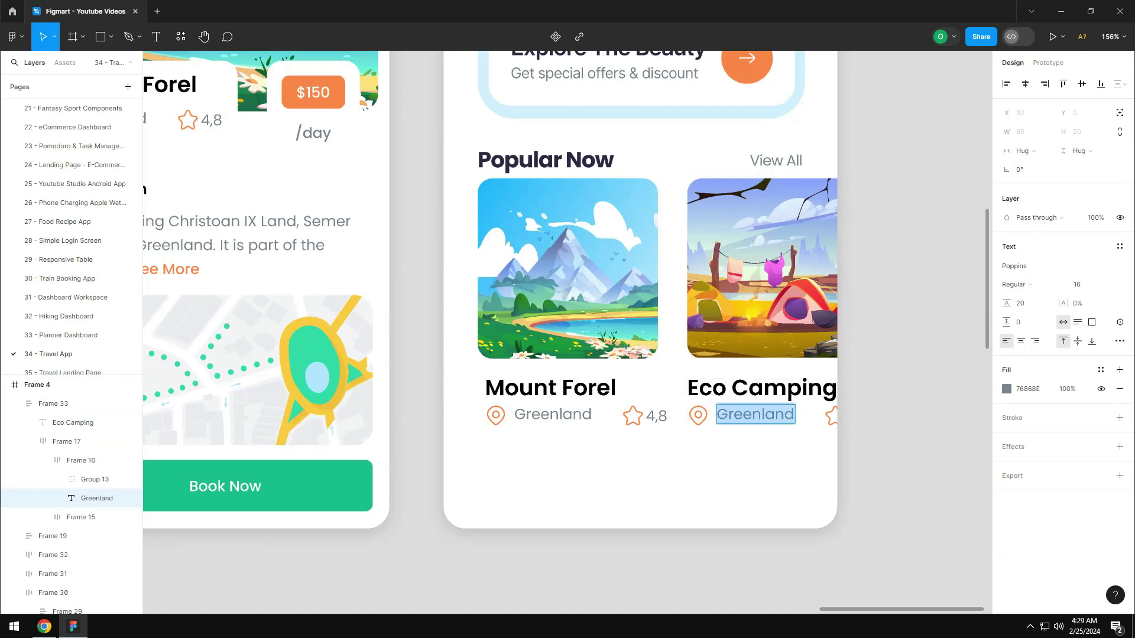
pyautogui.write('Patagonia')
pyautogui.press('Escape')
pyautogui.press('Escape')
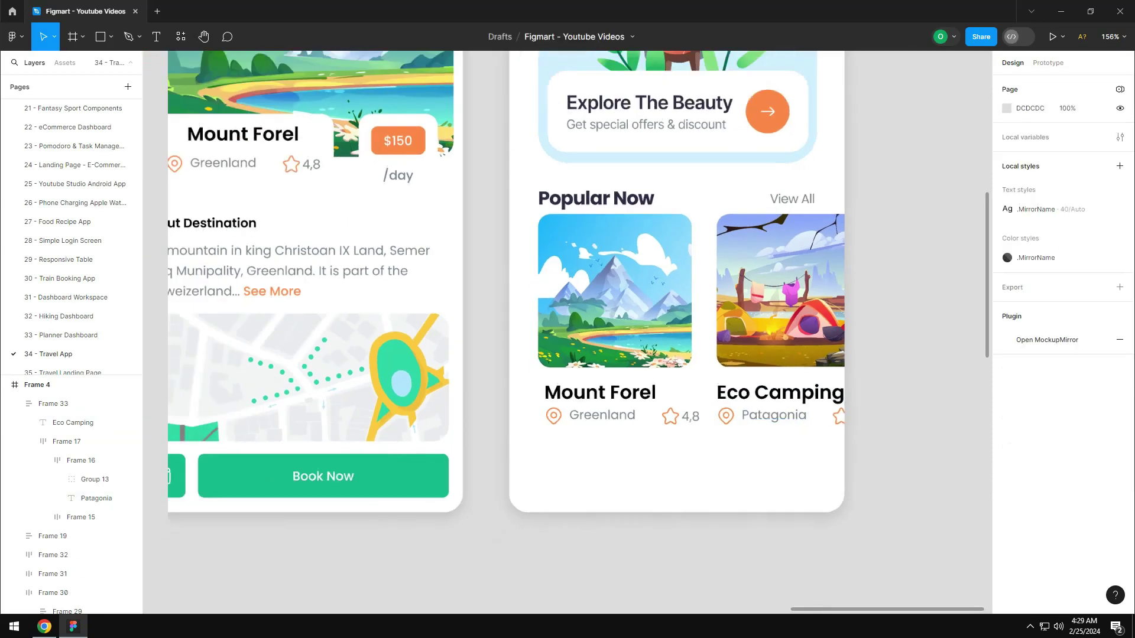
# - Line up the house, ticket and profile icons in a row and frame the house icon
pyautogui.scroll(-5, 522, 333)
pyautogui.scroll(3, 567, 331)
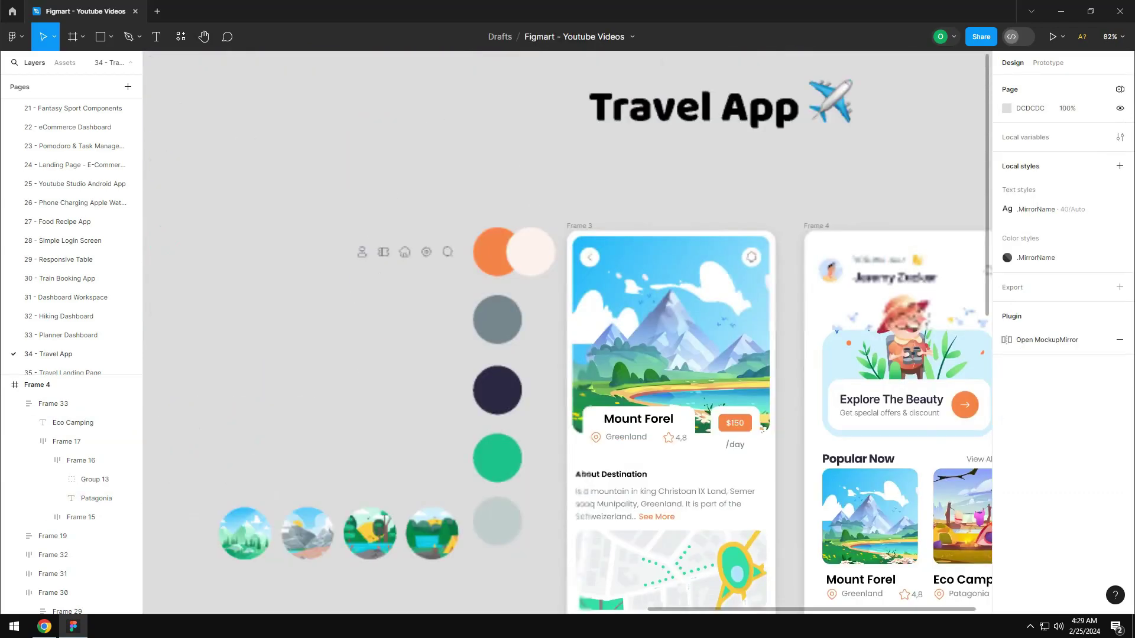
pyautogui.scroll(4, 567, 331)
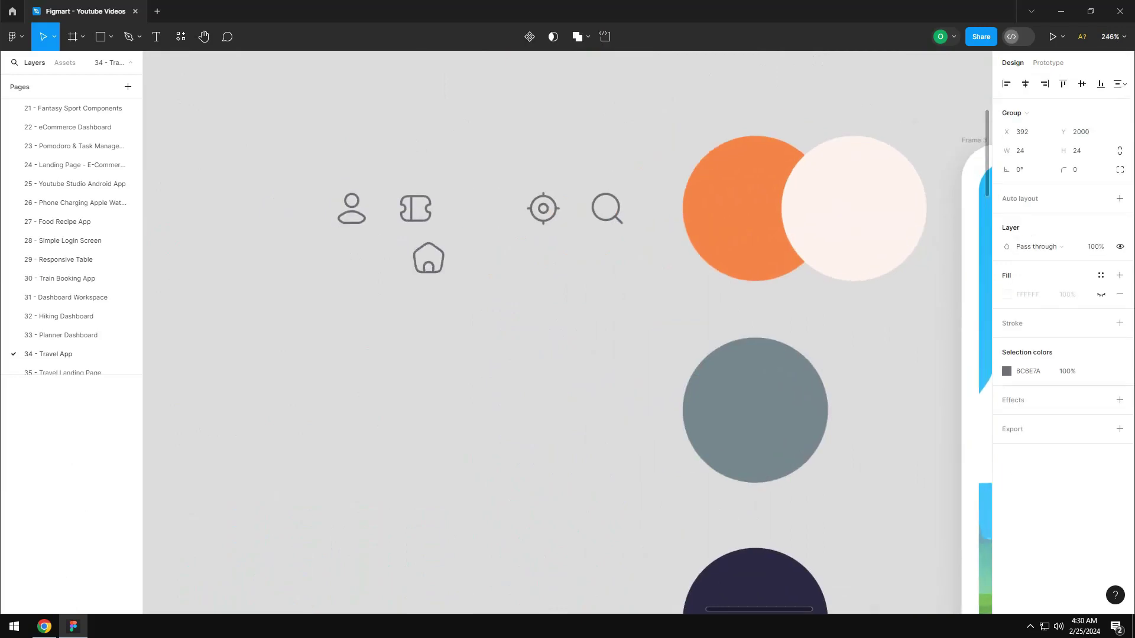
pyautogui.moveTo(479, 208); pyautogui.dragTo(334, 298)
pyautogui.click(416, 208)
pyautogui.moveTo(416, 208); pyautogui.dragTo(432, 299)
pyautogui.moveTo(352, 208); pyautogui.dragTo(598, 304)
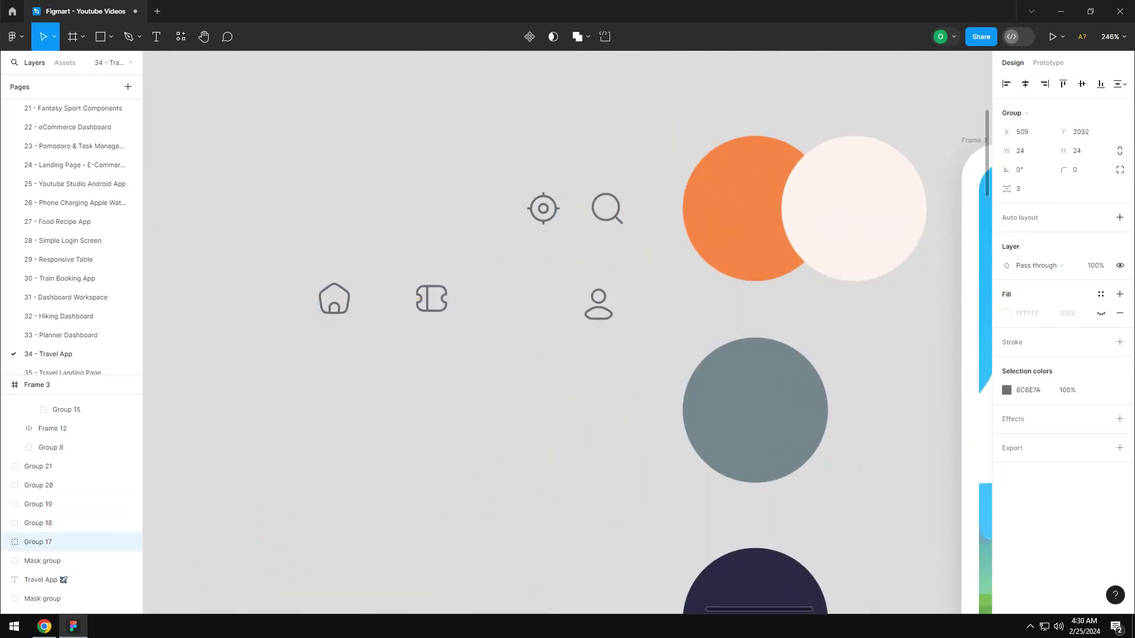
pyautogui.click(334, 299)
pyautogui.hotkey('ctrl', 'alt', 'g')
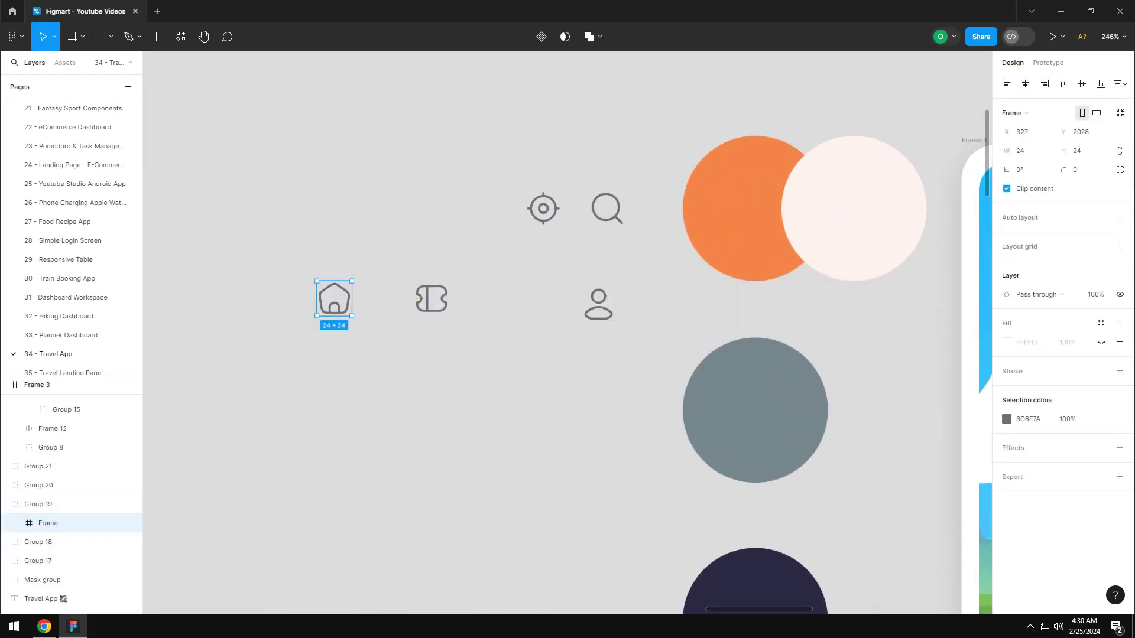
pyautogui.doubleClick(334, 299)
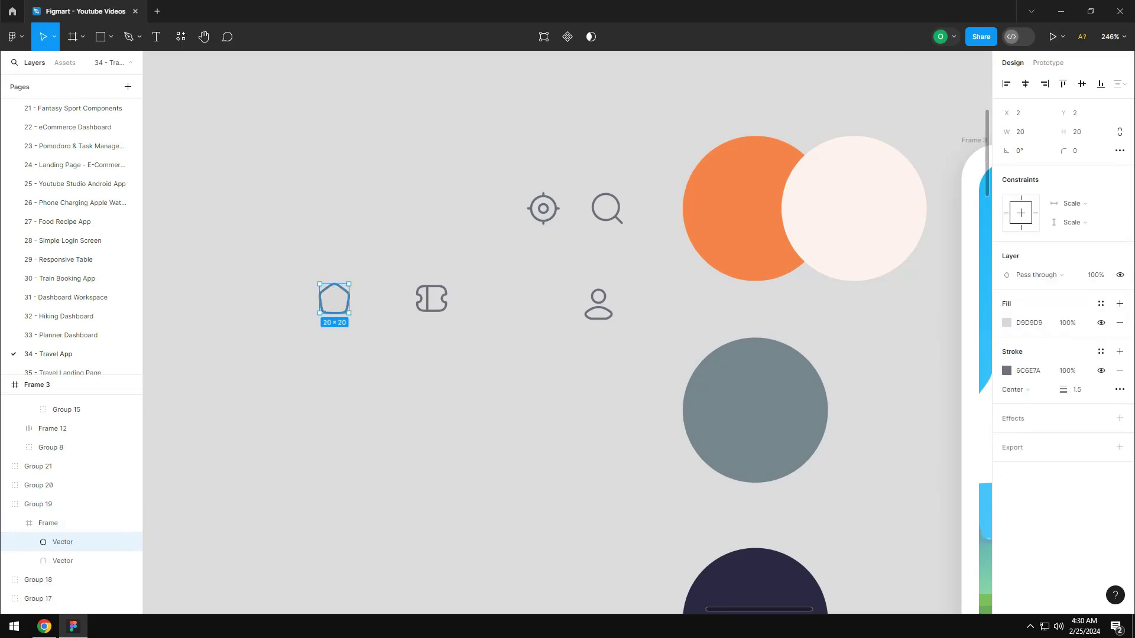
# - Turn the three navigation icons into an auto-layout navigation bar
pyautogui.scroll(-5, 145, 171)
pyautogui.moveTo(189, 201); pyautogui.dragTo(322, 233)
pyautogui.hotkey('ctrl', 'v')
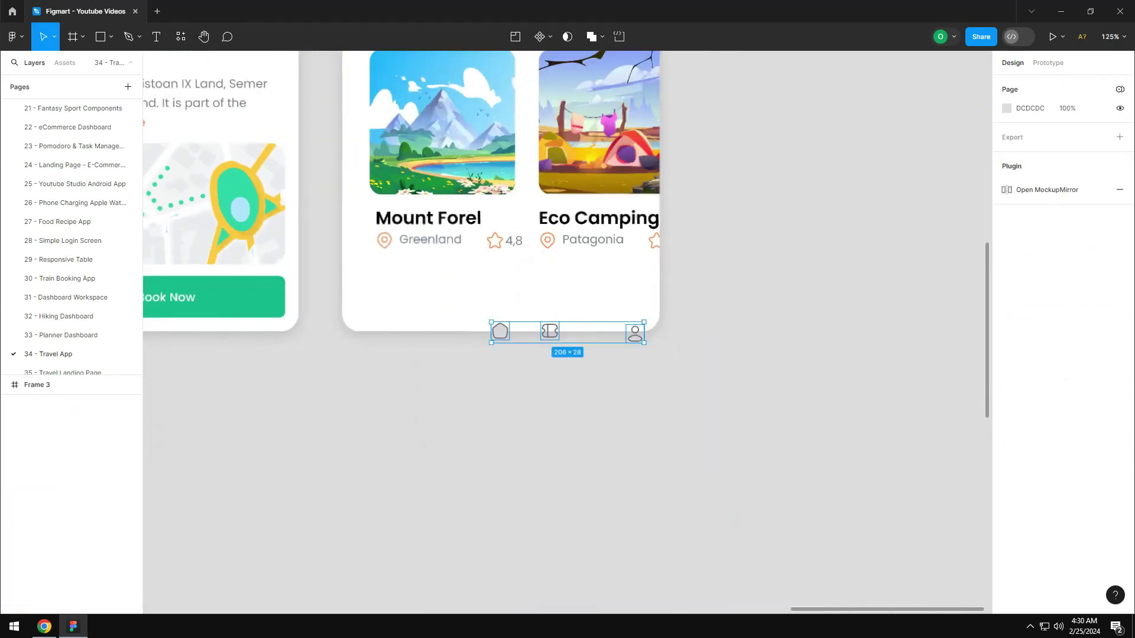
pyautogui.hotkey('shift', 'a')
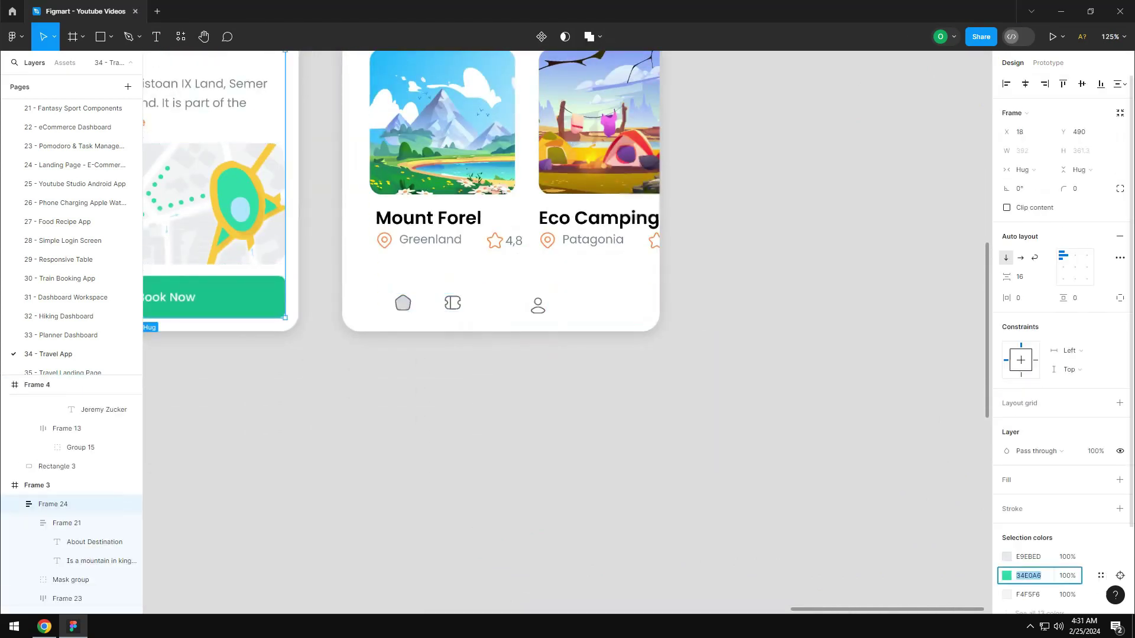
pyautogui.press('Escape')
# - Colour the home icon's pentagon green 34E0A6 and send it behind the door shape
pyautogui.scroll(3, 426, 306)
pyautogui.scroll(3, 426, 306)
pyautogui.keyDown('ctrl'); pyautogui.click(353, 295); pyautogui.keyUp('ctrl')
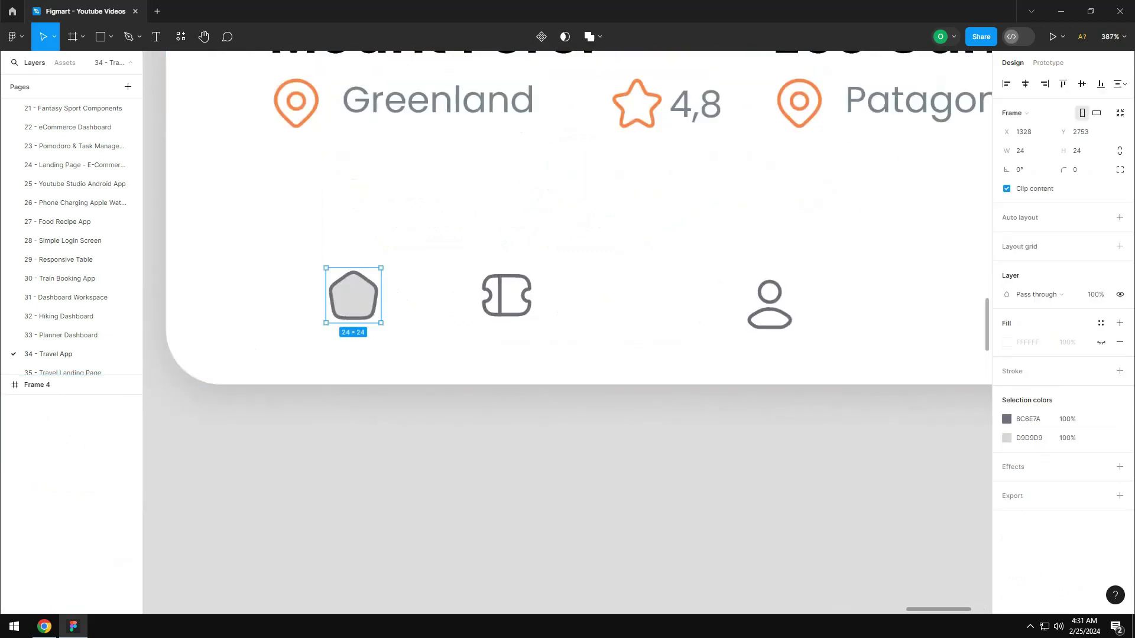
pyautogui.write('34E0A6')
pyautogui.press('Return')
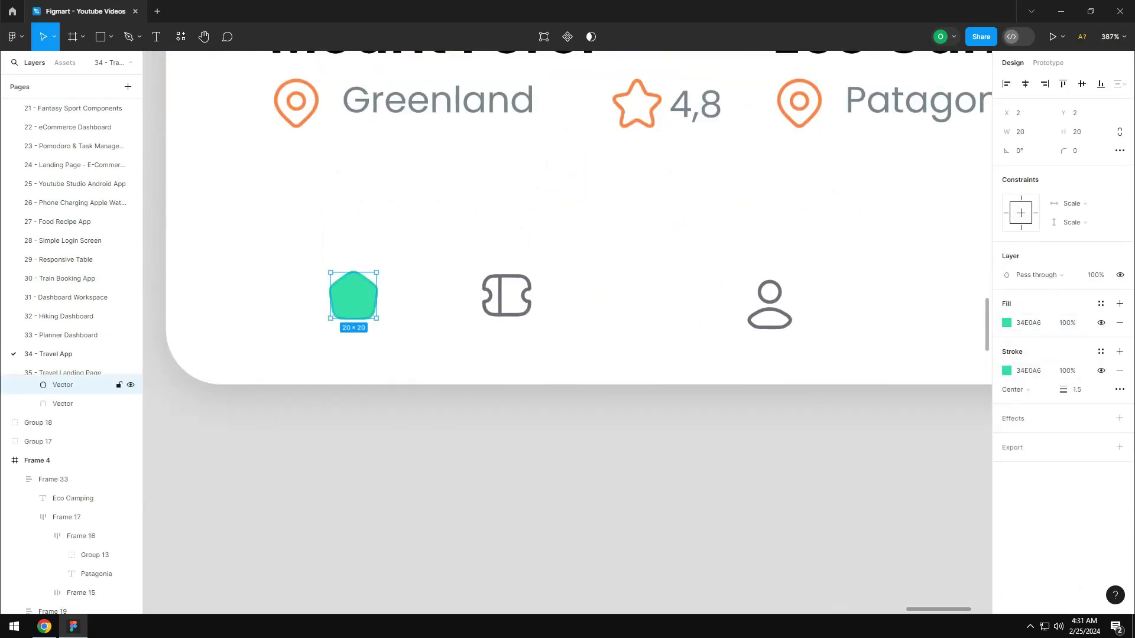
pyautogui.press('Return')
pyautogui.press('Escape')
pyautogui.rightClick(355, 307)
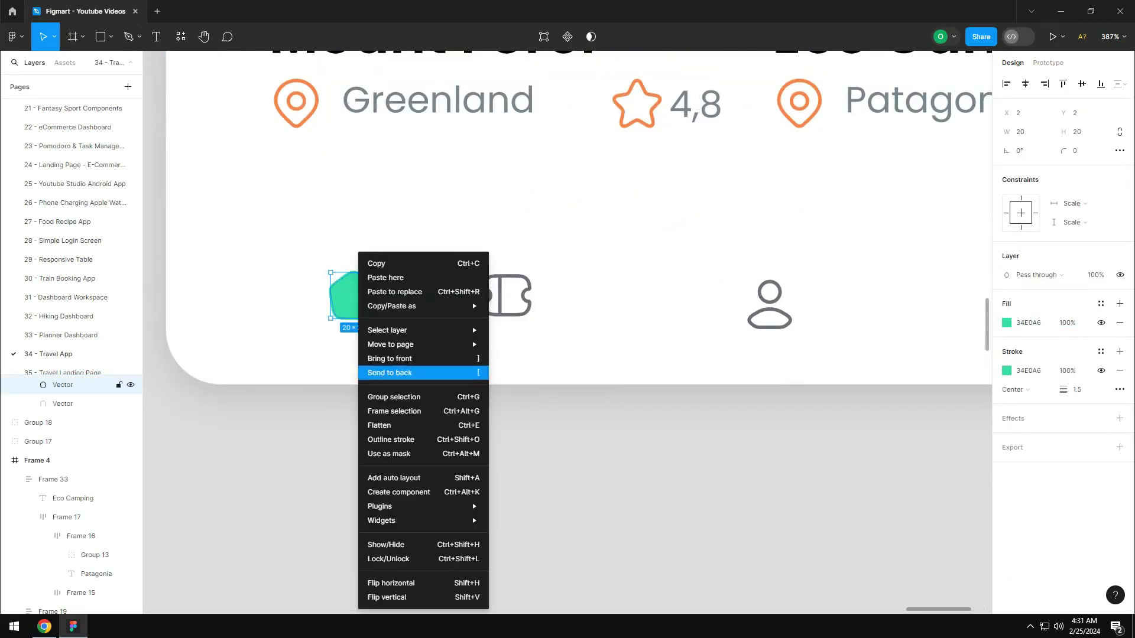
pyautogui.click(381, 355)
pyautogui.press('Escape')
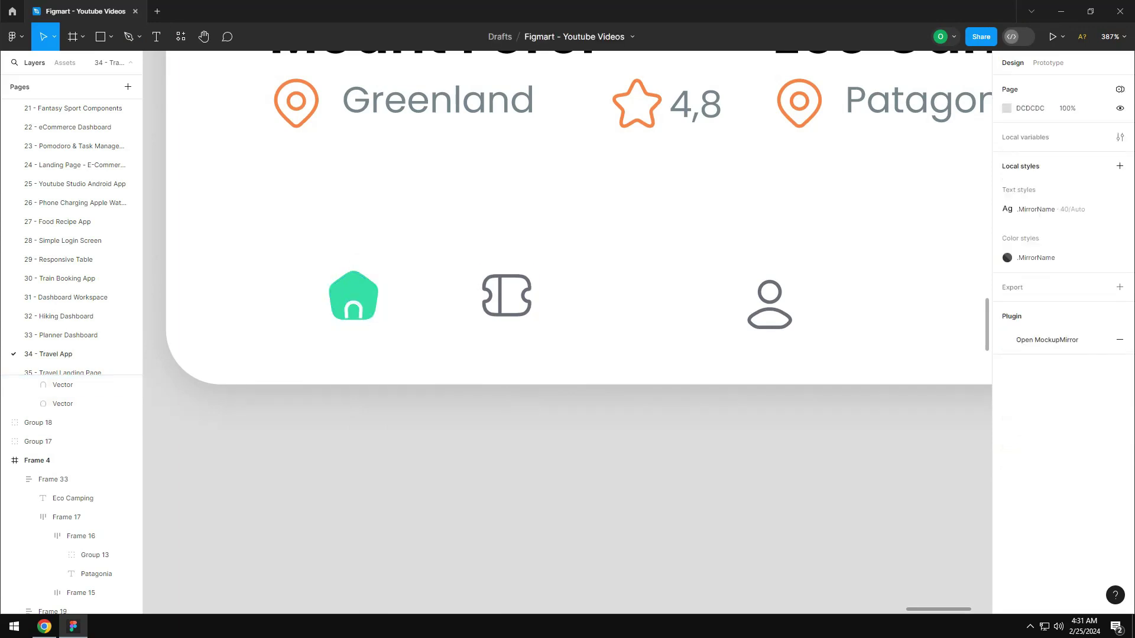
pyautogui.scroll(3, 350, 330)
pyautogui.click(355, 299)
pyautogui.doubleClick(355, 299)
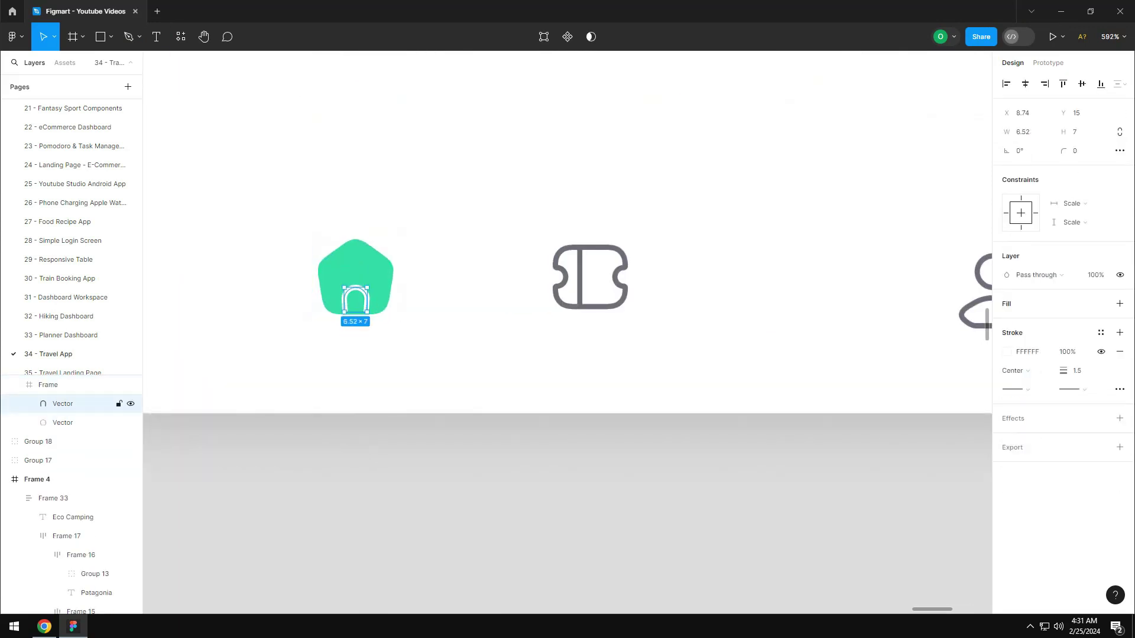
pyautogui.press('Escape')
# - Copy the bookmark icon from beside Book Now into the right phone's navigation
pyautogui.scroll(-5, 355, 301)
pyautogui.scroll(-3, 354, 302)
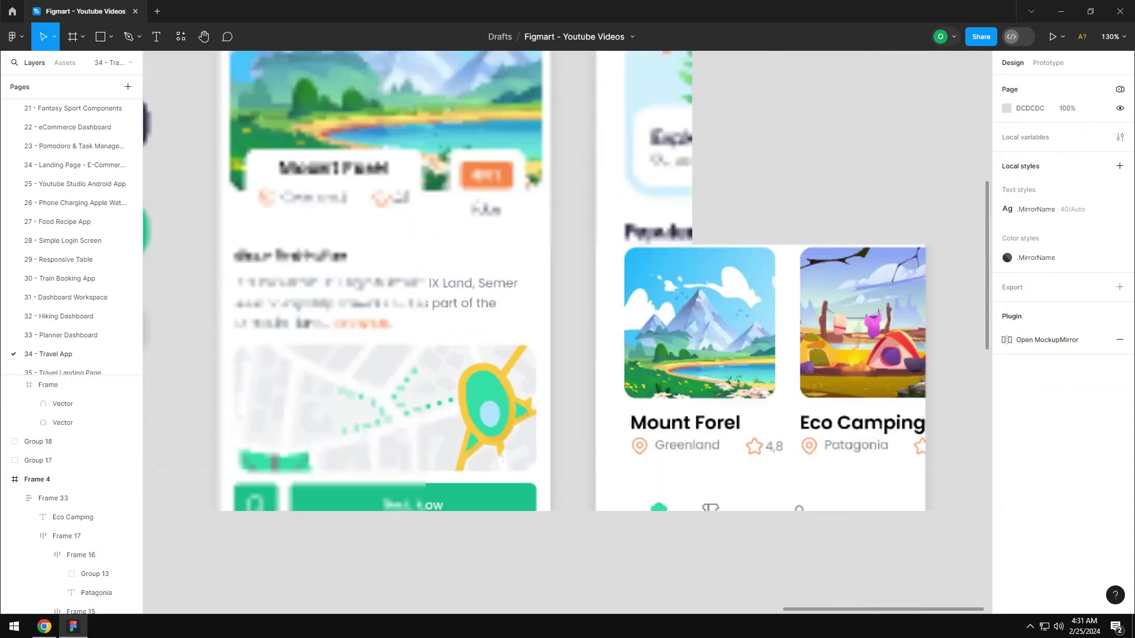
pyautogui.scroll(-2, 354, 301)
pyautogui.click(199, 339)
pyautogui.press('Escape')
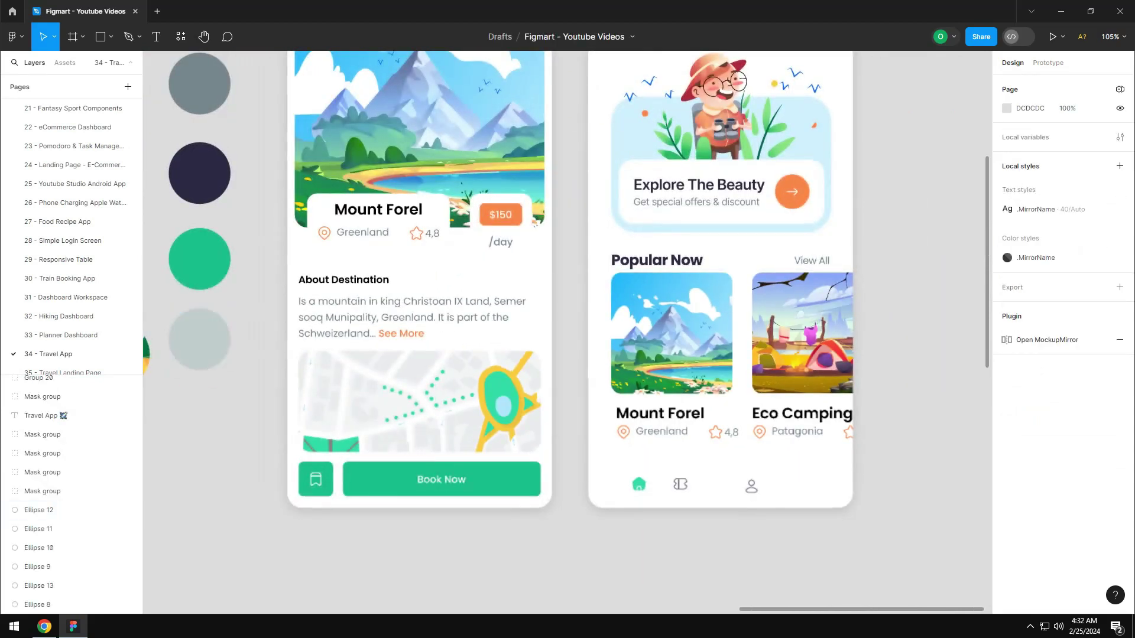
pyautogui.click(751, 486)
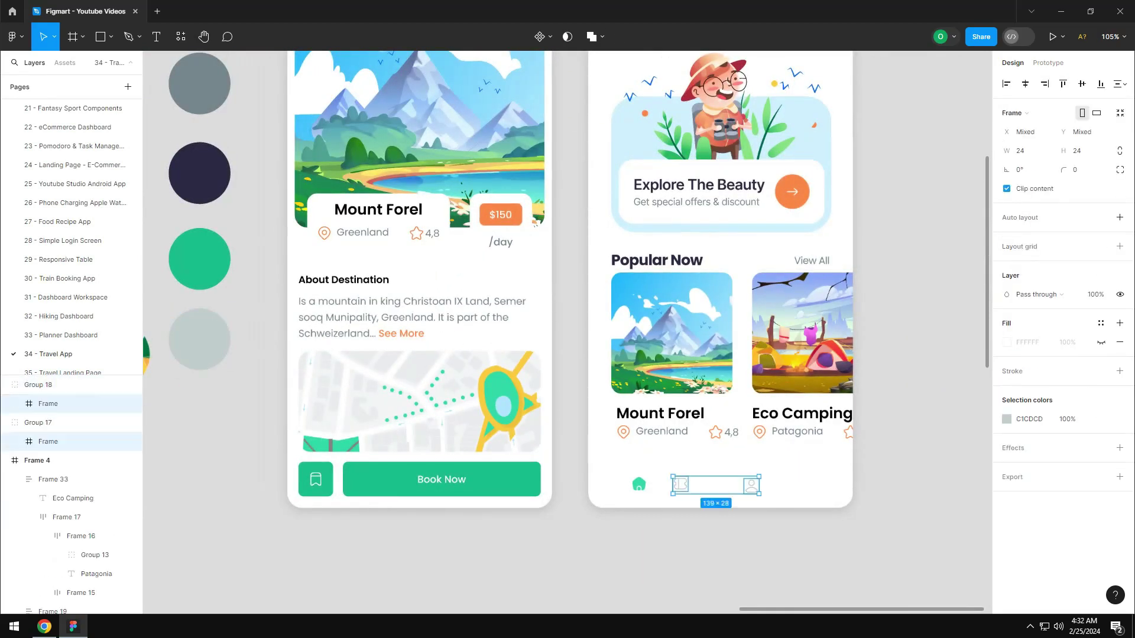
pyautogui.press('Escape')
pyautogui.click(316, 479)
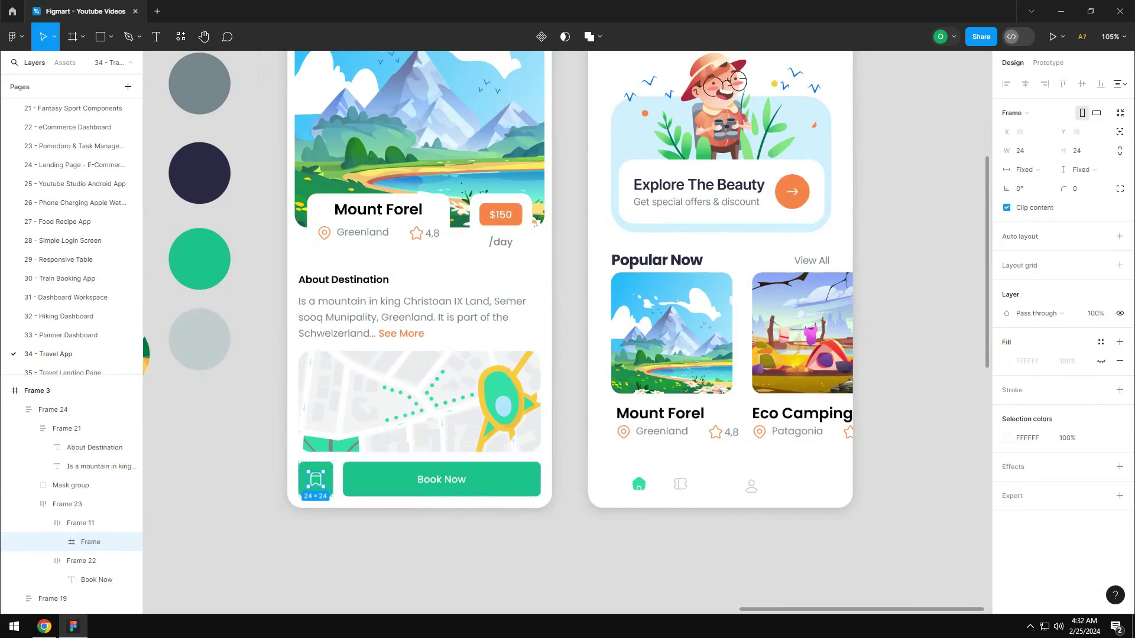
pyautogui.moveTo(316, 479); pyautogui.dragTo(713, 480)
pyautogui.press('Escape')
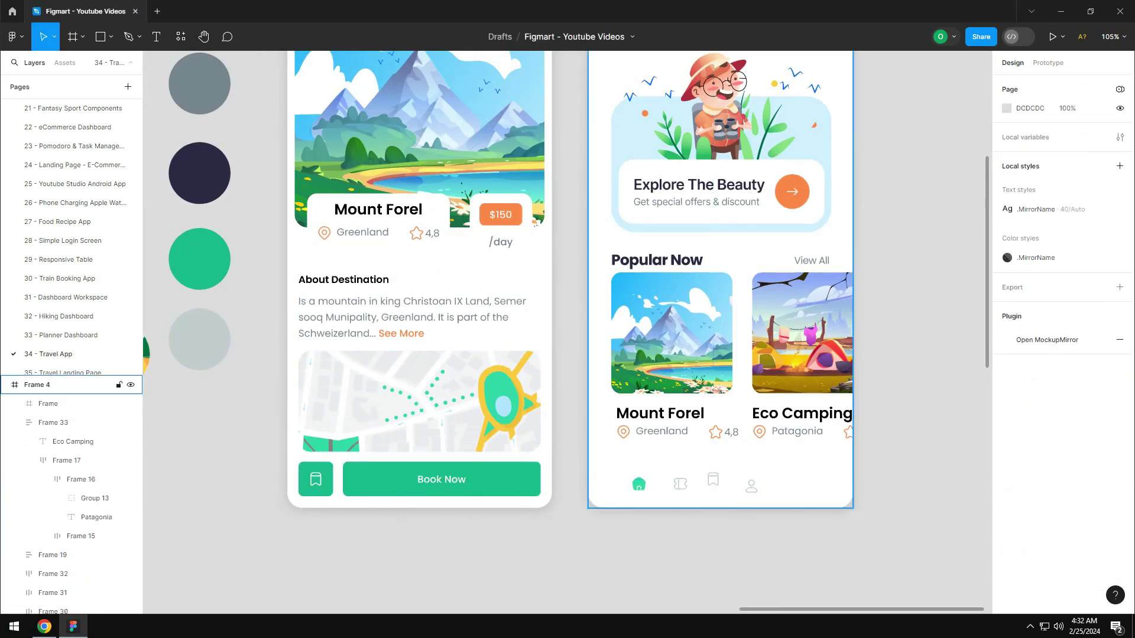
# - Top-align the four nav icons and distribute them evenly horizontally
pyautogui.scroll(5, 804, 491)
pyautogui.click(317, 393)
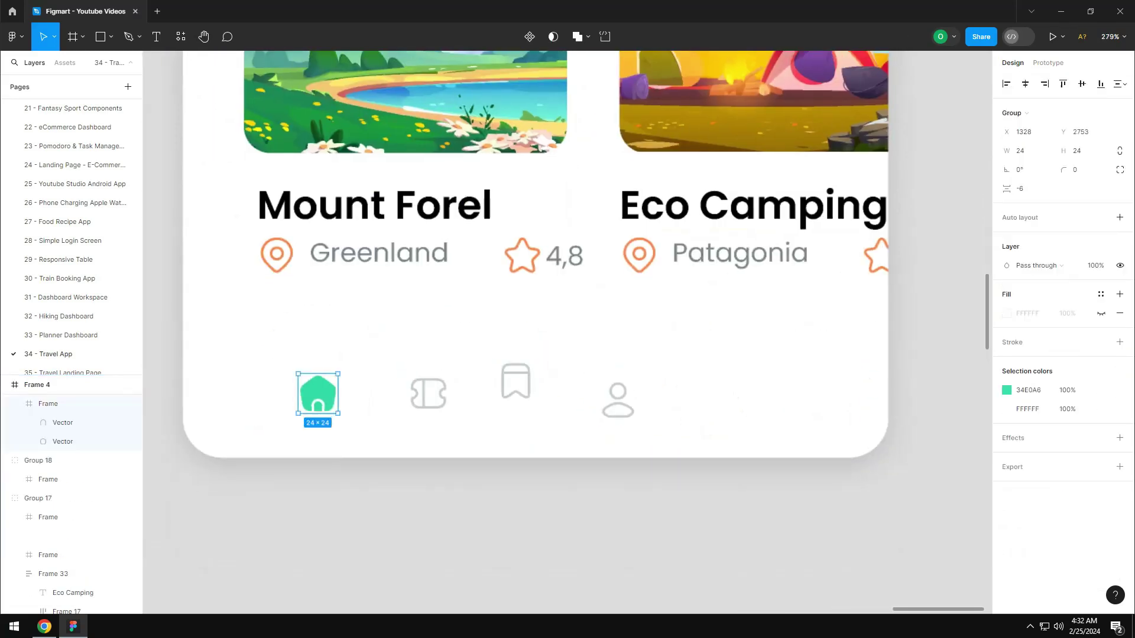
pyautogui.keyDown('shift'); pyautogui.click(428, 394); pyautogui.keyUp('shift')
pyautogui.keyDown('shift'); pyautogui.click(515, 382); pyautogui.keyUp('shift')
pyautogui.keyDown('shift'); pyautogui.click(617, 400); pyautogui.keyUp('shift')
pyautogui.hotkey('alt', 'w')
pyautogui.click(1120, 83)
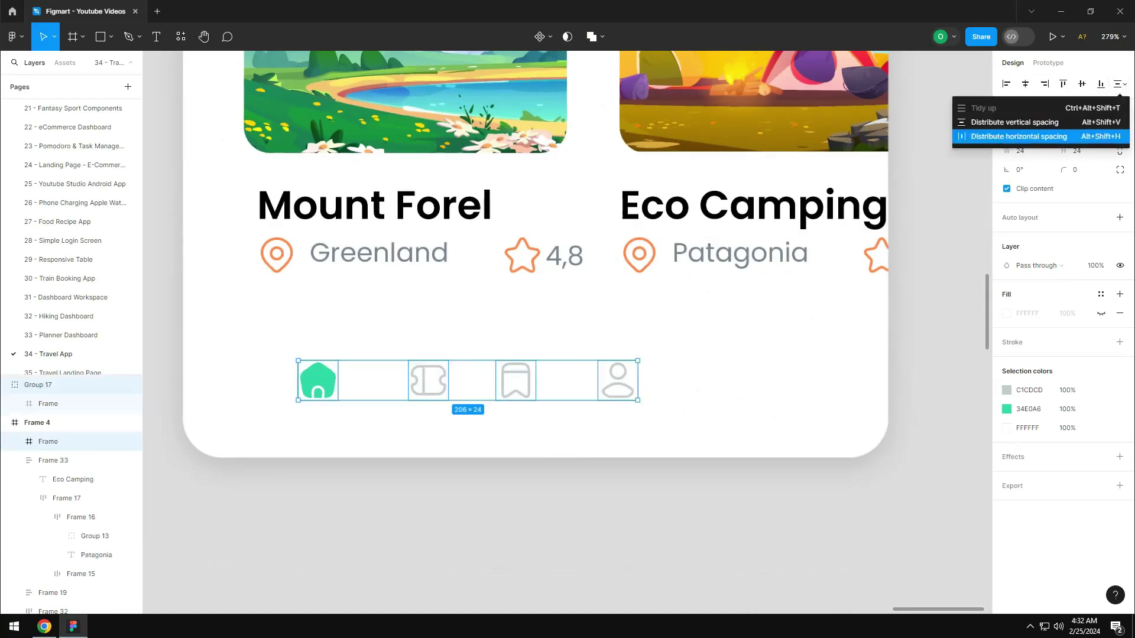
pyautogui.click(1028, 134)
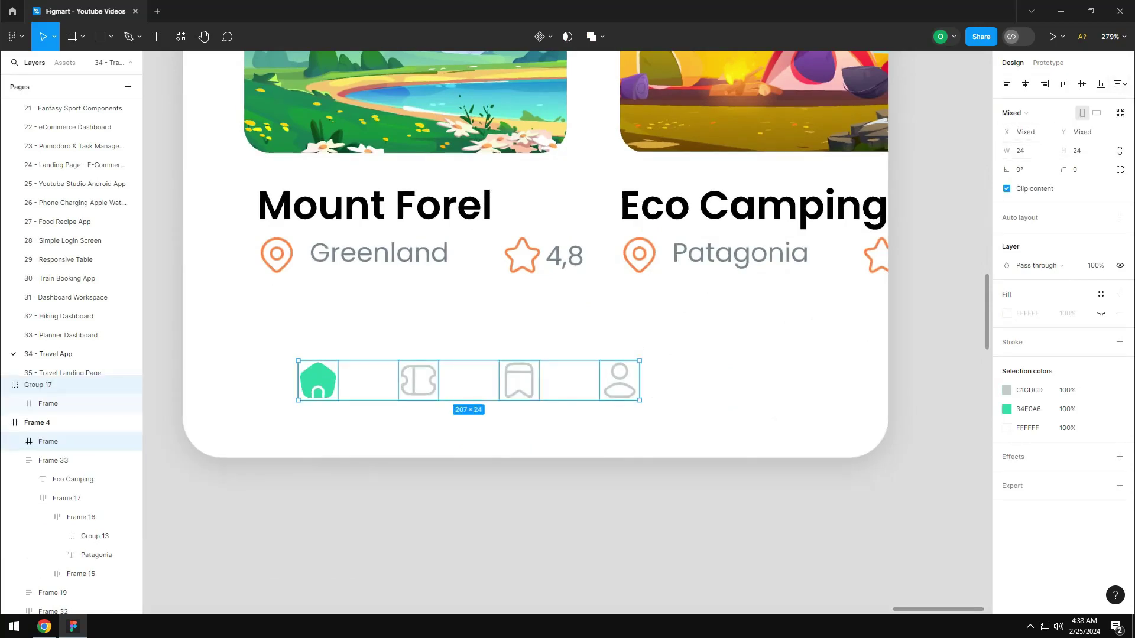
pyautogui.press('Escape')
# - Add a '4' text near the nav, trim its vertical space, and wrap it in auto layout
pyautogui.press('t')
pyautogui.click(558, 452)
pyautogui.write('4')
pyautogui.press('Escape')
pyautogui.moveTo(558, 452); pyautogui.dragTo(558, 433)
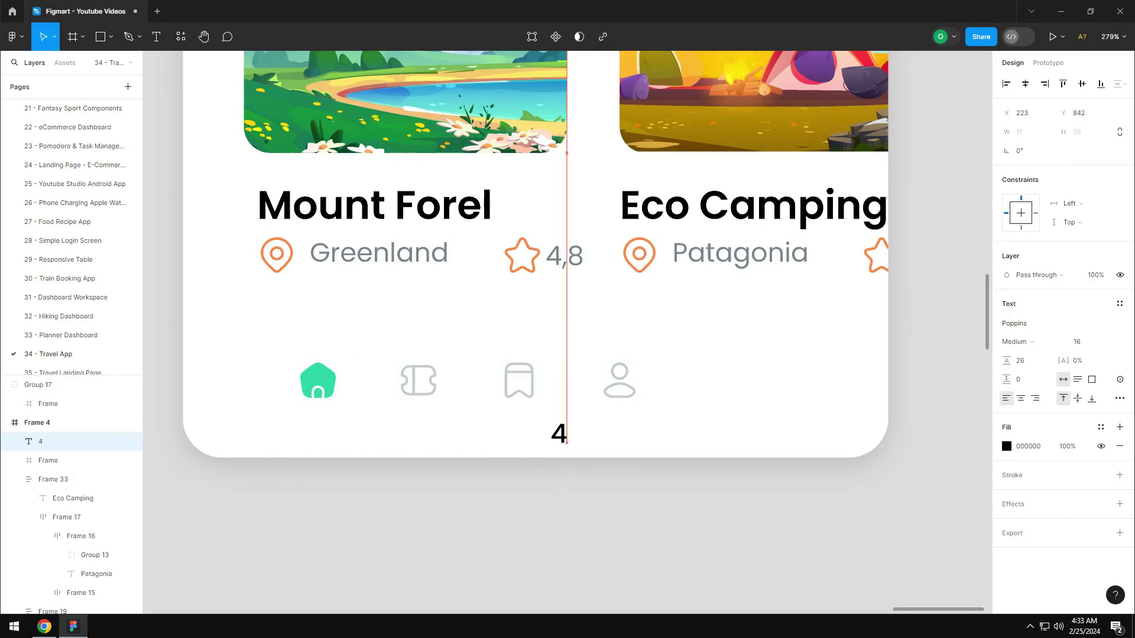
pyautogui.click(1119, 397)
pyautogui.click(978, 514)
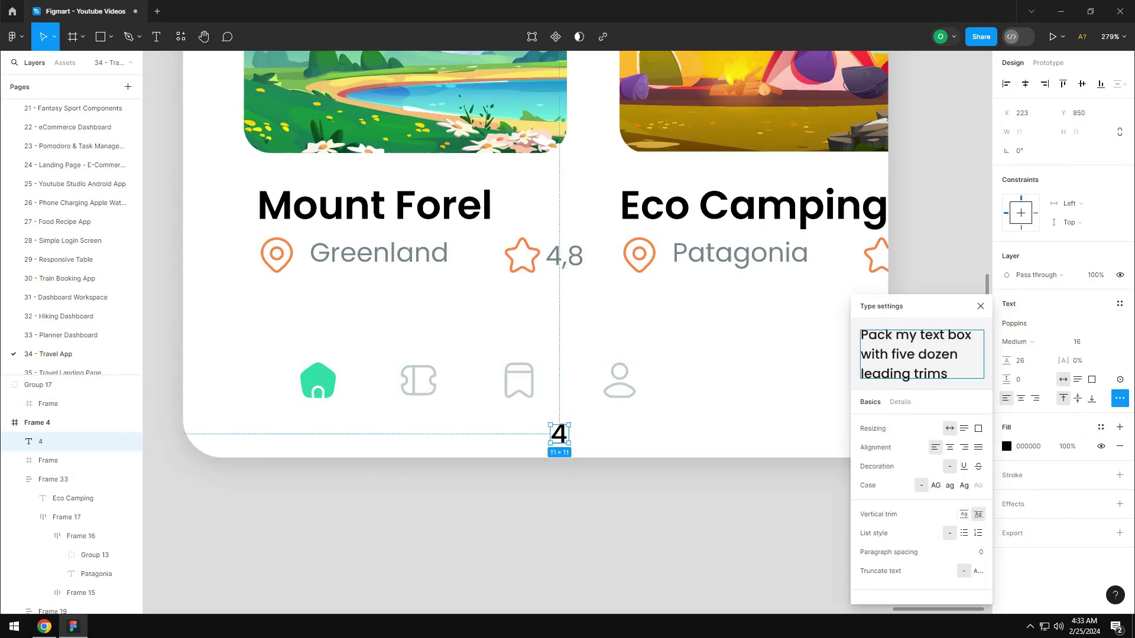
pyautogui.hotkey('shift', 'a')
pyautogui.write('f')
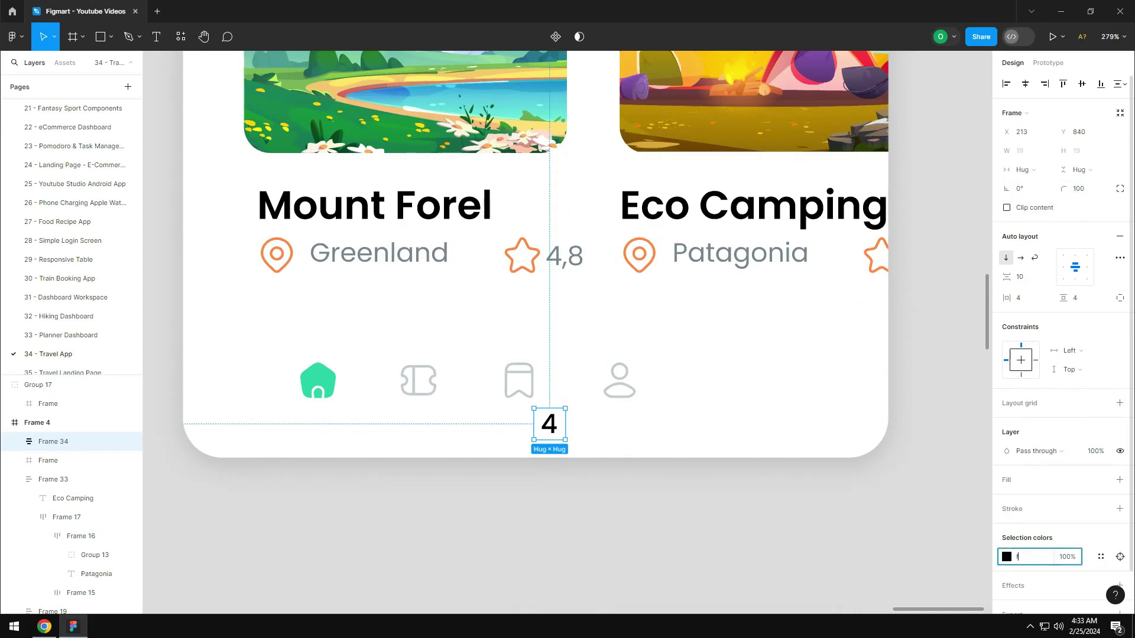
# - Style the badge with a green 34E0A6 fill and a white 4 at font size 14
pyautogui.press('Return')
pyautogui.click(1119, 479)
pyautogui.click(1006, 499)
pyautogui.click(867, 473)
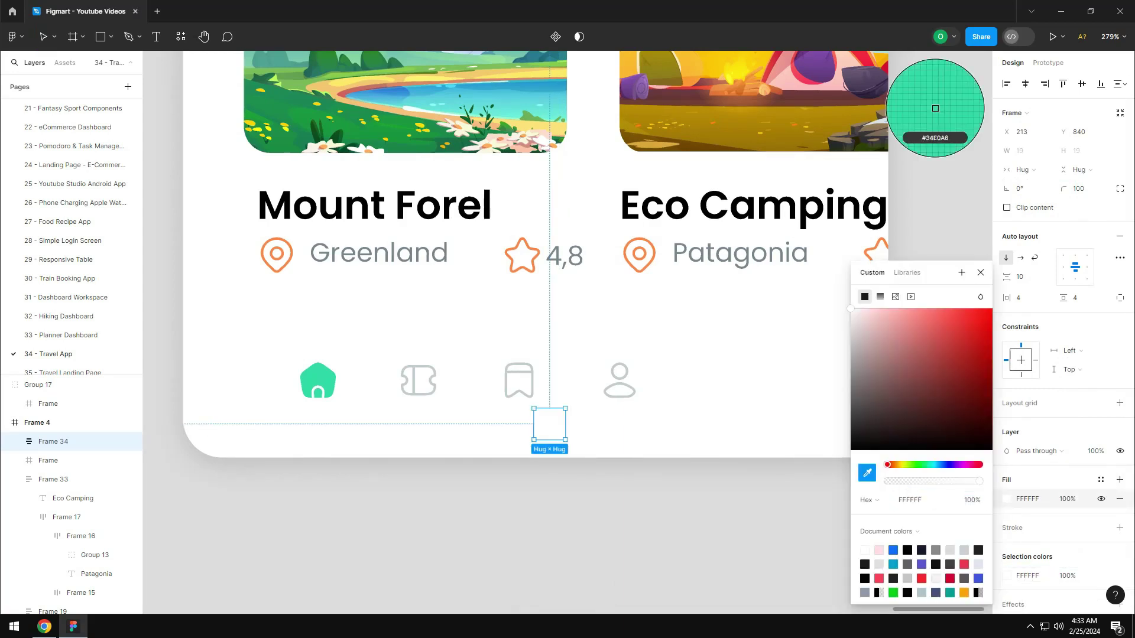
pyautogui.click(935, 109)
pyautogui.press('Escape')
pyautogui.press('Return')
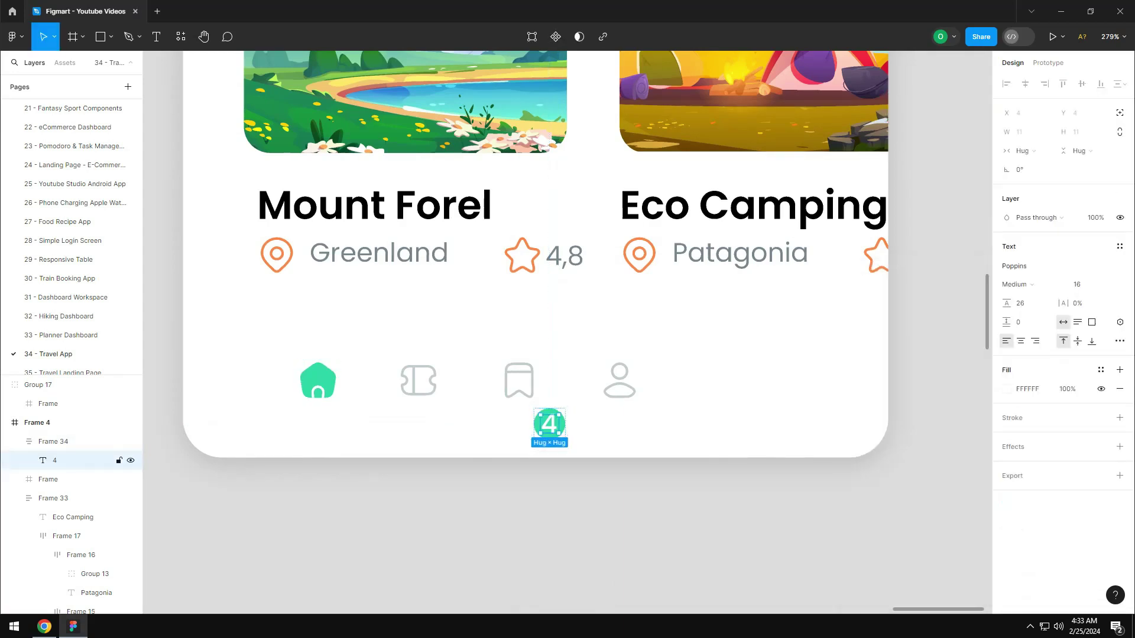
pyautogui.write('14')
pyautogui.press('Return')
pyautogui.press('Escape')
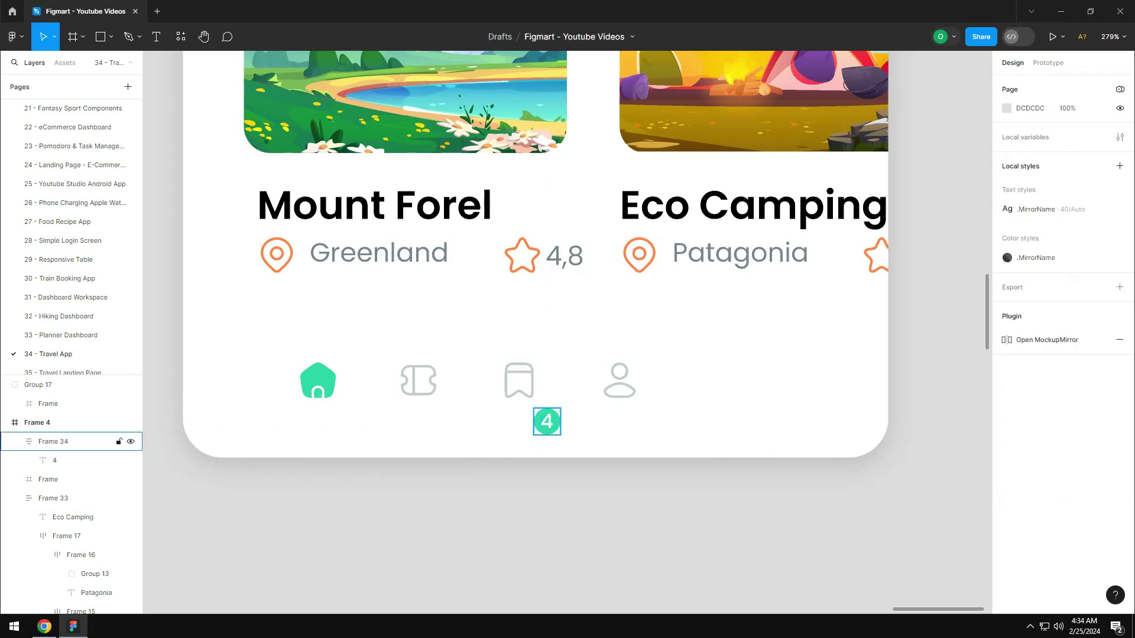
# - Group the badge onto the bookmark icon in a centered 48×48 auto-layout frame
pyautogui.moveTo(547, 421)
pyautogui.mouseDown()
pyautogui.moveTo(520, 374)
pyautogui.moveTo(535, 367)
pyautogui.mouseUp()
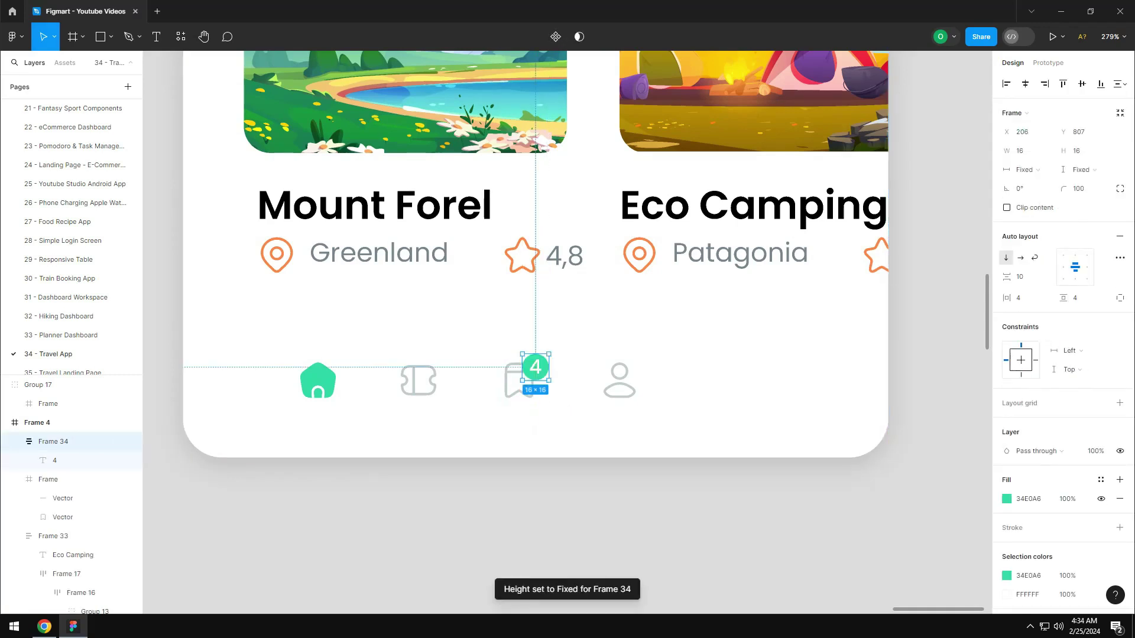
pyautogui.keyDown('shift'); pyautogui.click(77, 479); pyautogui.keyUp('shift')
pyautogui.hotkey('ctrl', 'g')
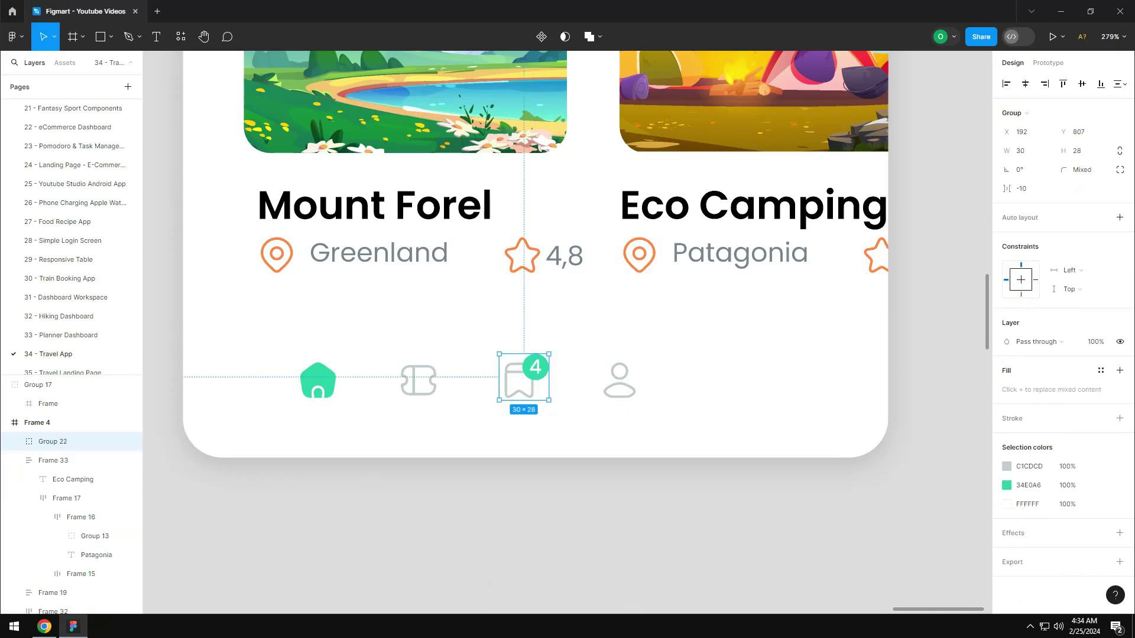
pyautogui.hotkey('shift', 'a')
pyautogui.hotkey('ctrl', 'z')
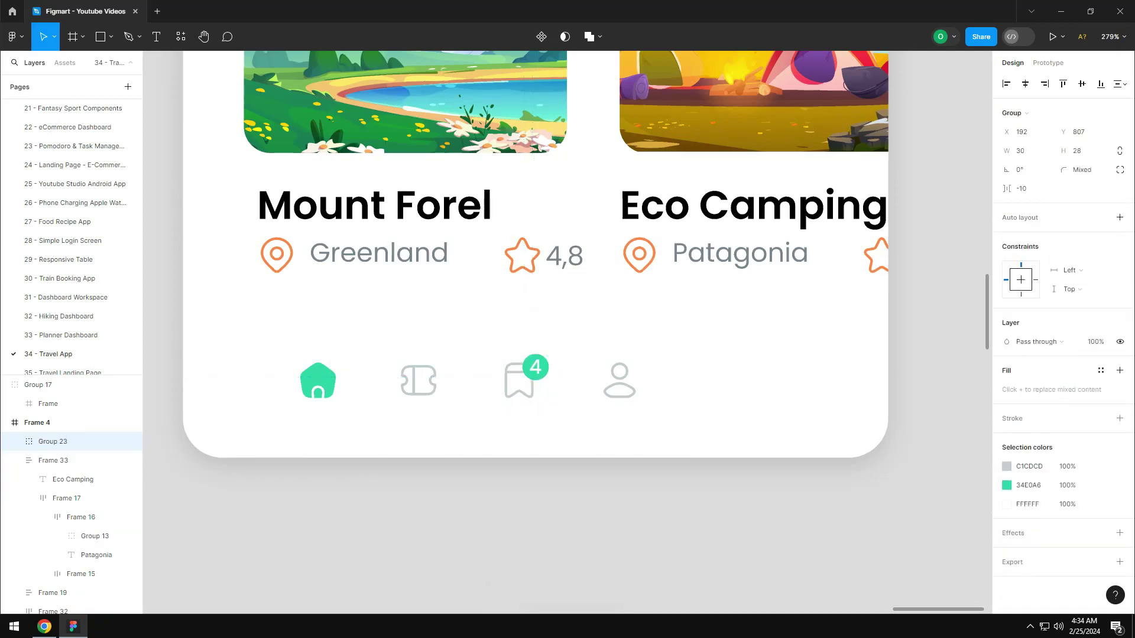
pyautogui.hotkey('shift', 'a')
pyautogui.write('48')
pyautogui.press('Tab')
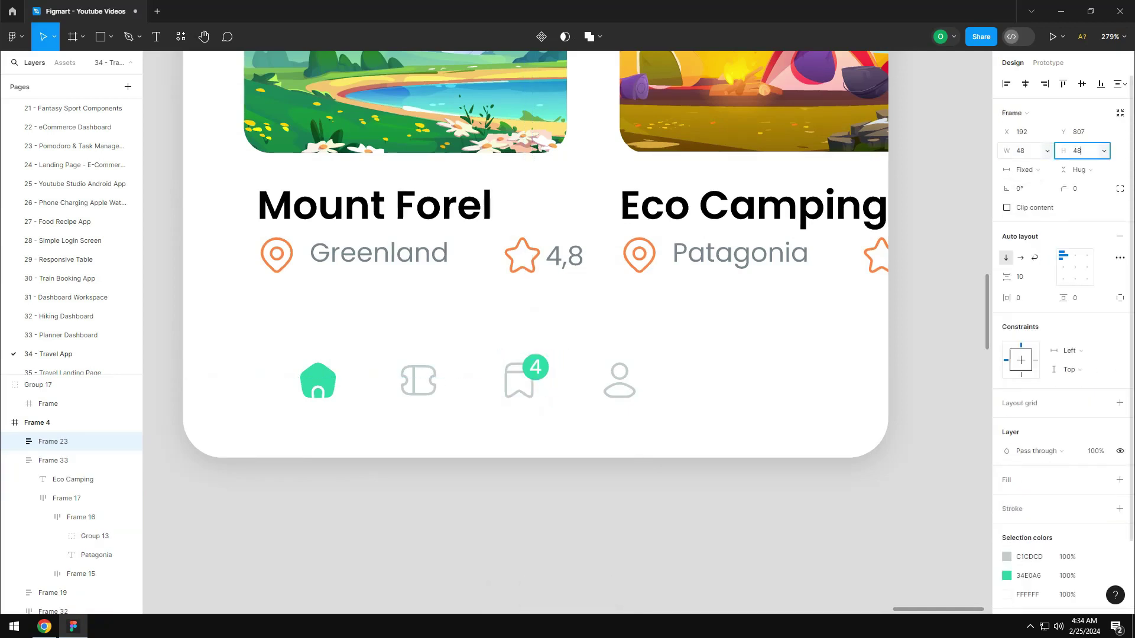
pyautogui.write('48')
pyautogui.press('Return')
pyautogui.click(1074, 267)
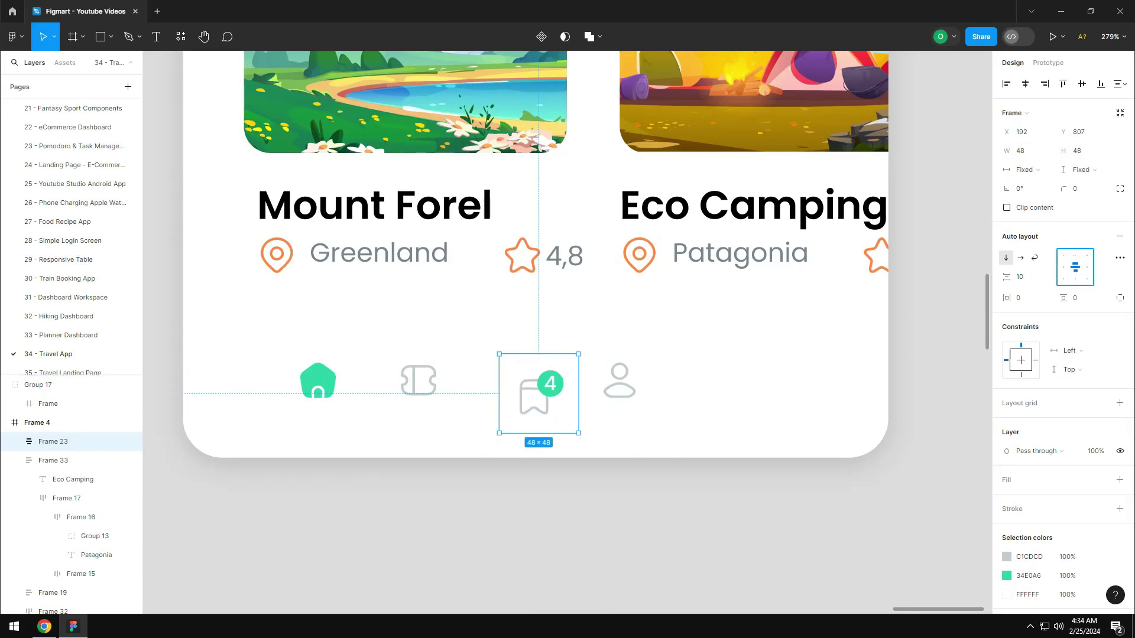
# - Wrap the profile and ticket icons in centered 48×48 auto-layout frames
pyautogui.click(37, 385)
pyautogui.hotkey('shift', 'a')
pyautogui.write('48')
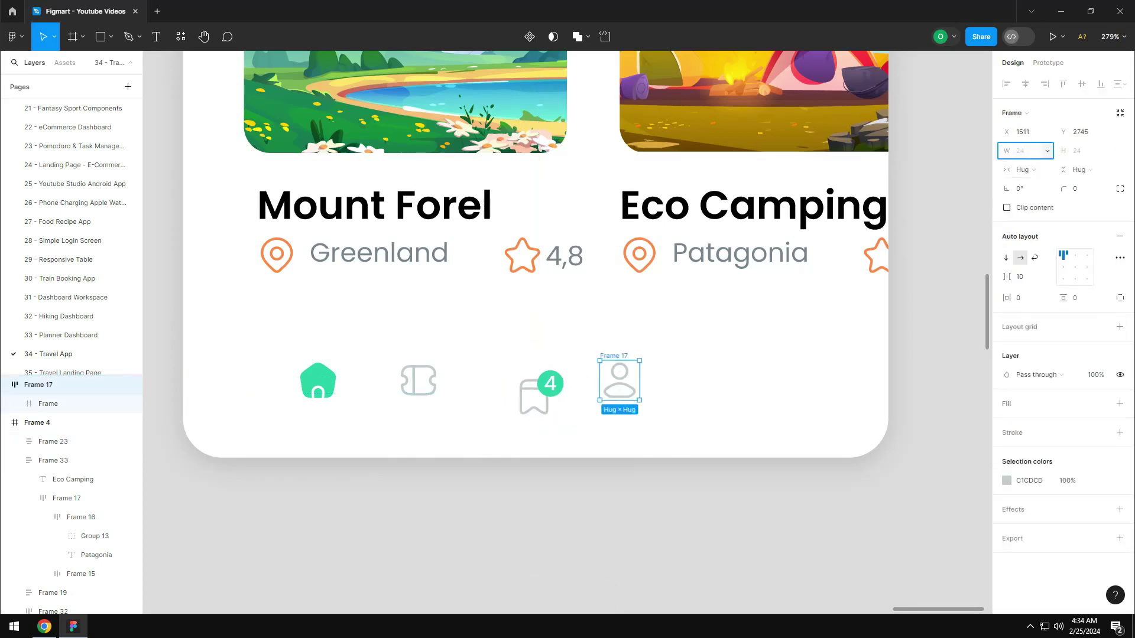
pyautogui.press('Tab')
pyautogui.write('48')
pyautogui.press('Return')
pyautogui.click(1075, 268)
pyautogui.click(418, 380)
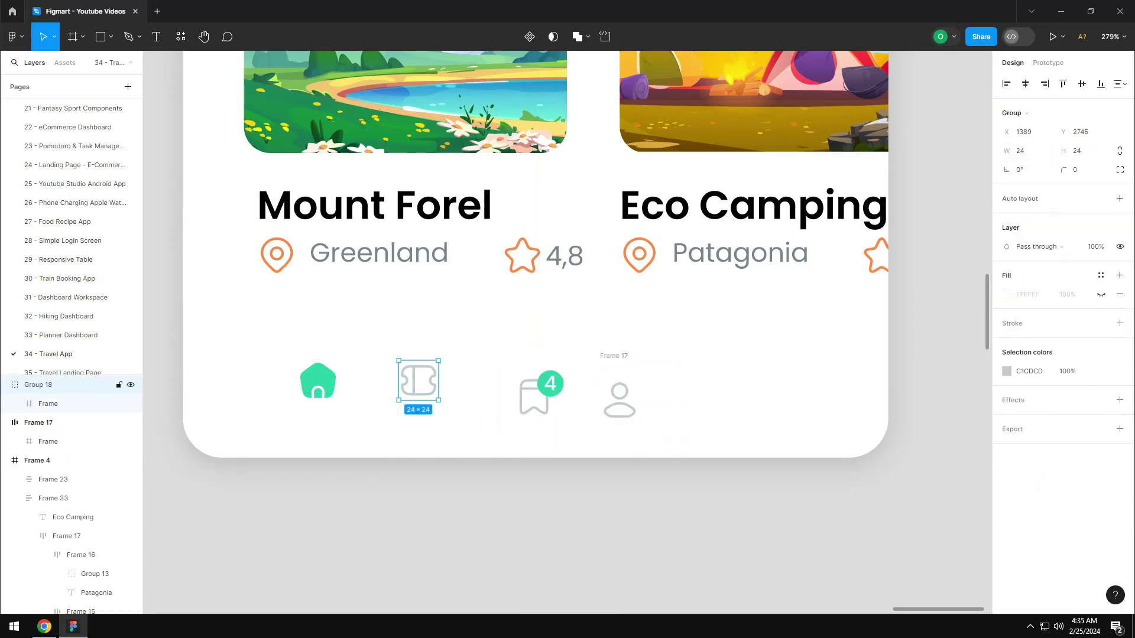
pyautogui.hotkey('shift', 'a')
pyautogui.write('48')
pyautogui.press('Return')
pyautogui.click(1074, 267)
# - Wrap the home icon in a centered 48×48 auto-layout frame
pyautogui.click(618, 400)
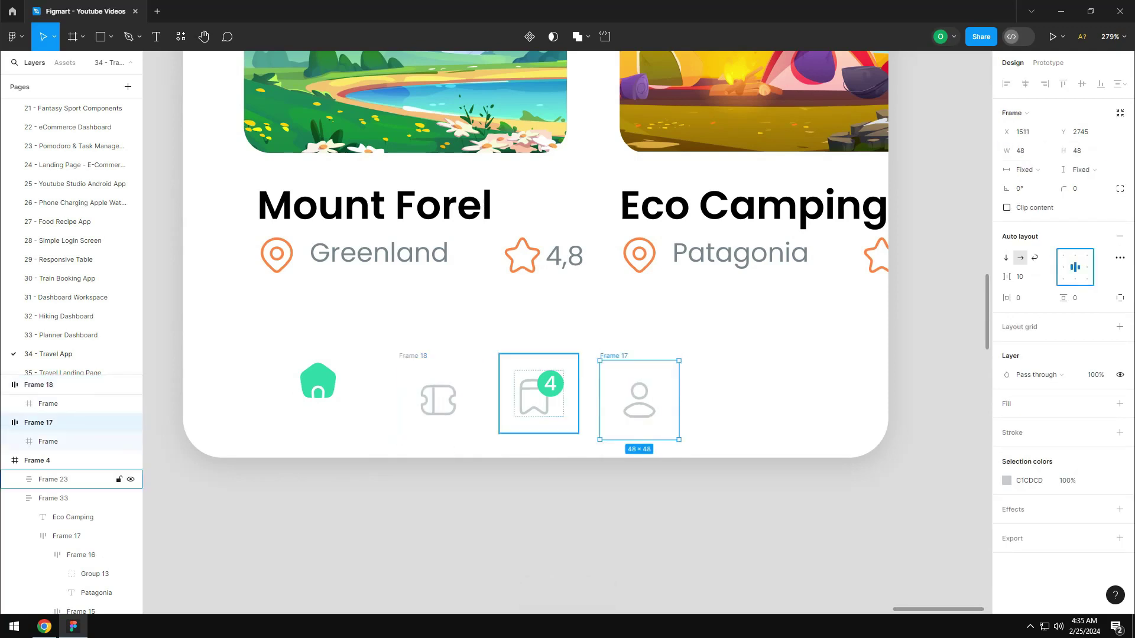
pyautogui.click(318, 384)
pyautogui.hotkey('shift', 'a')
pyautogui.click(1023, 151)
pyautogui.write('48')
pyautogui.press('Return')
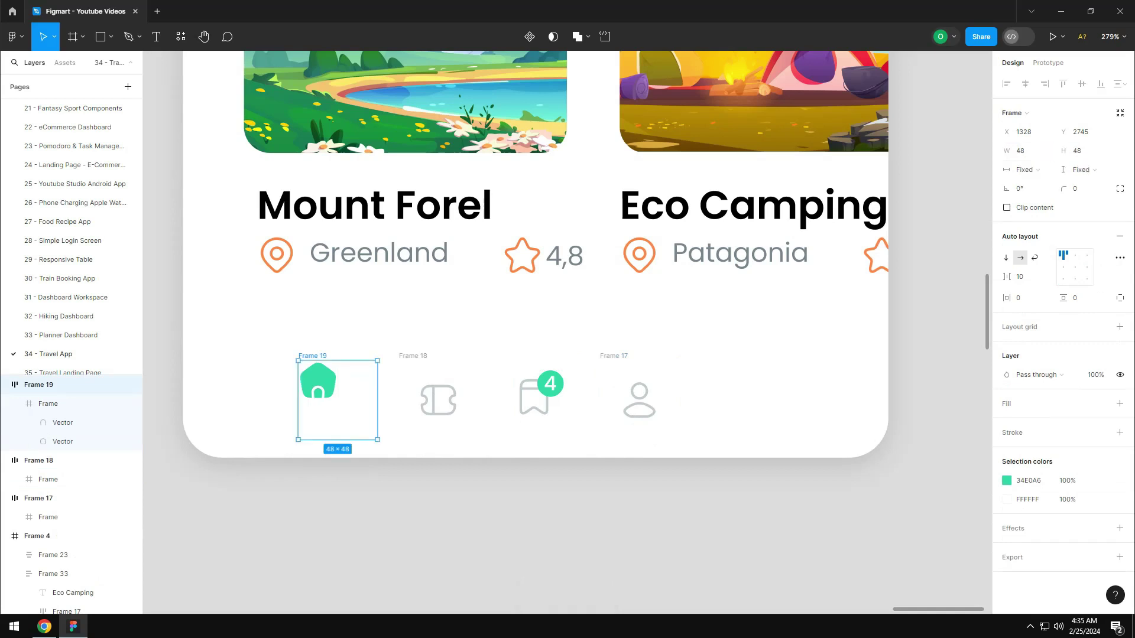
pyautogui.click(1074, 268)
# - Combine the four icon frames into one auto-layout row and move it into the bottom bar
pyautogui.keyDown('shift'); pyautogui.click(438, 400); pyautogui.keyUp('shift')
pyautogui.keyDown('shift'); pyautogui.click(535, 396); pyautogui.keyUp('shift')
pyautogui.keyDown('shift'); pyautogui.click(639, 402); pyautogui.keyUp('shift')
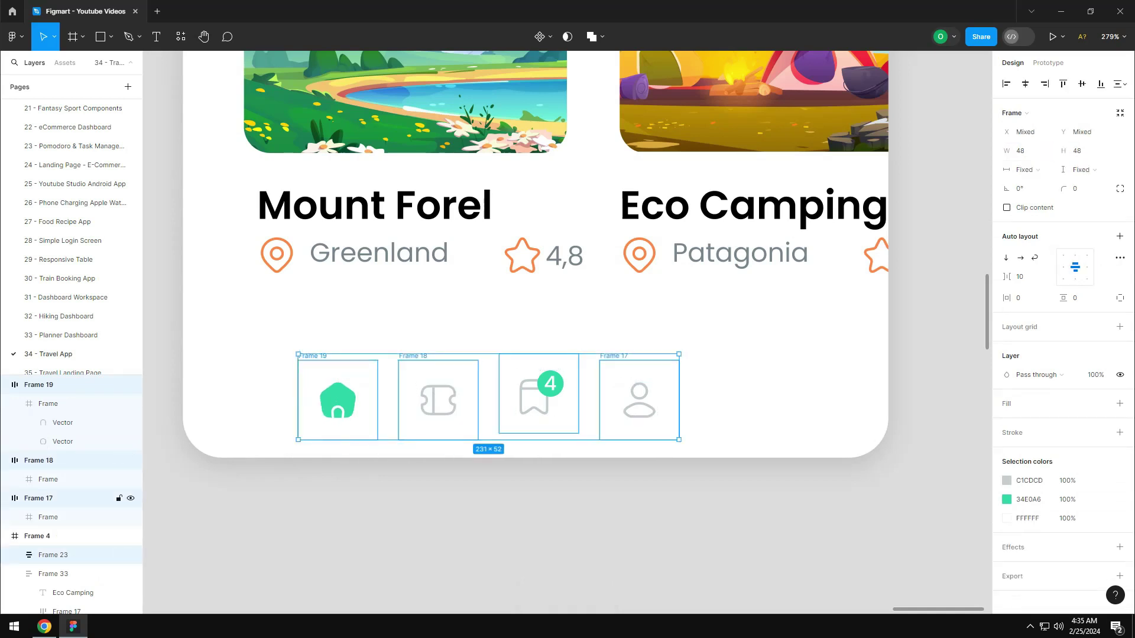
pyautogui.hotkey('shift', 'a')
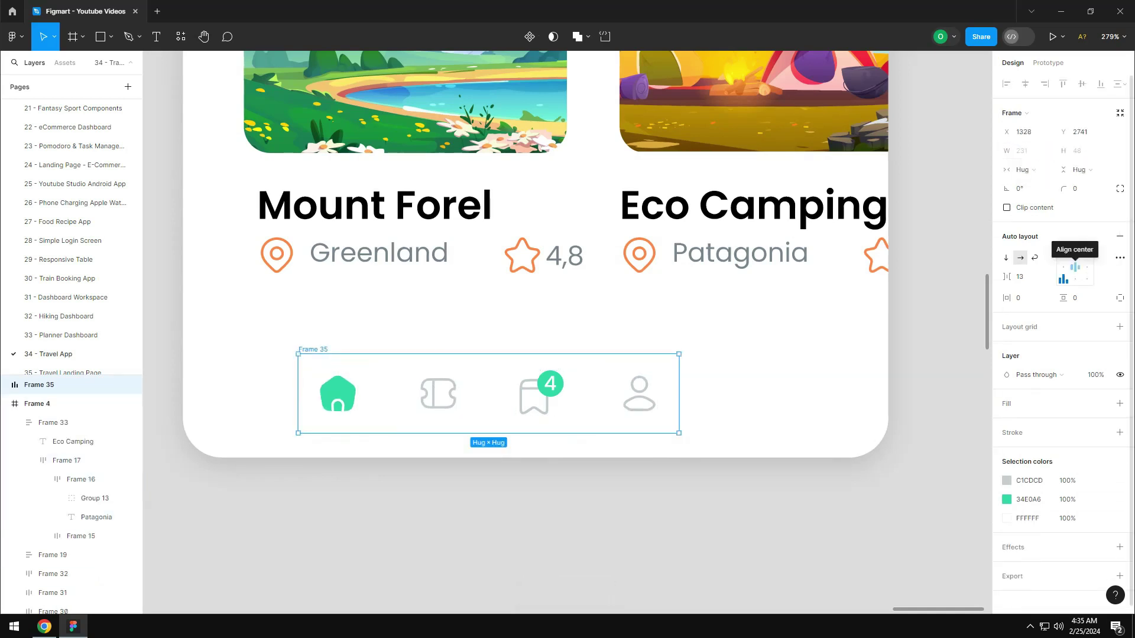
pyautogui.moveTo(488, 393); pyautogui.dragTo(439, 380)
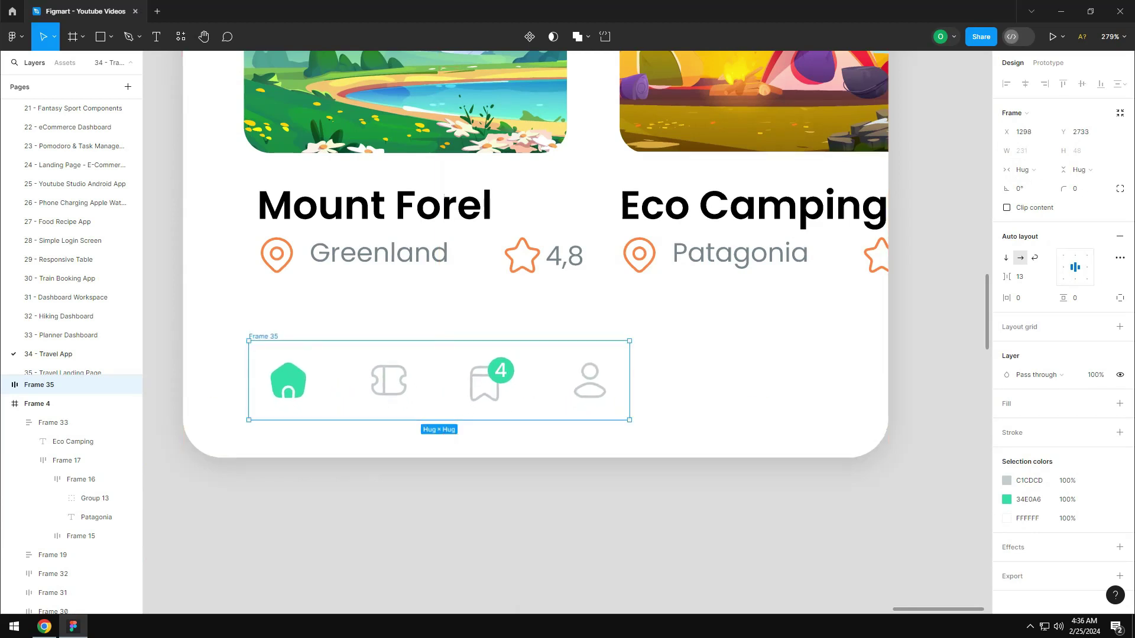
# - Stretch the icon row to 354 wide with Auto spacing between icons
pyautogui.moveTo(629, 380); pyautogui.dragTo(849, 380)
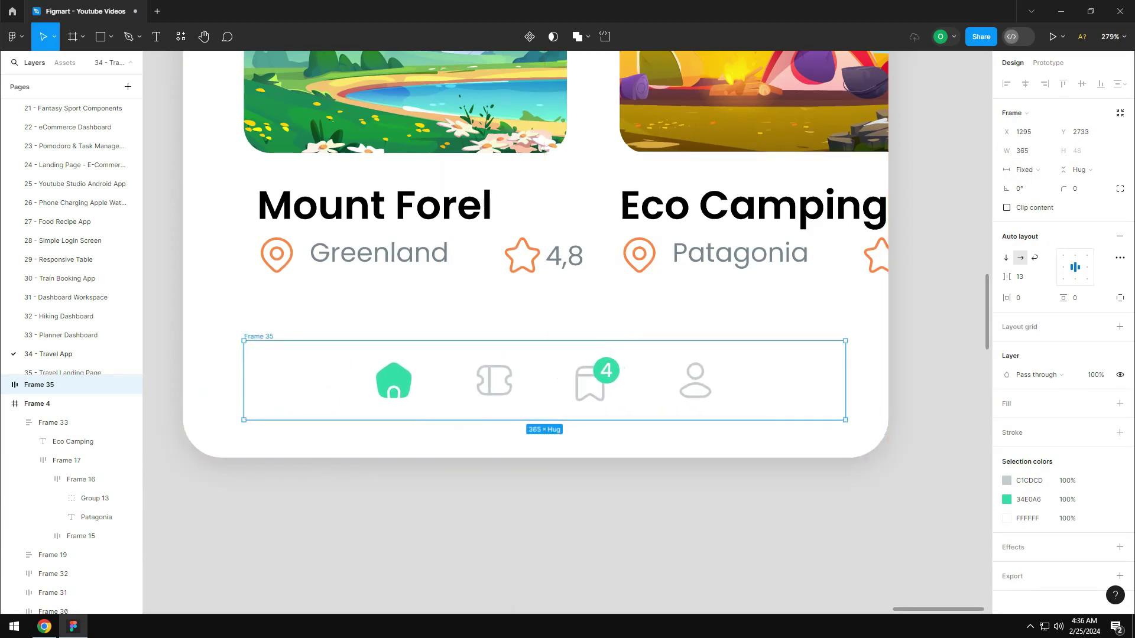
pyautogui.hotkey('ctrl', 'shift', 'Left')
pyautogui.write('35')
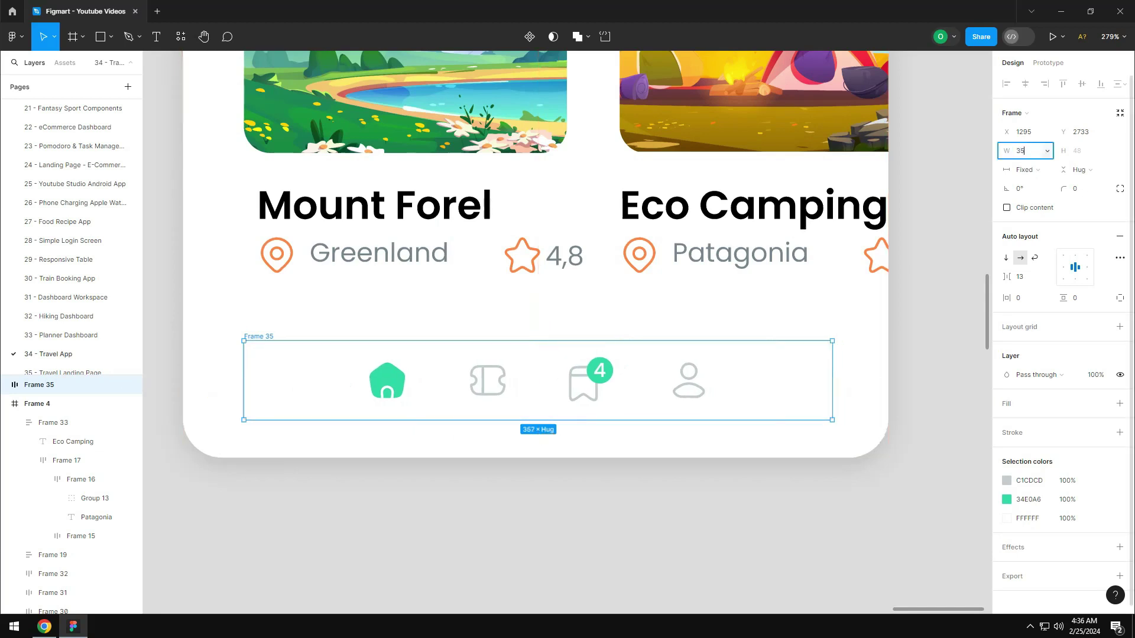
pyautogui.write('4')
pyautogui.press('Return')
pyautogui.click(1047, 277)
pyautogui.click(1023, 312)
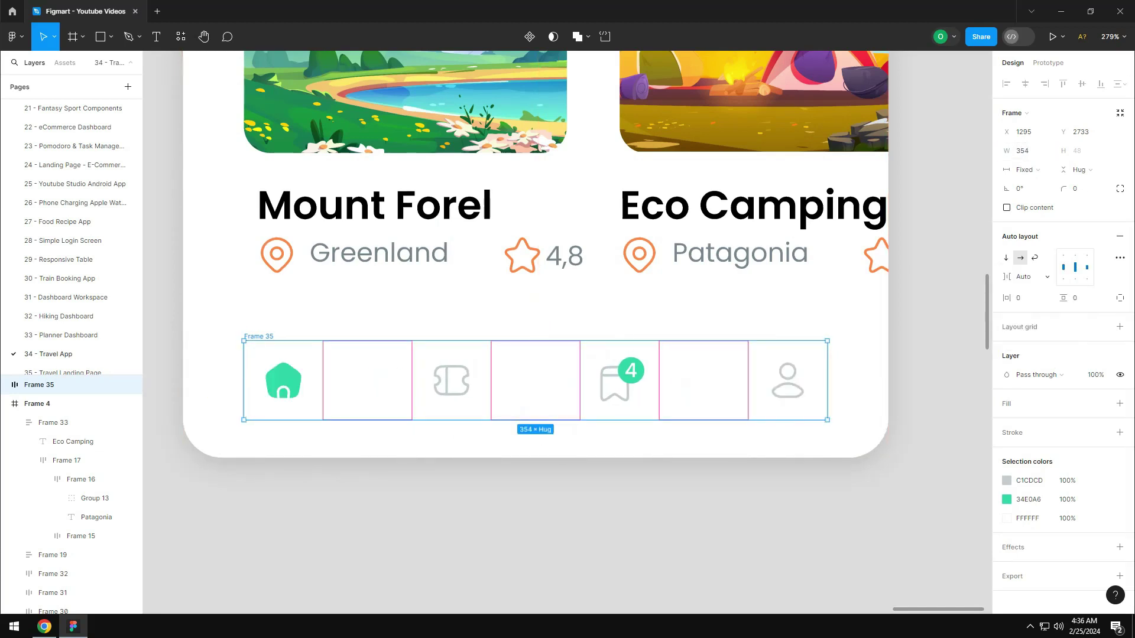
pyautogui.press('Escape')
pyautogui.scroll(-3, 568, 266)
pyautogui.hscroll(-3, 568, 266)
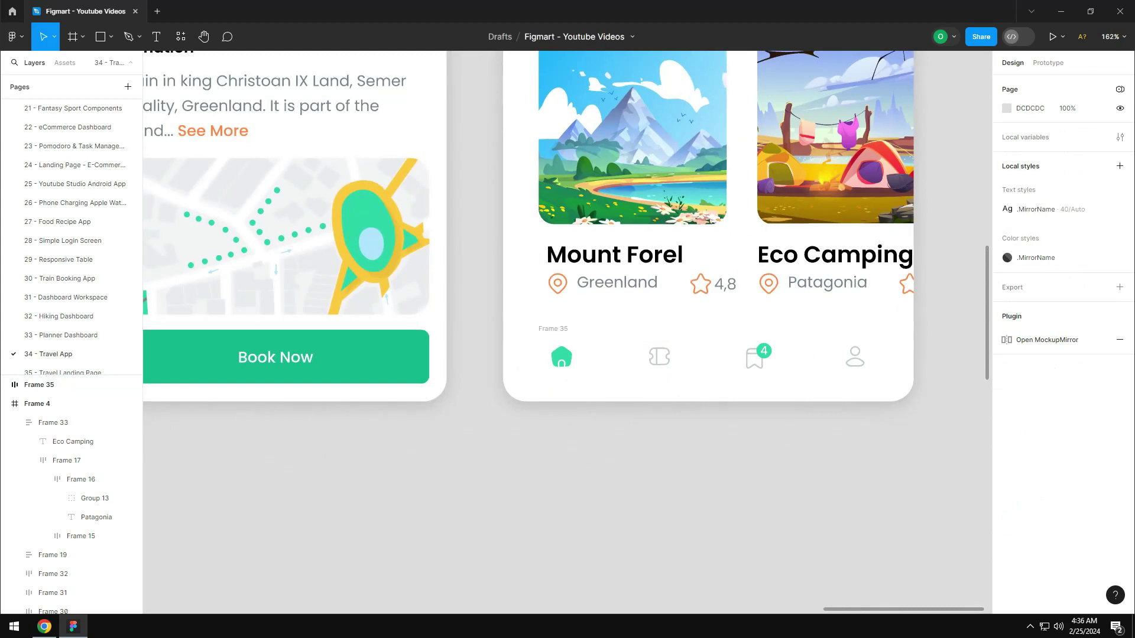
# - Change the Mount Forel and Eco Camping card titles to SemiBold font weight
pyautogui.scroll(-3, 567, 266)
pyautogui.scroll(-2, 567, 266)
pyautogui.scroll(1, 567, 266)
pyautogui.hscroll(2, 568, 266)
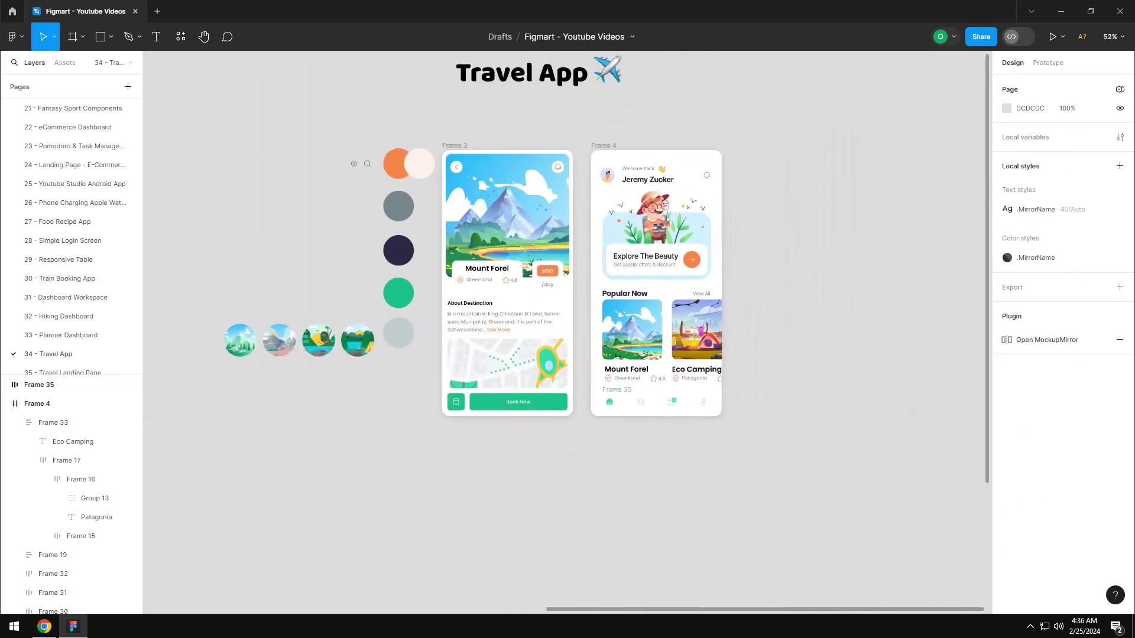
pyautogui.keyDown('ctrl'); pyautogui.click(648, 369); pyautogui.keyUp('ctrl')
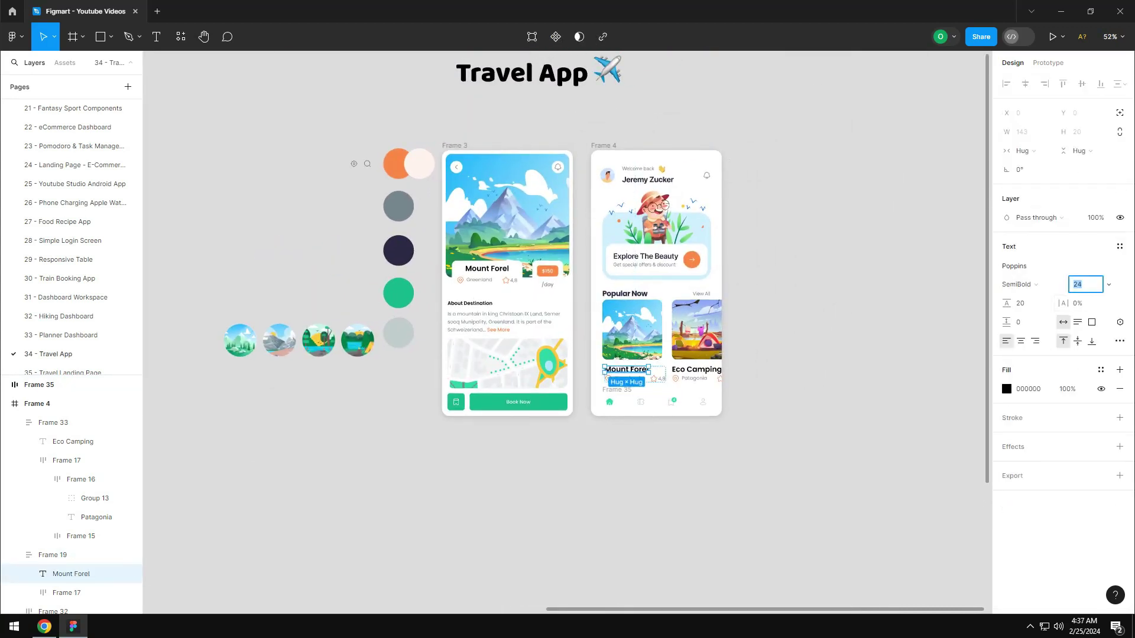
pyautogui.click(1016, 284)
pyautogui.keyDown('ctrl'); pyautogui.click(698, 370); pyautogui.keyUp('ctrl')
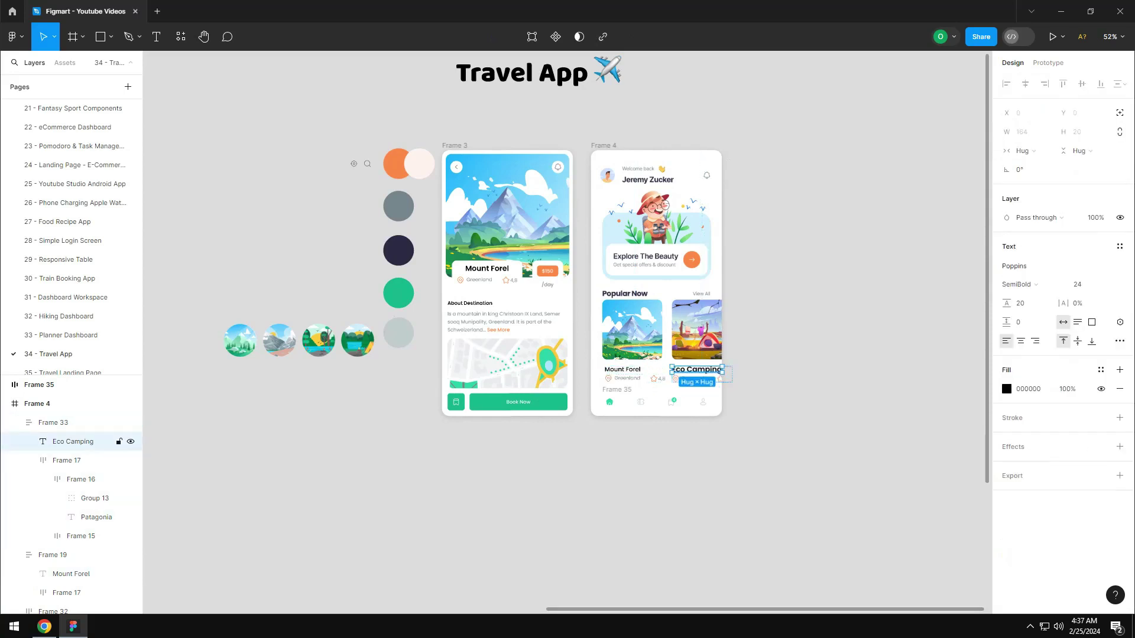
pyautogui.click(1017, 284)
pyautogui.keyDown('ctrl'); pyautogui.click(627, 294); pyautogui.keyUp('ctrl')
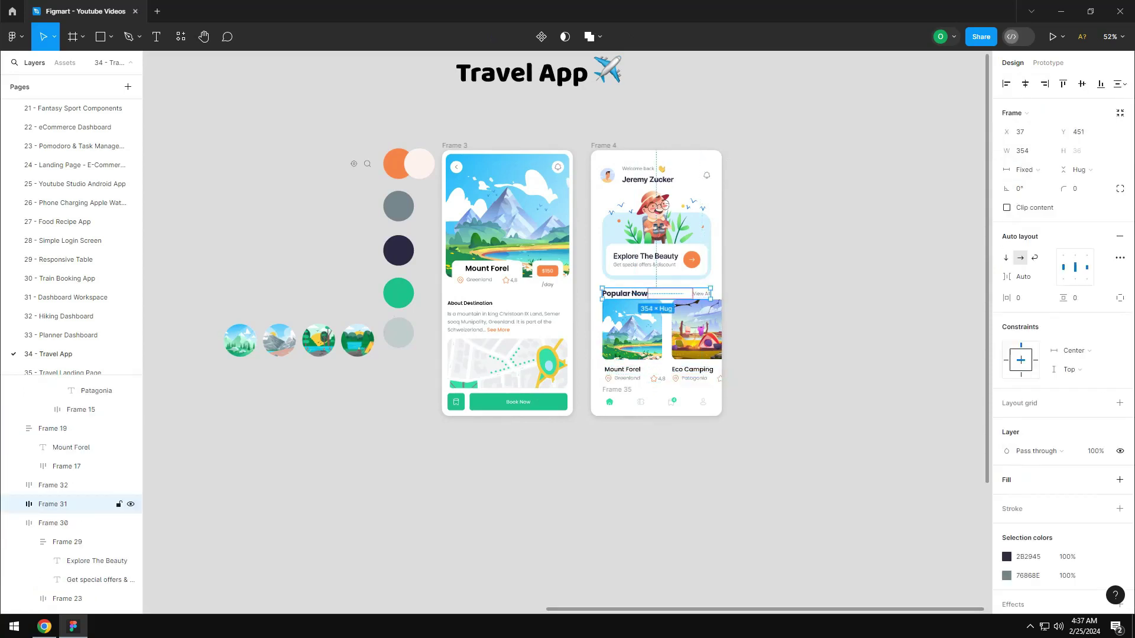
pyautogui.press('Escape')
# - Check the destination card pair, then select Frame 3, the destination detail screen
pyautogui.click(53, 485)
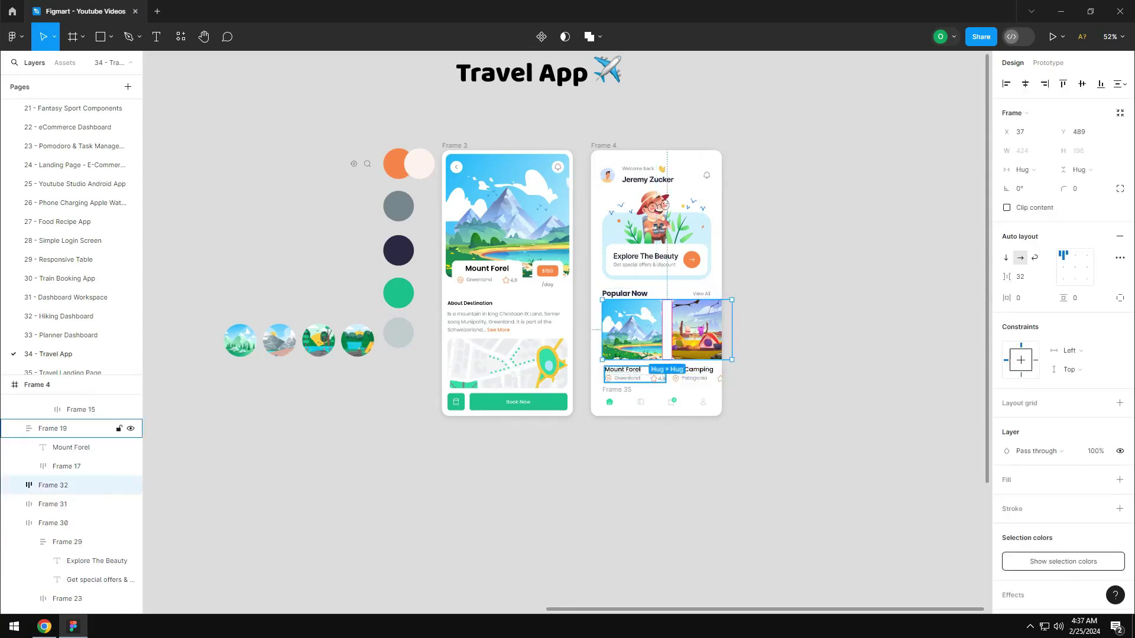
pyautogui.press('Return')
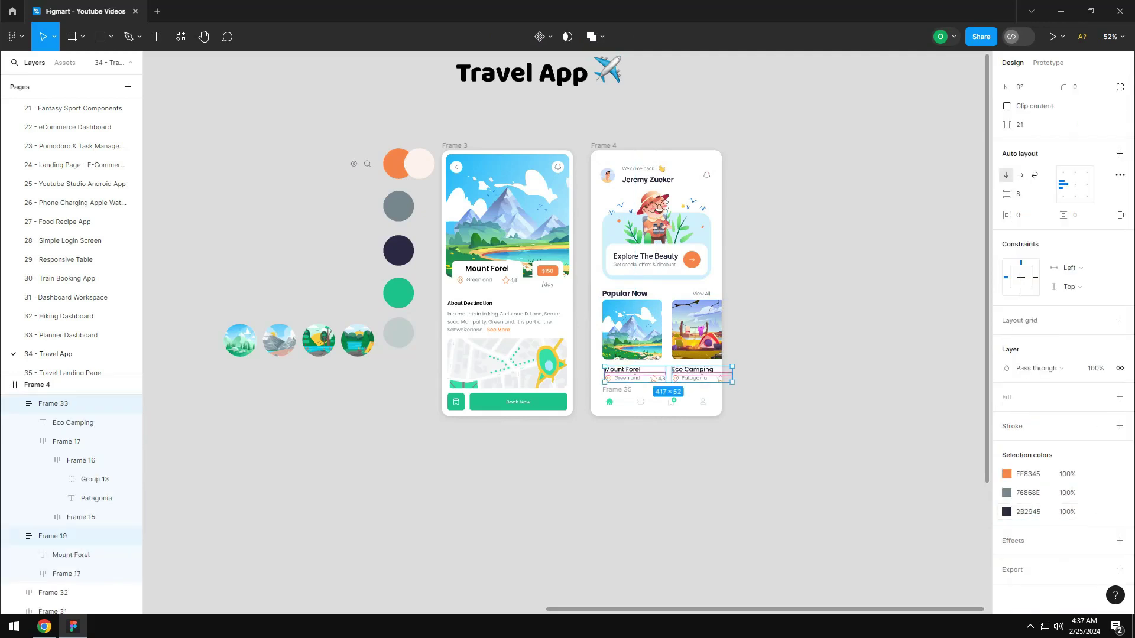
pyautogui.press('Escape')
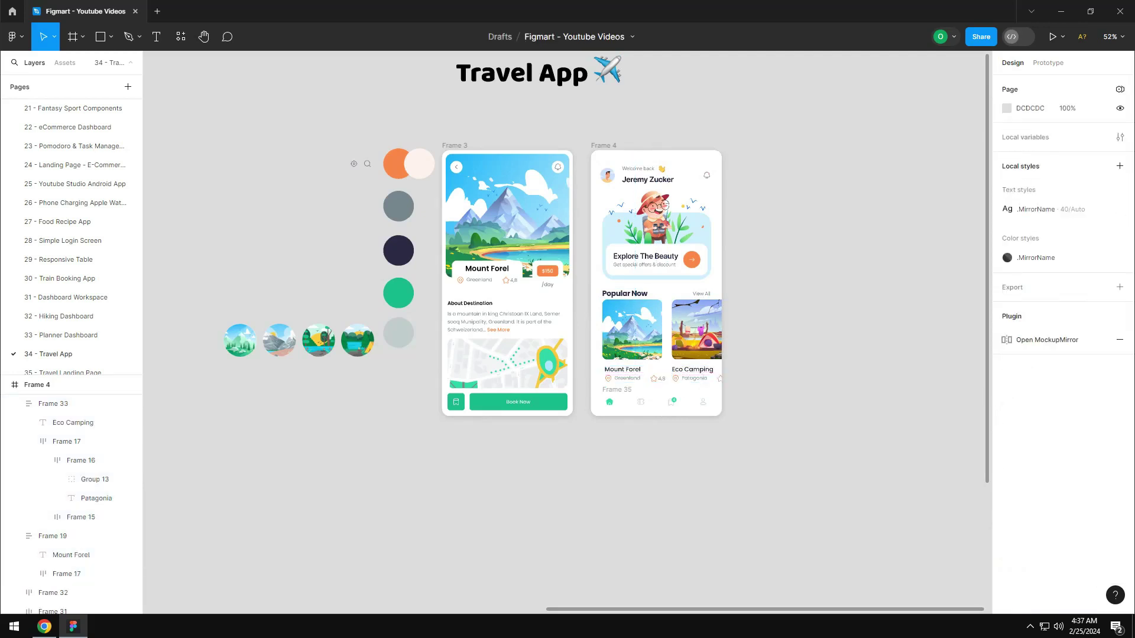
pyautogui.click(454, 145)
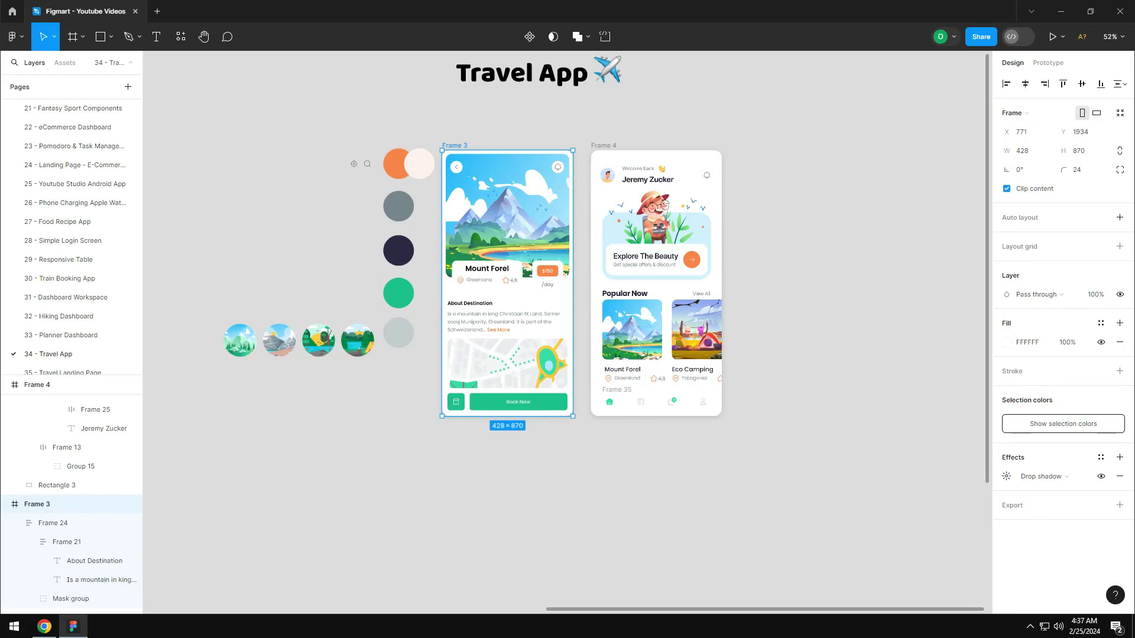
# - Duplicate the detail screen as an empty frame and paste the location pin near its top
pyautogui.hotkey('ctrl', 'd')
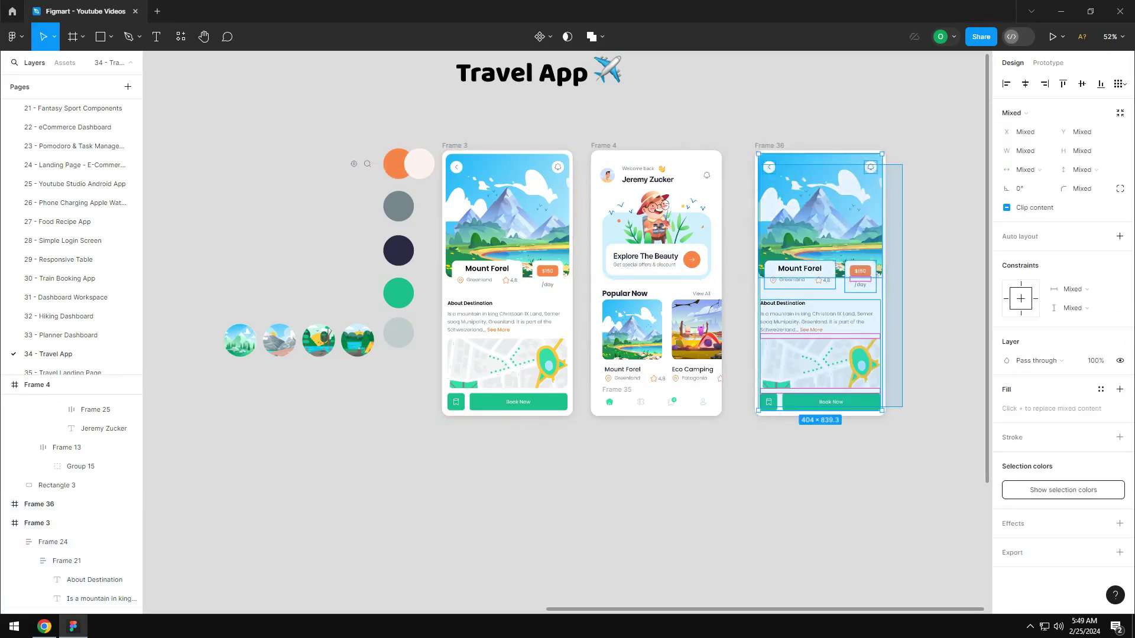
pyautogui.press('Delete')
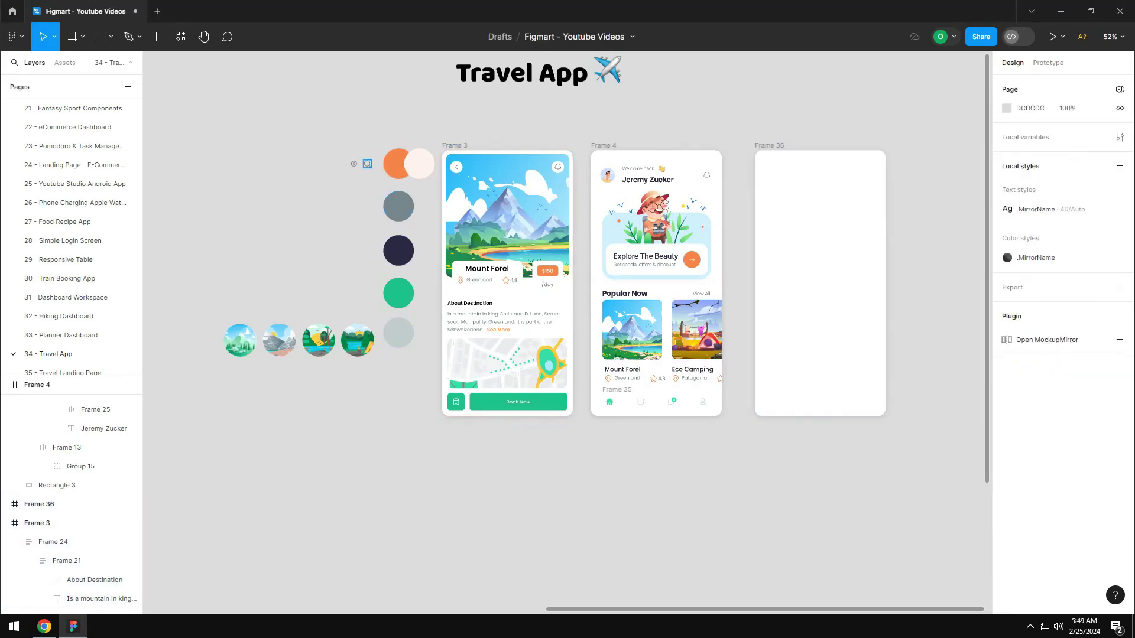
pyautogui.click(367, 165)
pyautogui.click(614, 374)
pyautogui.scroll(3, 608, 379)
pyautogui.scroll(3, 608, 378)
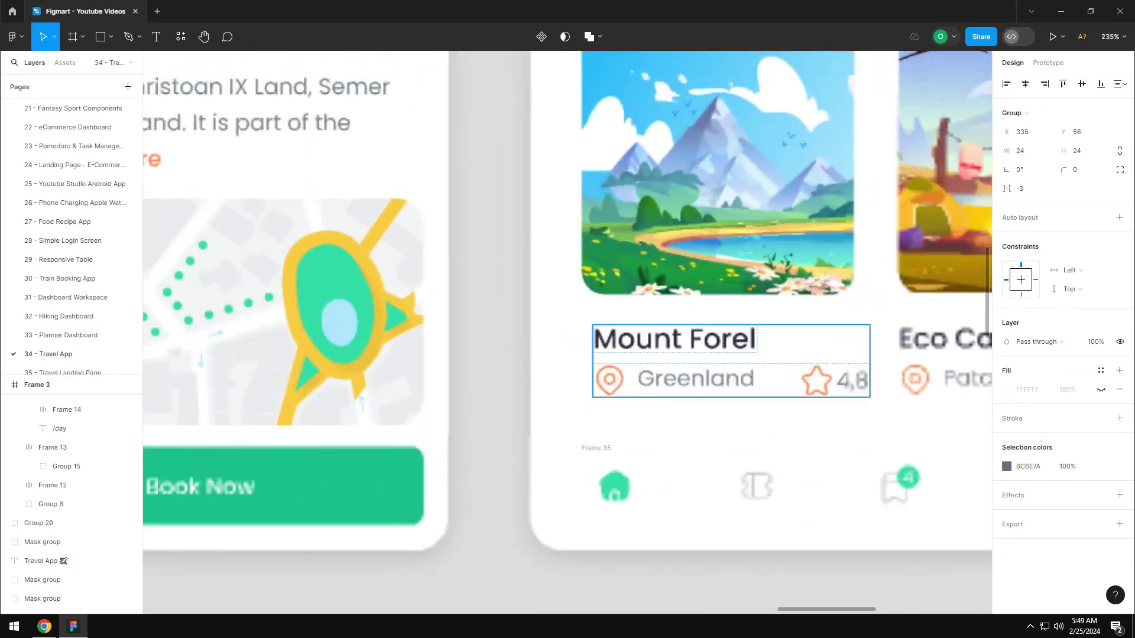
pyautogui.click(632, 380)
pyautogui.doubleClick(631, 380)
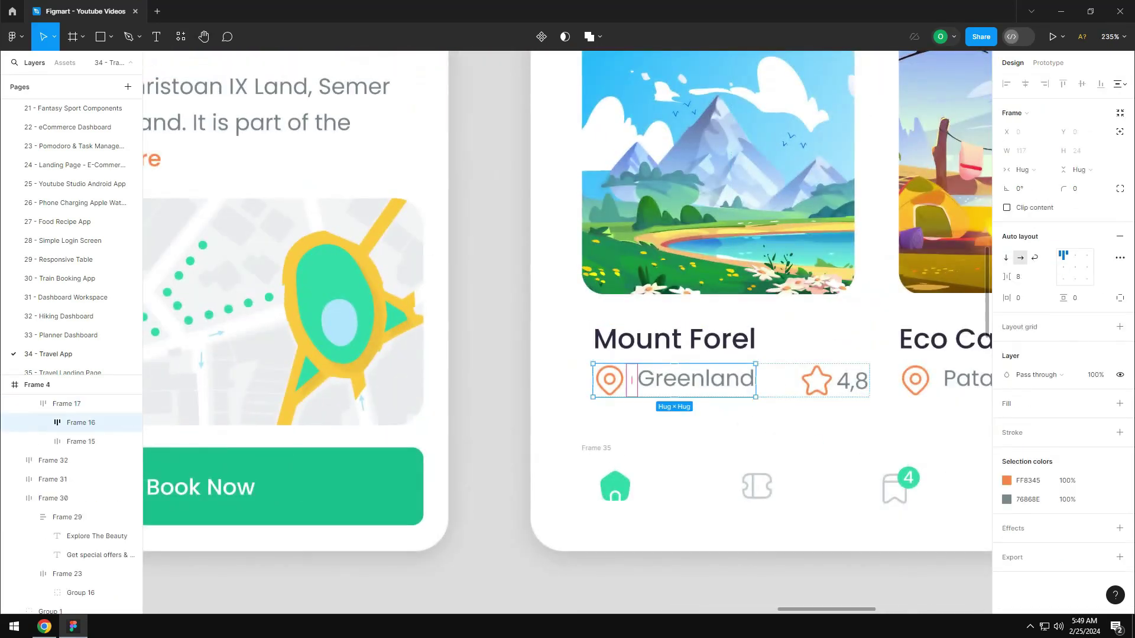
pyautogui.scroll(-10, 631, 380)
pyautogui.scroll(4, 631, 380)
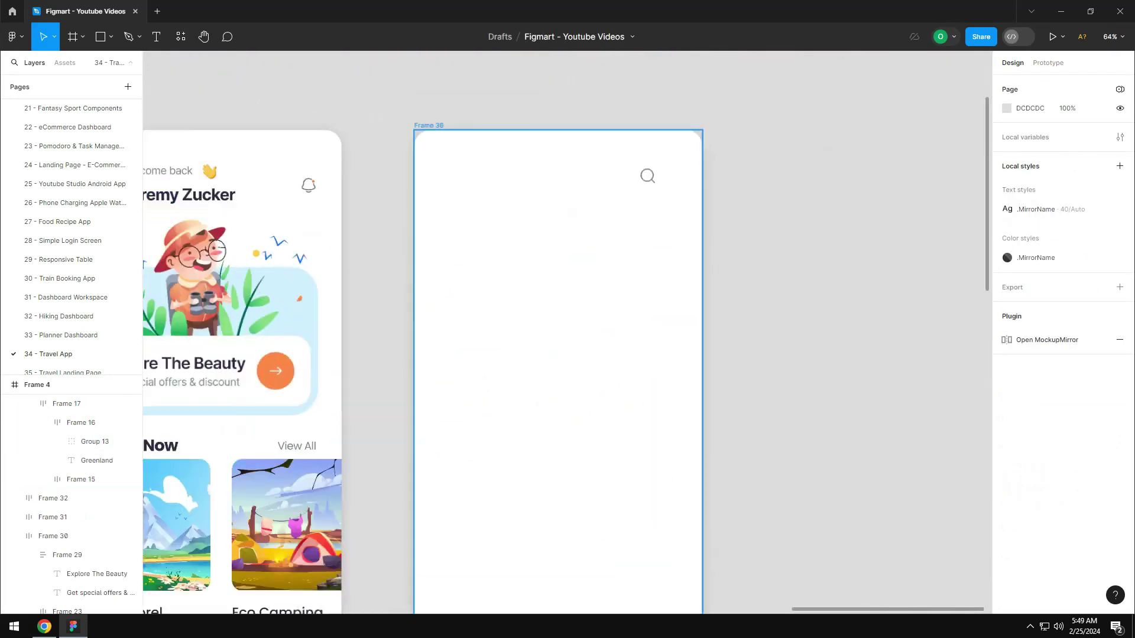
pyautogui.scroll(3, 591, 354)
pyautogui.hotkey('ctrl', 'v')
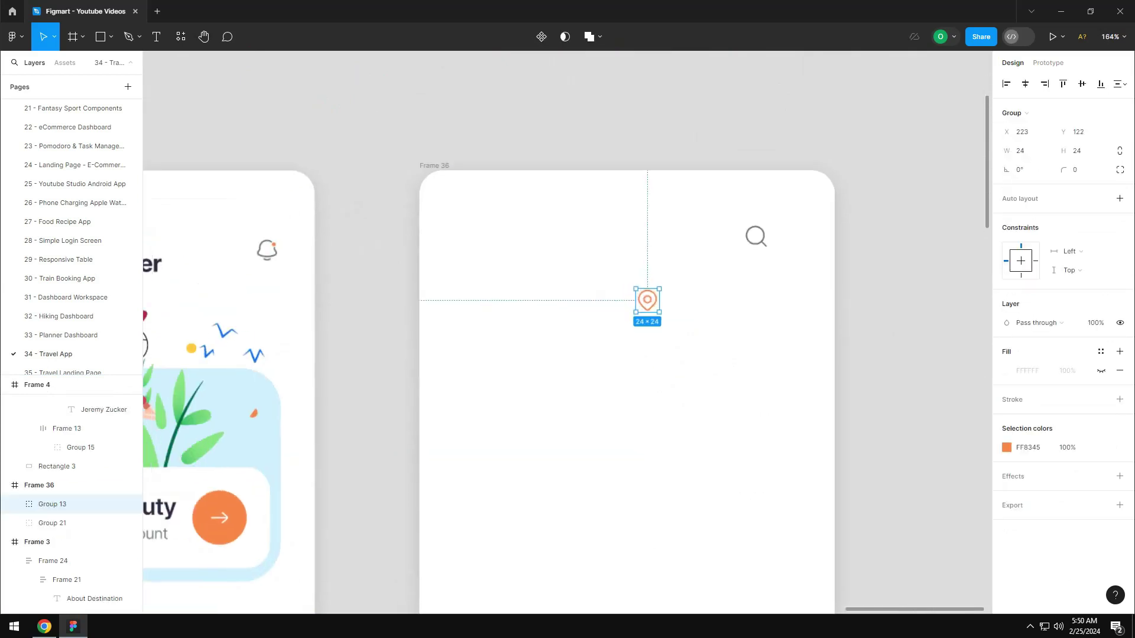
pyautogui.moveTo(647, 300); pyautogui.dragTo(549, 269)
# - Add Patagonia, Eco Camping and My Route text labels stacked beside the pin
pyautogui.press('t')
pyautogui.click(579, 278)
pyautogui.write('Patagonia')
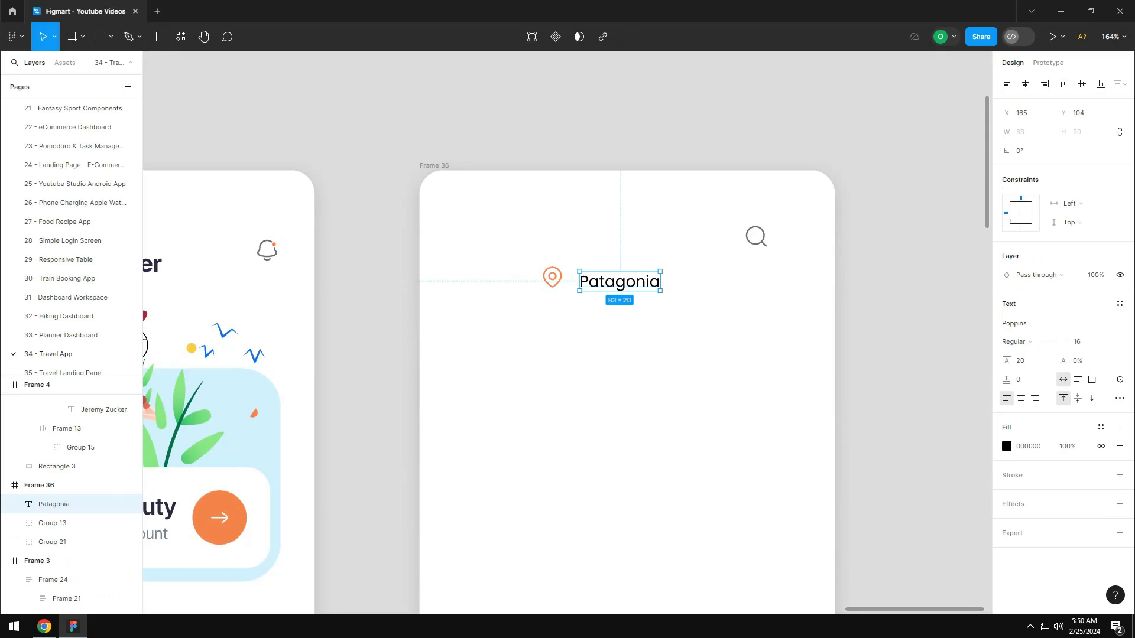
pyautogui.moveTo(619, 282); pyautogui.dragTo(632, 225)
pyautogui.press('Return')
pyautogui.write('Eco Camping')
pyautogui.press('Escape')
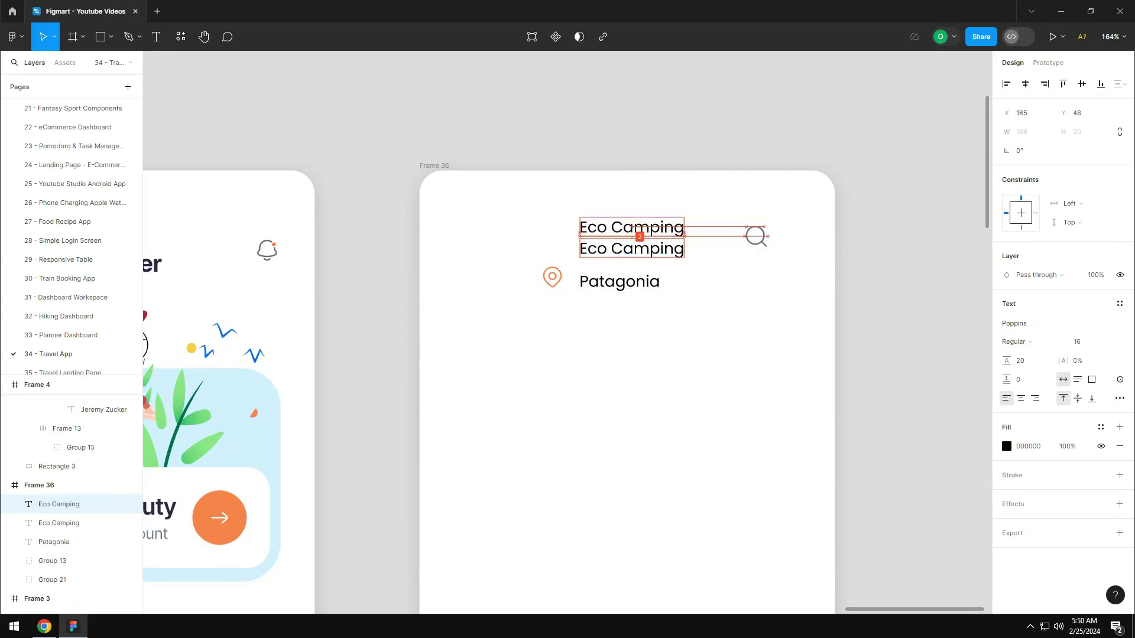
pyautogui.press('Return')
pyautogui.write('My Route')
pyautogui.press('Escape')
pyautogui.press('Tab')
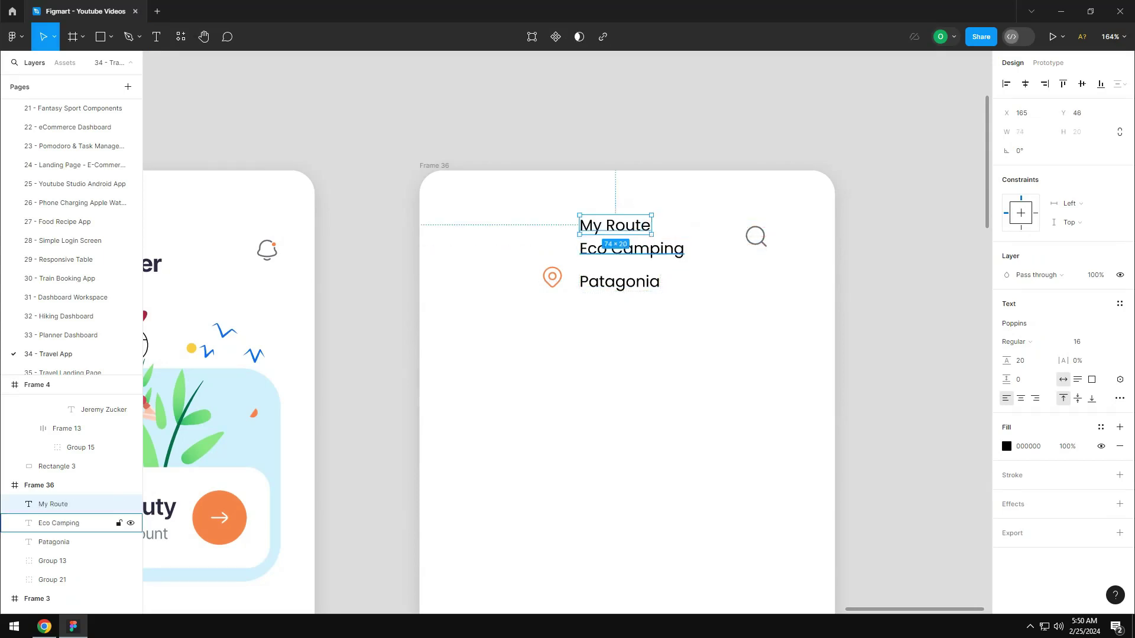
# - Make the Eco Camping title 24 pt SemiBold
pyautogui.click(1085, 341)
pyautogui.write('4')
pyautogui.press('Return')
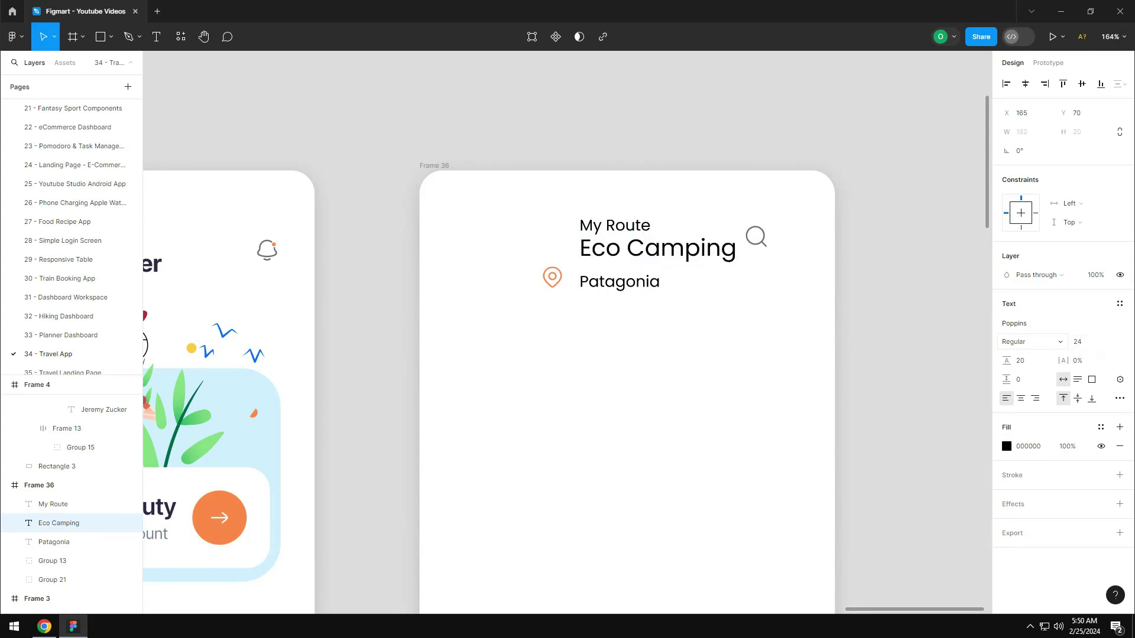
pyautogui.click(1016, 342)
pyautogui.click(1018, 368)
# - Wrap the pin and Patagonia label in an auto layout with 8 spacing
pyautogui.press('Tab')
pyautogui.keyDown('shift'); pyautogui.click(118, 561); pyautogui.keyUp('shift')
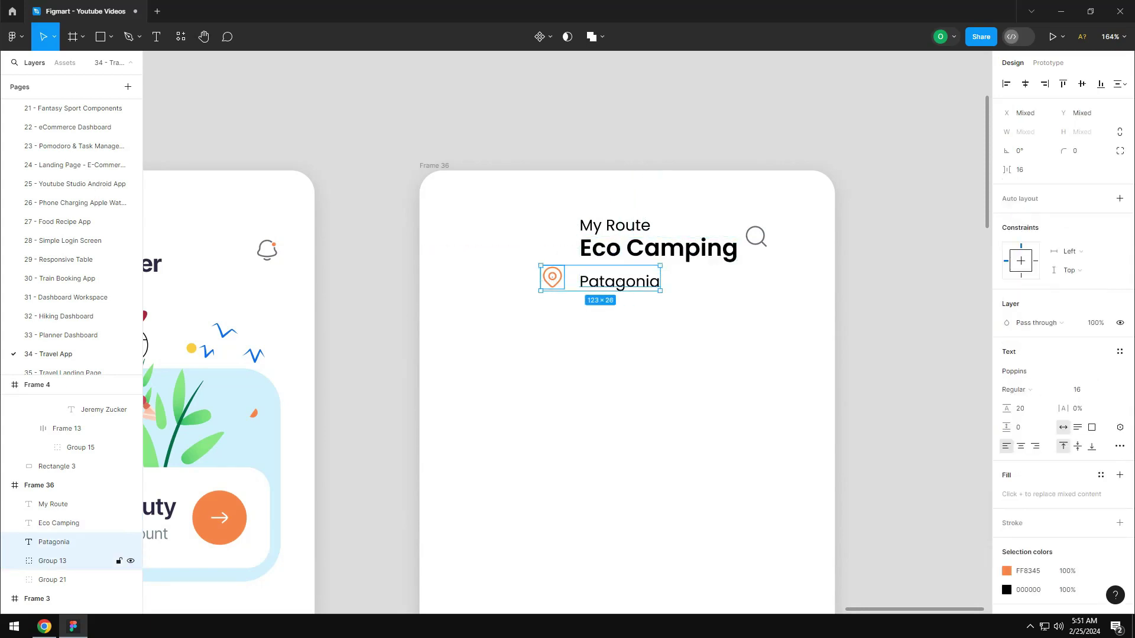
pyautogui.hotkey('shift', 'a')
pyautogui.click(1019, 277)
pyautogui.write('8')
pyautogui.press('Return')
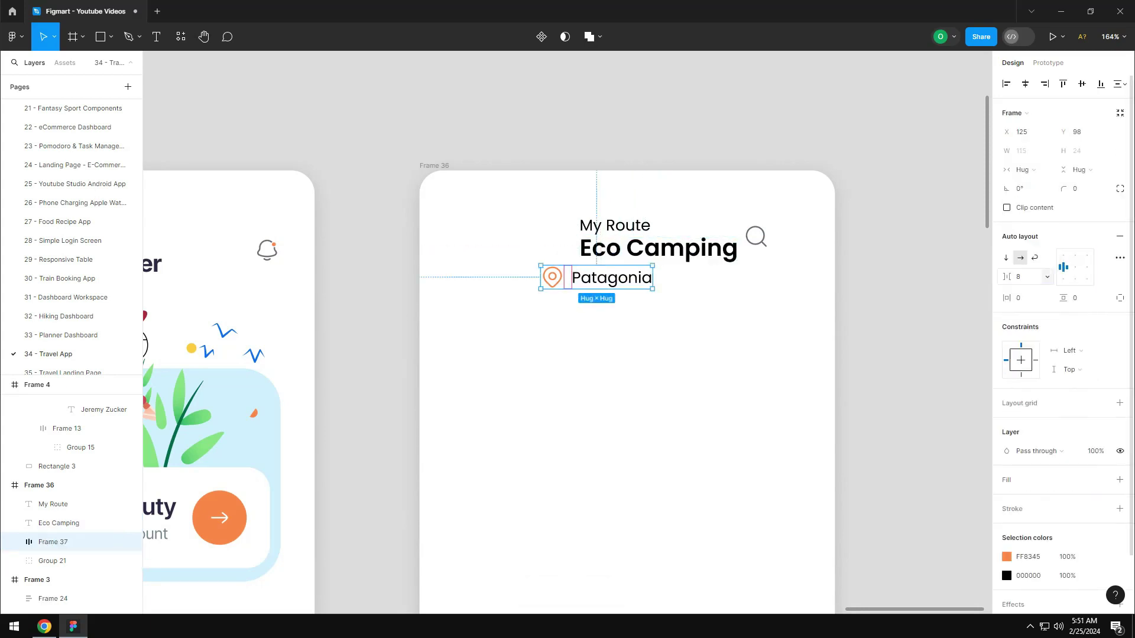
# - Stack My Route, Eco Camping and the location row in an auto layout with 12 spacing
pyautogui.click(53, 505)
pyautogui.keyDown('shift'); pyautogui.click(53, 542); pyautogui.keyUp('shift')
pyautogui.hotkey('shift', 'a')
pyautogui.click(1047, 277)
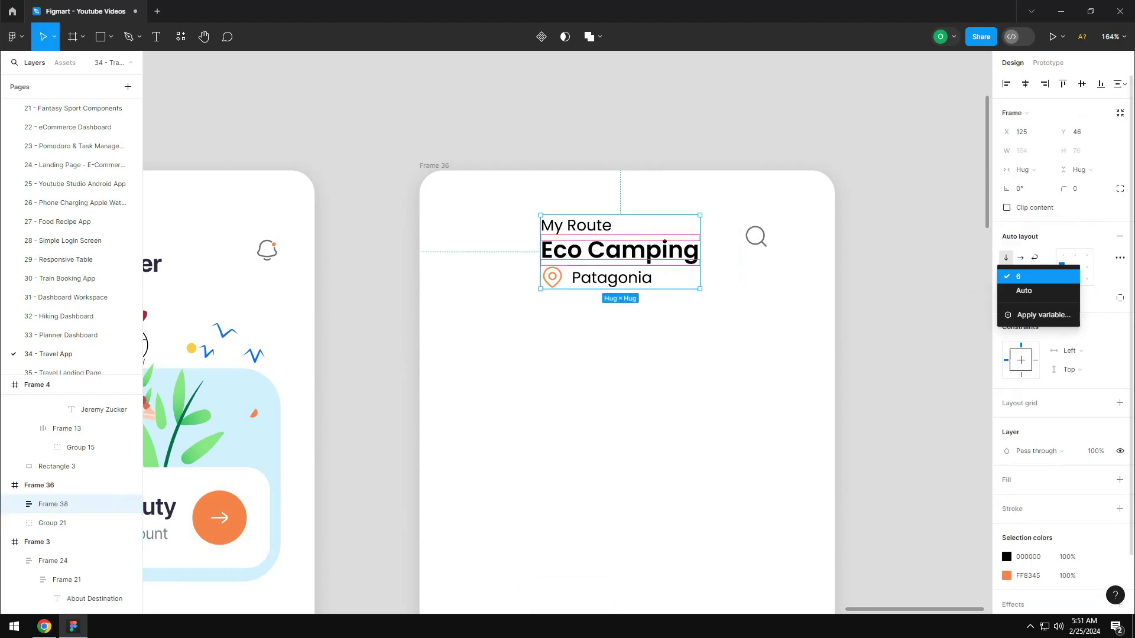
pyautogui.click(1019, 276)
pyautogui.write('12')
pyautogui.press('Return')
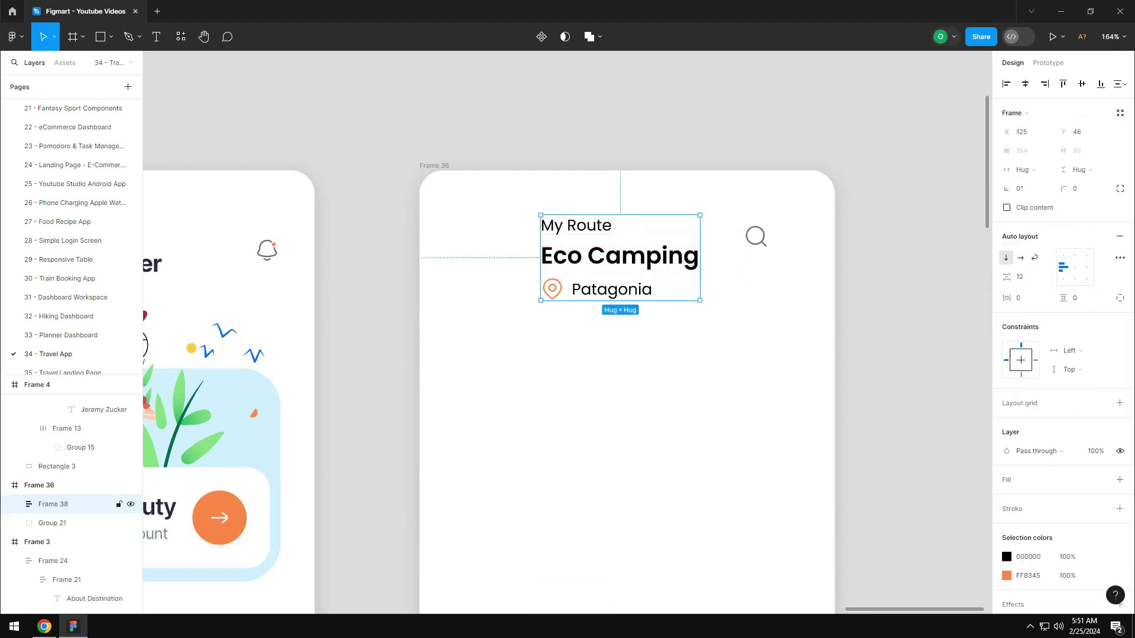
pyautogui.press('Escape')
# - Colour the Eco Camping title dark navy 2B2945, then wrap a marquee selection in auto layout
pyautogui.scroll(-5, 197, 208)
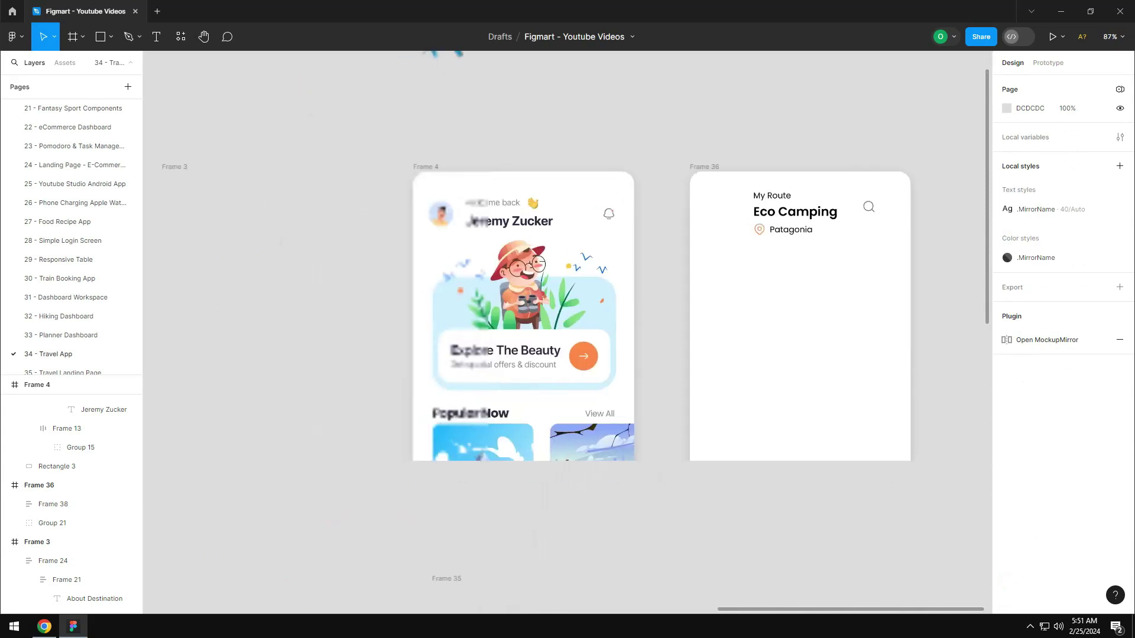
pyautogui.scroll(3, 196, 207)
pyautogui.click(54, 504)
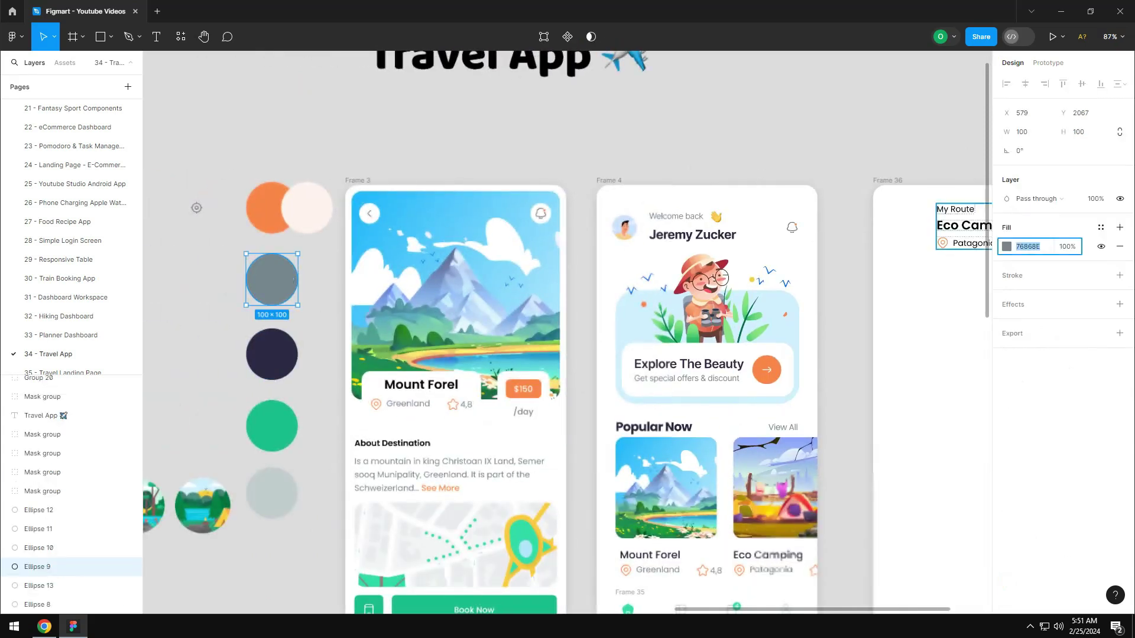
pyautogui.click(272, 354)
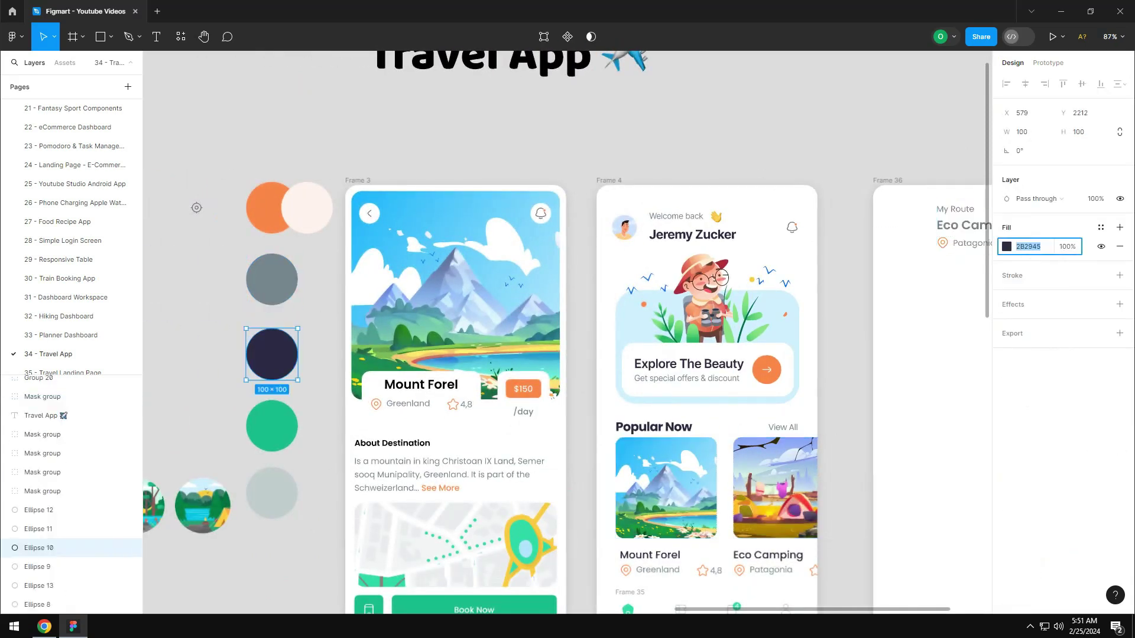
pyautogui.click(963, 225)
pyautogui.doubleClick(963, 225)
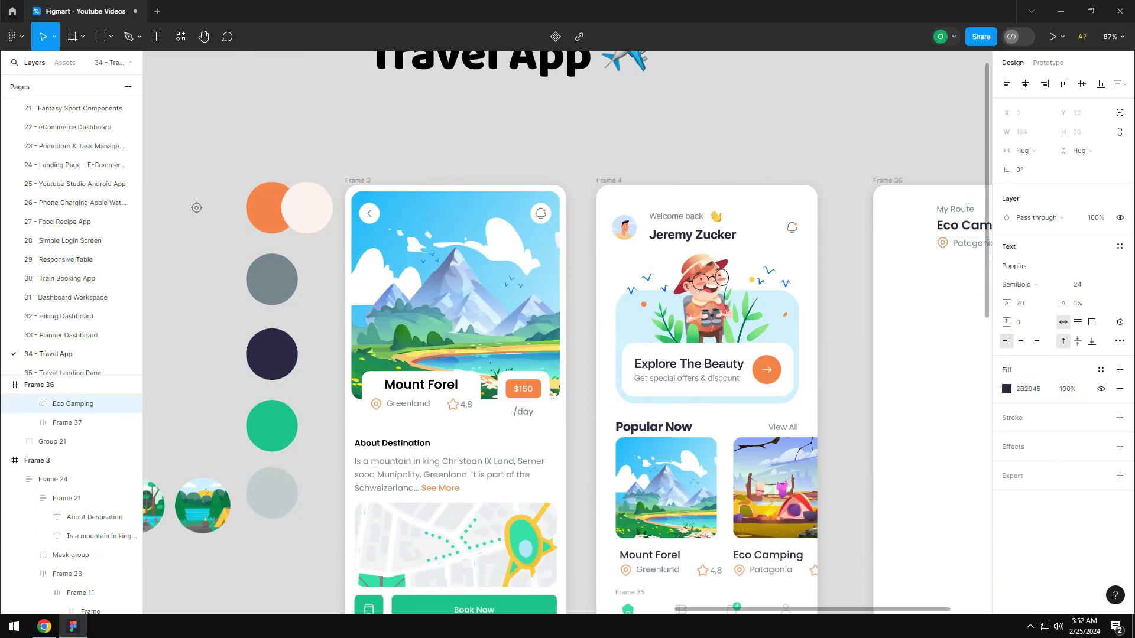
pyautogui.hscroll(5, 964, 225)
pyautogui.click(768, 210)
pyautogui.scroll(5, 769, 210)
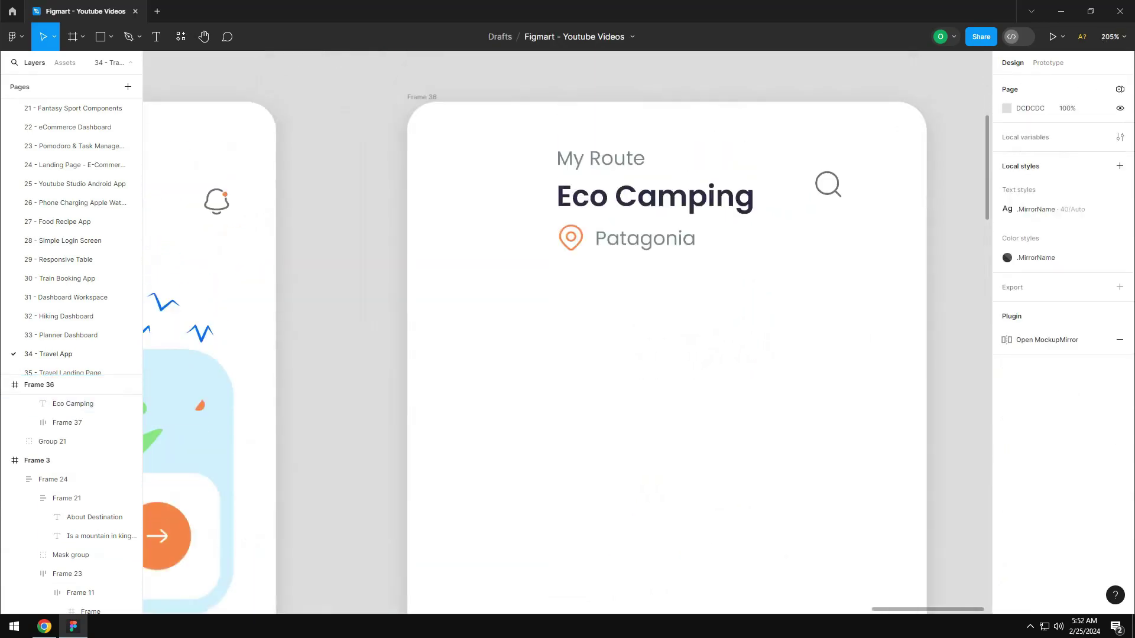
pyautogui.moveTo(509, 165); pyautogui.dragTo(727, 284)
pyautogui.hotkey('shift', 'a')
# - Draw an orange route line topped by a 24-wide, unfilled, orange-outlined circle
pyautogui.click(441, 238)
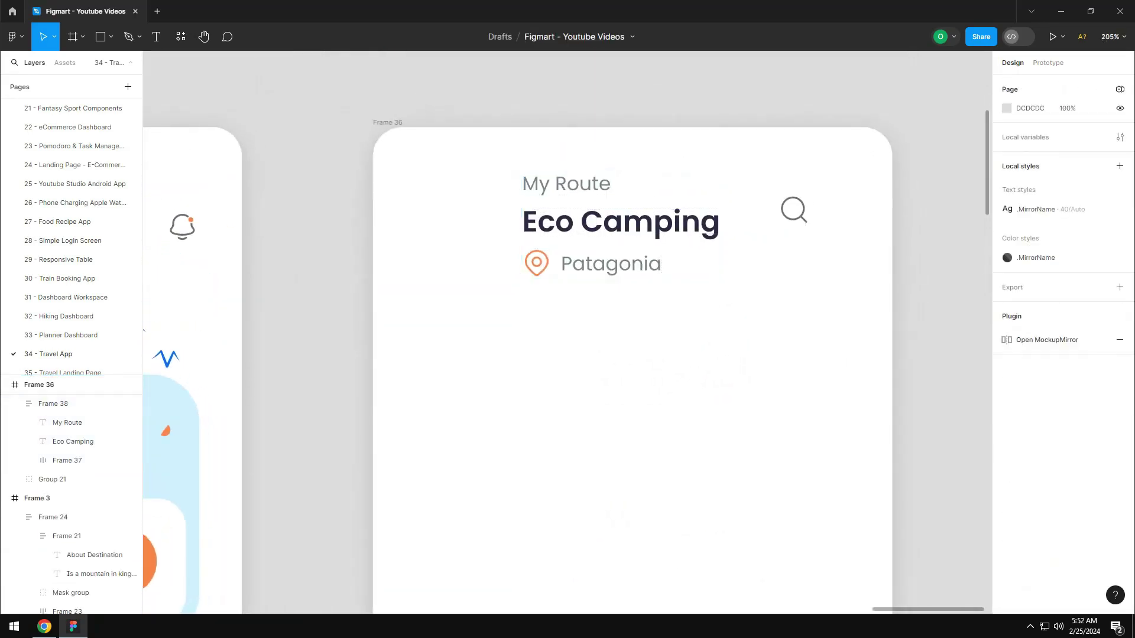
pyautogui.press('p')
pyautogui.click(441, 237)
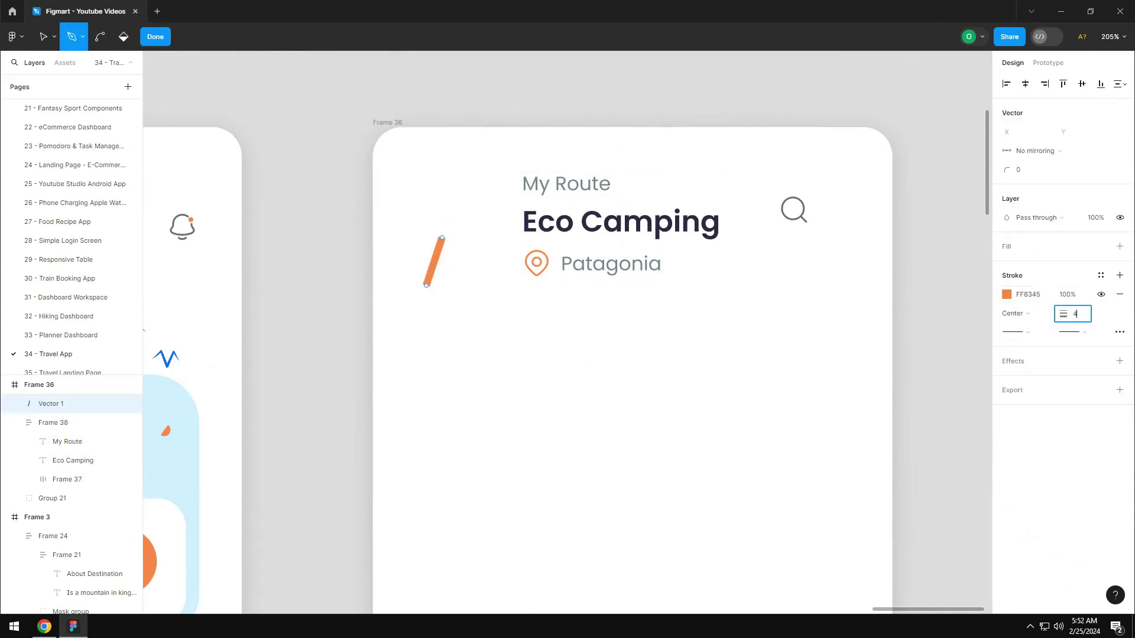
pyautogui.press('o')
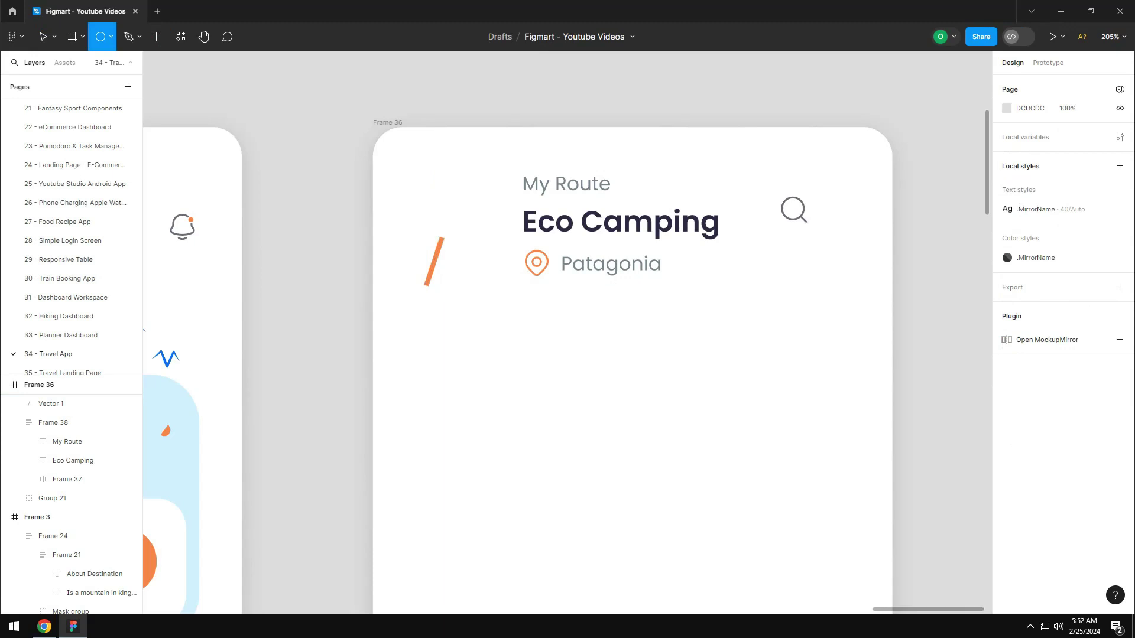
pyautogui.moveTo(441, 214); pyautogui.dragTo(467, 241)
pyautogui.click(1119, 351)
pyautogui.click(1073, 390)
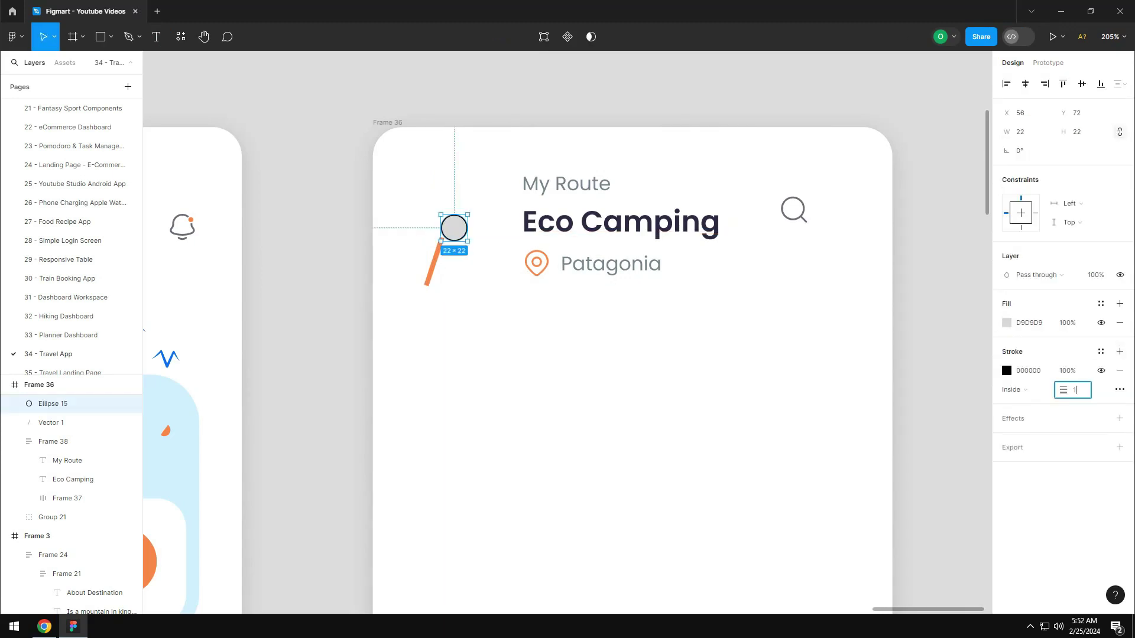
pyautogui.press('Return')
pyautogui.click(1119, 323)
pyautogui.click(1020, 132)
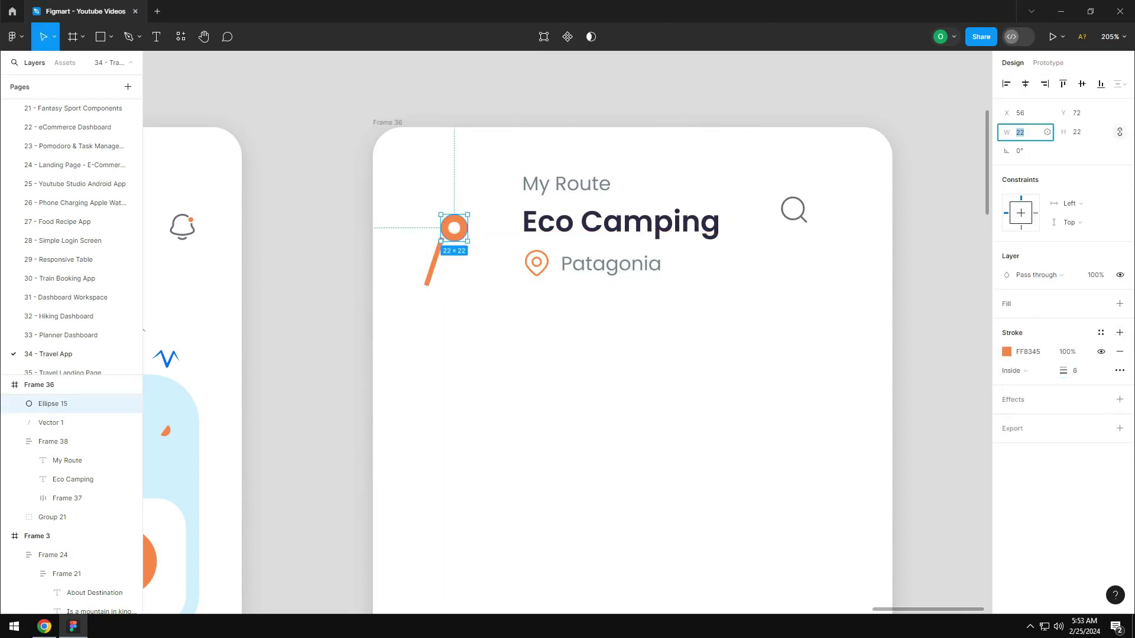
pyautogui.write('24')
pyautogui.press('Return')
pyautogui.moveTo(453, 228); pyautogui.dragTo(446, 228)
# - Give the route line a linear gradient stroke and add an angled copy at 50% opacity
pyautogui.click(434, 263)
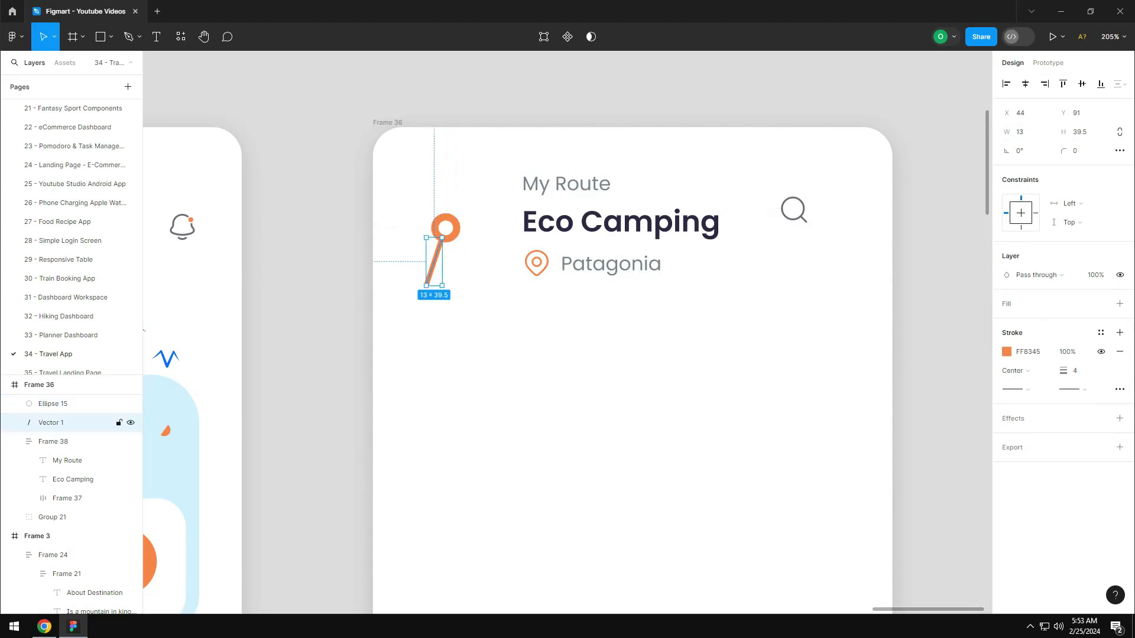
pyautogui.click(1007, 352)
pyautogui.click(880, 296)
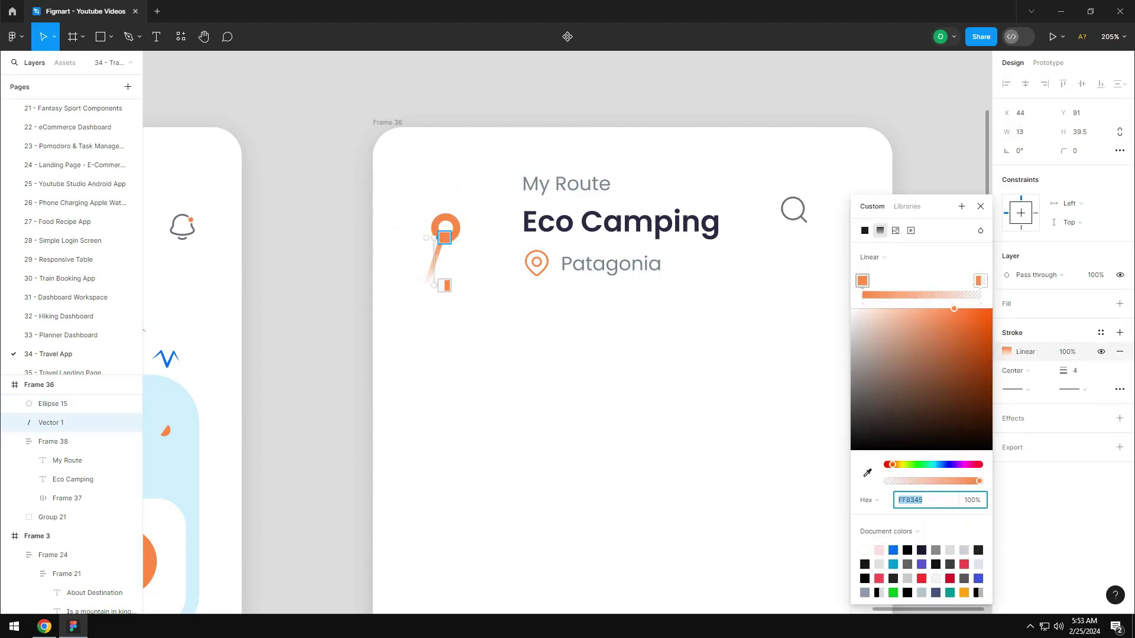
pyautogui.press('Escape')
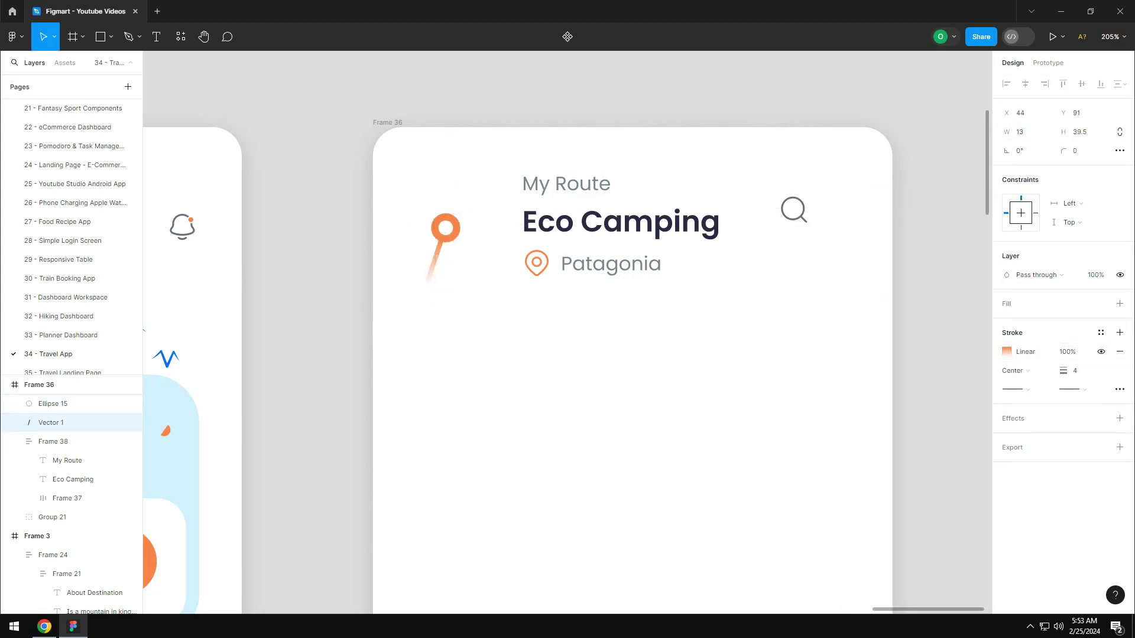
pyautogui.hotkey('ctrl', 'd')
pyautogui.moveTo(434, 261)
pyautogui.mouseDown()
pyautogui.moveTo(491, 185)
pyautogui.moveTo(500, 198)
pyautogui.mouseUp()
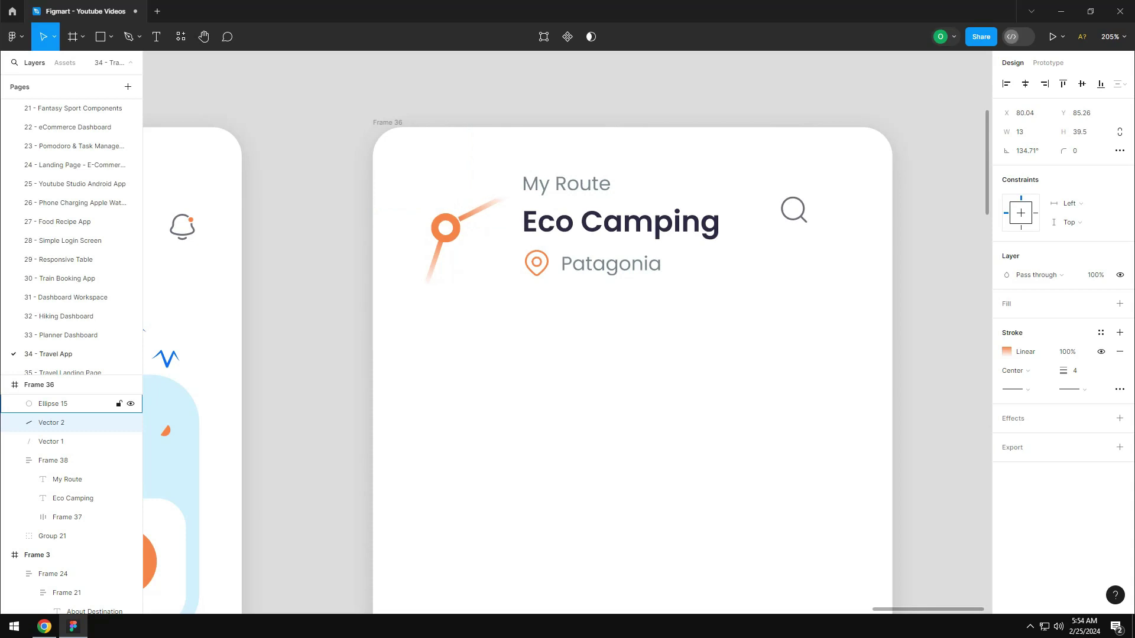
pyautogui.press('Left')
pyautogui.press('Left')
pyautogui.press('Down')
pyautogui.press('Down')
pyautogui.press('Down')
pyautogui.click(1066, 352)
pyautogui.write('50')
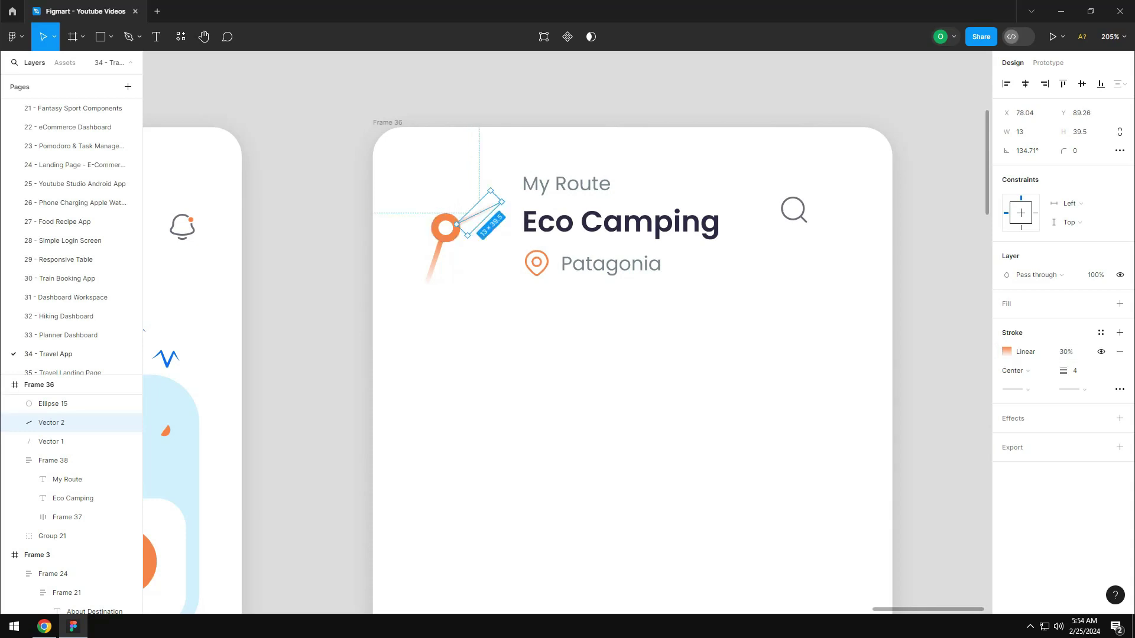
# - Add a third angled line with gradient end stop 828282, then group the circle and lines
pyautogui.moveTo(479, 211)
pyautogui.mouseDown()
pyautogui.moveTo(454, 198)
pyautogui.moveTo(456, 170)
pyautogui.mouseUp()
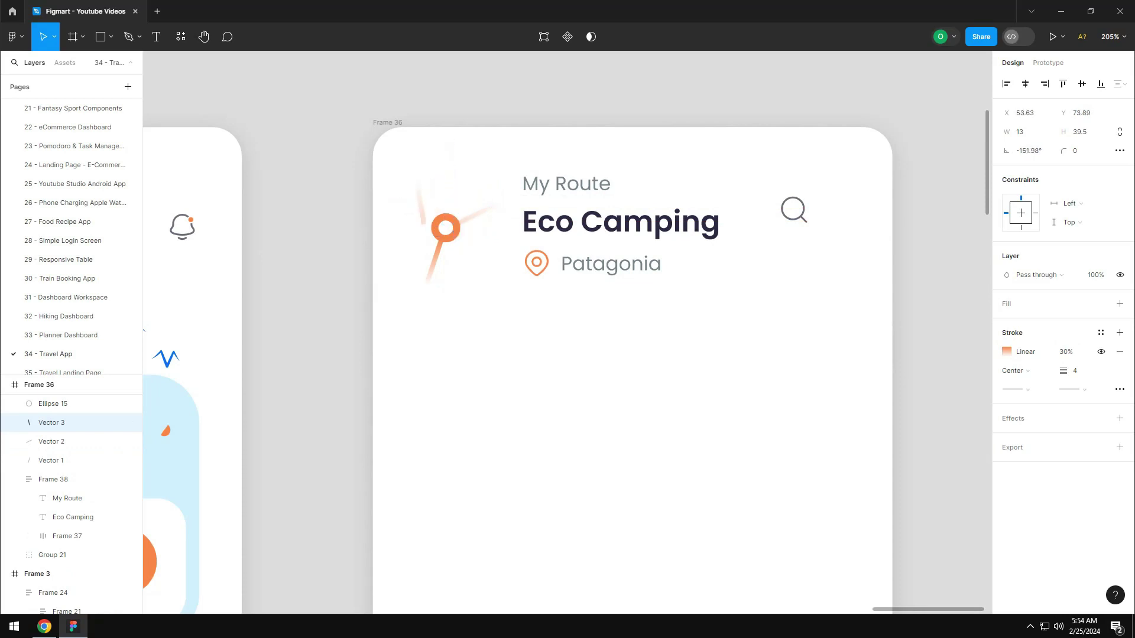
pyautogui.click(1007, 352)
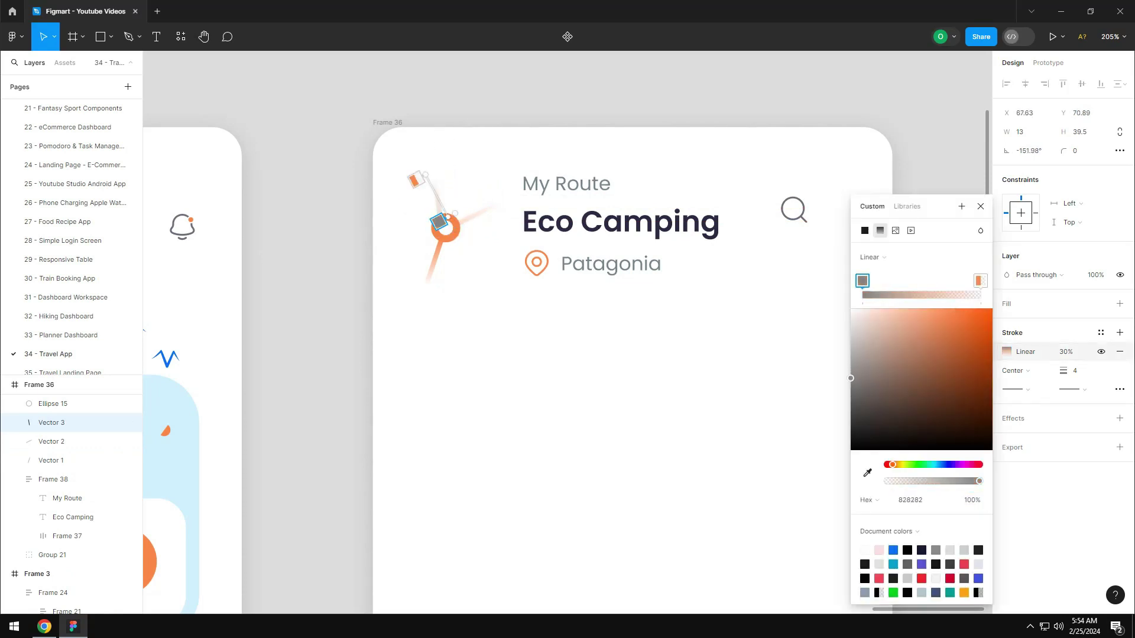
pyautogui.click(979, 281)
pyautogui.click(910, 500)
pyautogui.write('828282')
pyautogui.press('Return')
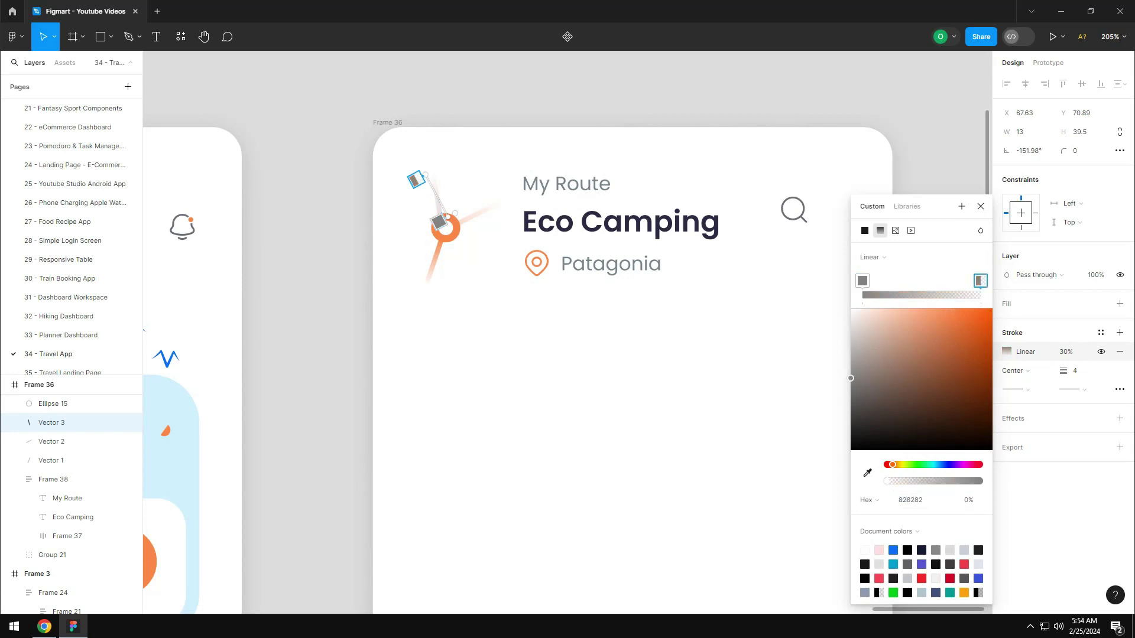
pyautogui.press('Escape')
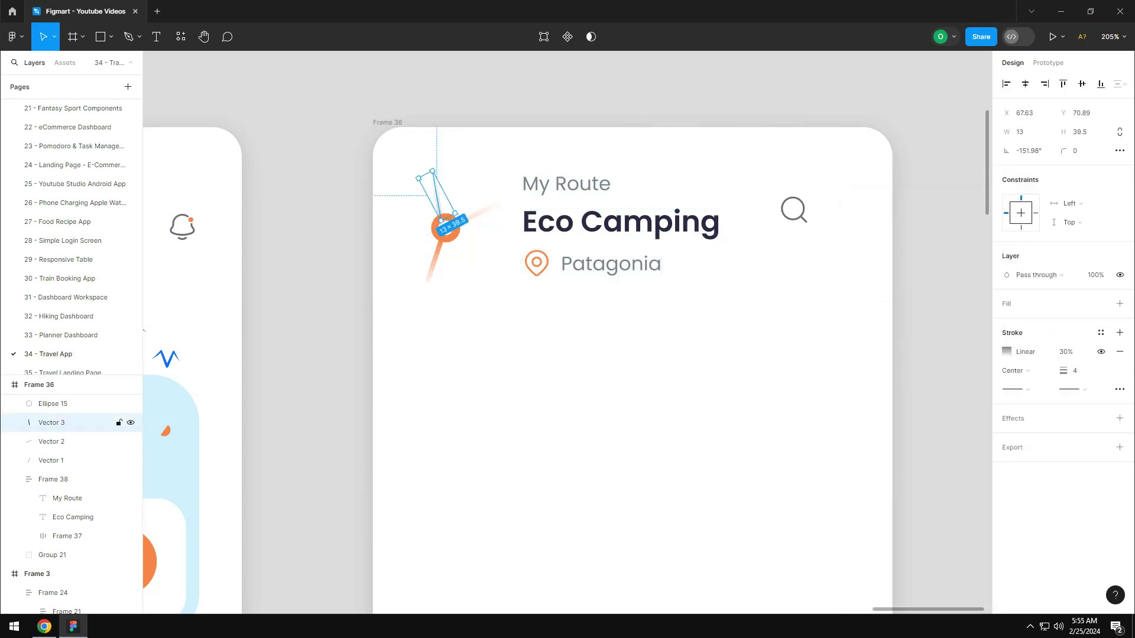
pyautogui.hotkey('ctrl', 'g')
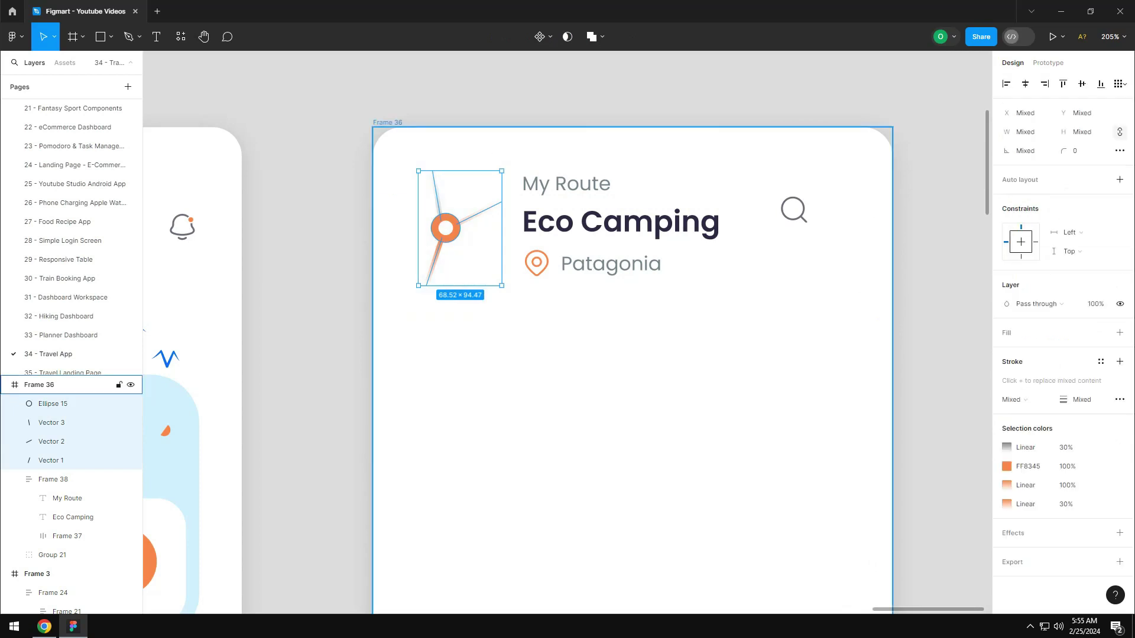
# - Scale the map group to 400 wide, move it into Frame 36, and round its corners to 24
pyautogui.press('Escape')
pyautogui.scroll(-10, 308, 145)
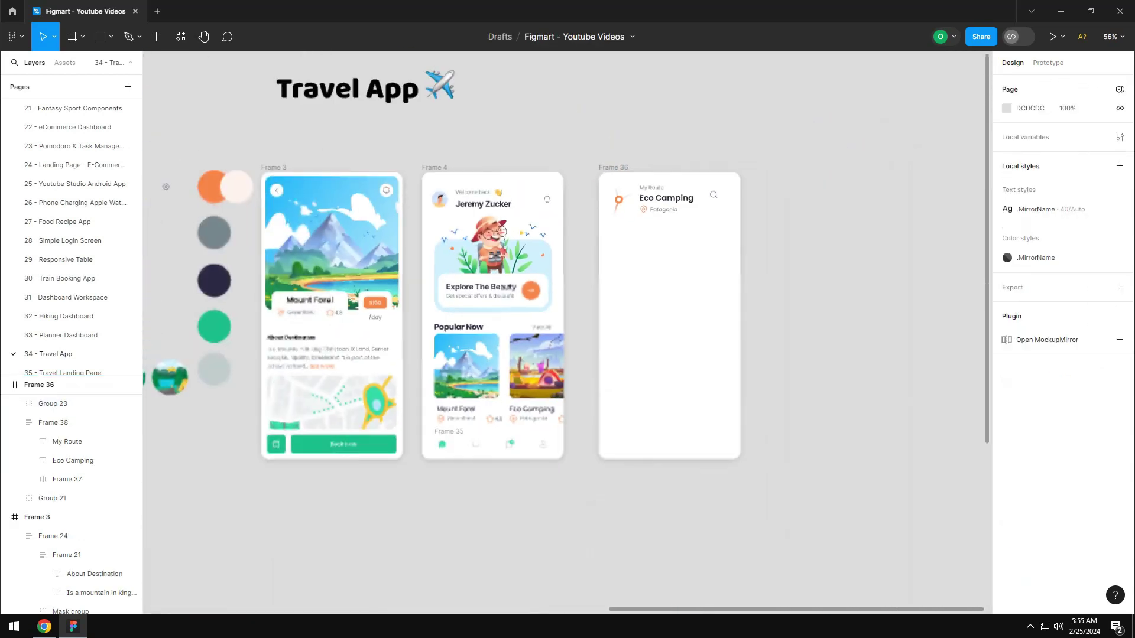
pyautogui.scroll(-5, 531, 153)
pyautogui.hscroll(-5, 567, 266)
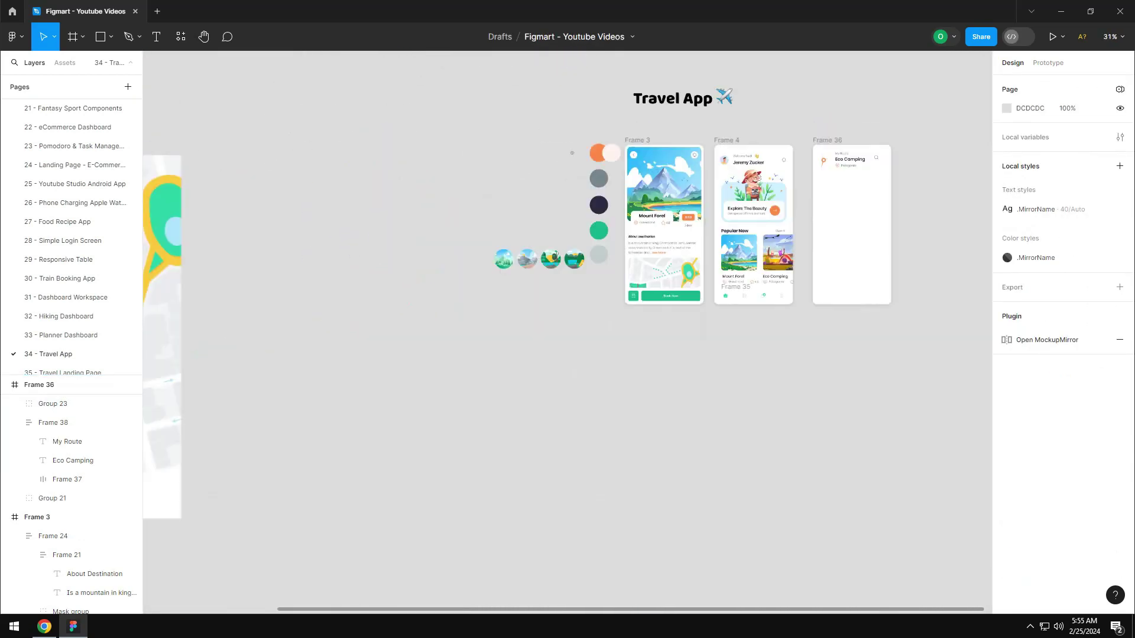
pyautogui.moveTo(218, 331); pyautogui.dragTo(453, 412)
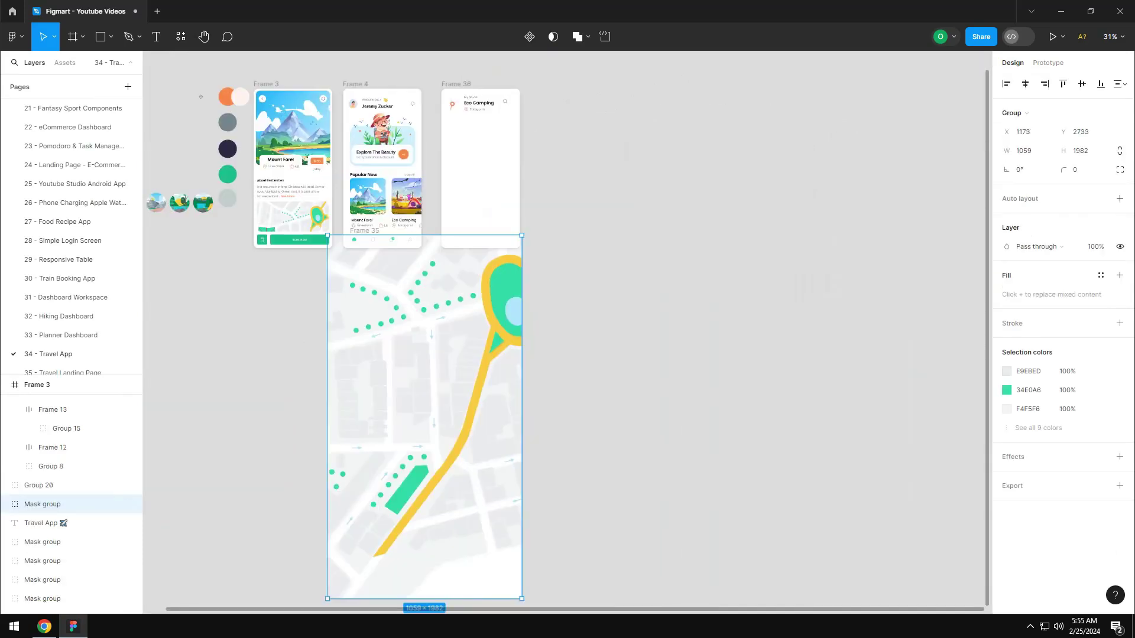
pyautogui.press('k')
pyautogui.write('400')
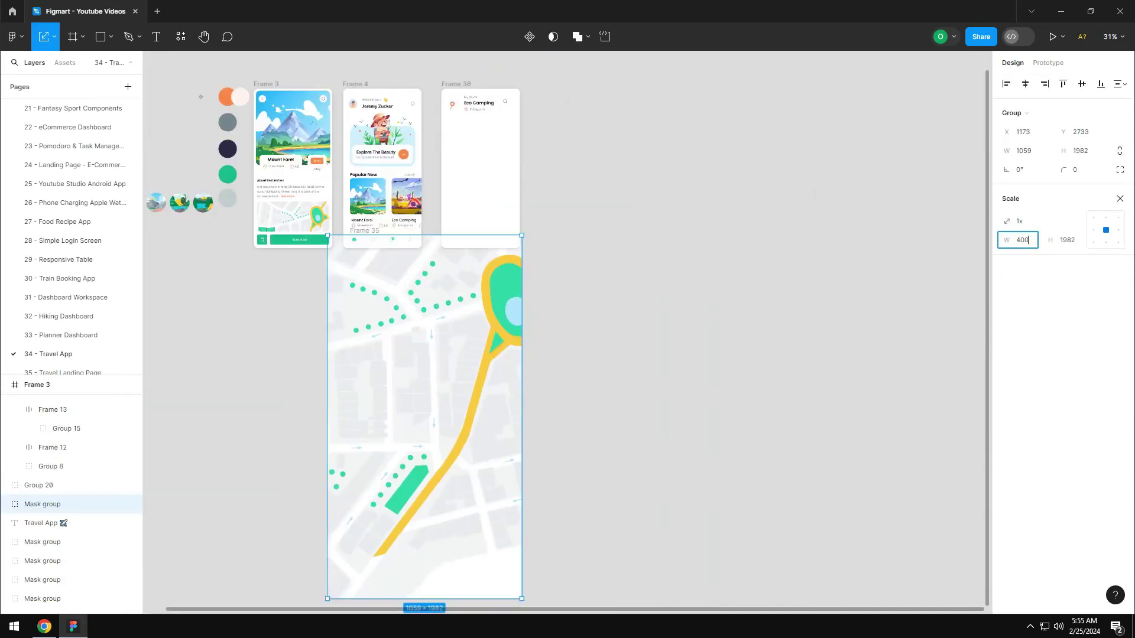
pyautogui.press('Return')
pyautogui.moveTo(425, 417); pyautogui.dragTo(475, 201)
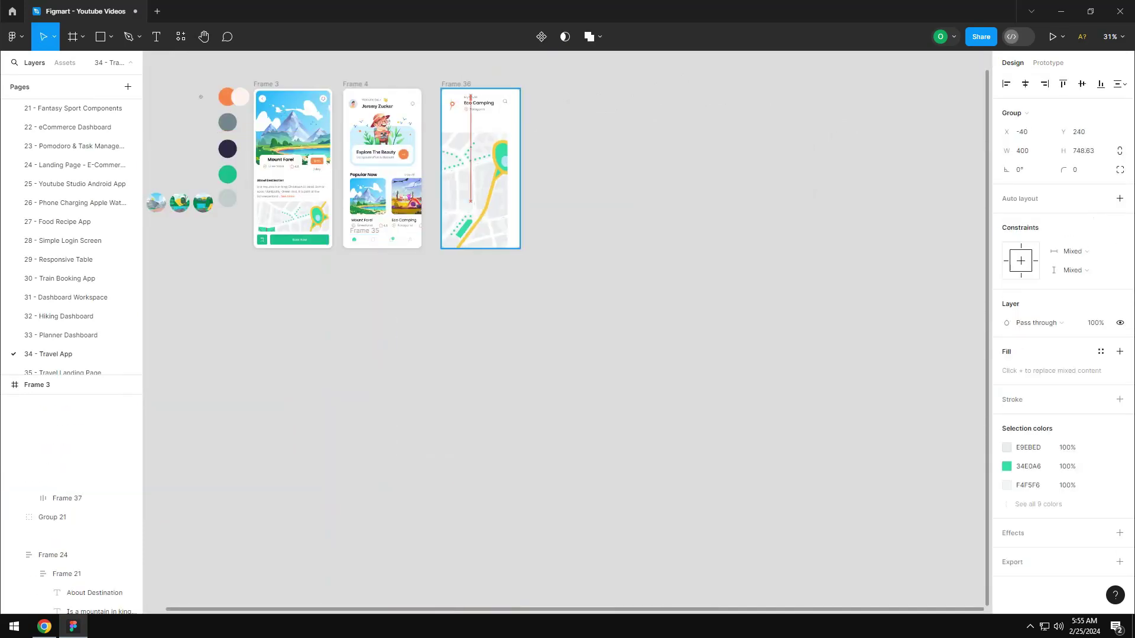
pyautogui.click(1077, 170)
pyautogui.write('24')
pyautogui.press('Return')
# - Position the map under the screen header, trying and undoing a shorter height
pyautogui.scroll(3, 465, 331)
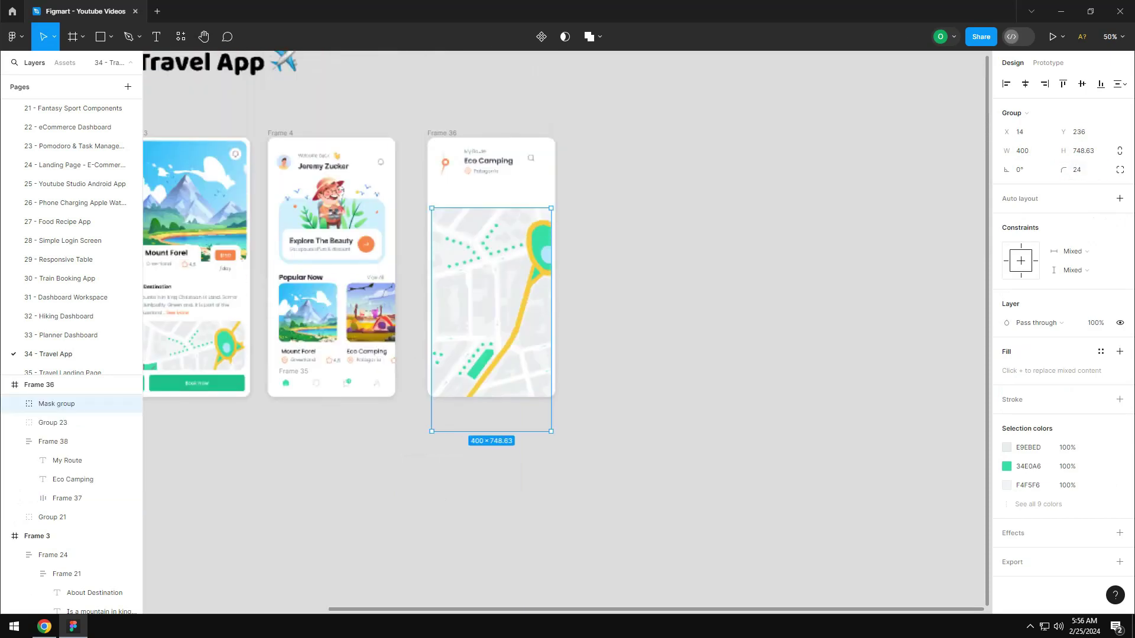
pyautogui.scroll(2, 482, 263)
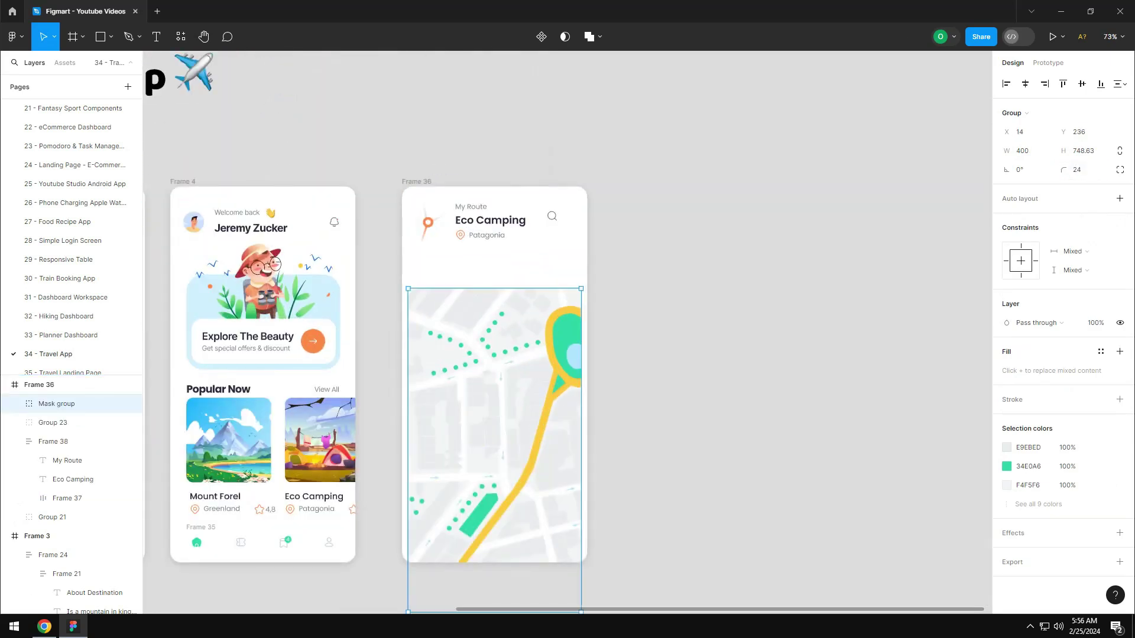
pyautogui.moveTo(495, 449); pyautogui.dragTo(494, 416)
pyautogui.scroll(-2, 566, 328)
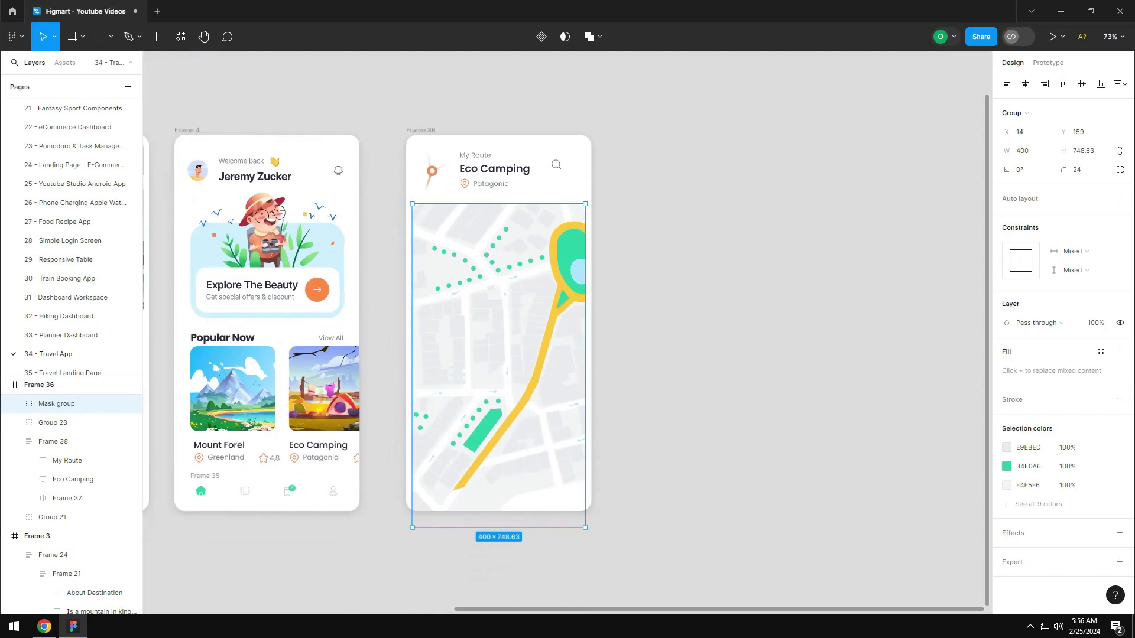
pyautogui.press('Return')
pyautogui.moveTo(477, 530); pyautogui.dragTo(477, 507)
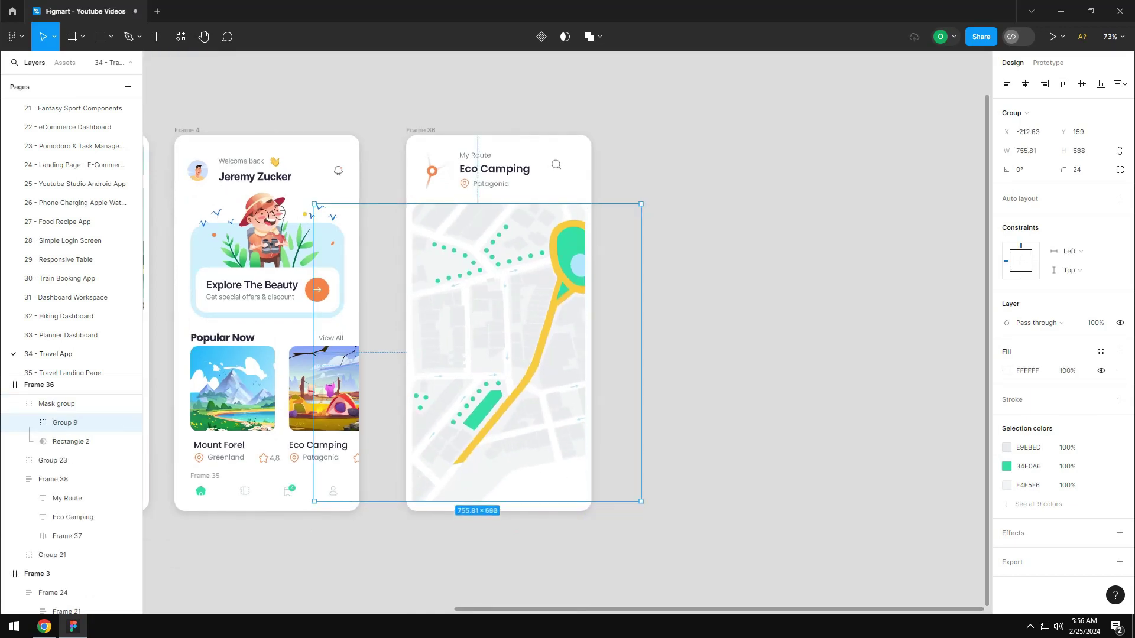
pyautogui.click(381, 461)
pyautogui.click(56, 404)
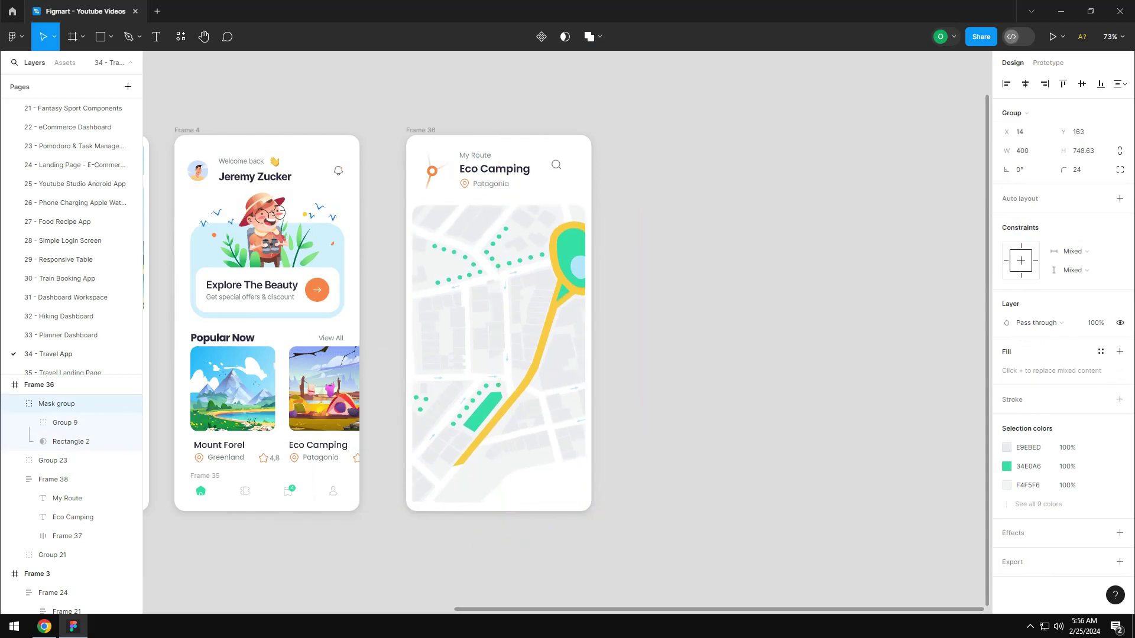
pyautogui.press('Down')
pyautogui.moveTo(498, 529); pyautogui.dragTo(498, 501)
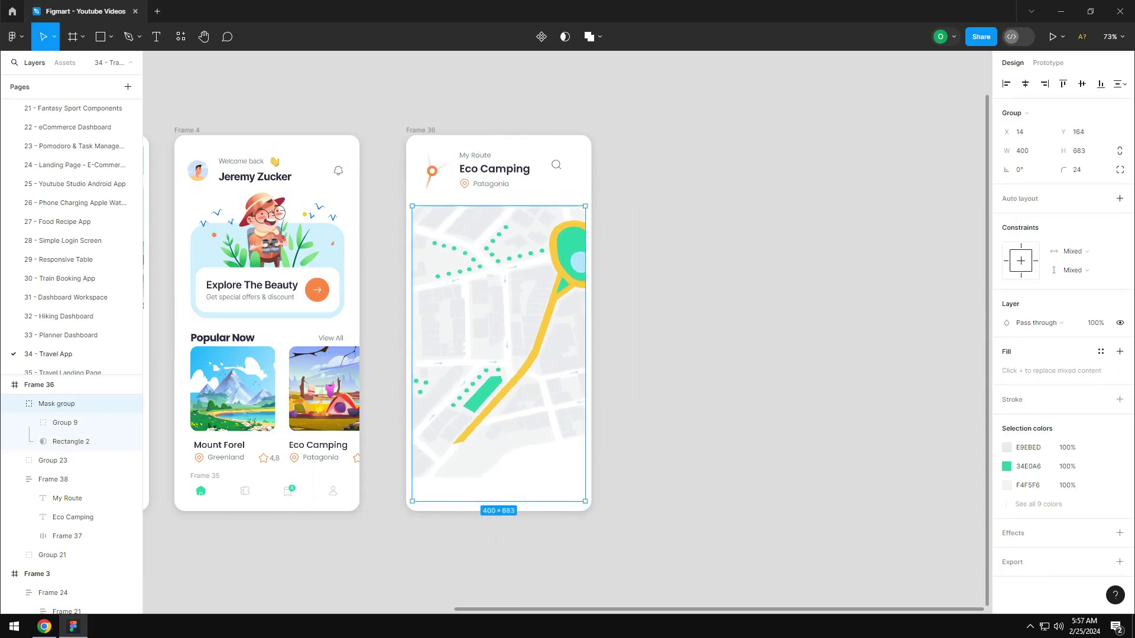
pyautogui.hotkey('ctrl', 'z')
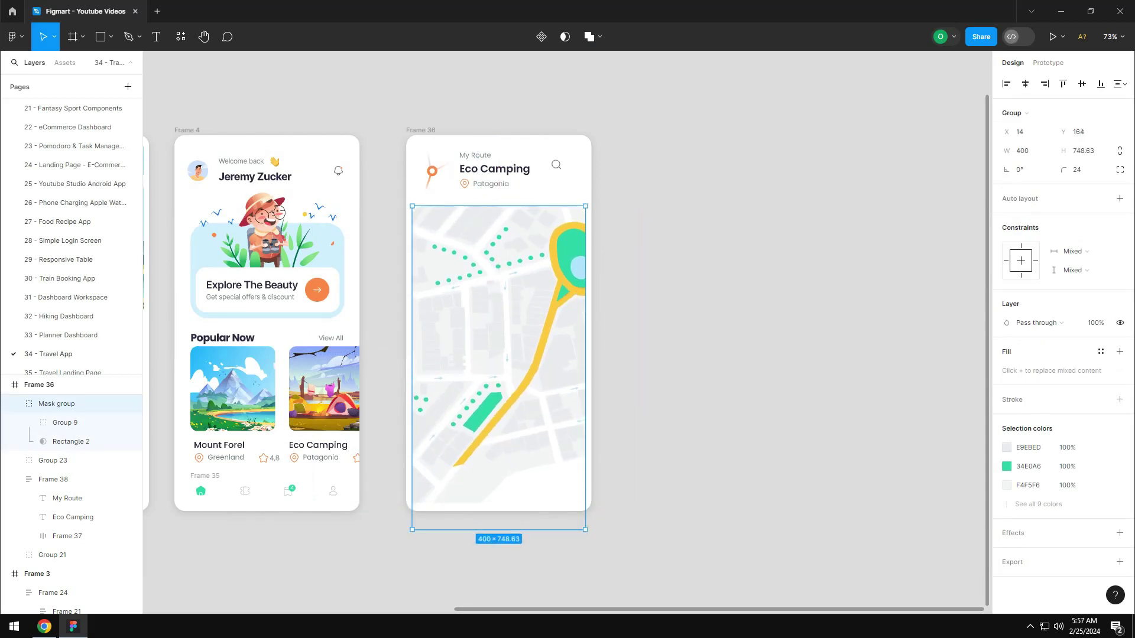
pyautogui.hotkey('shift', '1')
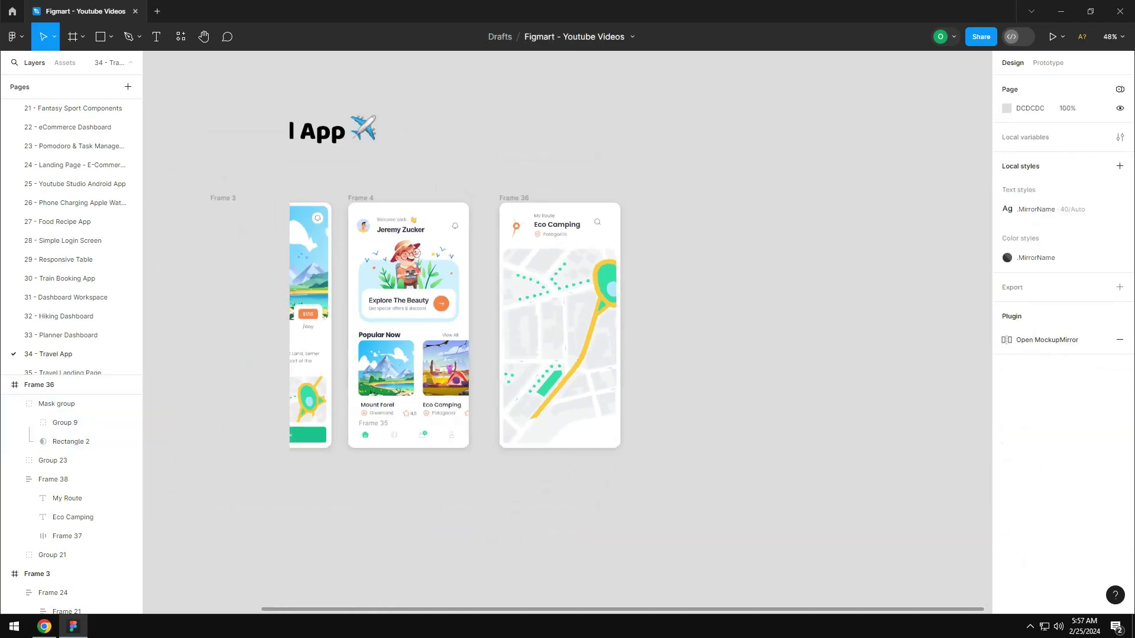
# - Give the mountain circle a white FFFFFF border positioned Outside
pyautogui.moveTo(358, 350); pyautogui.dragTo(212, 307)
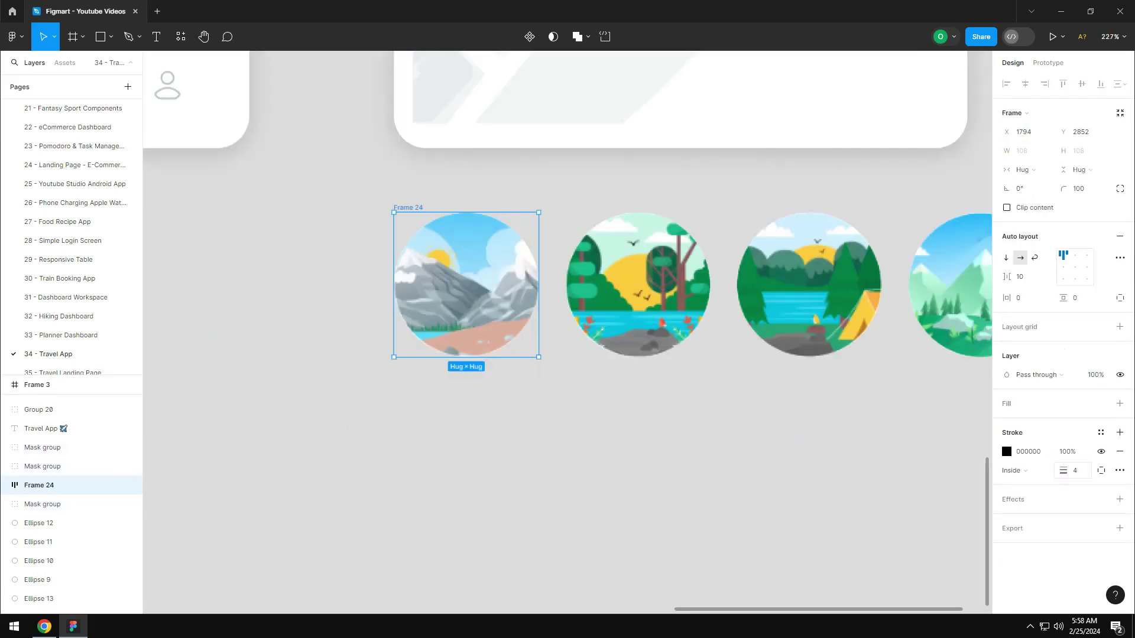
pyautogui.click(1014, 471)
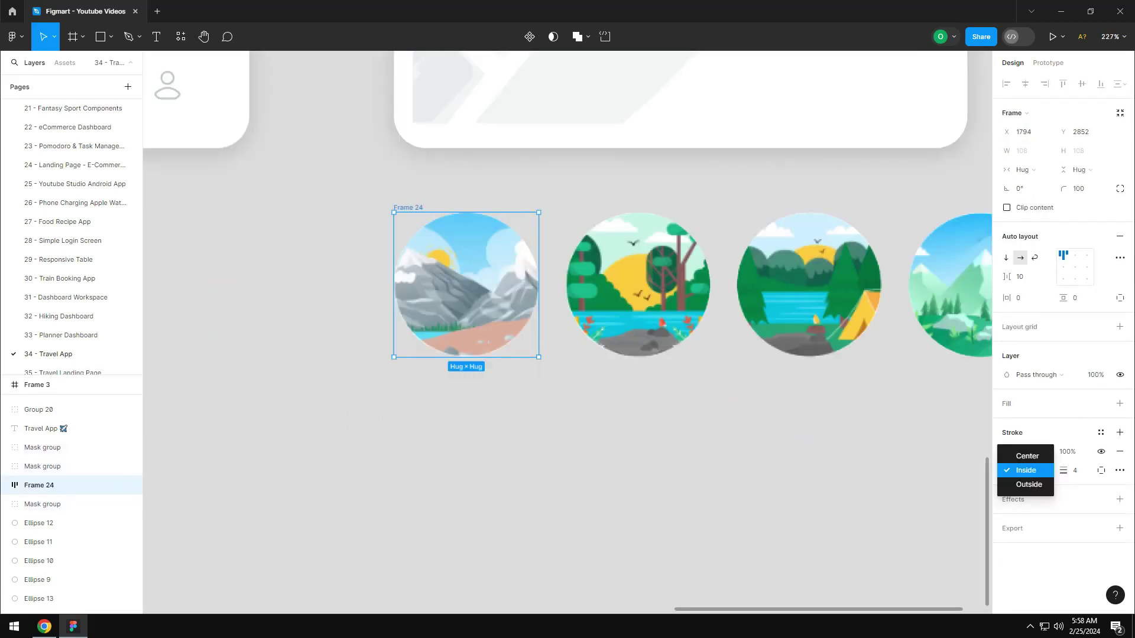
pyautogui.click(1029, 452)
pyautogui.write('FFFFFF')
pyautogui.press('Return')
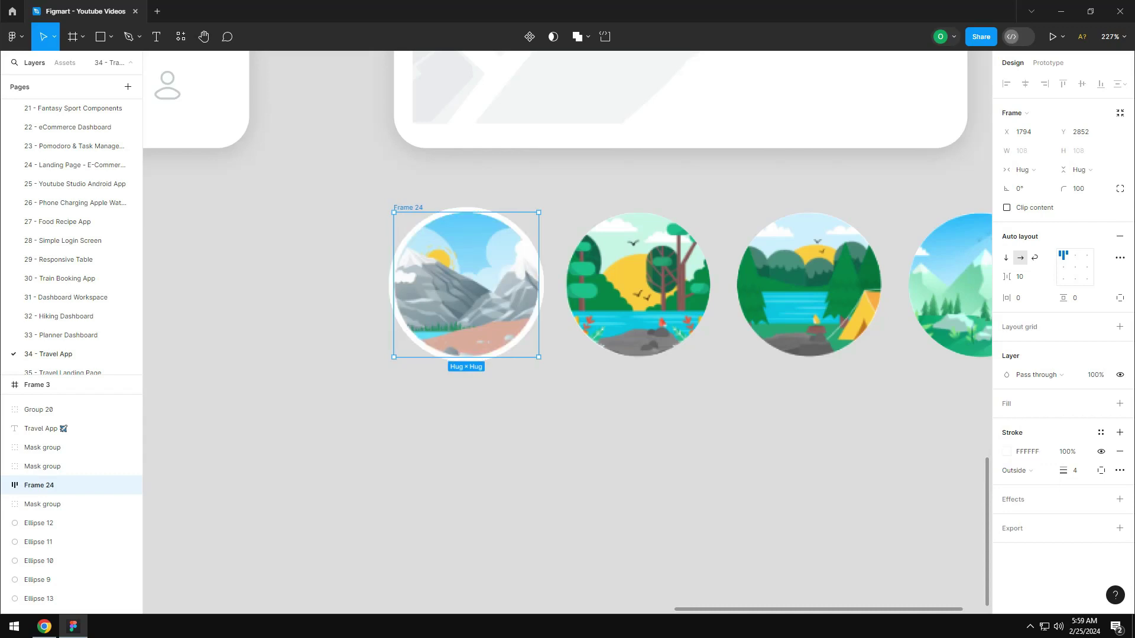
pyautogui.press('Escape')
# - Draw a roughly 16-pixel polygon triangle beneath the mountain circle
pyautogui.click(111, 36)
pyautogui.click(59, 121)
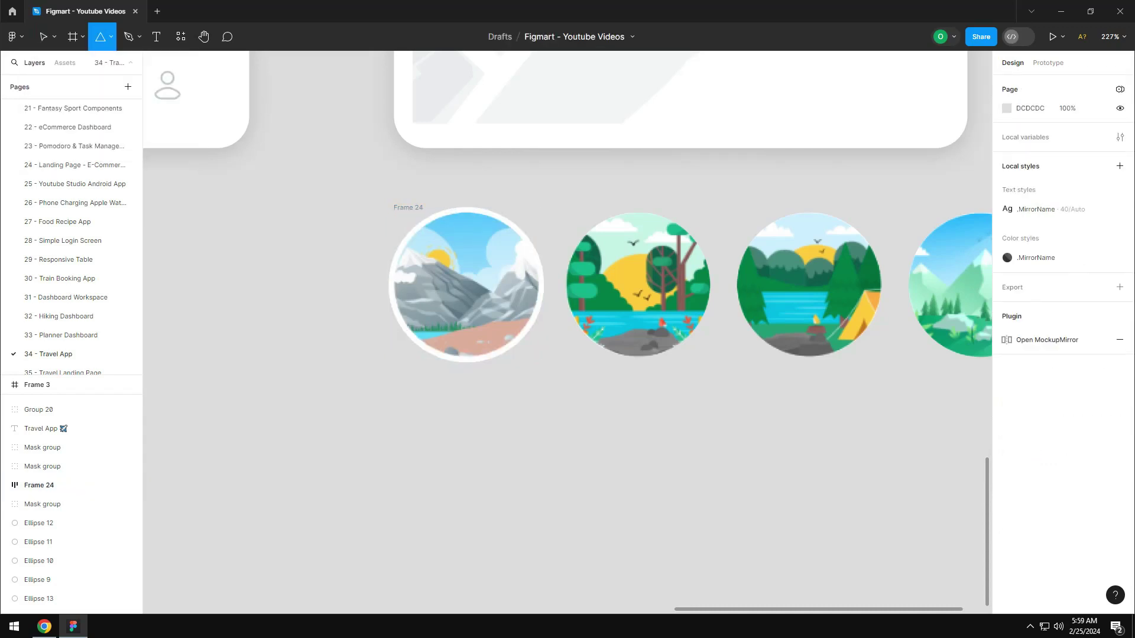
pyautogui.moveTo(461, 370); pyautogui.dragTo(489, 397)
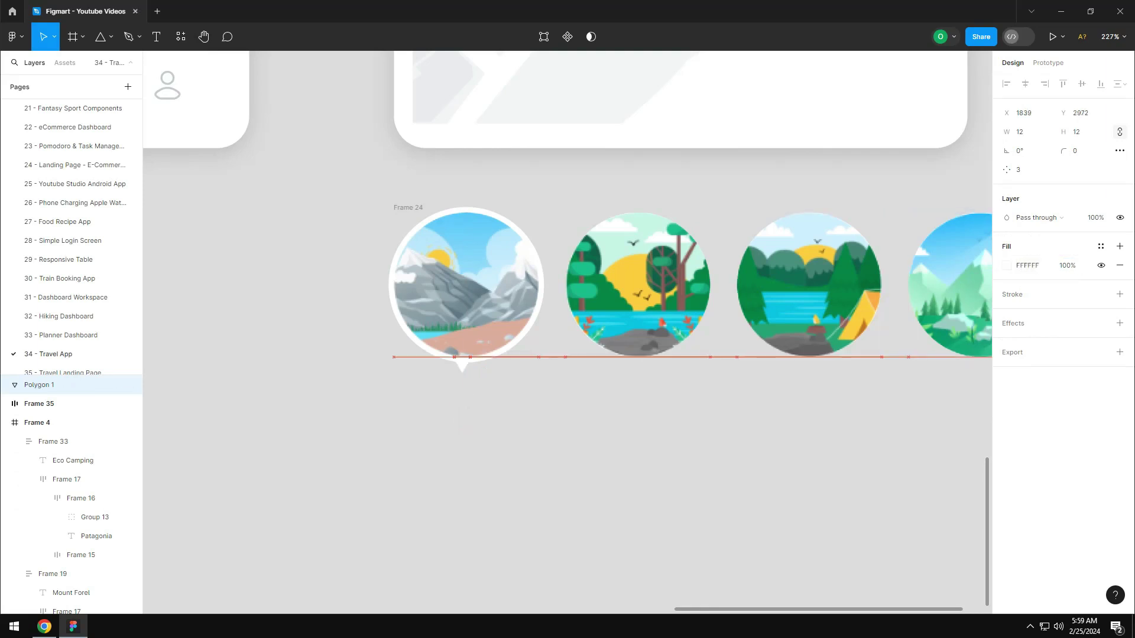
pyautogui.scroll(10, 459, 375)
pyautogui.moveTo(545, 380); pyautogui.dragTo(606, 444)
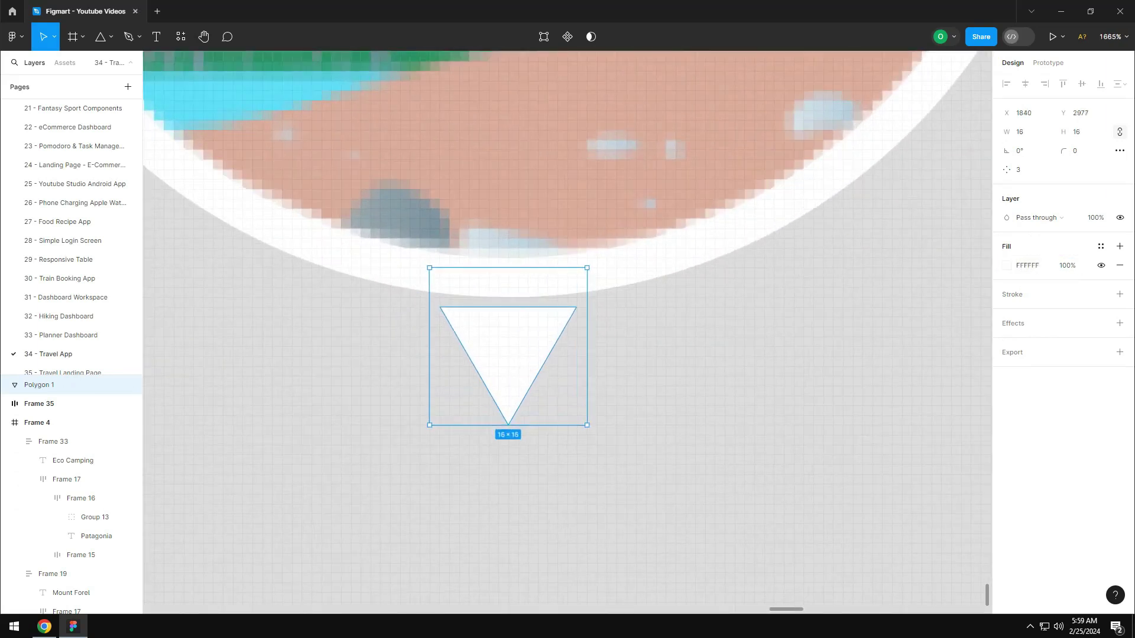
pyautogui.scroll(-8, 699, 362)
# - Group the circle and triangle and add a drop shadow with blur 30 and 15% opacity
pyautogui.keyDown('shift'); pyautogui.click(697, 331); pyautogui.keyUp('shift')
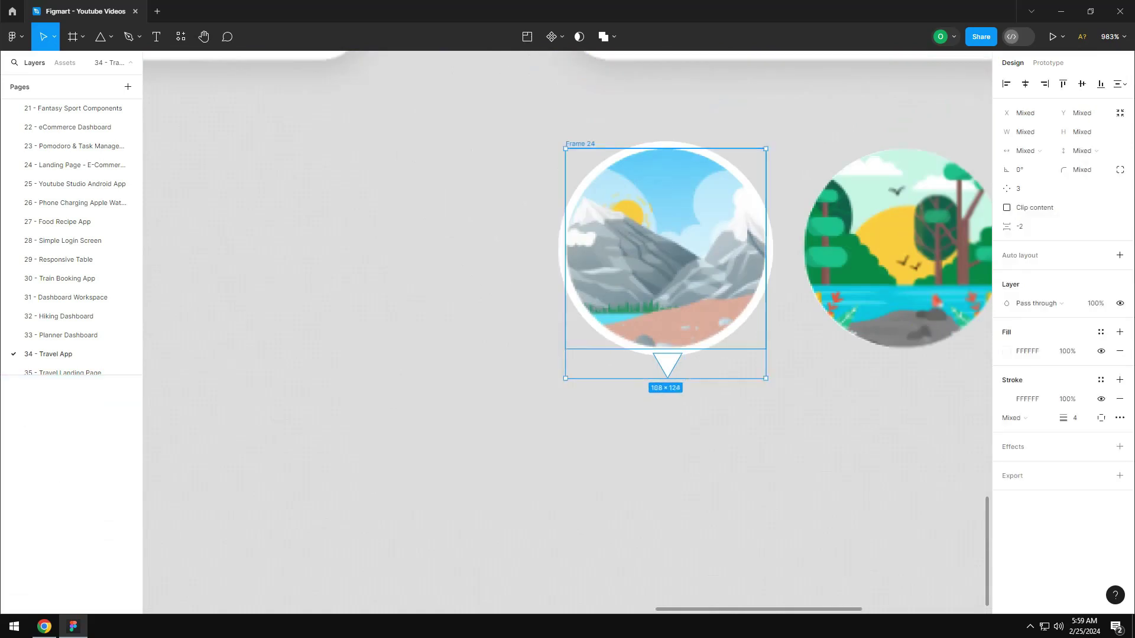
pyautogui.hotkey('ctrl', 'g')
pyautogui.click(1119, 475)
pyautogui.click(1006, 494)
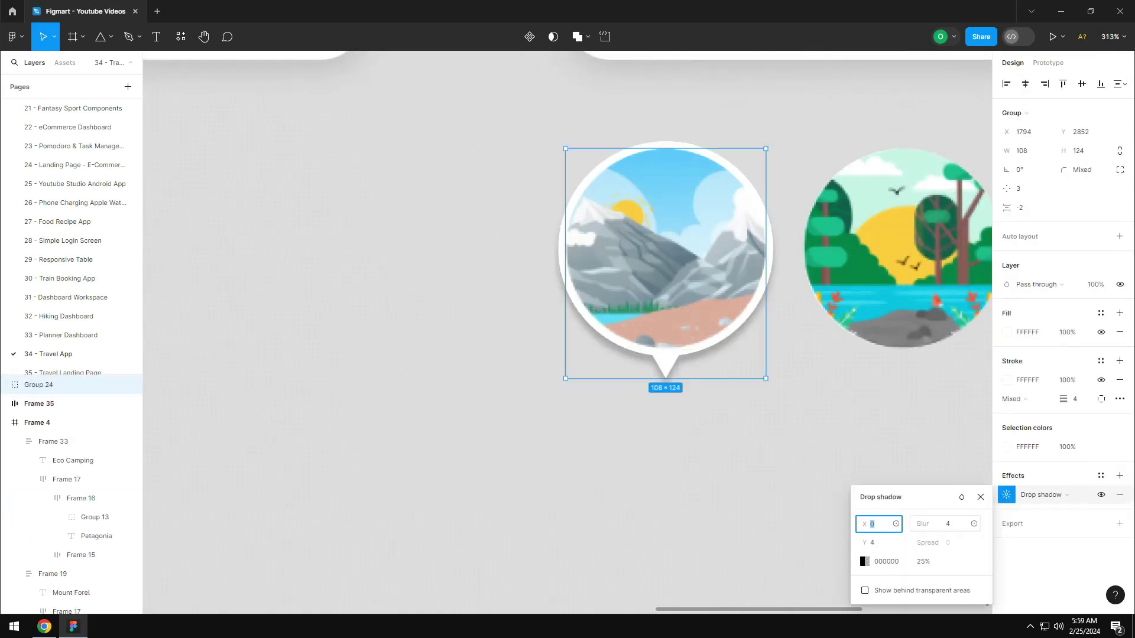
pyautogui.press('Tab')
pyautogui.press('Tab')
pyautogui.press('Return')
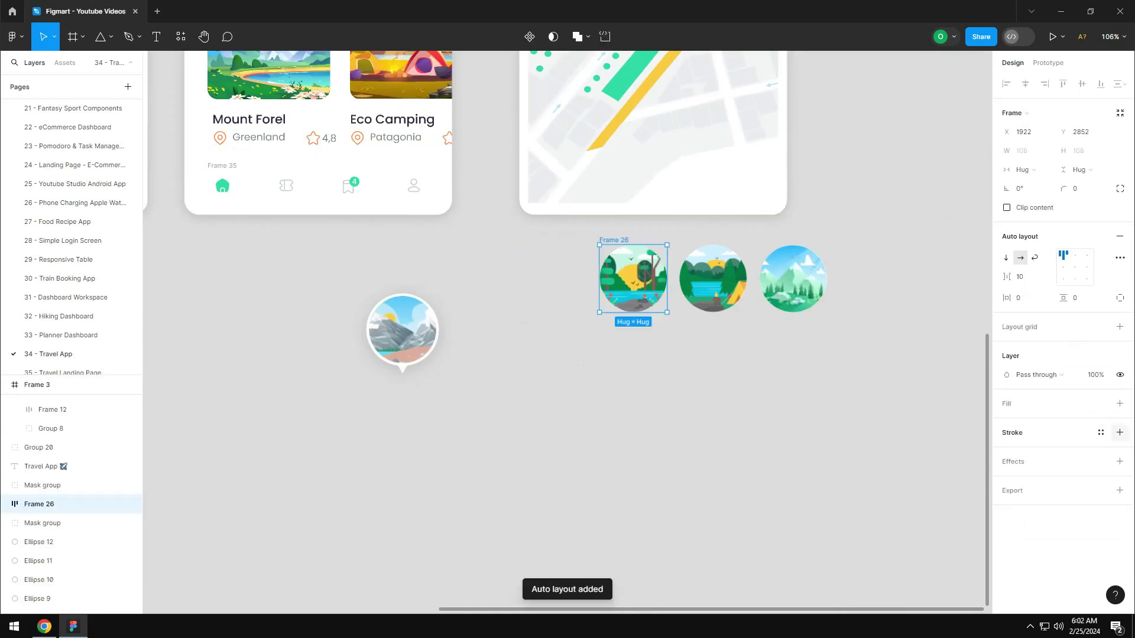
# - Wrap the second scenery circle in auto layout and give it a white 4 px outline
pyautogui.click(1076, 189)
pyautogui.write('100')
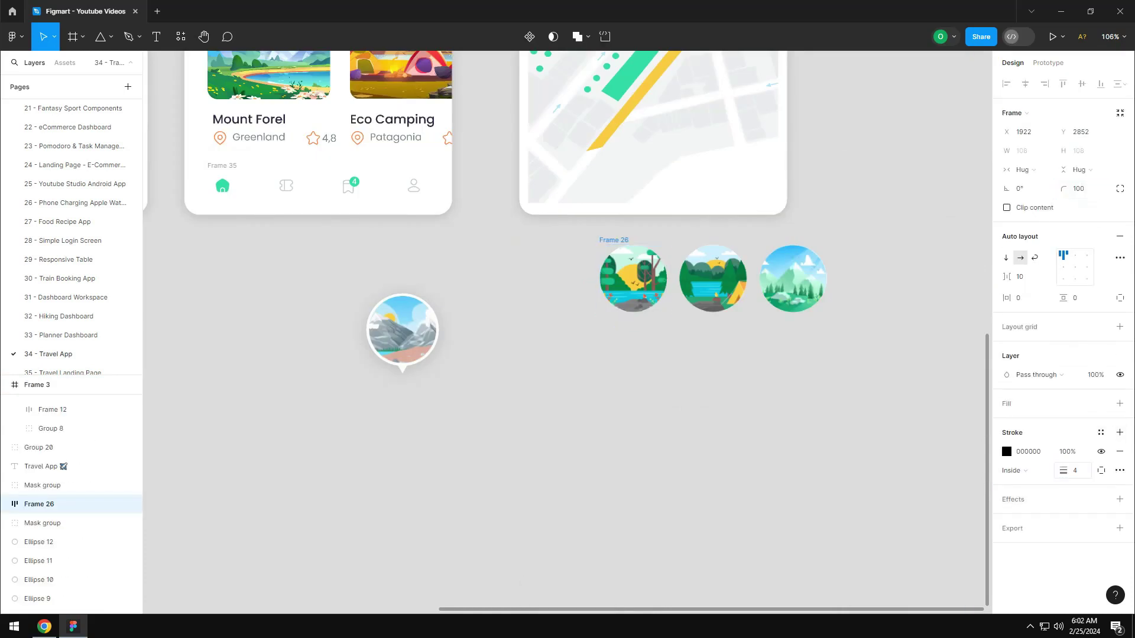
pyautogui.click(42, 485)
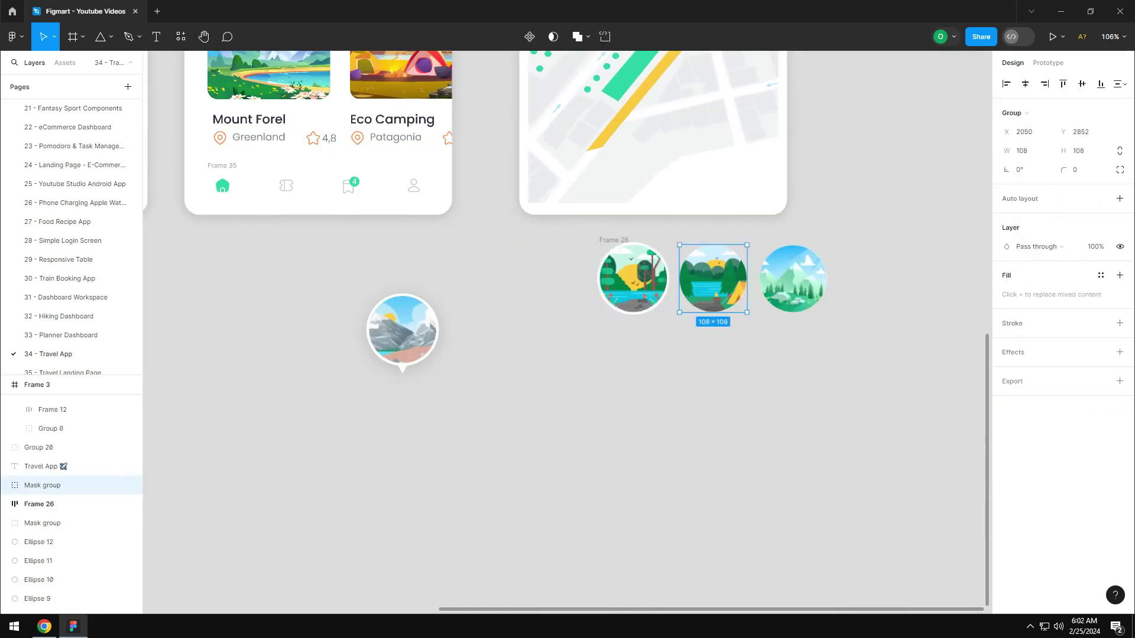
pyautogui.hotkey('shift', 'a')
pyautogui.click(1119, 433)
pyautogui.click(1029, 451)
pyautogui.write('f')
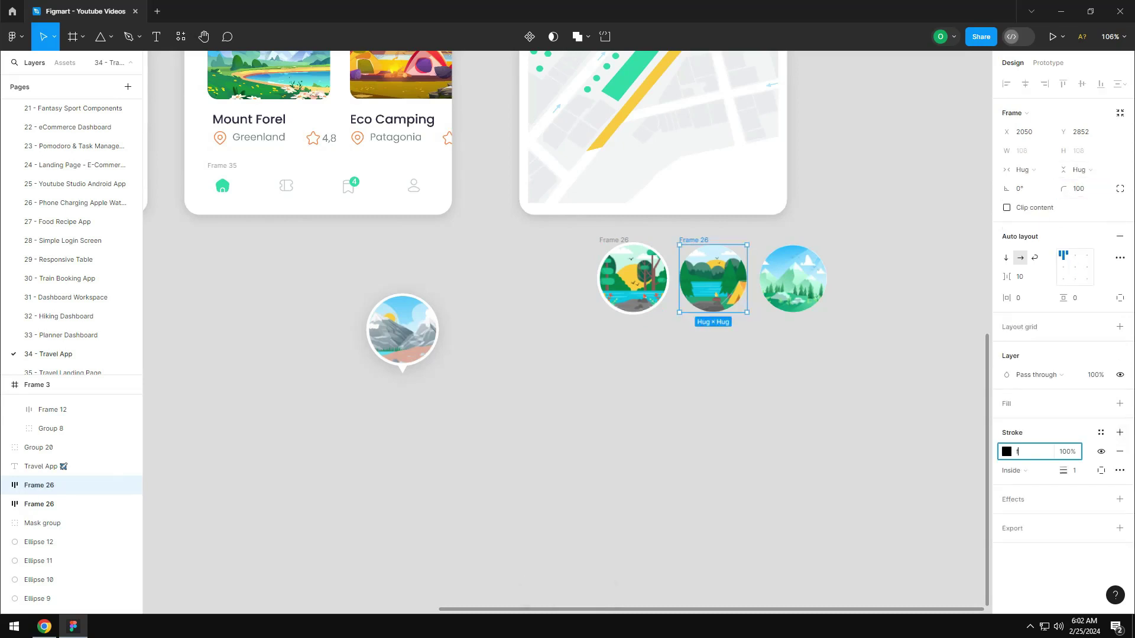
pyautogui.write('4')
pyautogui.press('Return')
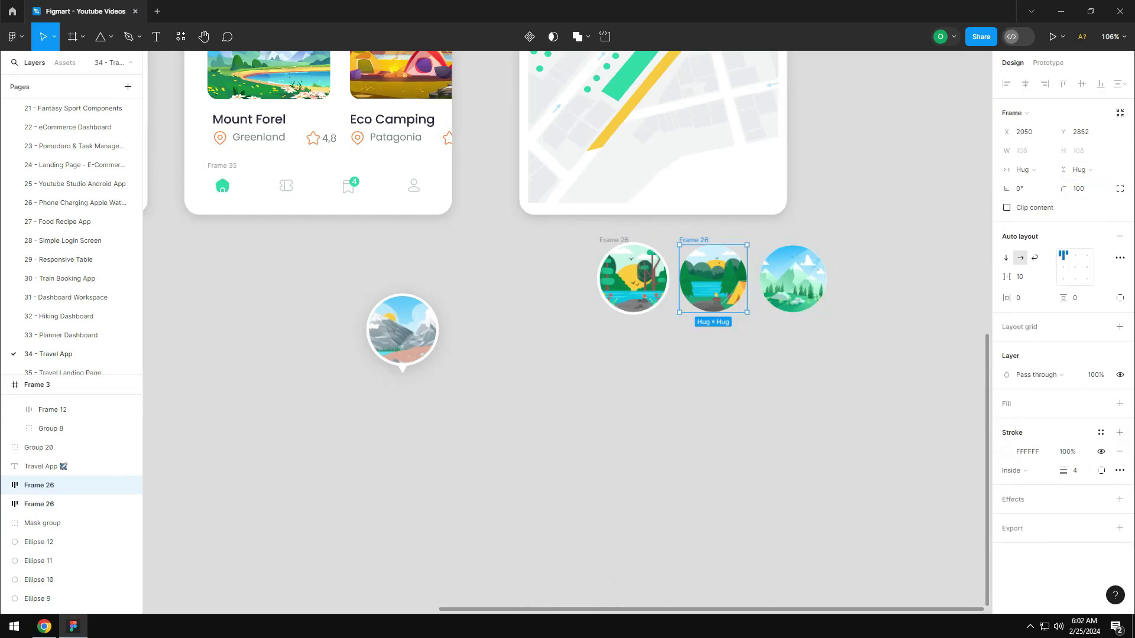
# - Wrap the third scenery circle in auto layout with its outline set inside
pyautogui.click(792, 278)
pyautogui.hotkey('shift', 'a')
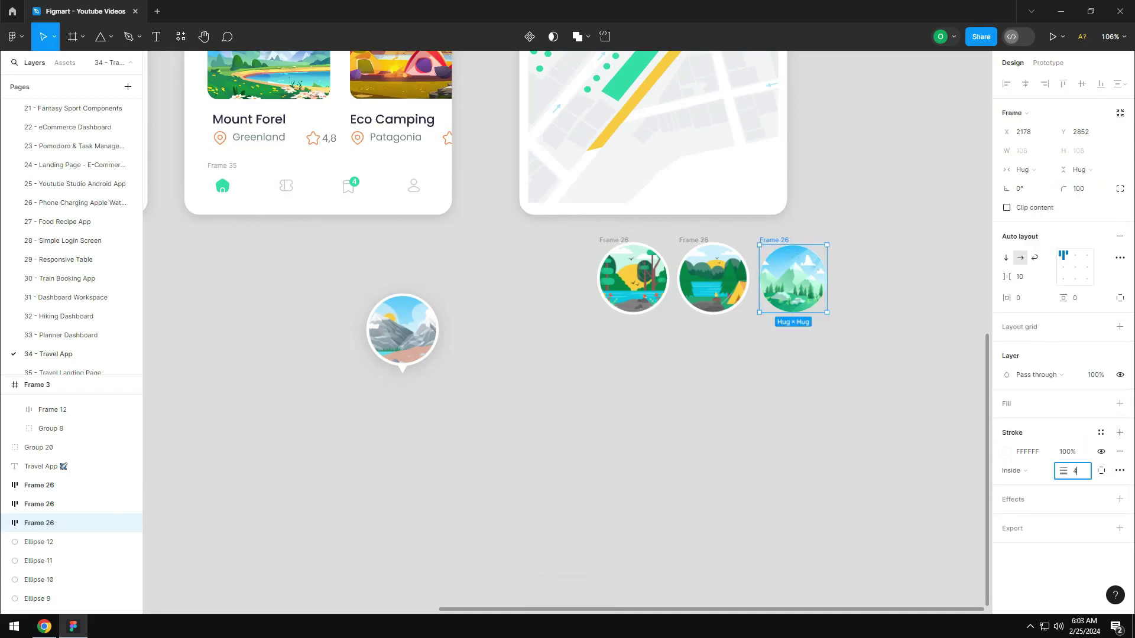
pyautogui.click(1012, 471)
pyautogui.click(402, 334)
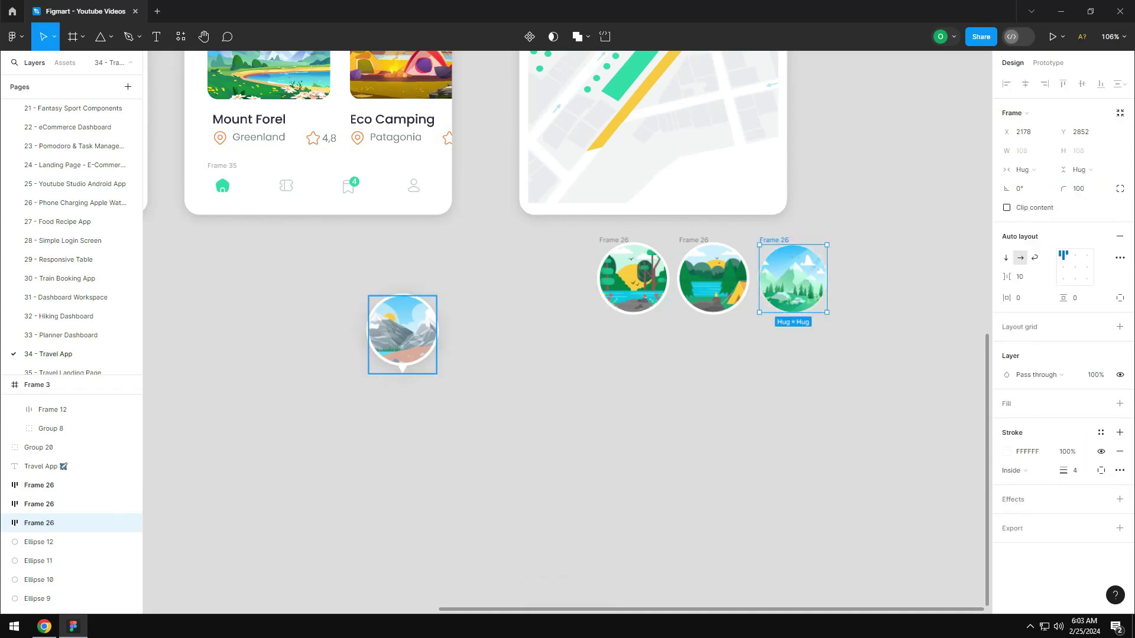
# - Copy the map pin's triangle tail beneath the left, middle and right circles
pyautogui.doubleClick(402, 368)
pyautogui.click(681, 352)
pyautogui.scroll(5, 682, 353)
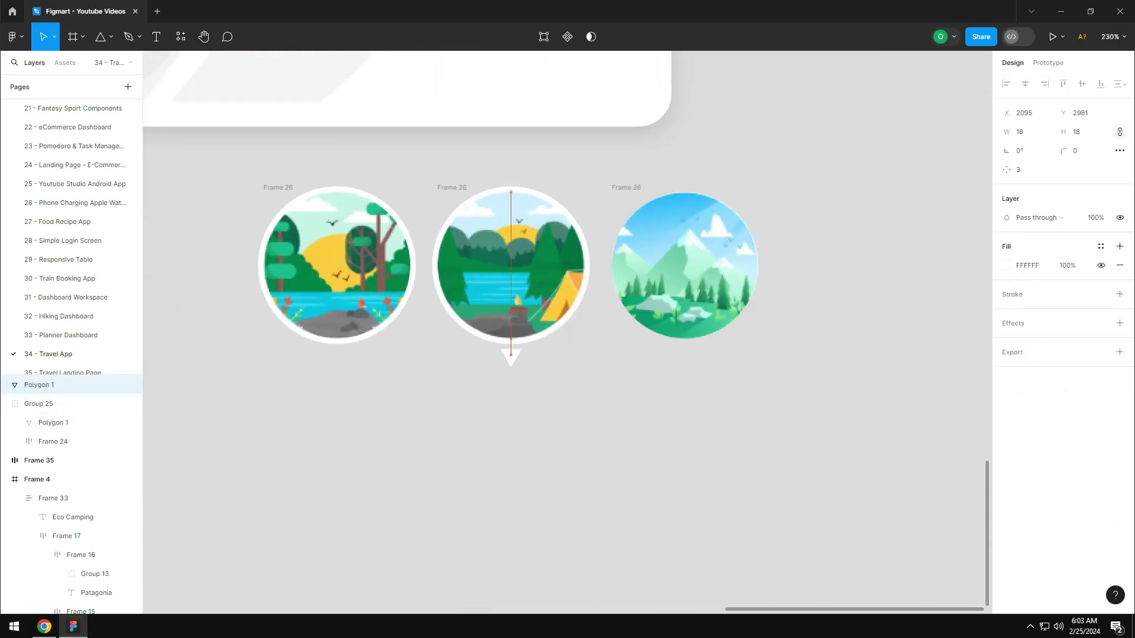
pyautogui.moveTo(510, 354)
pyautogui.mouseDown()
pyautogui.moveTo(336, 355)
pyautogui.moveTo(689, 355)
pyautogui.mouseUp()
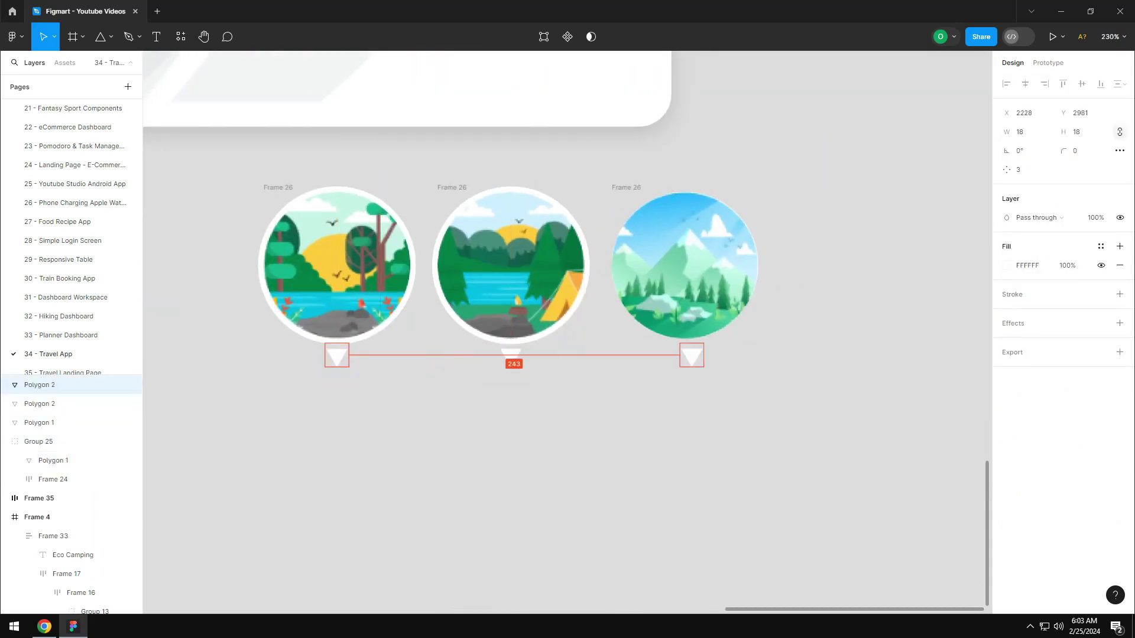
pyautogui.click(686, 266)
pyautogui.hotkey('ctrl', 'alt', 'v')
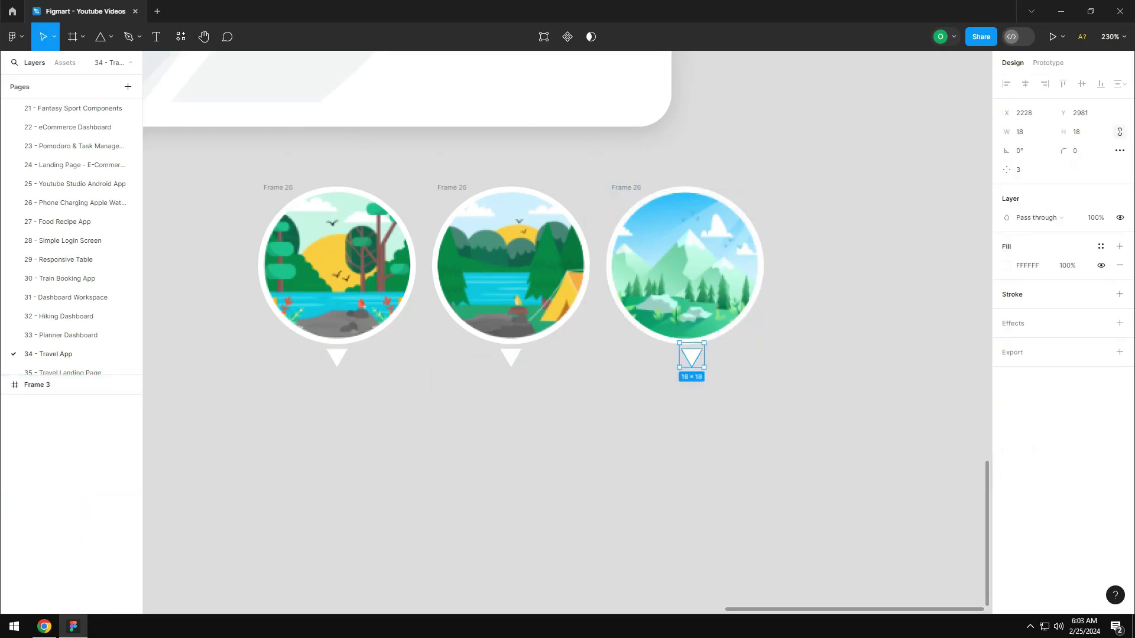
pyautogui.press('Escape')
pyautogui.click(690, 357)
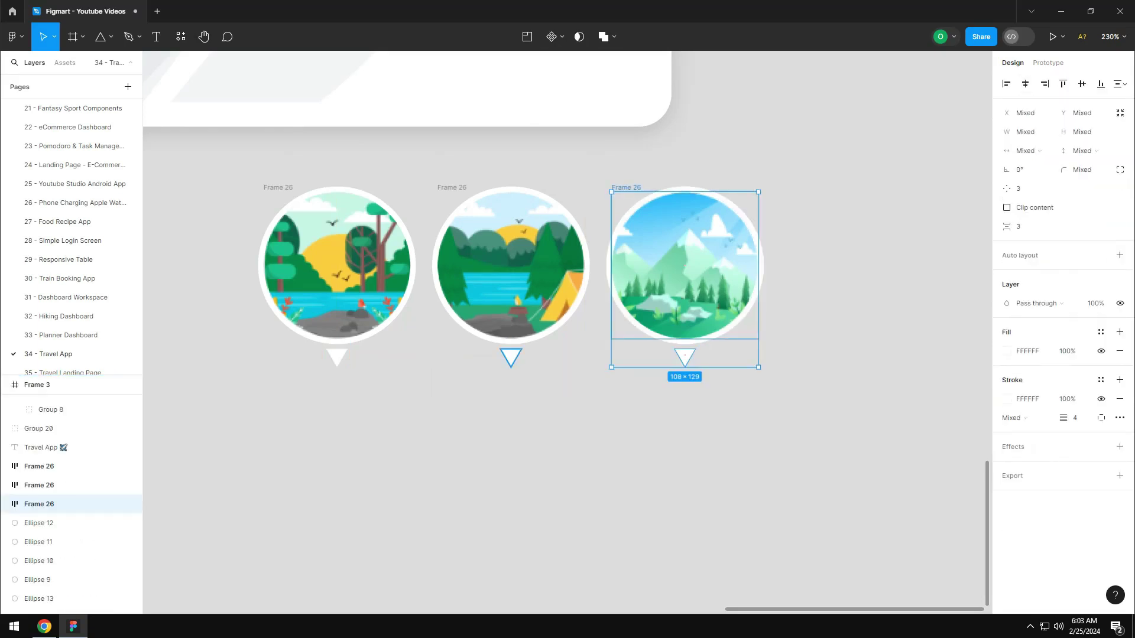
pyautogui.click(511, 357)
pyautogui.click(337, 357)
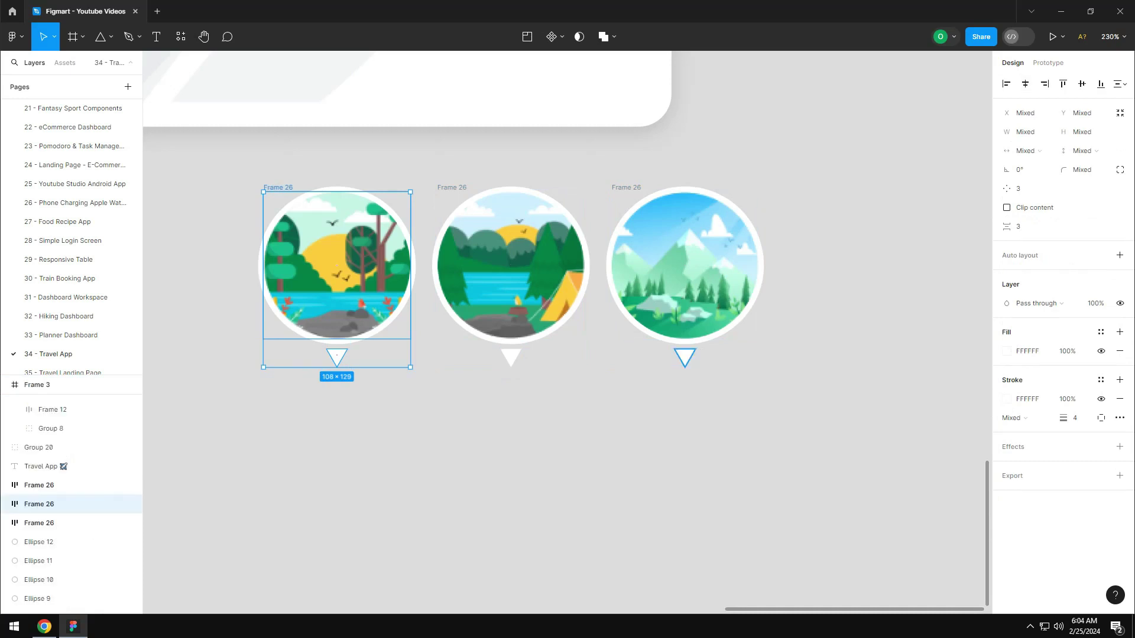
pyautogui.press('Escape')
pyautogui.click(511, 357)
# - Group the left and middle circles each with their triangle tails
pyautogui.moveTo(253, 169); pyautogui.dragTo(415, 371)
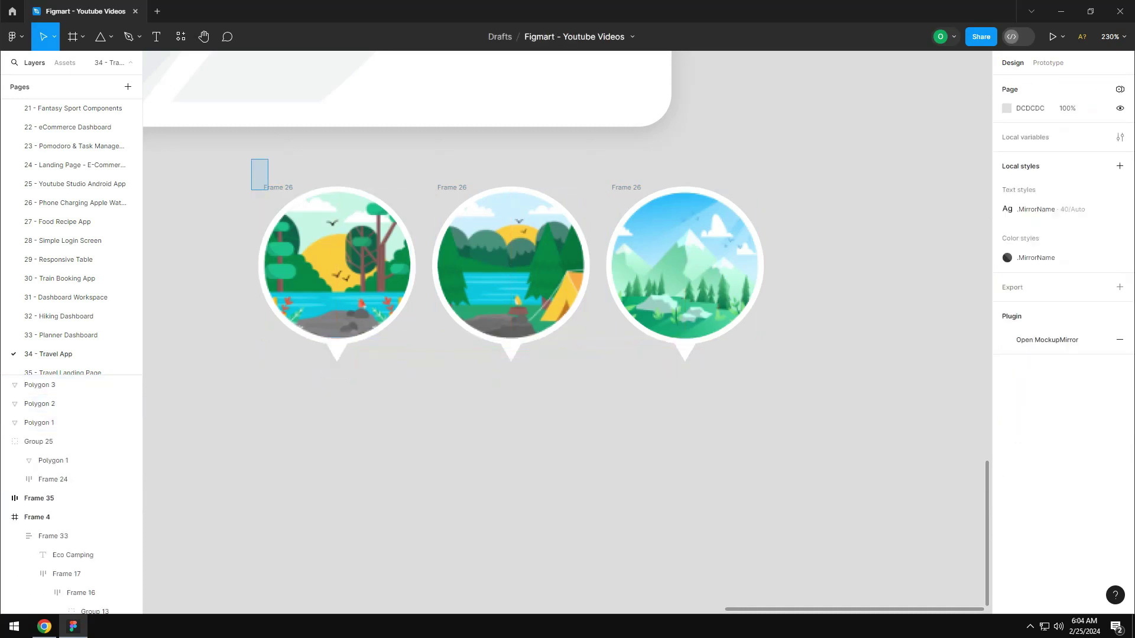
pyautogui.hotkey('ctrl', 'g')
pyautogui.moveTo(427, 168); pyautogui.dragTo(591, 371)
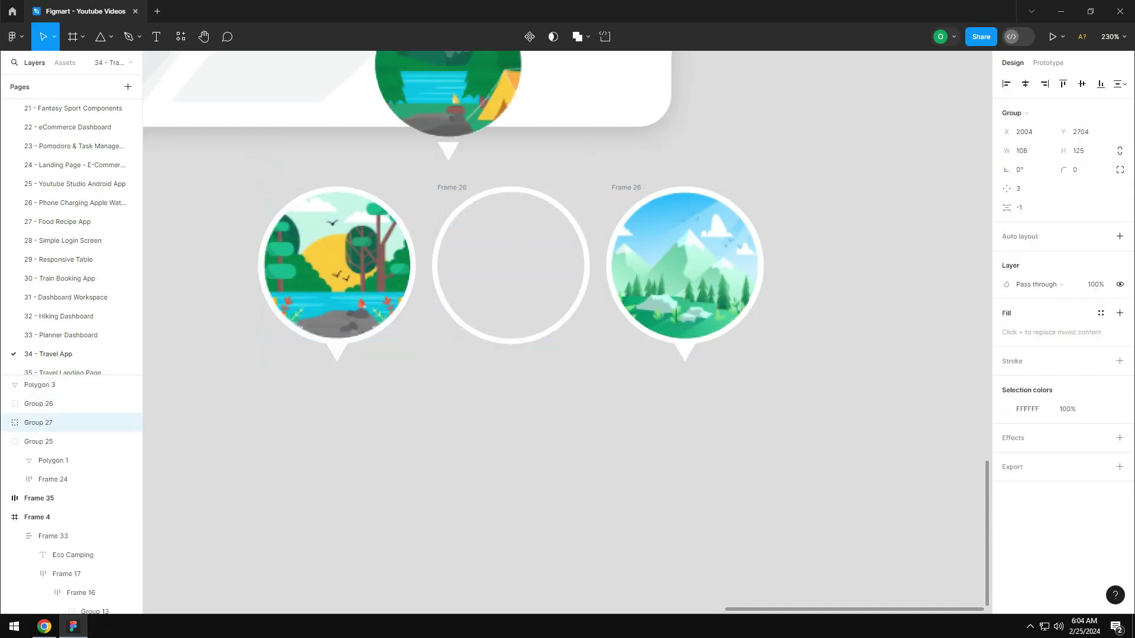
pyautogui.hotkey('ctrl', 'g')
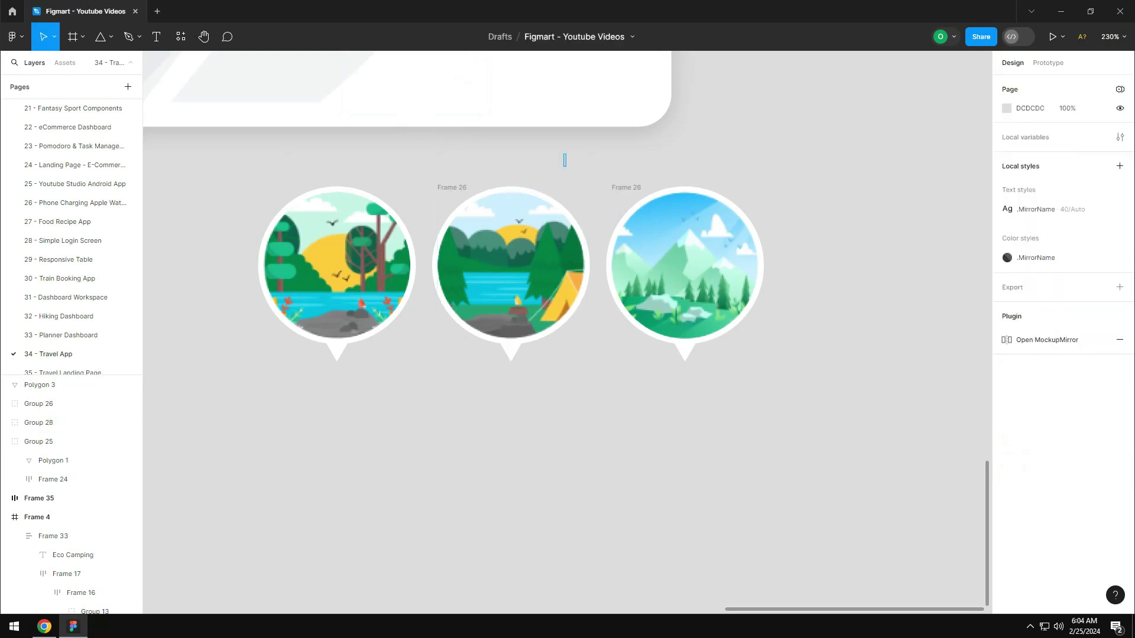
pyautogui.moveTo(510, 278)
pyautogui.mouseDown()
pyautogui.moveTo(371, 492)
pyautogui.moveTo(510, 276)
pyautogui.mouseUp()
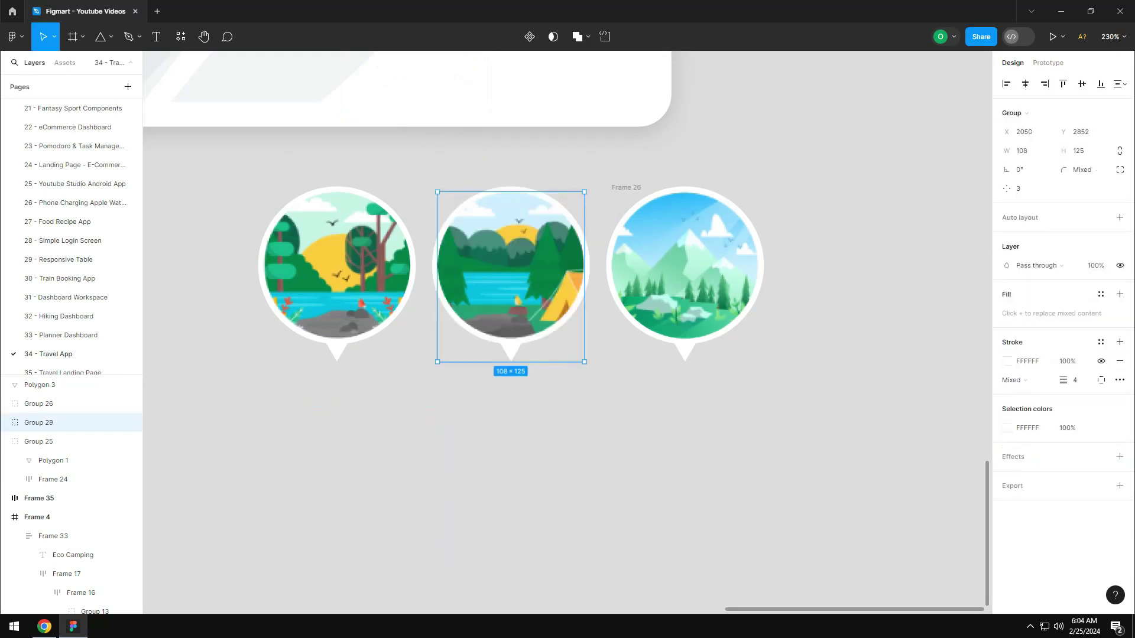
pyautogui.press('Escape')
# - Group the right circle with its tail and try adding a drop shadow
pyautogui.moveTo(609, 157); pyautogui.dragTo(784, 382)
pyautogui.hotkey('ctrl', 'g')
pyautogui.click(1120, 438)
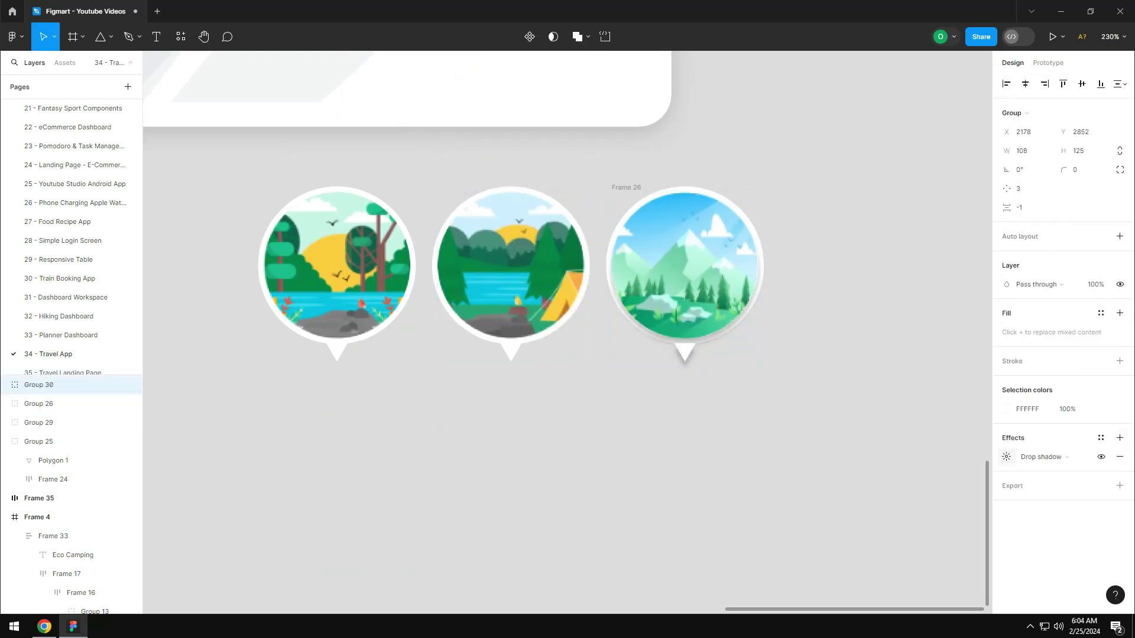
pyautogui.click(1007, 457)
pyautogui.press('Escape')
pyautogui.press('Escape')
# - Undo the shadow and regroup the right circle with its tail
pyautogui.scroll(-3, 574, 444)
pyautogui.hotkey('ctrl', 'z')
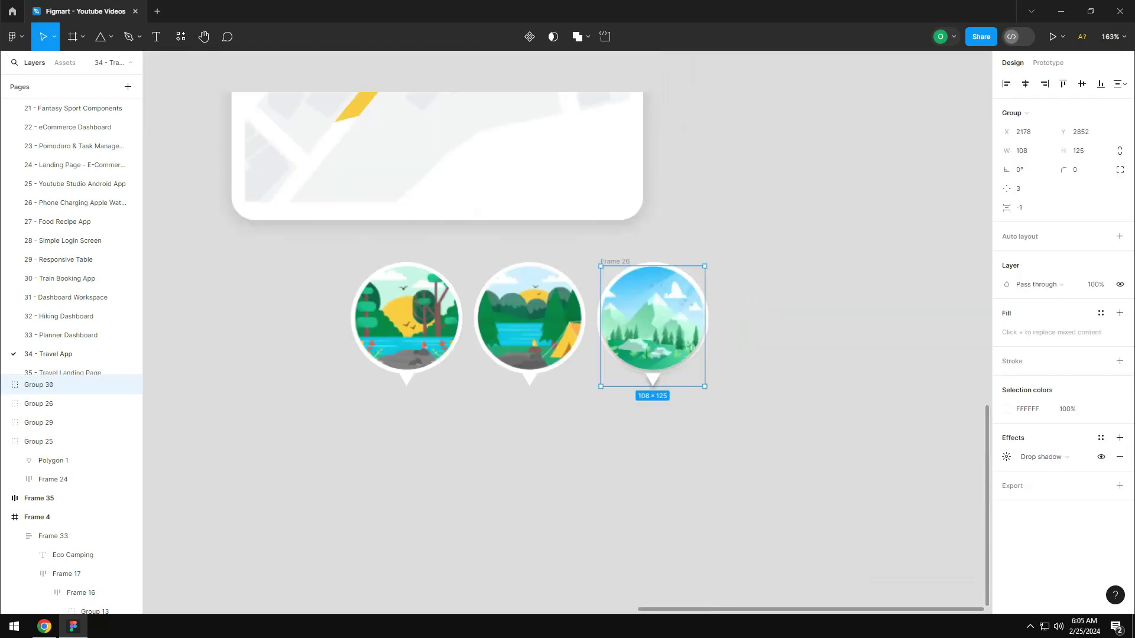
pyautogui.hotkey('ctrl', 'z')
pyautogui.press('Escape')
pyautogui.click(652, 319)
pyautogui.hotkey('ctrl', 'shift', 'g')
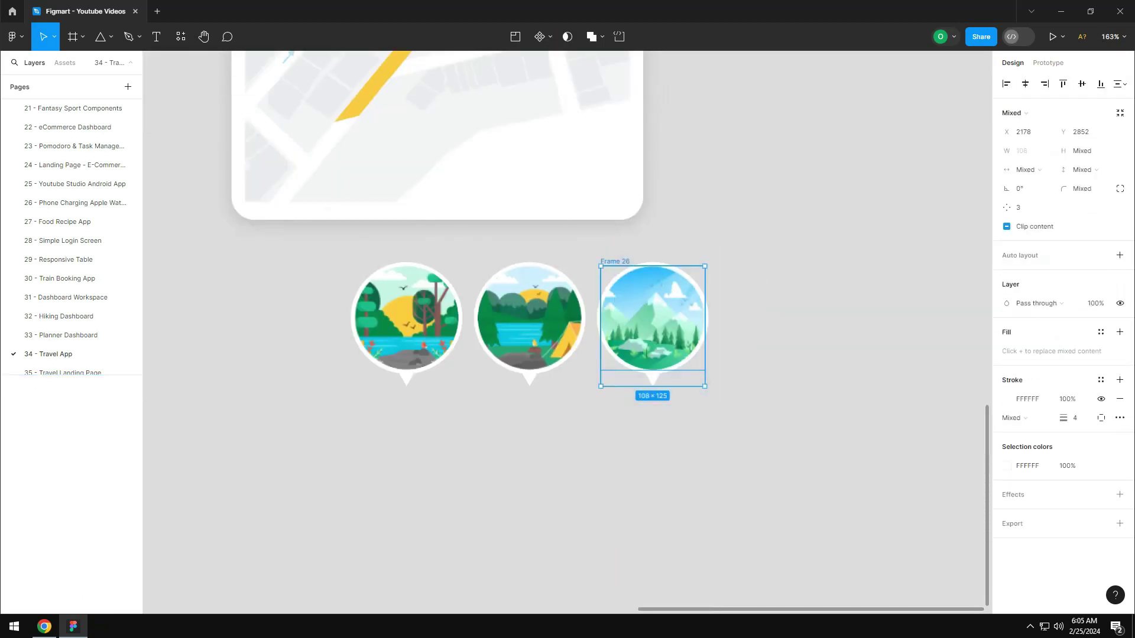
pyautogui.hotkey('ctrl', 'g')
pyautogui.press('Escape')
pyautogui.scroll(-1, 195, 325)
pyautogui.hscroll(-2, 195, 325)
# - Copy the left mountain pin's shadow styling and paste it onto the three new pins
pyautogui.click(195, 322)
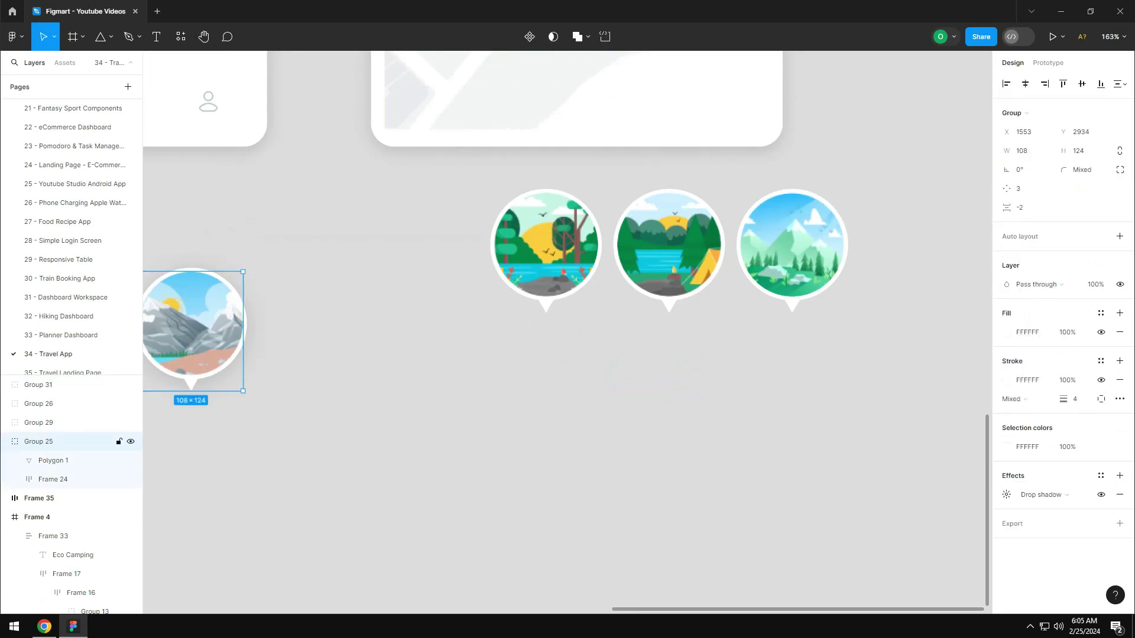
pyautogui.rightClick(210, 322)
pyautogui.click(378, 344)
pyautogui.click(544, 248)
pyautogui.keyDown('shift'); pyautogui.click(669, 249); pyautogui.keyUp('shift')
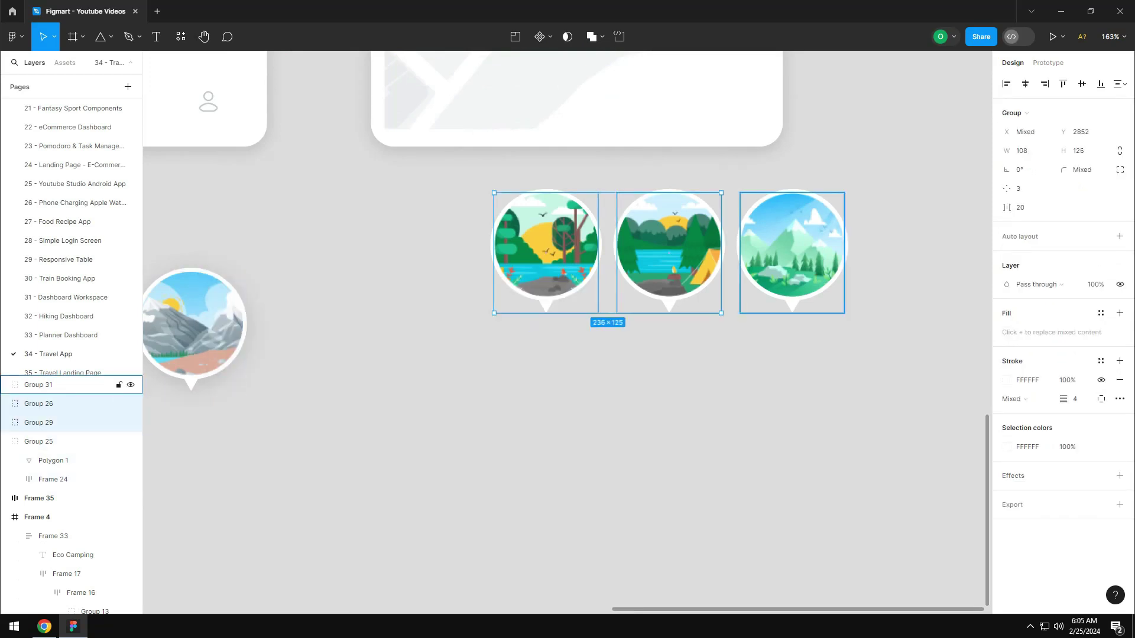
pyautogui.keyDown('shift'); pyautogui.click(792, 237); pyautogui.keyUp('shift')
pyautogui.rightClick(799, 218)
pyautogui.click(969, 330)
pyautogui.press('Escape')
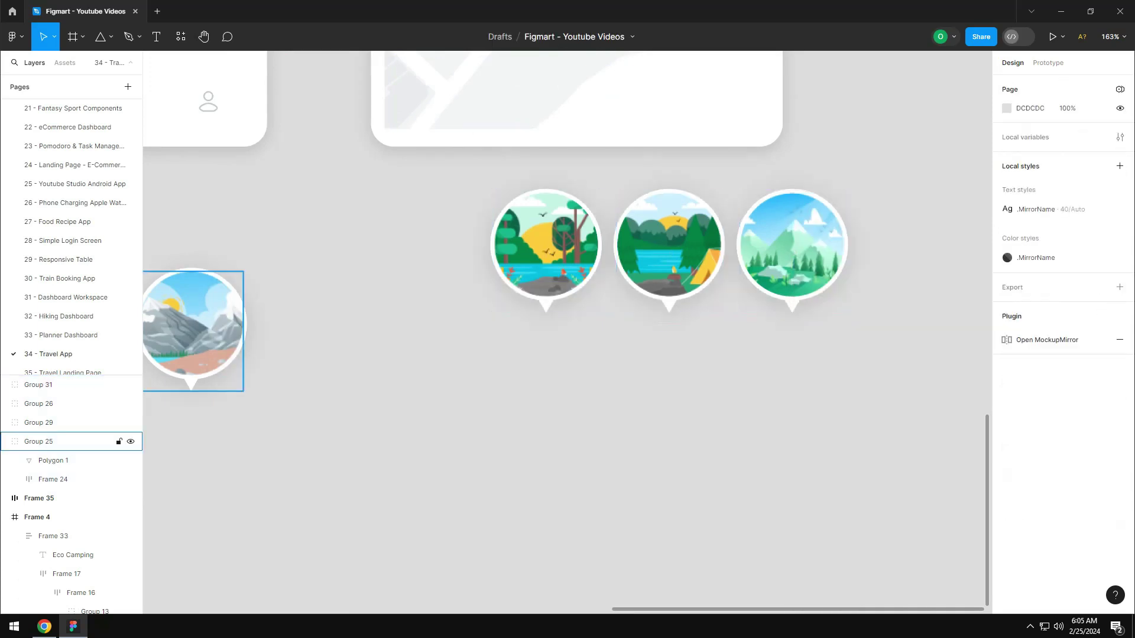
# - Align the four pins in a row and distribute them evenly horizontally
pyautogui.click(39, 441)
pyautogui.keyDown('shift'); pyautogui.click(38, 385); pyautogui.keyUp('shift')
pyautogui.click(1082, 84)
pyautogui.click(1118, 84)
pyautogui.click(1040, 136)
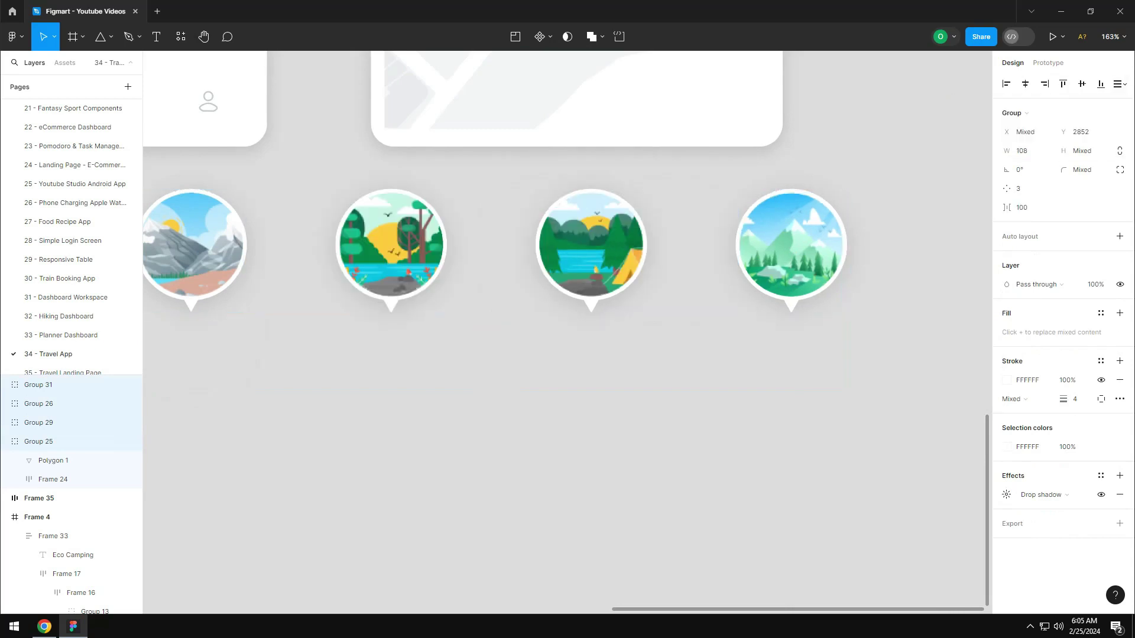
pyautogui.press('Escape')
pyautogui.scroll(-5, 431, 388)
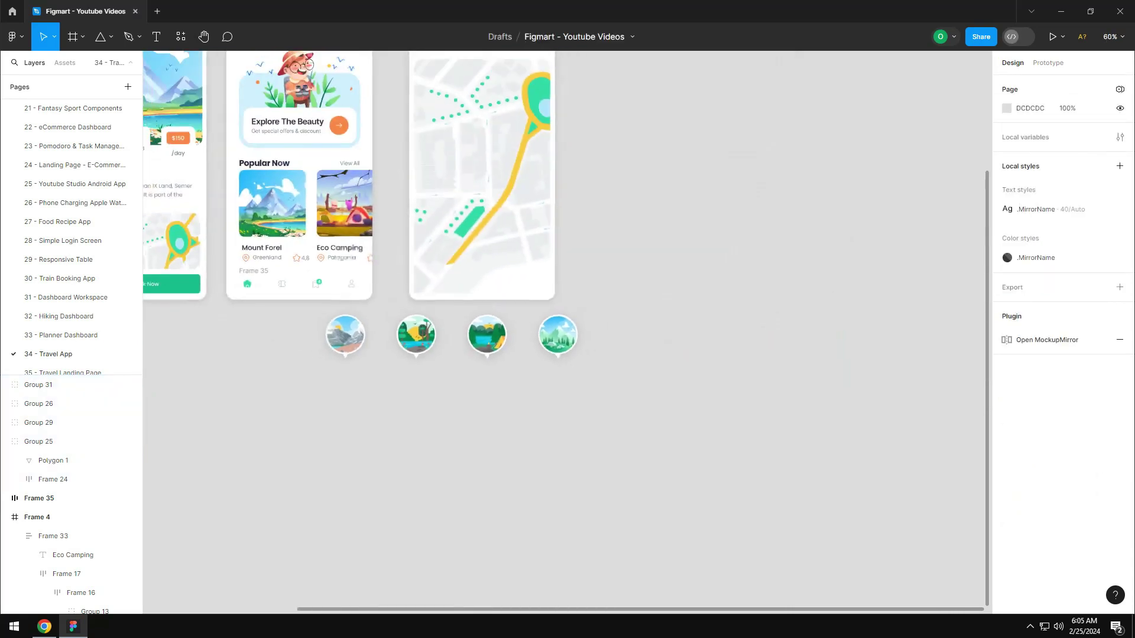
pyautogui.scroll(2, 566, 215)
# - Paste the user avatar near the pins and place it below them
pyautogui.click(284, 65)
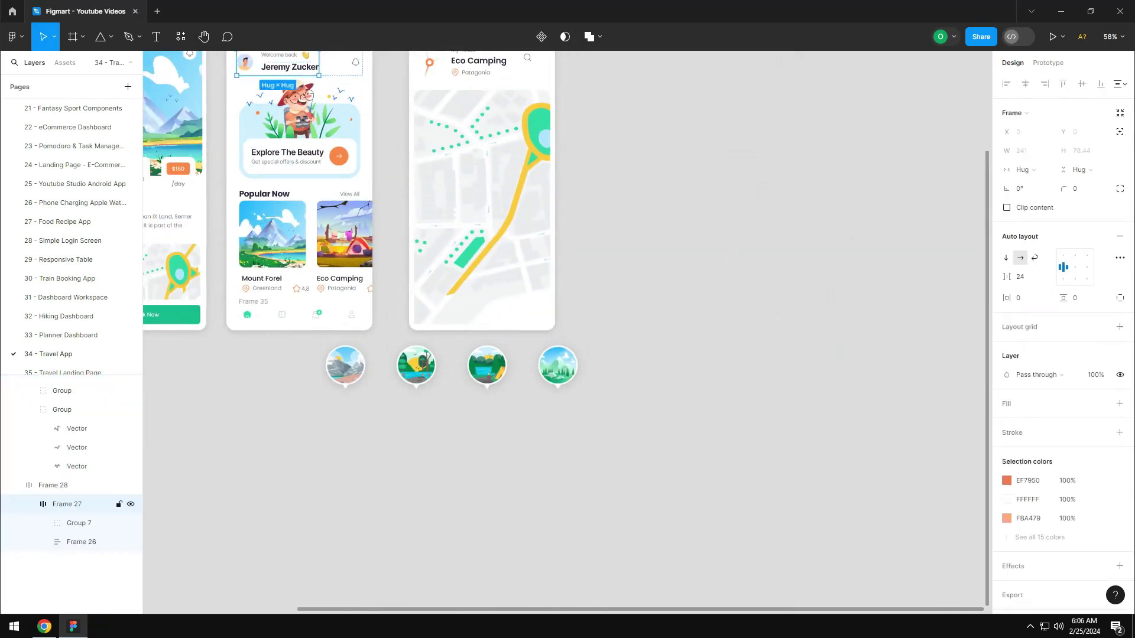
pyautogui.press('Escape')
pyautogui.scroll(6, 445, 419)
pyautogui.hotkey('ctrl', 'v')
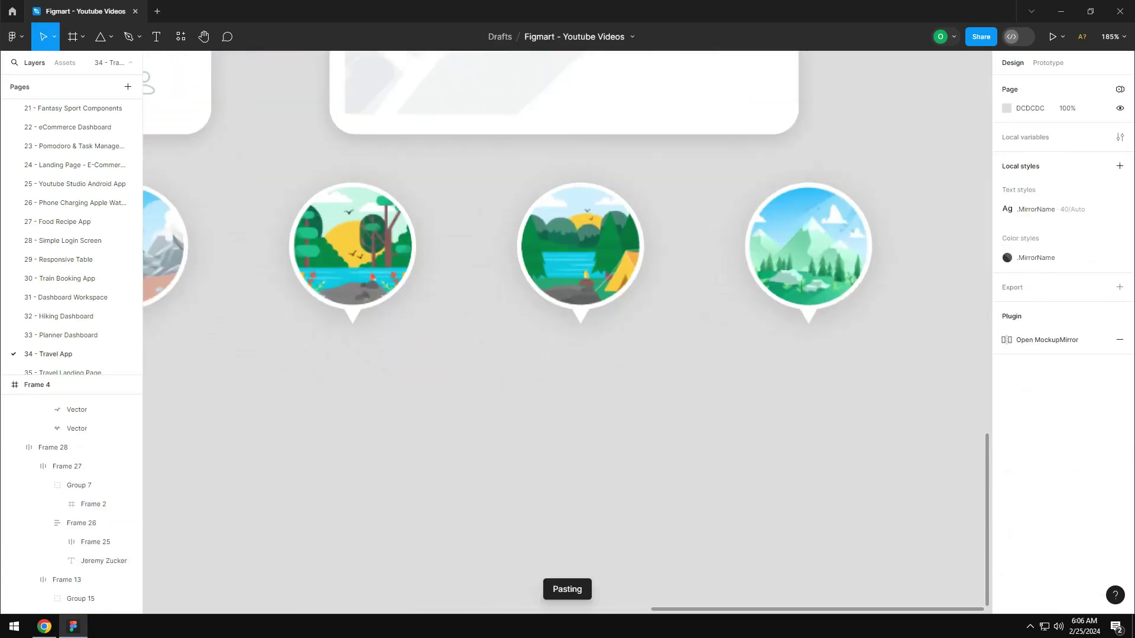
pyautogui.moveTo(567, 331); pyautogui.dragTo(529, 443)
# - Scale the middle and right pins proportionally to 48 px wide
pyautogui.click(579, 248)
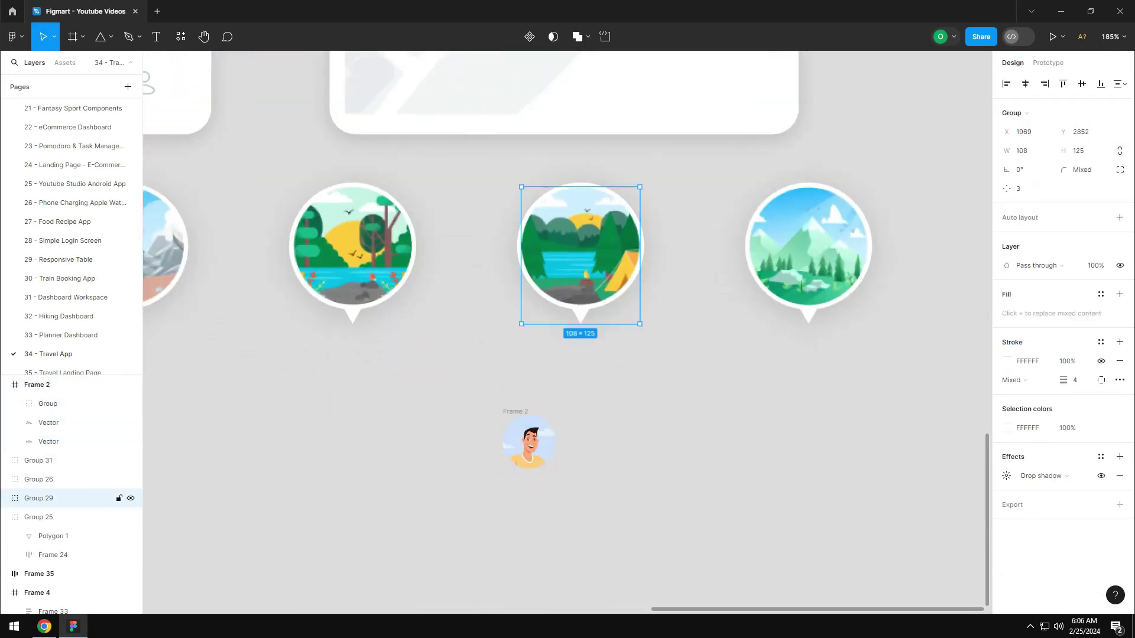
pyautogui.press('k')
pyautogui.click(1063, 259)
pyautogui.press('Return')
pyautogui.click(39, 460)
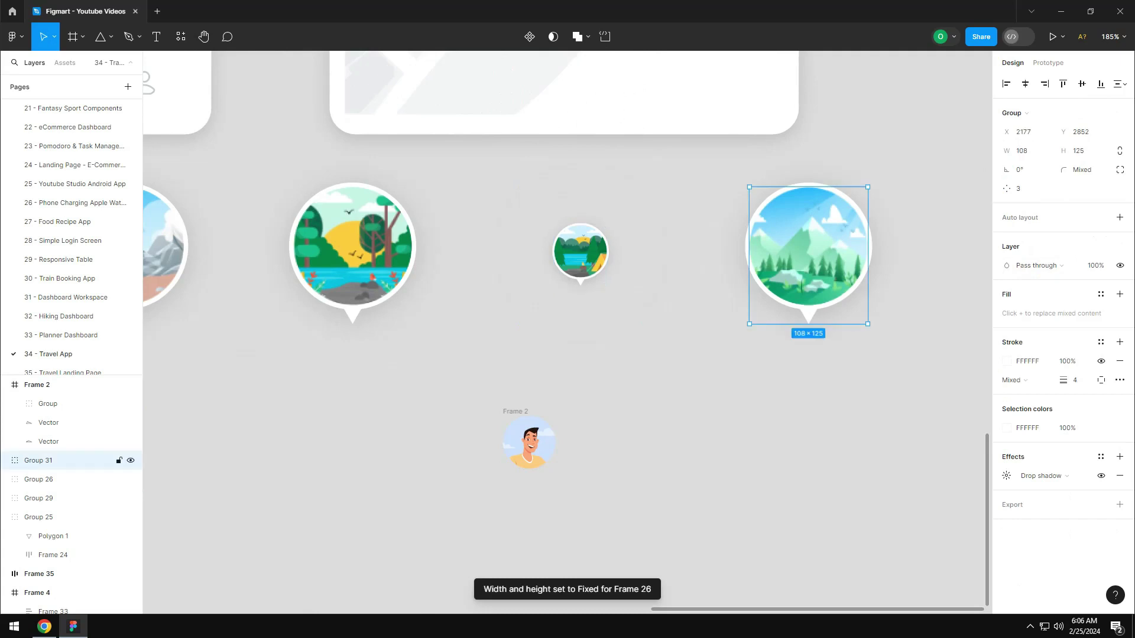
pyautogui.press('k')
pyautogui.press('Return')
# - Scale the forest pin and the avatar proportionally to 48 px wide
pyautogui.click(39, 479)
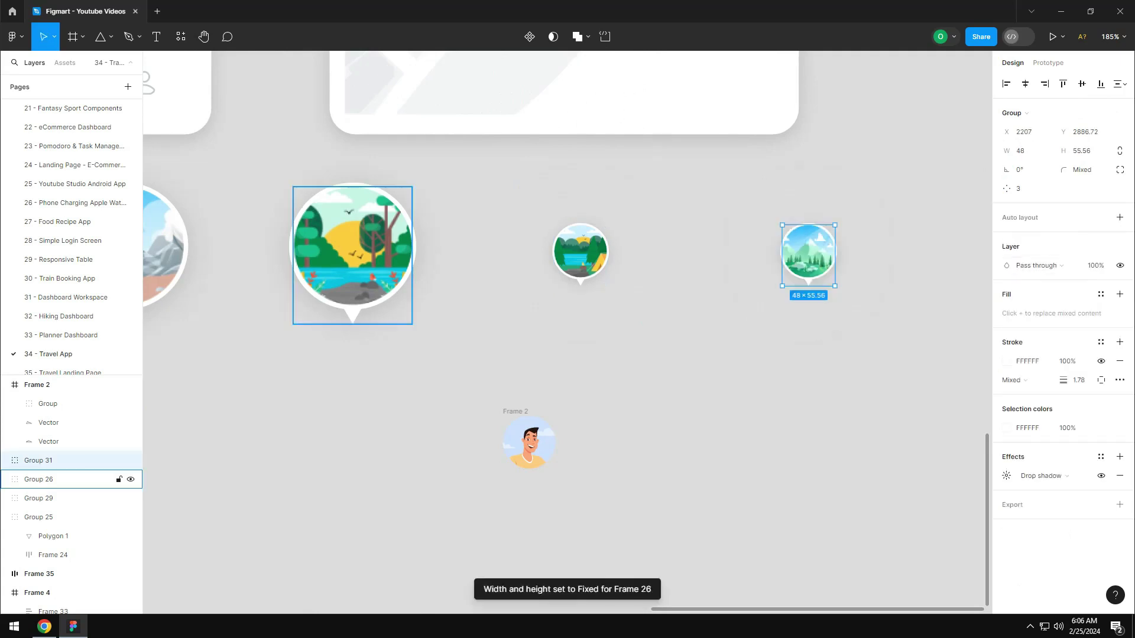
pyautogui.press('k')
pyautogui.press('Tab')
pyautogui.write('48')
pyautogui.press('Return')
pyautogui.click(38, 518)
pyautogui.press('k')
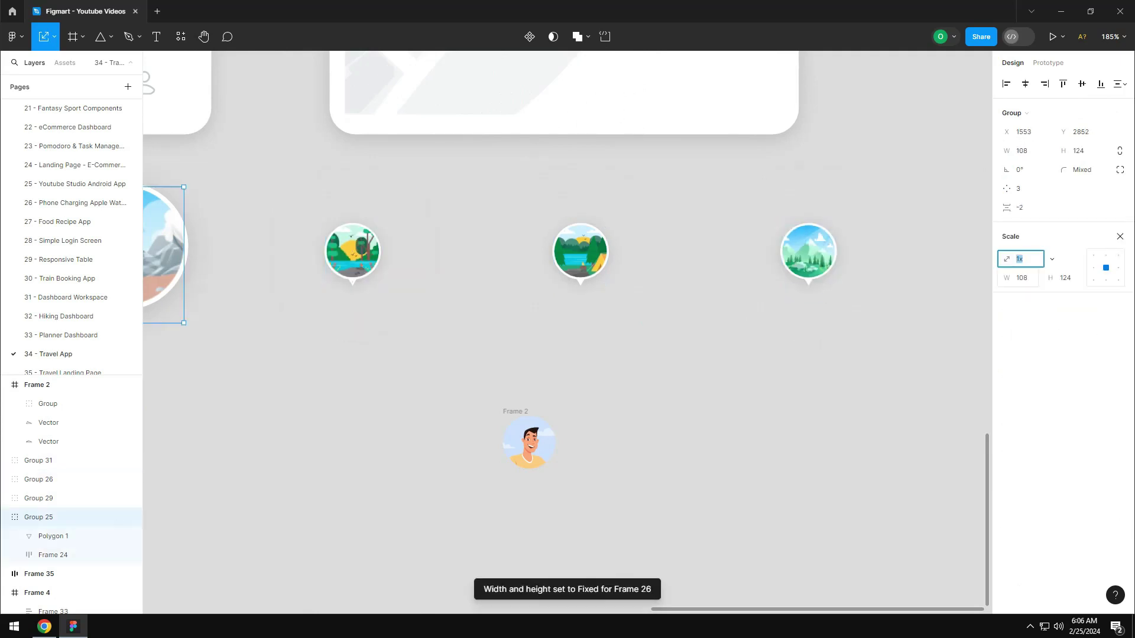
pyautogui.press('Return')
pyautogui.scroll(-3, 397, 308)
# - Add a white stroke around the resized avatar
pyautogui.click(37, 385)
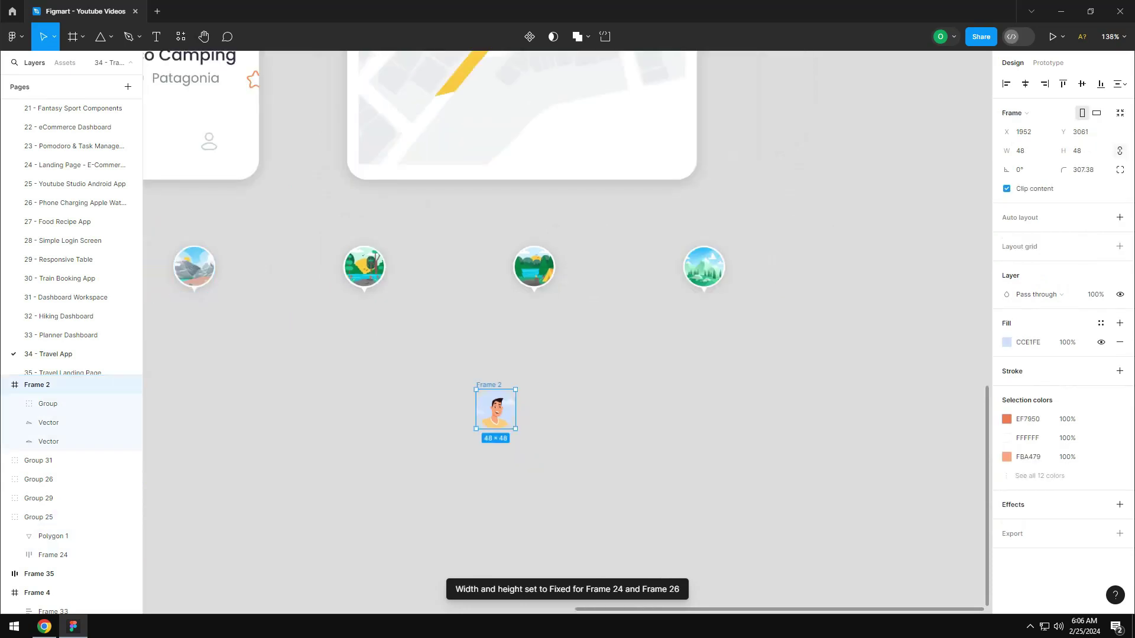
pyautogui.click(1011, 409)
pyautogui.click(1032, 390)
pyautogui.write('f')
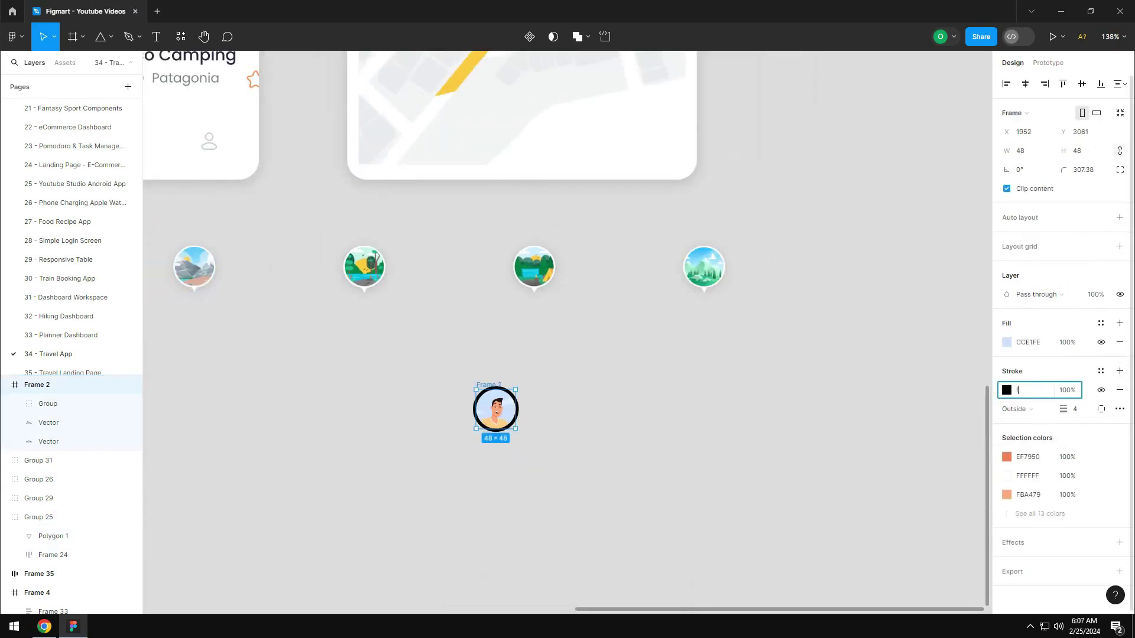
pyautogui.hotkey('ctrl', 'z')
pyautogui.hotkey('ctrl', 'z')
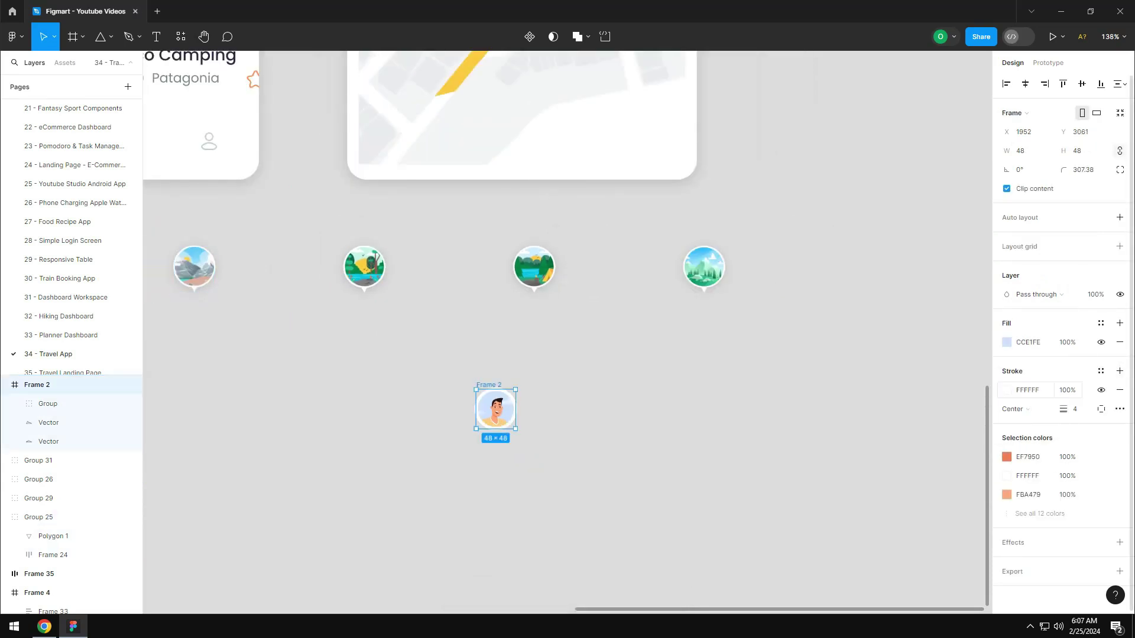
# - Move the camping pin higher and place the avatar beside it
pyautogui.click(533, 277)
pyautogui.scroll(2, 533, 283)
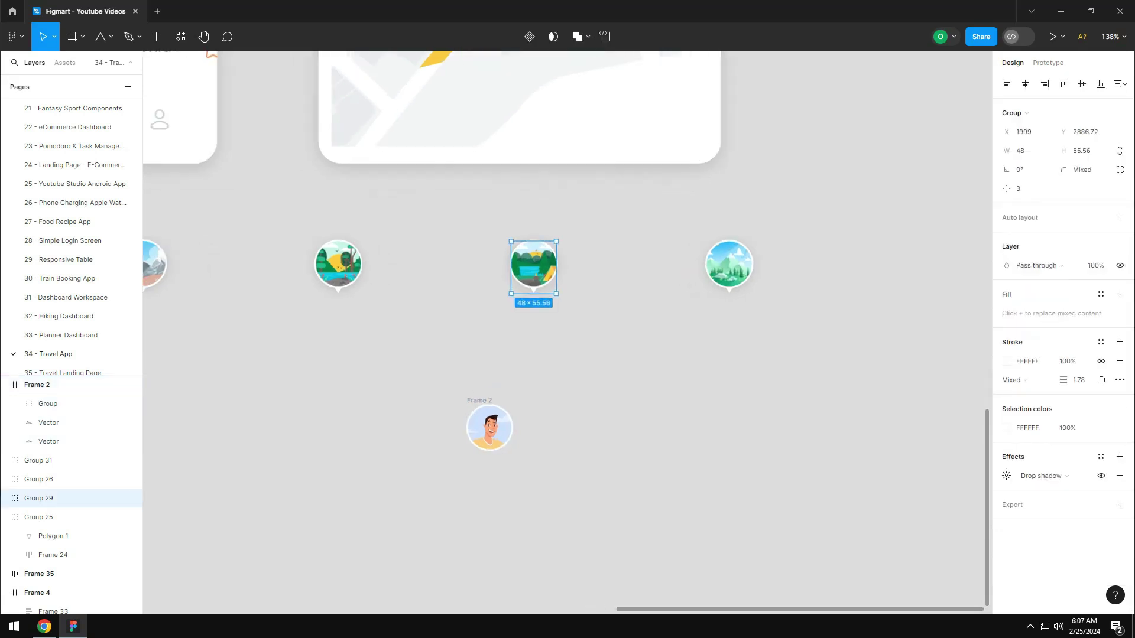
pyautogui.scroll(2, 533, 283)
pyautogui.moveTo(533, 260)
pyautogui.mouseDown()
pyautogui.moveTo(517, 89)
pyautogui.moveTo(550, 230)
pyautogui.mouseUp()
pyautogui.click(37, 385)
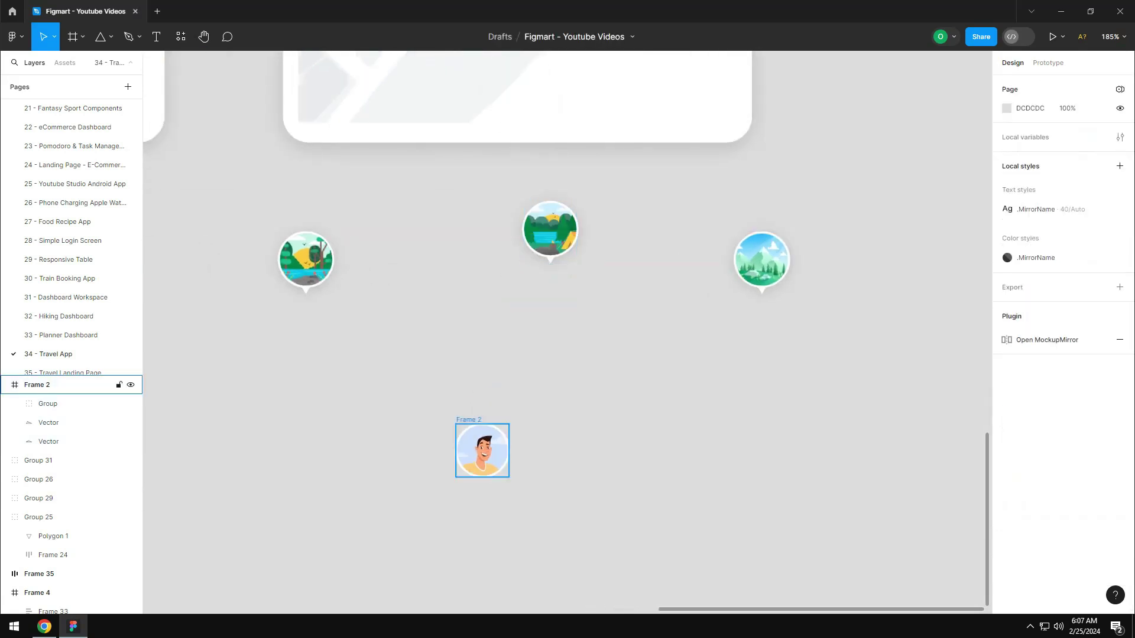
pyautogui.moveTo(494, 437); pyautogui.dragTo(493, 247)
pyautogui.scroll(5, 494, 247)
pyautogui.scroll(4, 493, 247)
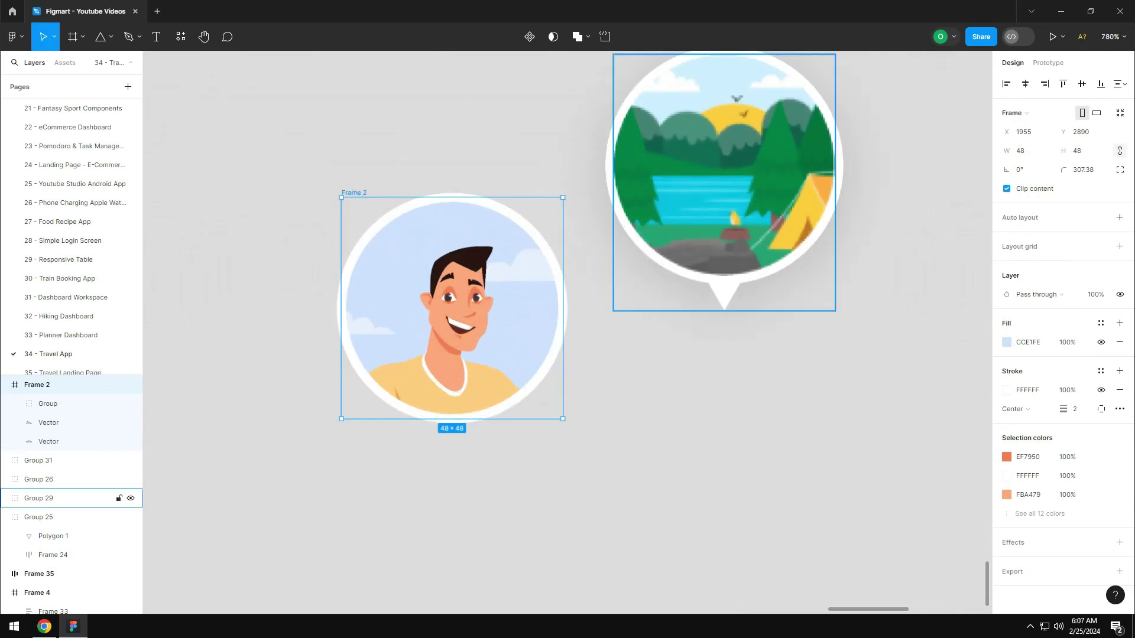
# - Copy the camping pin's pointer triangle and place it under the avatar
pyautogui.click(39, 498)
pyautogui.press('Return')
pyautogui.press('Return')
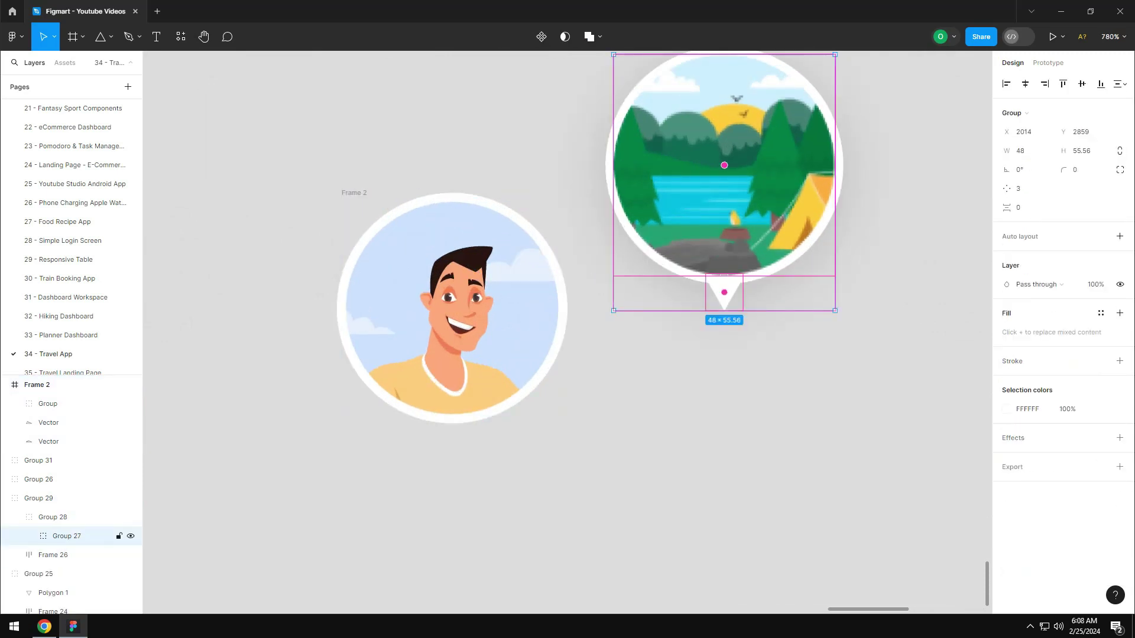
pyautogui.hotkey('ctrl', 'v')
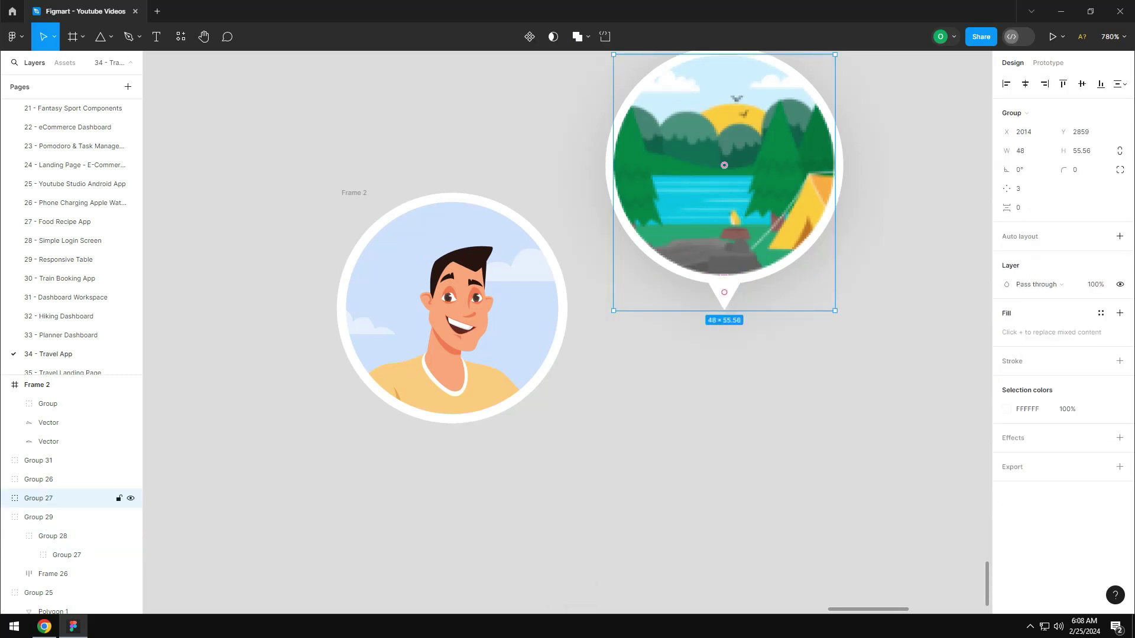
pyautogui.doubleClick(724, 292)
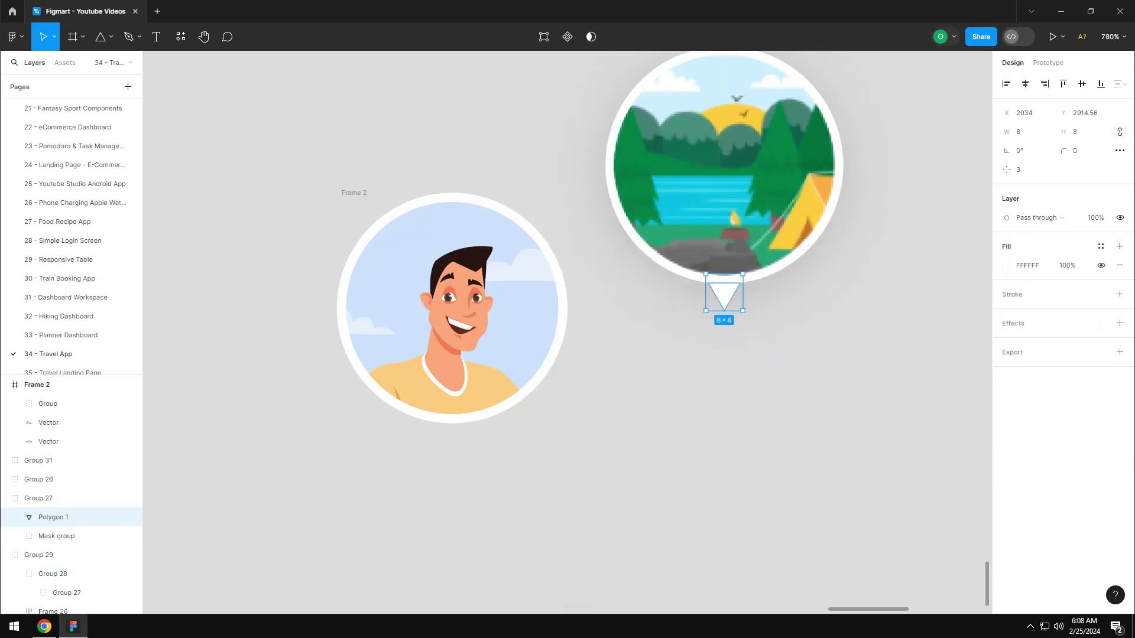
pyautogui.moveTo(724, 292); pyautogui.dragTo(452, 450)
pyautogui.press('Escape')
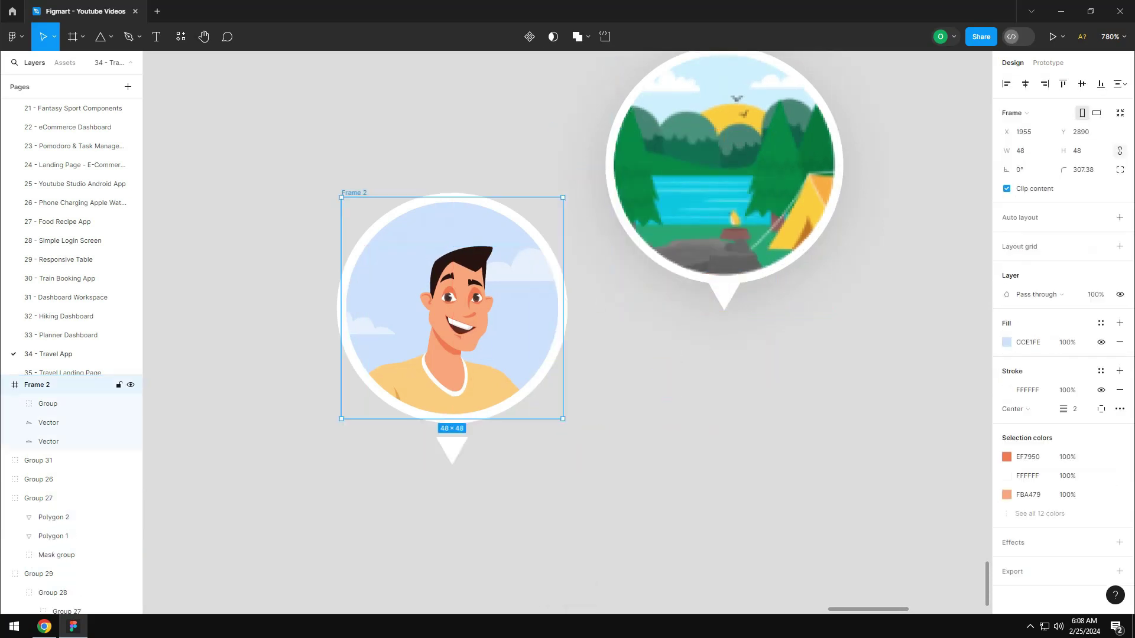
# - Move the triangle out of the avatar frame, nudge it up, and group it with the avatar
pyautogui.doubleClick(452, 449)
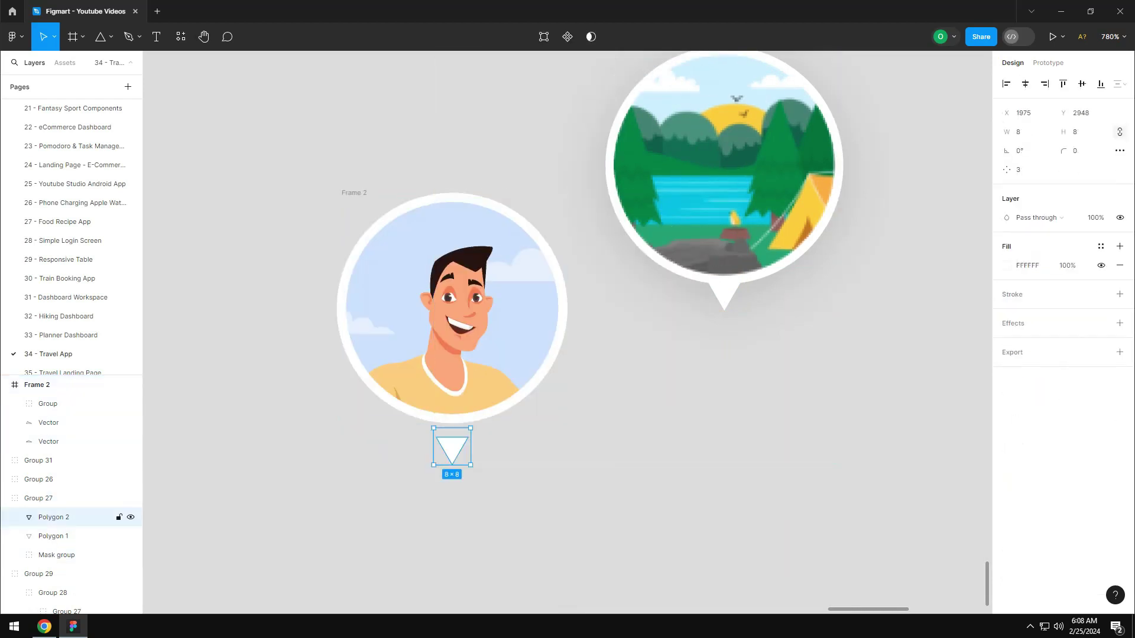
pyautogui.hotkey('ctrl', 'x')
pyautogui.scroll(5, 354, 463)
pyautogui.hotkey('ctrl', 'v')
pyautogui.press('Up')
pyautogui.press('Up')
pyautogui.press('Up')
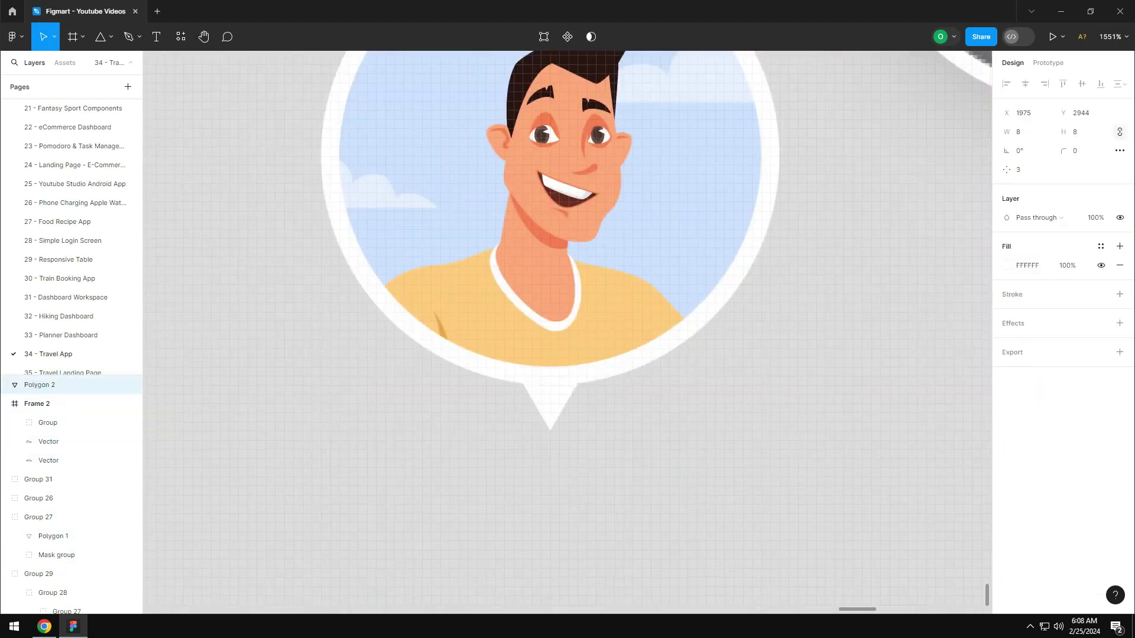
pyautogui.scroll(-5, 494, 428)
pyautogui.keyDown('shift'); pyautogui.click(37, 404); pyautogui.keyUp('shift')
pyautogui.hotkey('ctrl', 'g')
# - Copy the camping pin's properties and paste them onto the avatar pin
pyautogui.rightClick(689, 188)
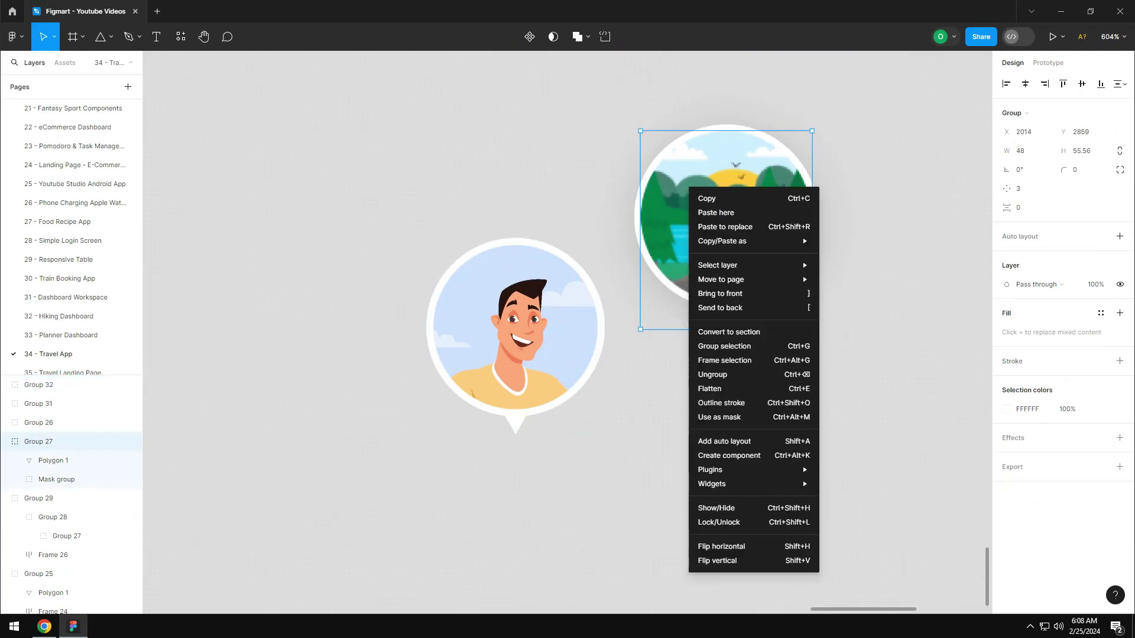
pyautogui.click(845, 307)
pyautogui.click(519, 331)
pyautogui.rightClick(519, 331)
pyautogui.click(697, 359)
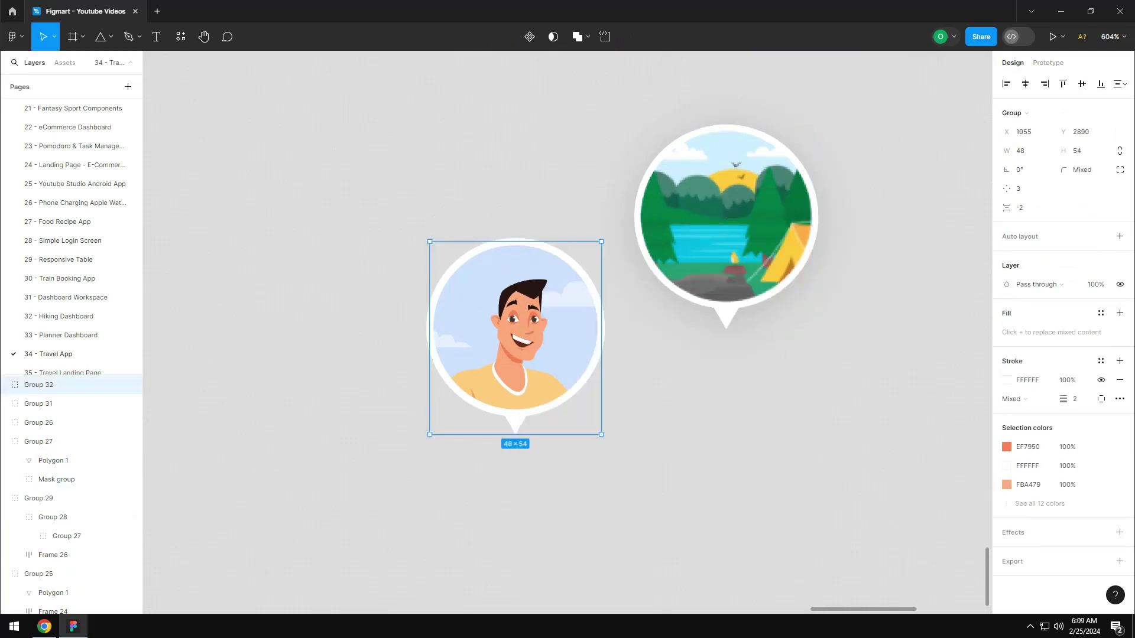
pyautogui.press('Escape')
pyautogui.scroll(-5, 640, 408)
# - Try placing the forest and camping pins on the map, undoing both placements
pyautogui.scroll(-3, 639, 408)
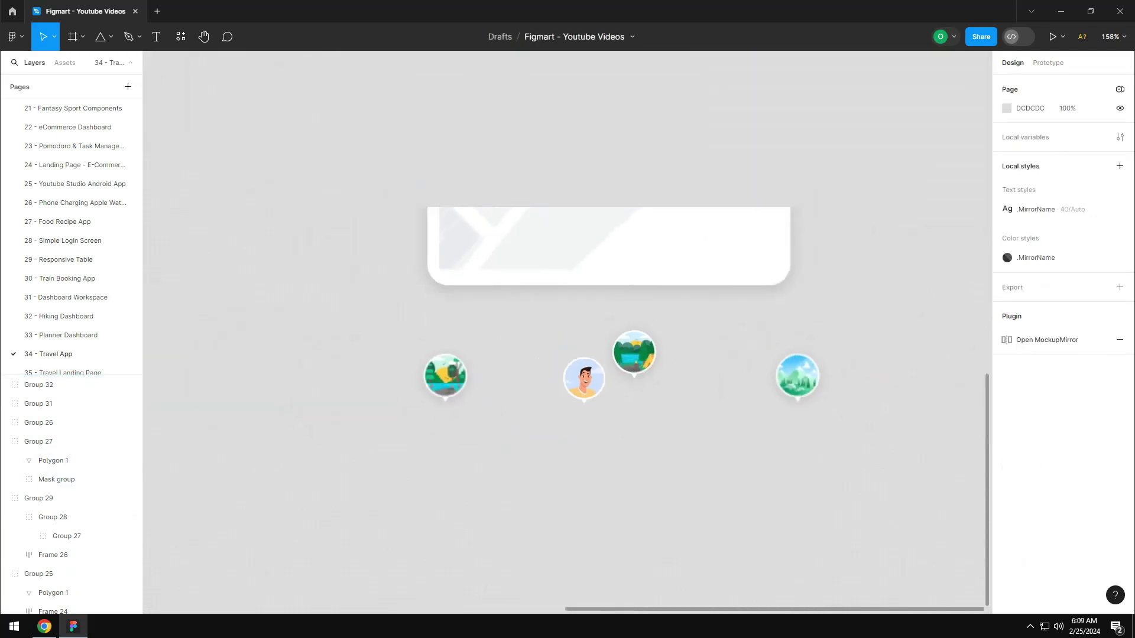
pyautogui.scroll(-2, 639, 408)
pyautogui.scroll(3, 564, 331)
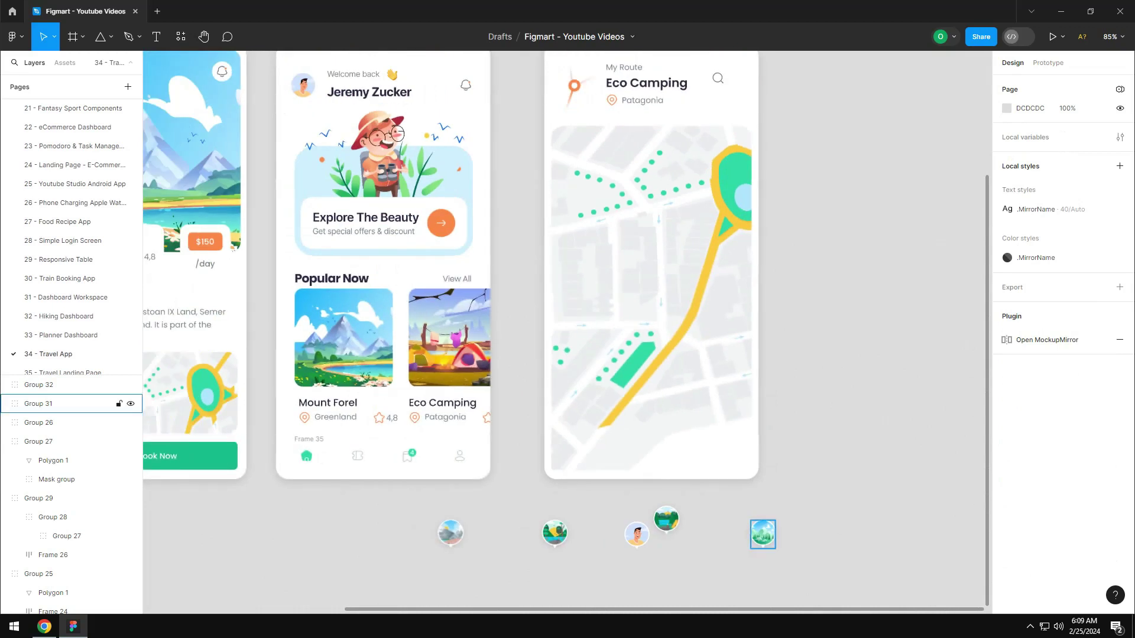
pyautogui.moveTo(762, 534)
pyautogui.mouseDown()
pyautogui.moveTo(697, 319)
pyautogui.moveTo(593, 89)
pyautogui.mouseUp()
pyautogui.hotkey('ctrl', 'z')
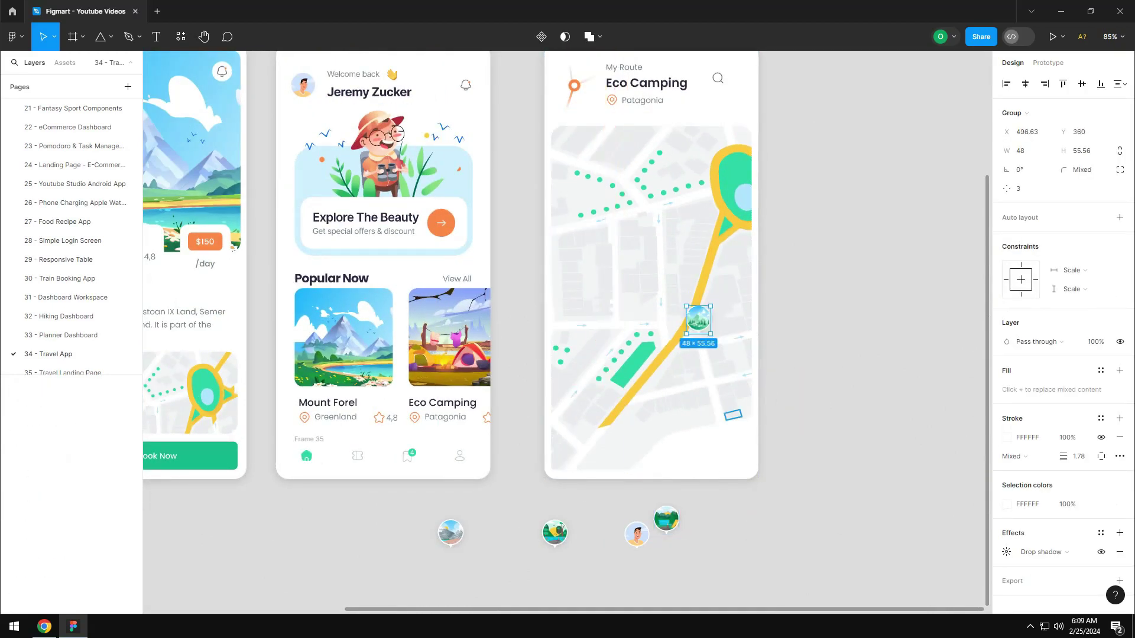
pyautogui.press('Escape')
pyautogui.moveTo(666, 520); pyautogui.dragTo(578, 253)
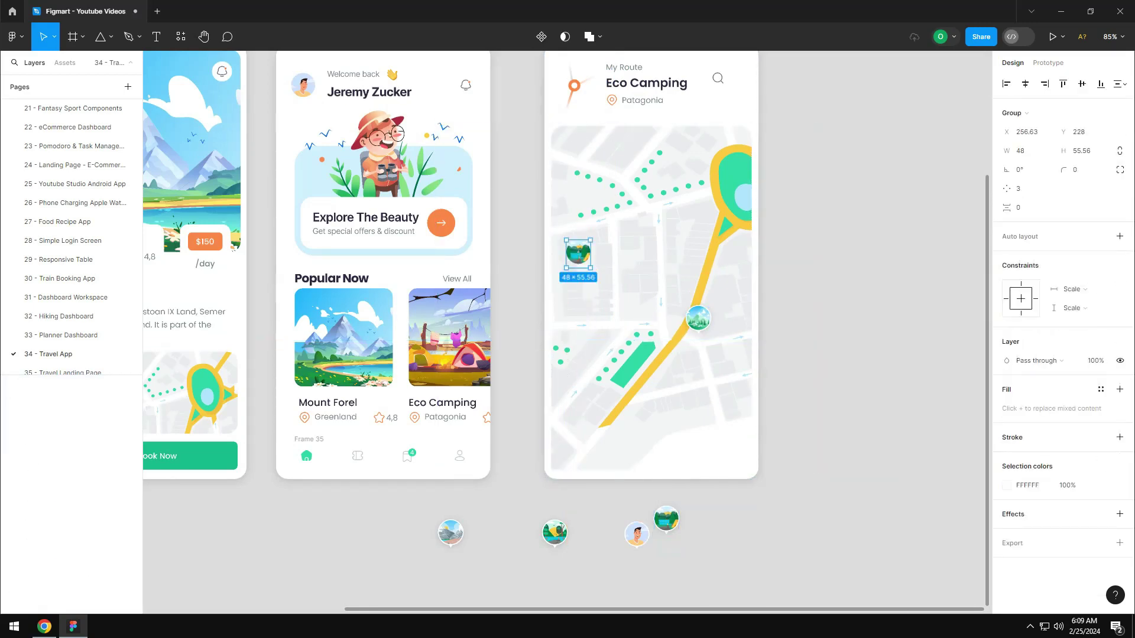
pyautogui.hotkey('ctrl', 'z')
pyautogui.press('Escape')
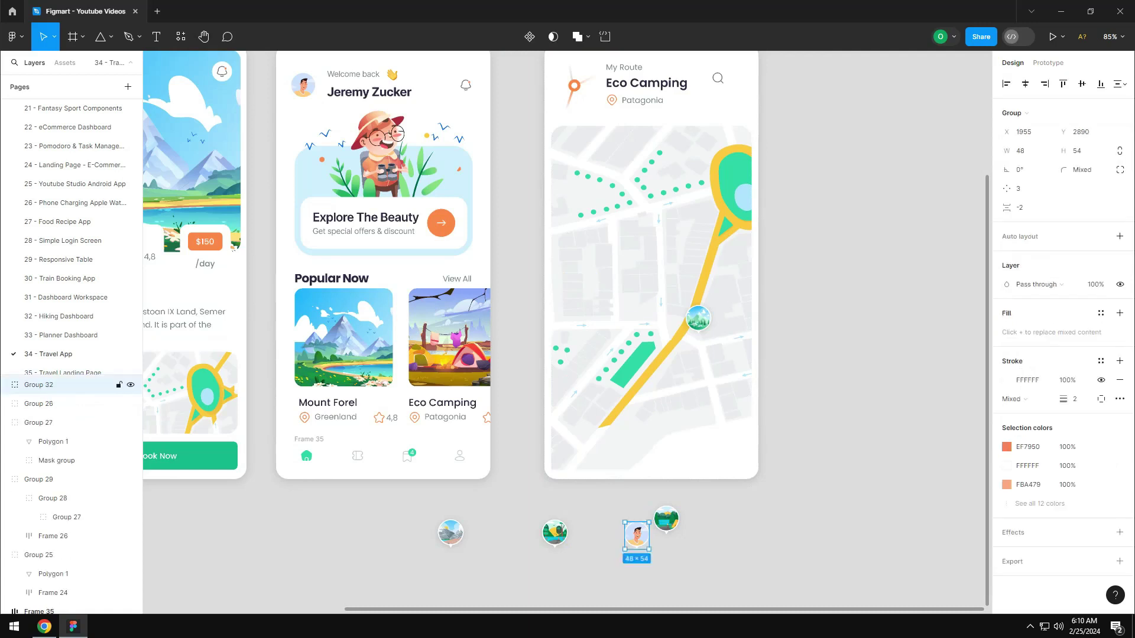
# - Place the avatar pin on the map and give it a drop shadow
pyautogui.moveTo(637, 535); pyautogui.dragTo(626, 324)
pyautogui.click(1120, 540)
pyautogui.click(1006, 560)
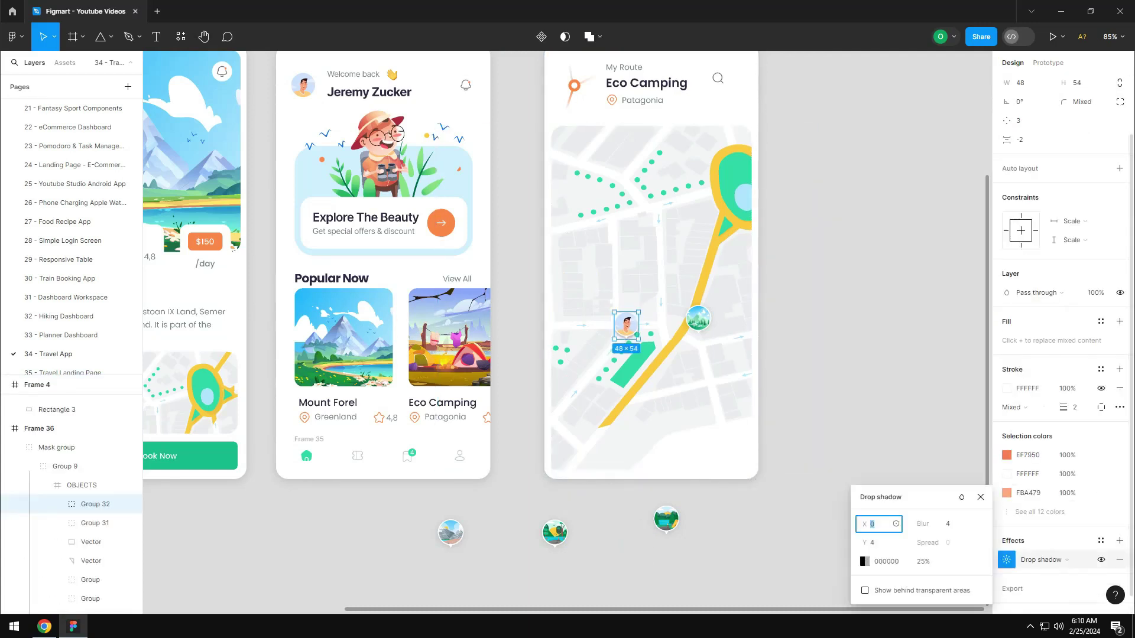
pyautogui.click(923, 562)
pyautogui.press('Escape')
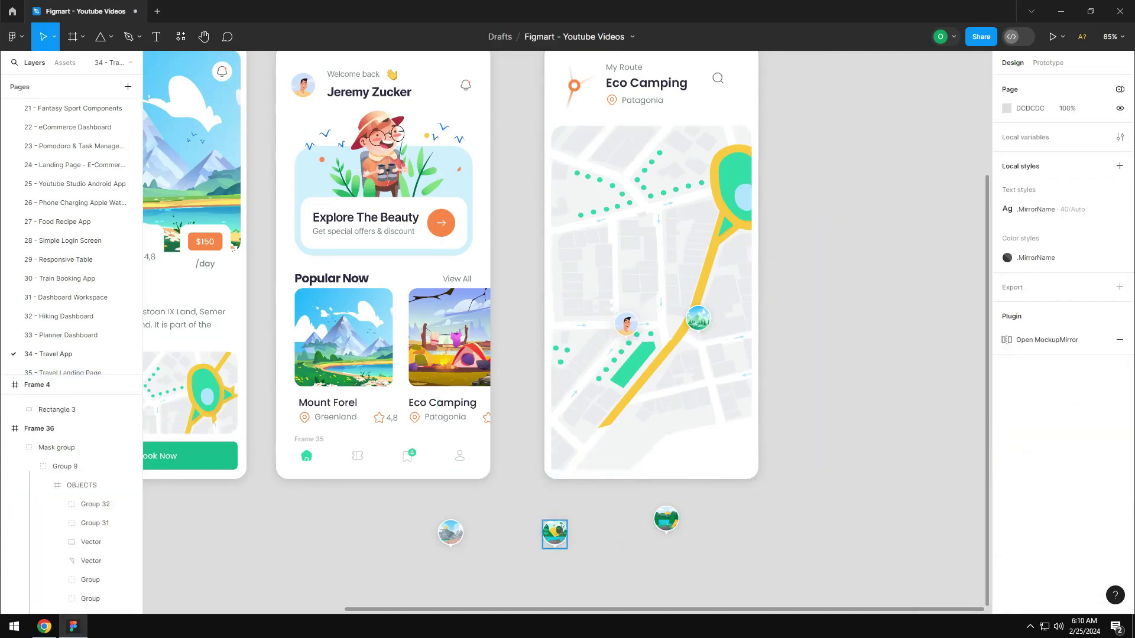
# - Place a camping pin near the top of the map
pyautogui.moveTo(556, 534); pyautogui.dragTo(603, 164)
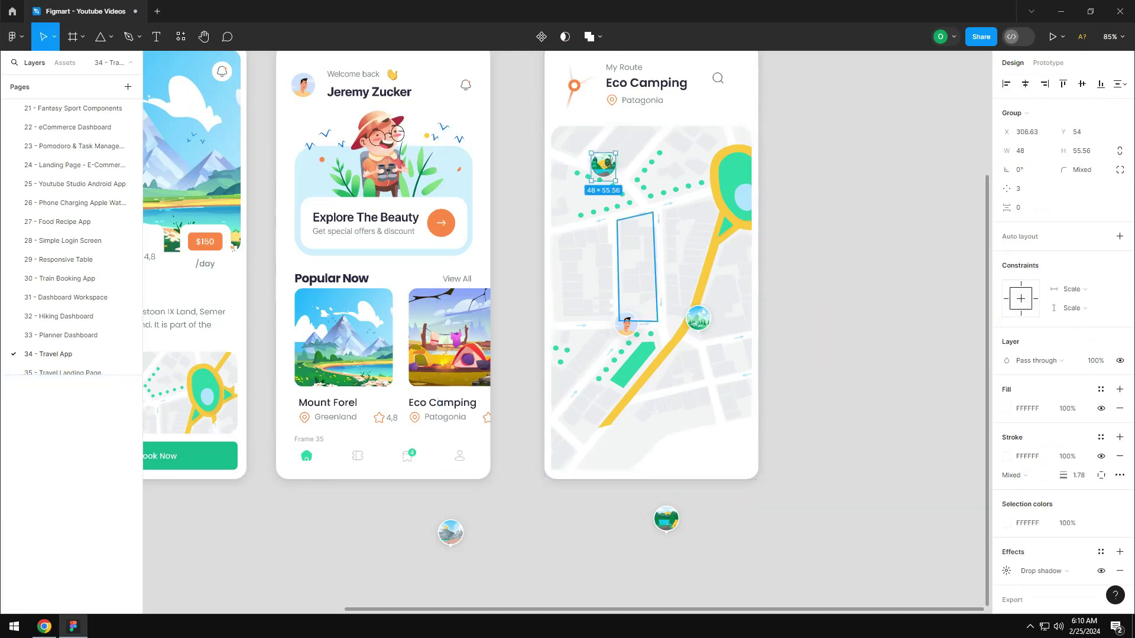
pyautogui.click(666, 520)
pyautogui.click(603, 165)
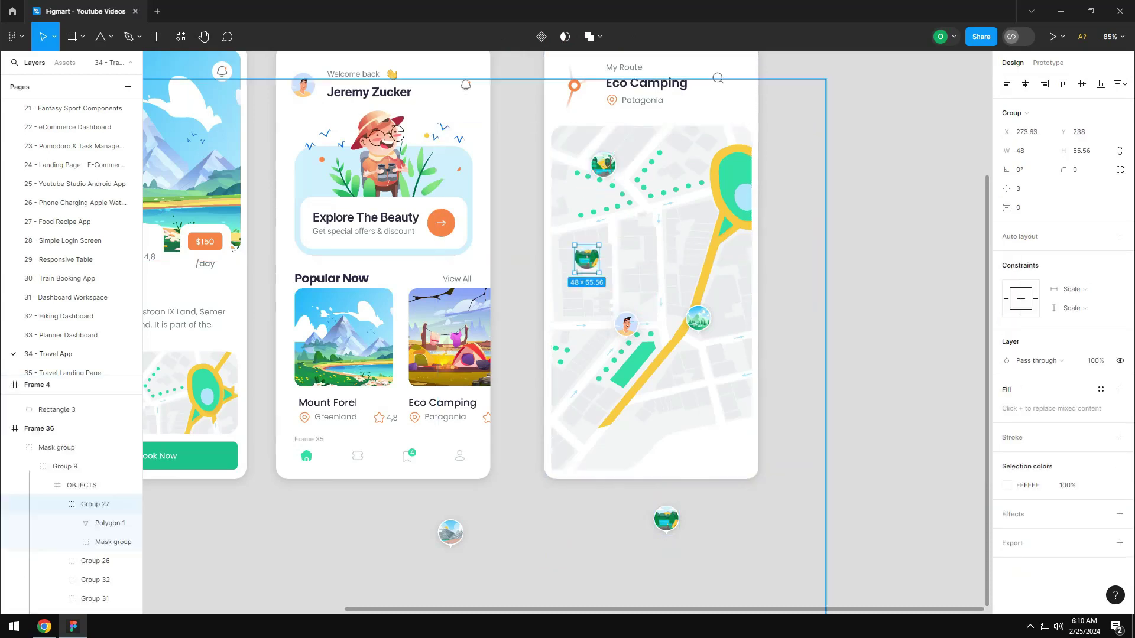
pyautogui.press('Escape')
pyautogui.click(603, 165)
pyautogui.press('Escape')
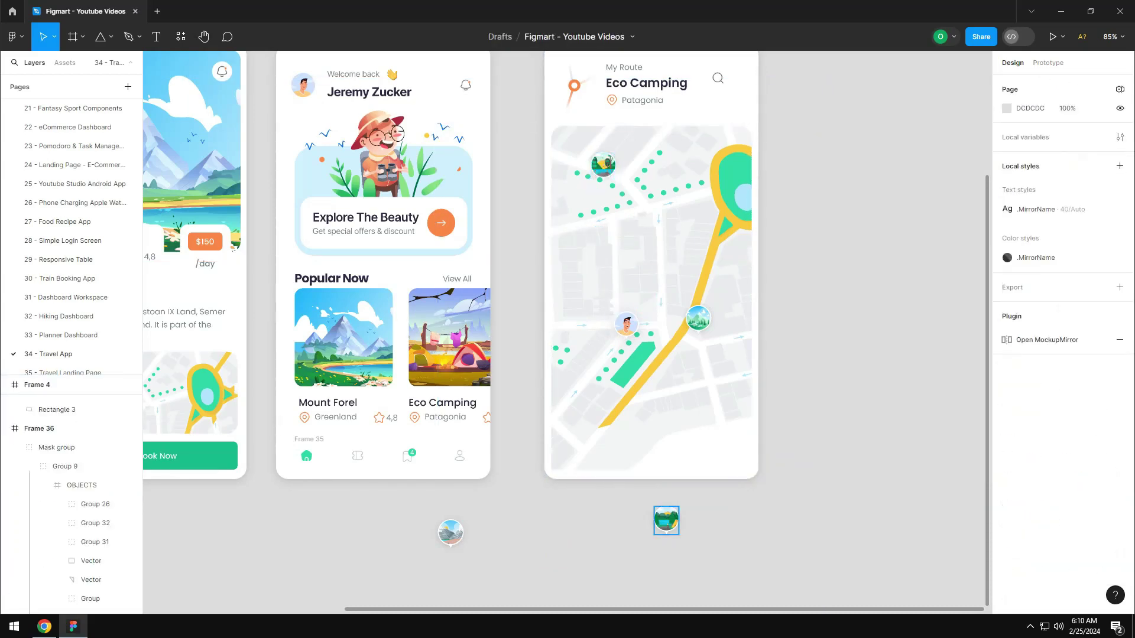
# - Add a landscape pin on the map's left and the mountain pin at upper right
pyautogui.moveTo(666, 520); pyautogui.dragTo(583, 259)
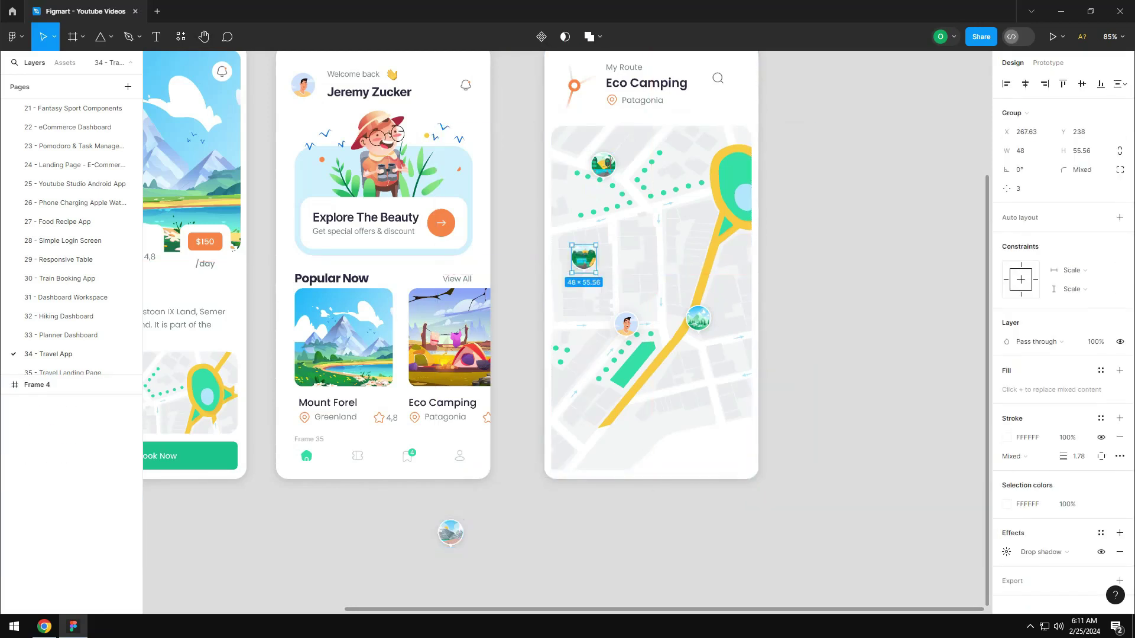
pyautogui.moveTo(584, 259); pyautogui.dragTo(807, 3)
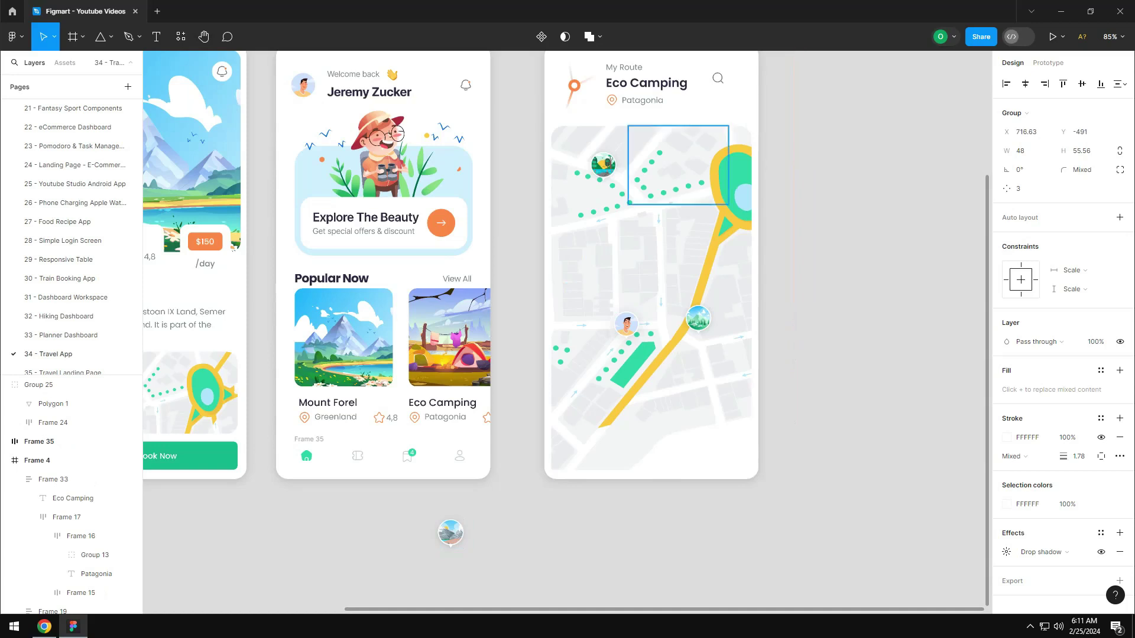
pyautogui.hotkey('ctrl', 'z')
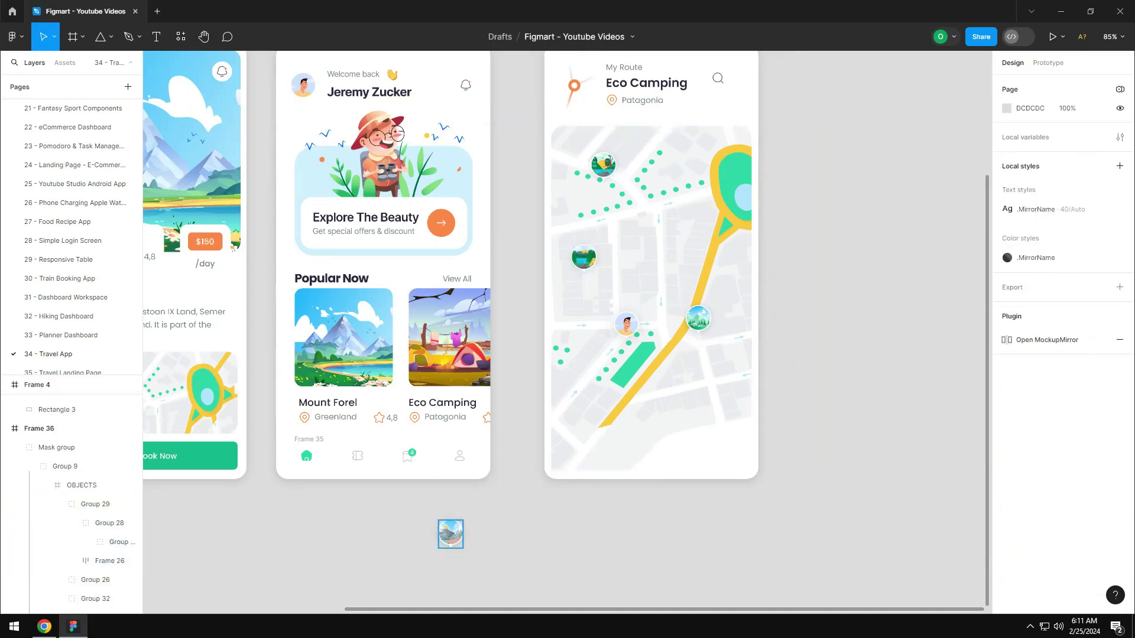
pyautogui.click(450, 535)
pyautogui.moveTo(450, 534); pyautogui.dragTo(687, 170)
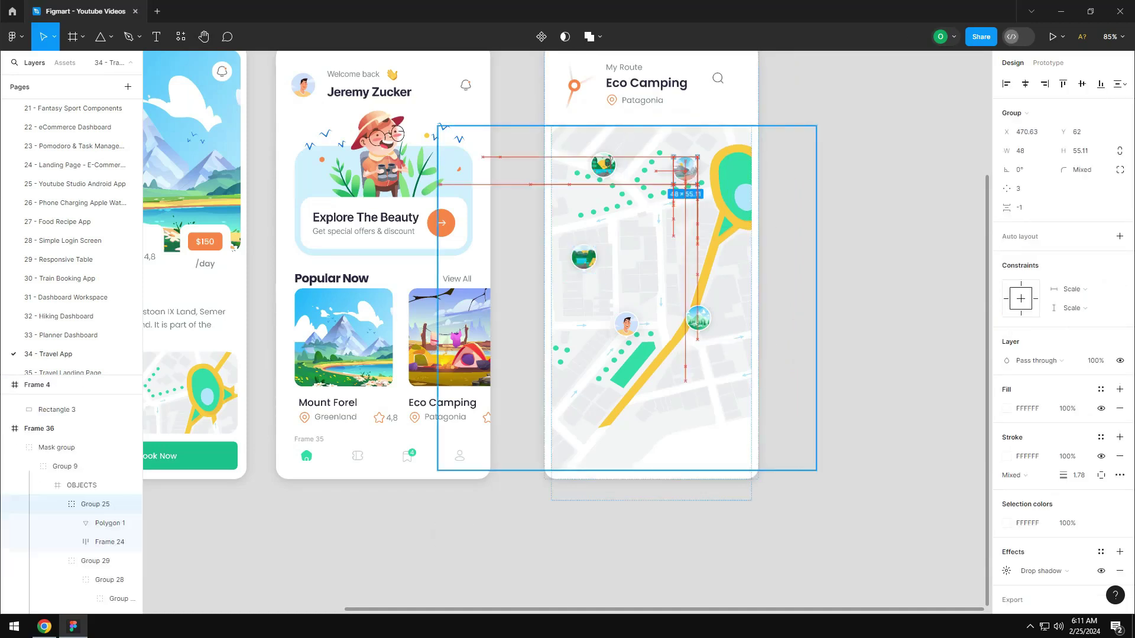
pyautogui.press('Escape')
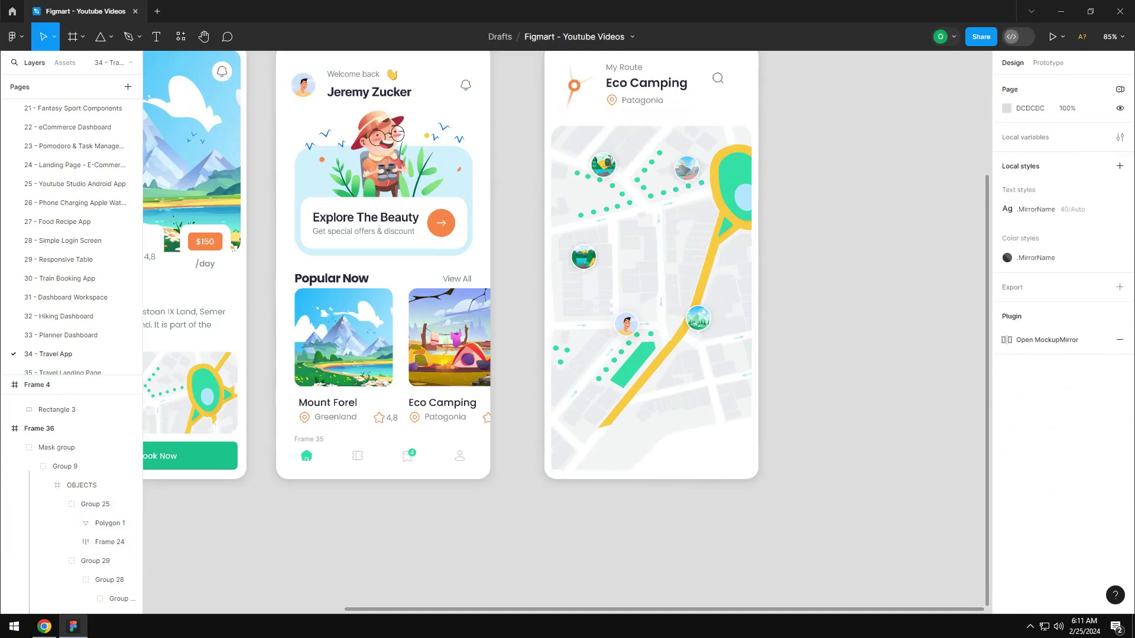
pyautogui.doubleClick(449, 336)
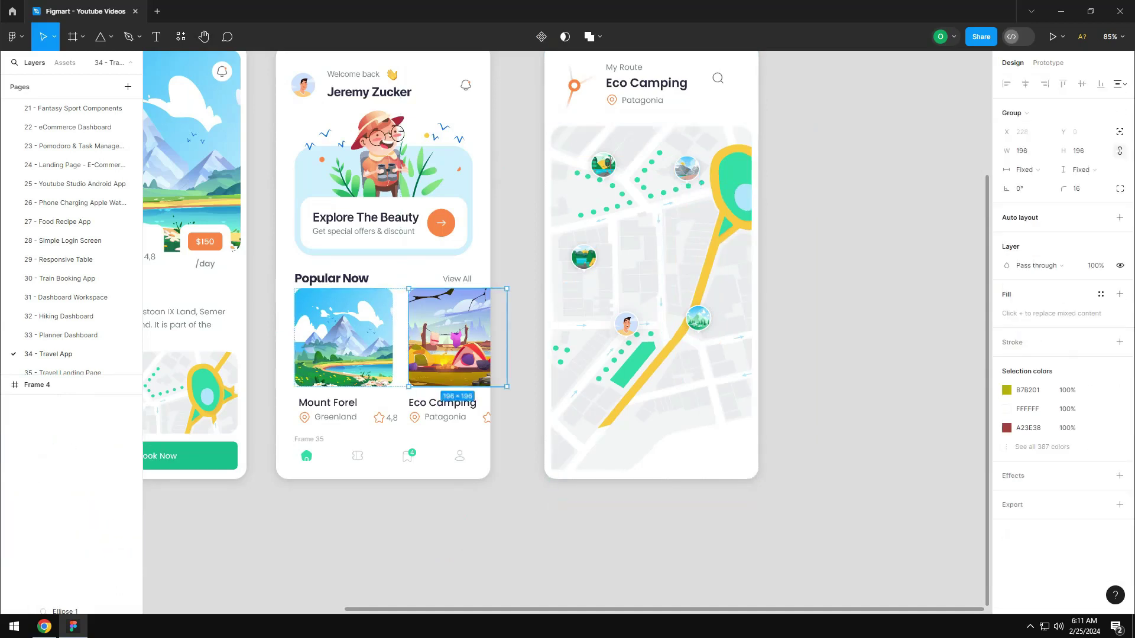
# - Copy the Eco Camping card and paste it onto empty canvas below the map screen
pyautogui.hotkey('shift', 'Return')
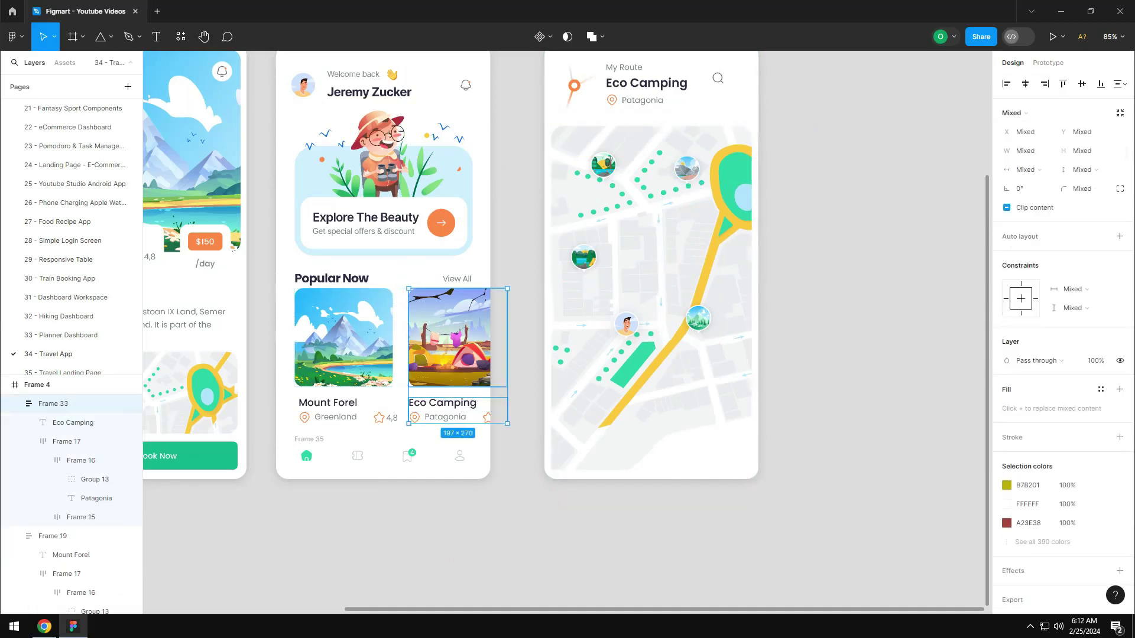
pyautogui.press('Escape')
pyautogui.scroll(5, 568, 331)
pyautogui.hotkey('ctrl', 'v')
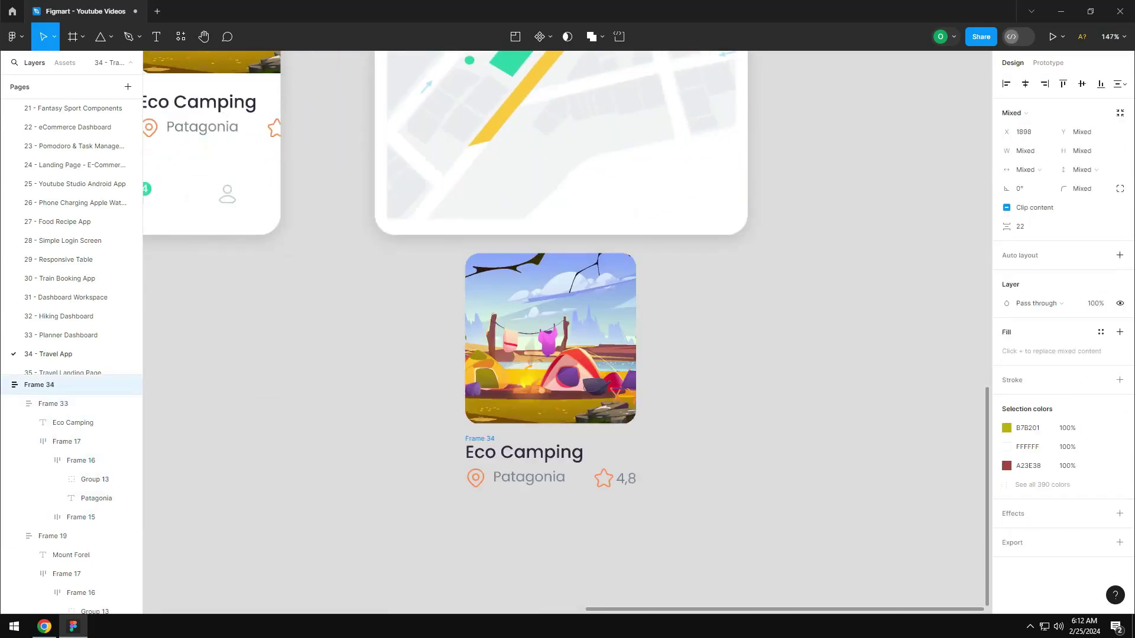
pyautogui.moveTo(550, 331); pyautogui.dragTo(434, 370)
pyautogui.press('Escape')
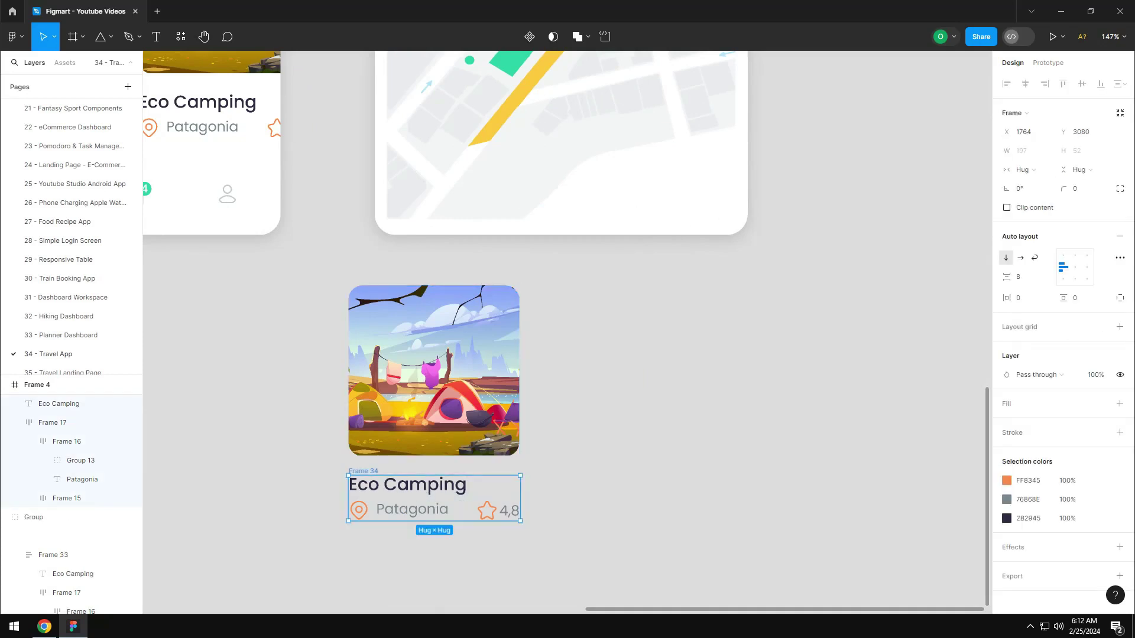
# - Move the title text beside the image and delete the star rating and location icon
pyautogui.moveTo(408, 497); pyautogui.dragTo(602, 327)
pyautogui.doubleClick(607, 339)
pyautogui.write('One of the best Camping in Pata...')
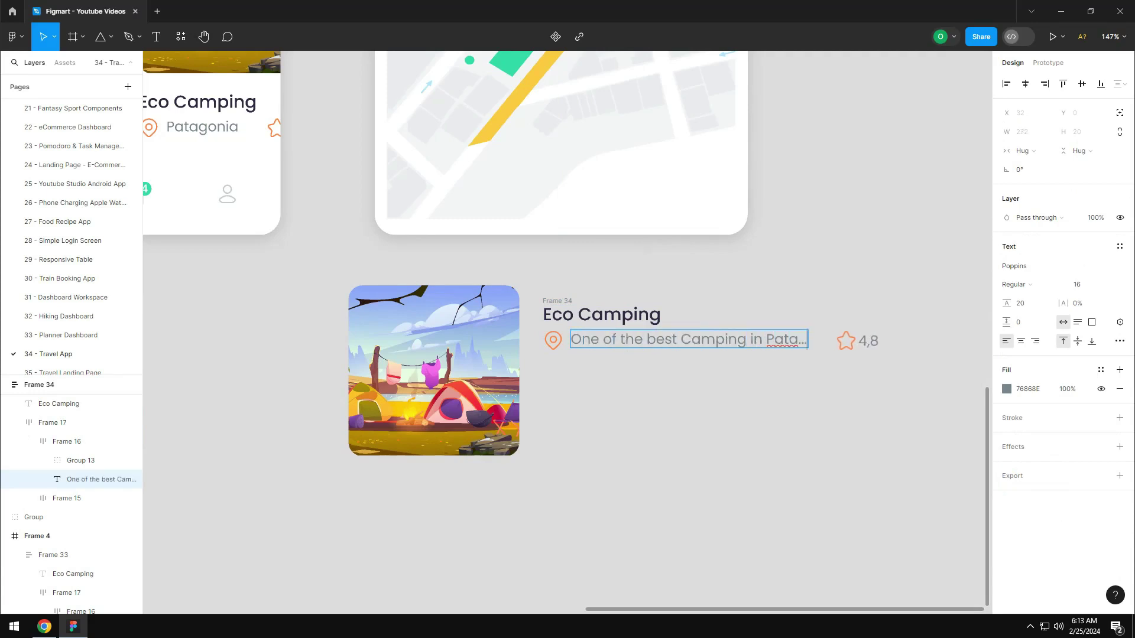
pyautogui.click(67, 498)
pyautogui.press('Delete')
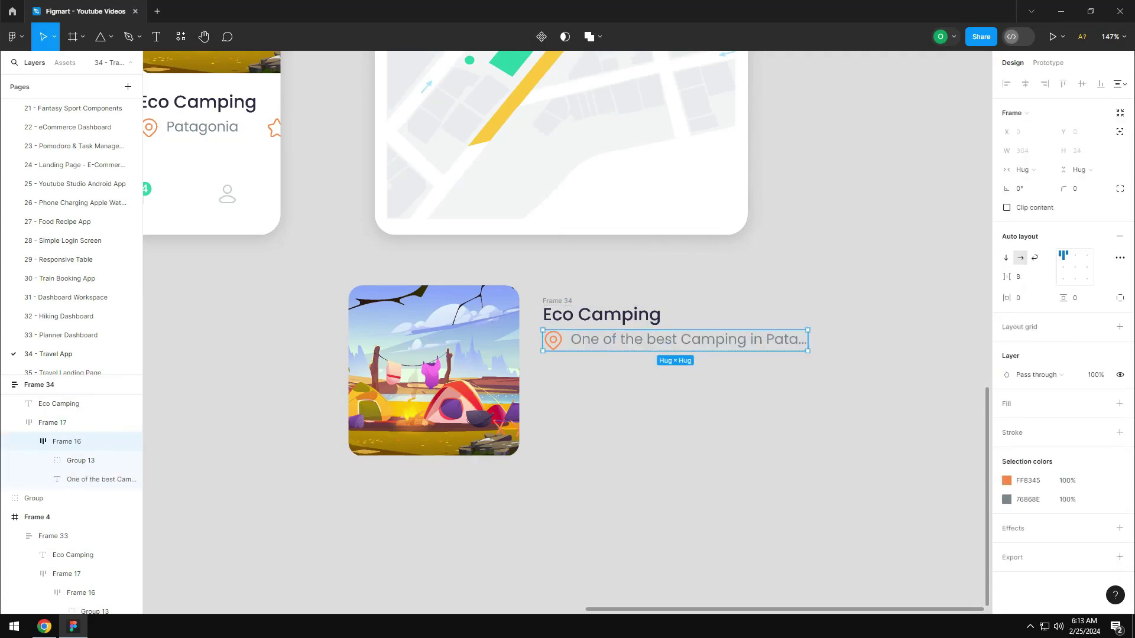
pyautogui.click(80, 460)
pyautogui.press('Delete')
# - Make the title block and description text fill the available width
pyautogui.click(52, 422)
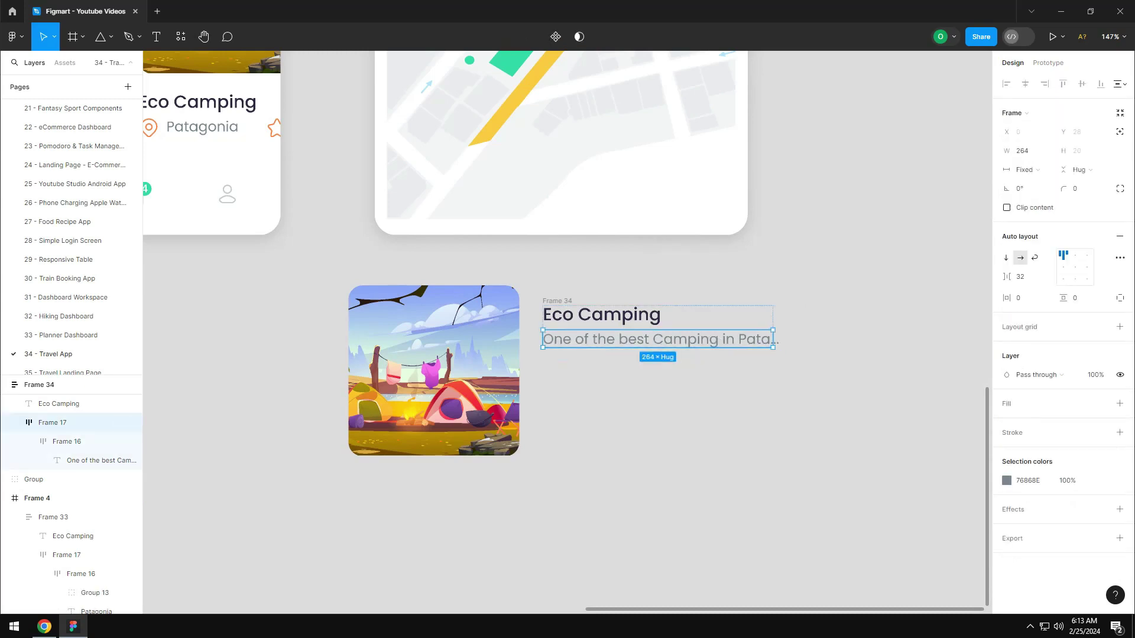
pyautogui.click(66, 441)
pyautogui.click(1024, 169)
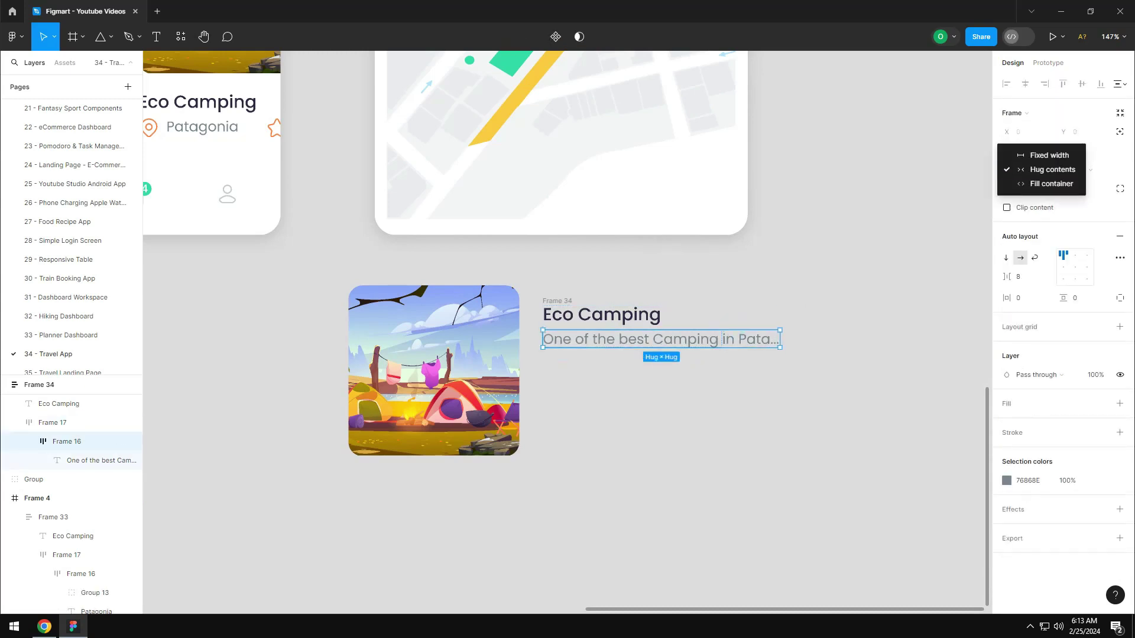
pyautogui.click(101, 461)
pyautogui.click(1022, 170)
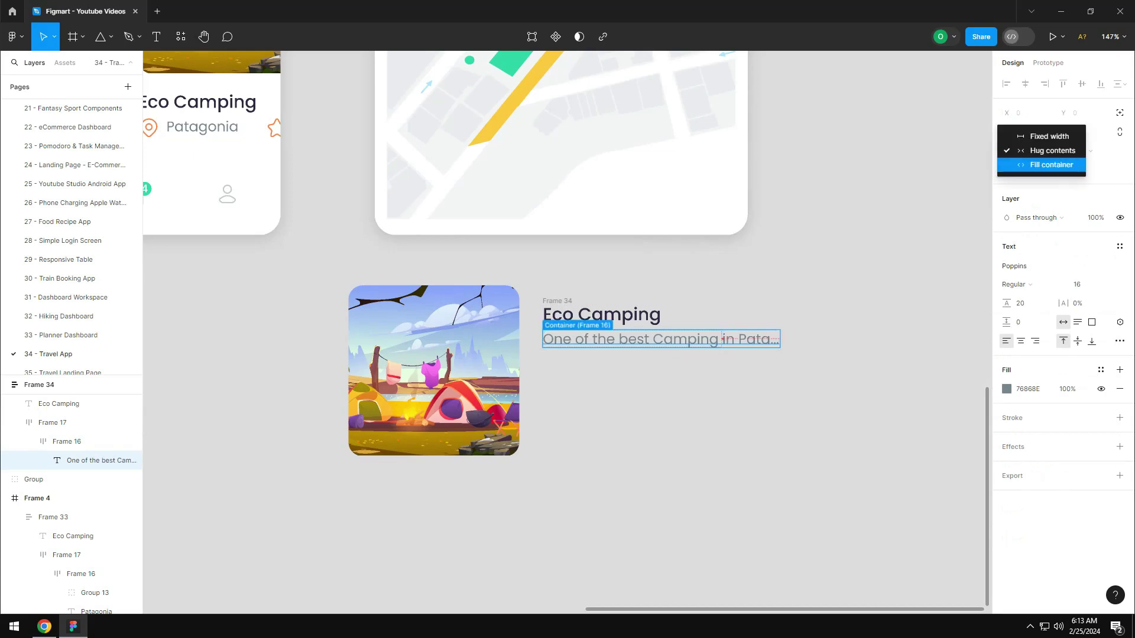
pyautogui.click(827, 502)
# - Add a Set Location label and copy the location pin icon from the Popular Now card
pyautogui.click(604, 429)
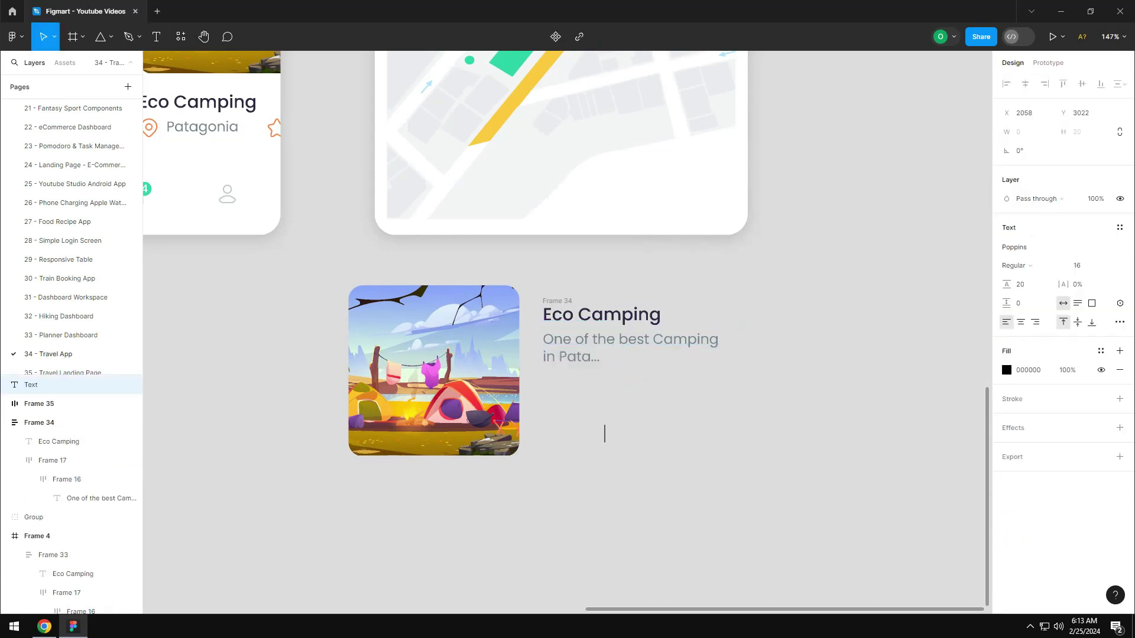
pyautogui.write('Set Location')
pyautogui.press('Escape')
pyautogui.scroll(-3, 722, 404)
pyautogui.scroll(-2, 720, 402)
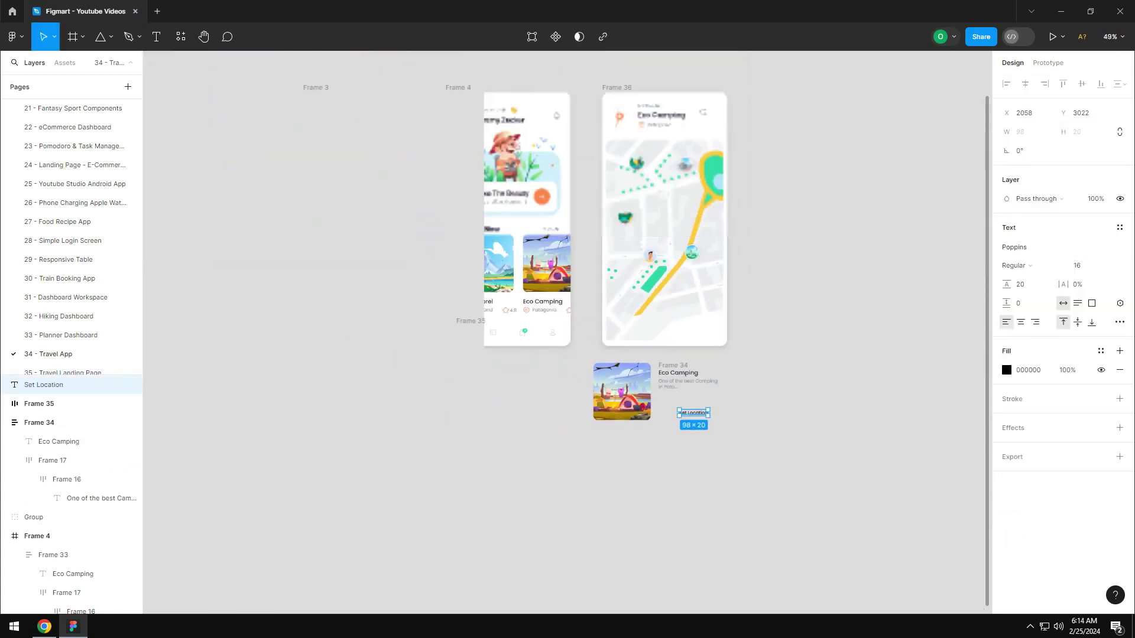
pyautogui.scroll(2, 526, 298)
pyautogui.scroll(3, 547, 308)
pyautogui.click(53, 555)
pyautogui.click(81, 504)
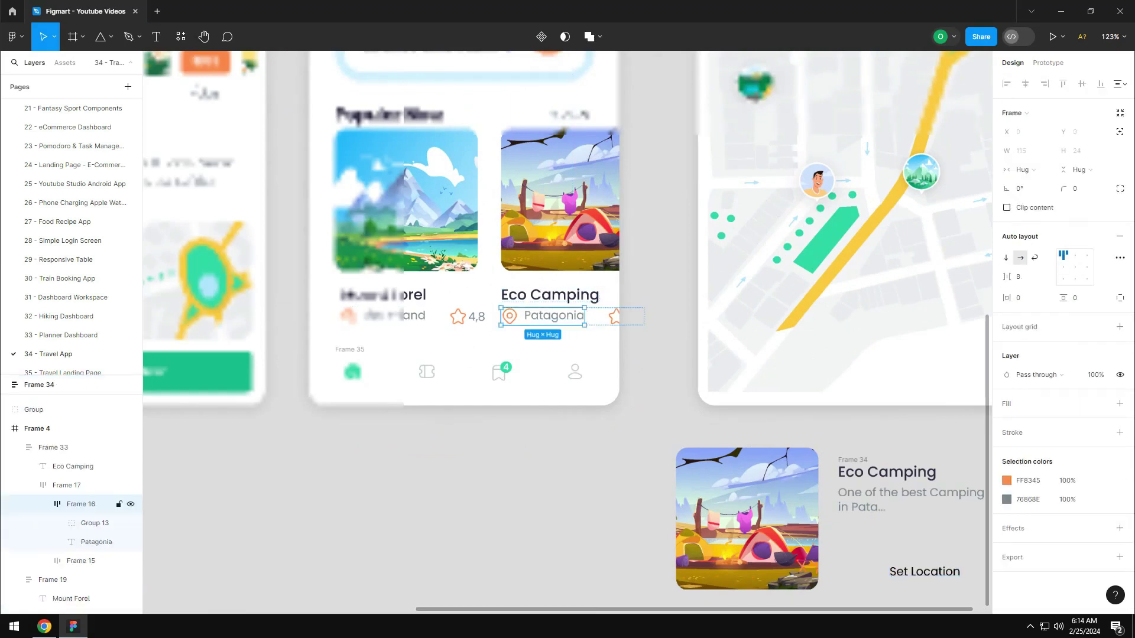
pyautogui.click(94, 524)
pyautogui.hotkey('ctrl', 'c')
# - Wrap the pin icon and Set Location label in an auto layout with 16 padding
pyautogui.scroll(-3, 567, 331)
pyautogui.hscroll(3, 568, 331)
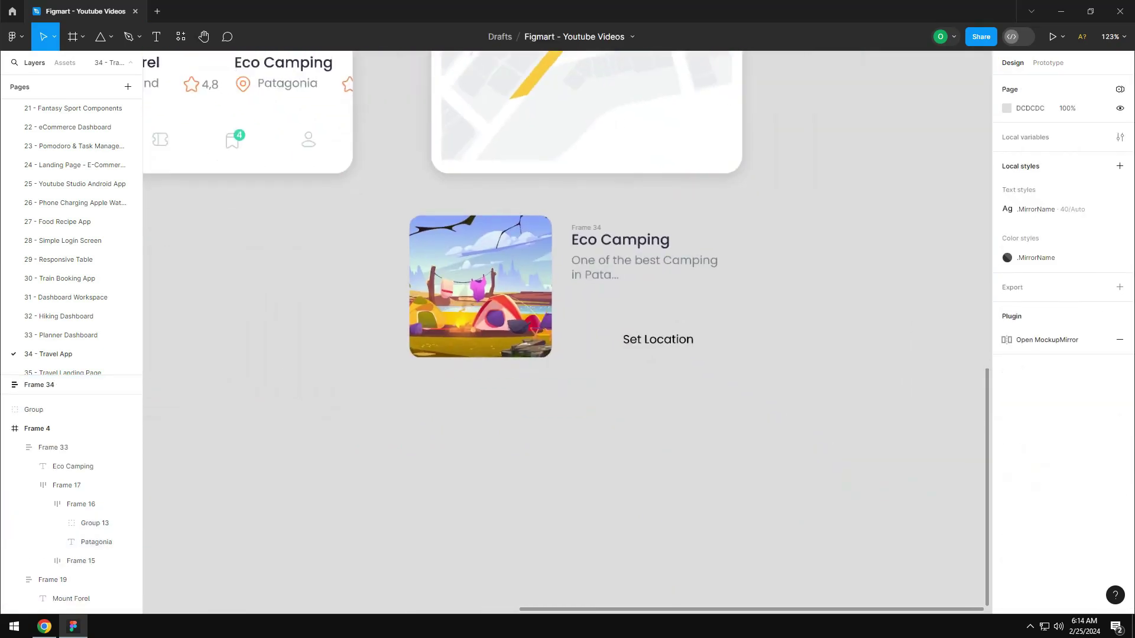
pyautogui.scroll(2, 567, 331)
pyautogui.hotkey('ctrl', 'v')
pyautogui.keyDown('shift'); pyautogui.click(44, 403); pyautogui.keyUp('shift')
pyautogui.hotkey('shift', 'a')
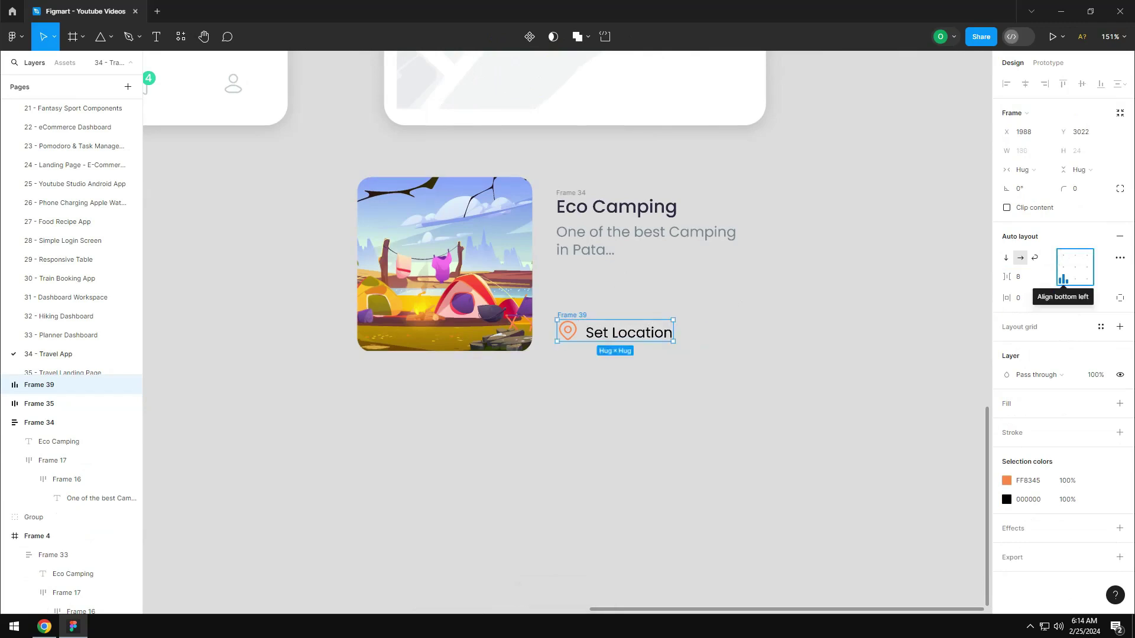
pyautogui.write('16')
pyautogui.press('Tab')
pyautogui.write('16')
pyautogui.press('Return')
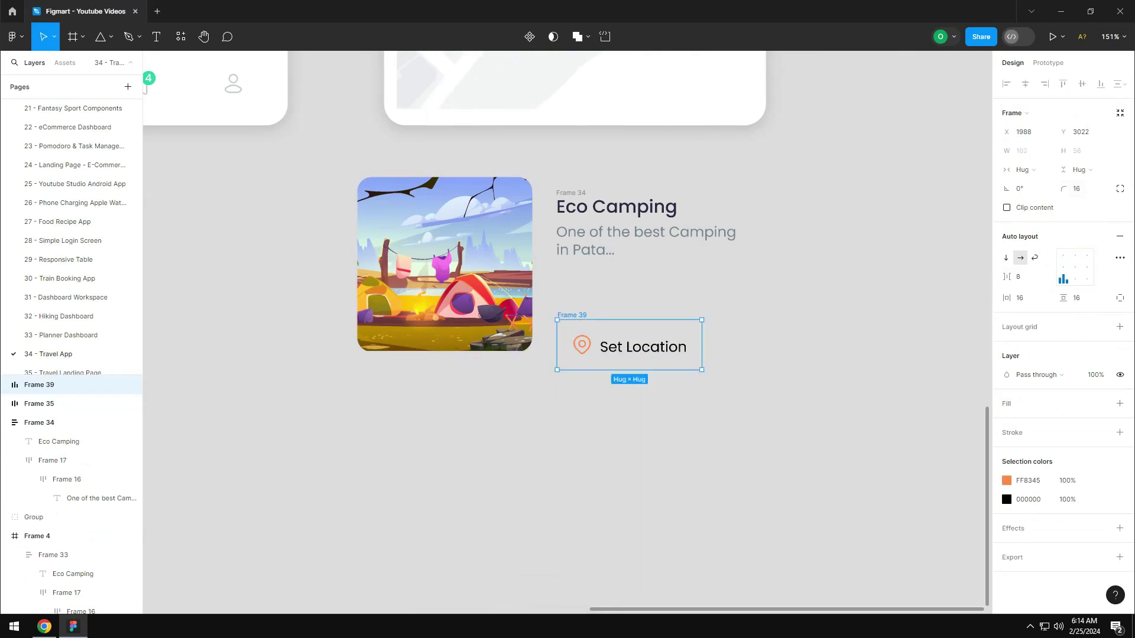
# - Give the Set Location button an orange FF8345 fill at 20% opacity
pyautogui.click(1120, 403)
pyautogui.click(1028, 422)
pyautogui.hotkey('ctrl', 'v')
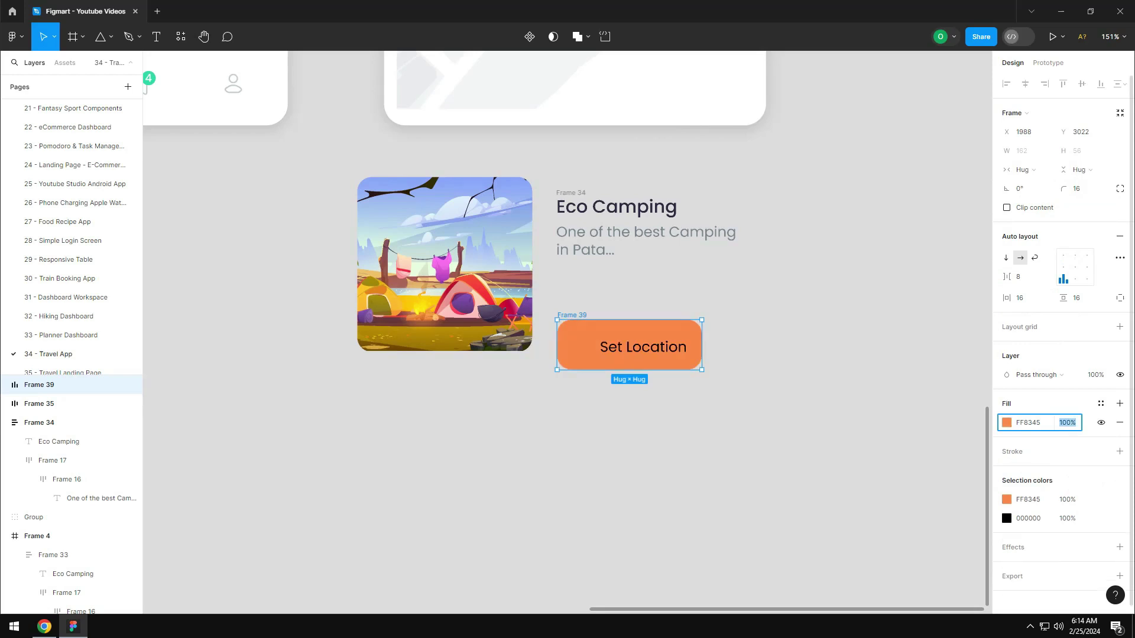
pyautogui.press('Tab')
pyautogui.write('20')
pyautogui.press('Return')
pyautogui.press('Escape')
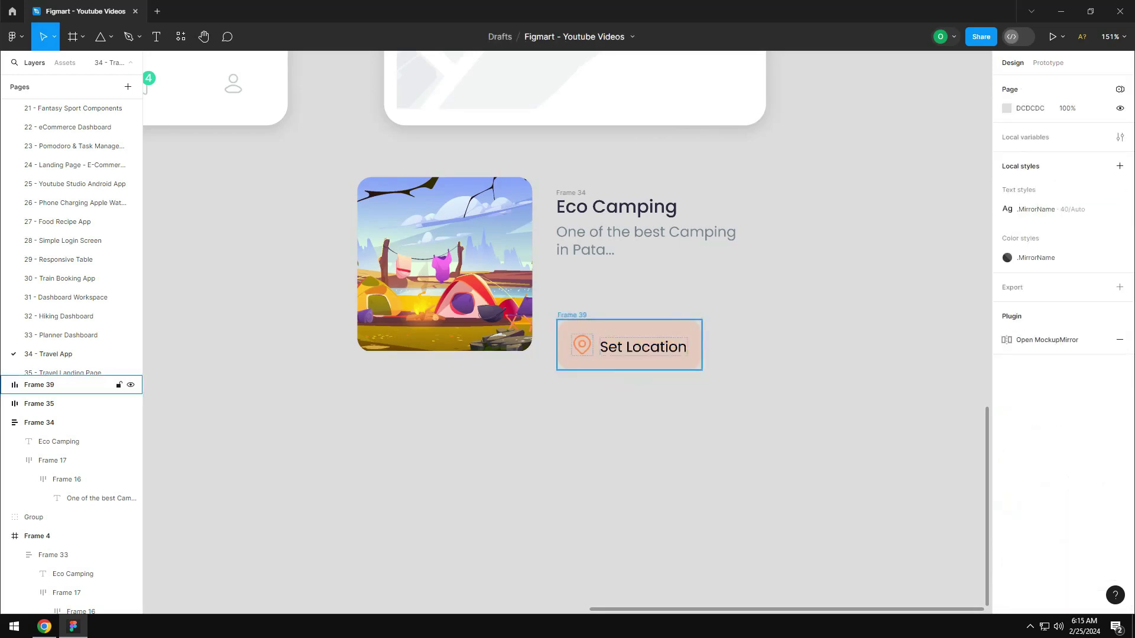
# - Stack the text block and button in an auto layout with a 32 gap
pyautogui.click(39, 422)
pyautogui.keyDown('shift'); pyautogui.click(39, 384); pyautogui.keyUp('shift')
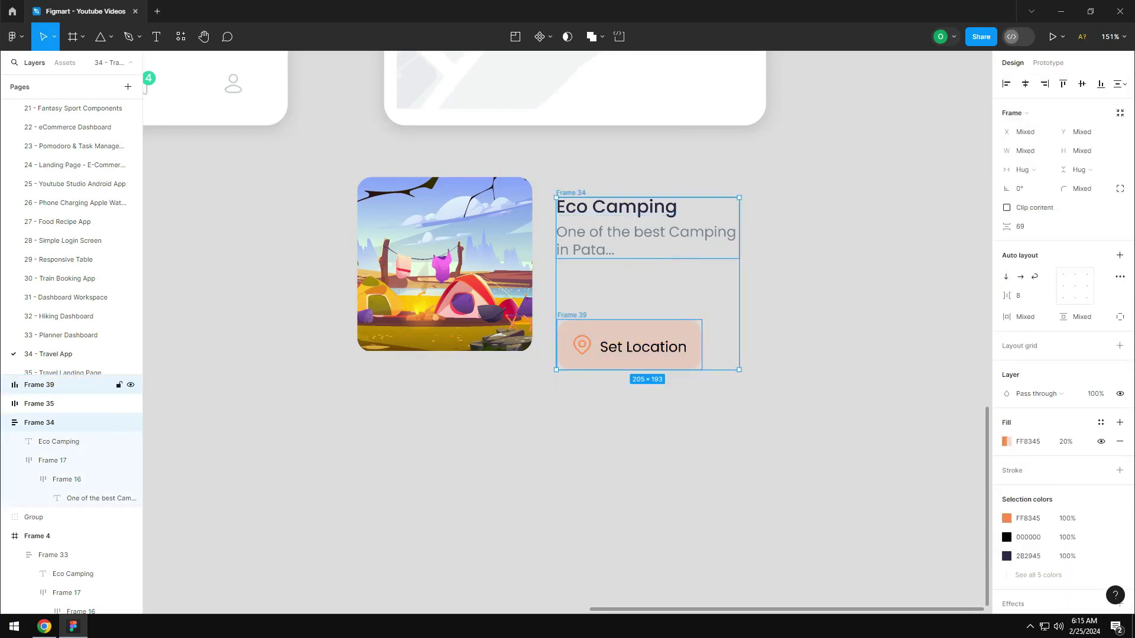
pyautogui.hotkey('shift', 'a')
pyautogui.click(1020, 277)
pyautogui.write('32')
pyautogui.press('Return')
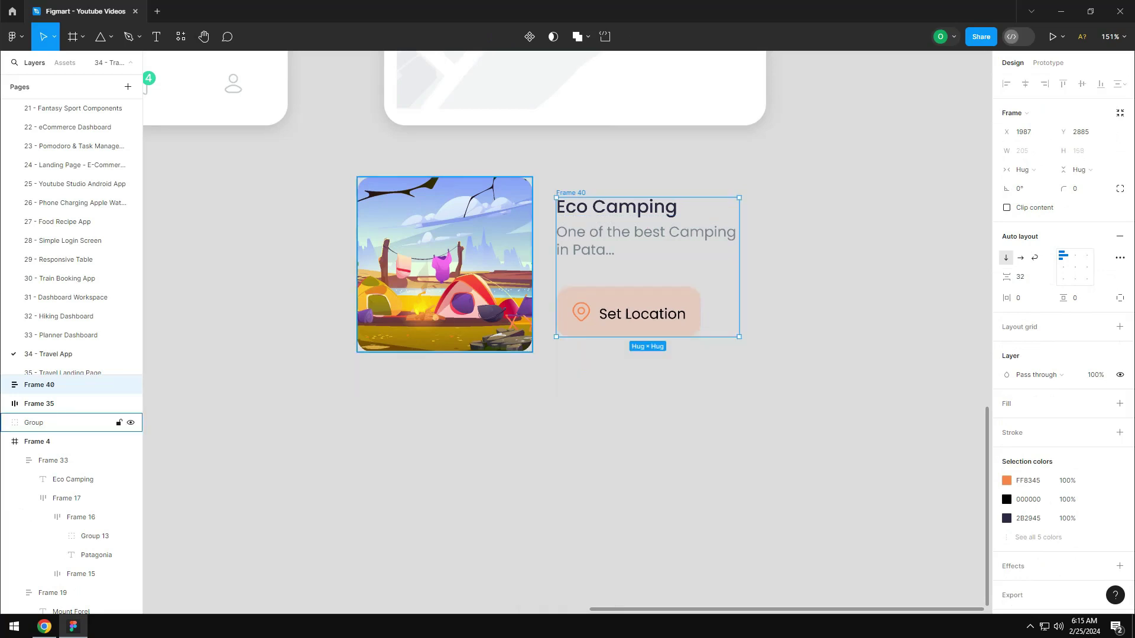
pyautogui.press('Escape')
# - Set the text-and-button stack's horizontal and vertical padding to 16
pyautogui.click(39, 384)
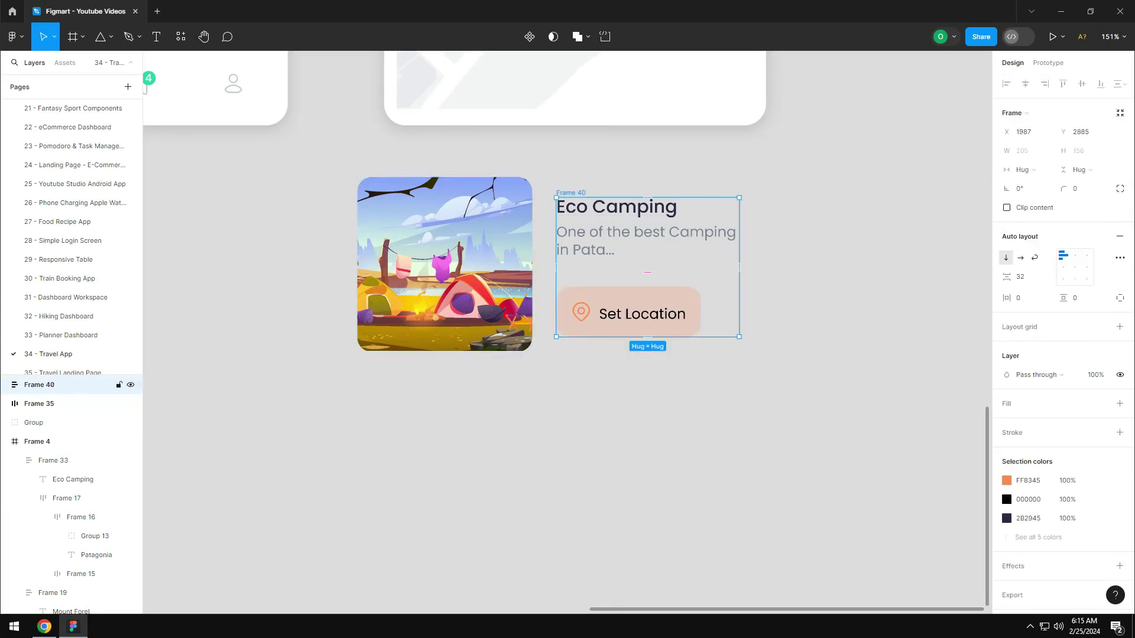
pyautogui.click(1022, 298)
pyautogui.write('16')
pyautogui.press('Tab')
pyautogui.write('16')
pyautogui.press('Return')
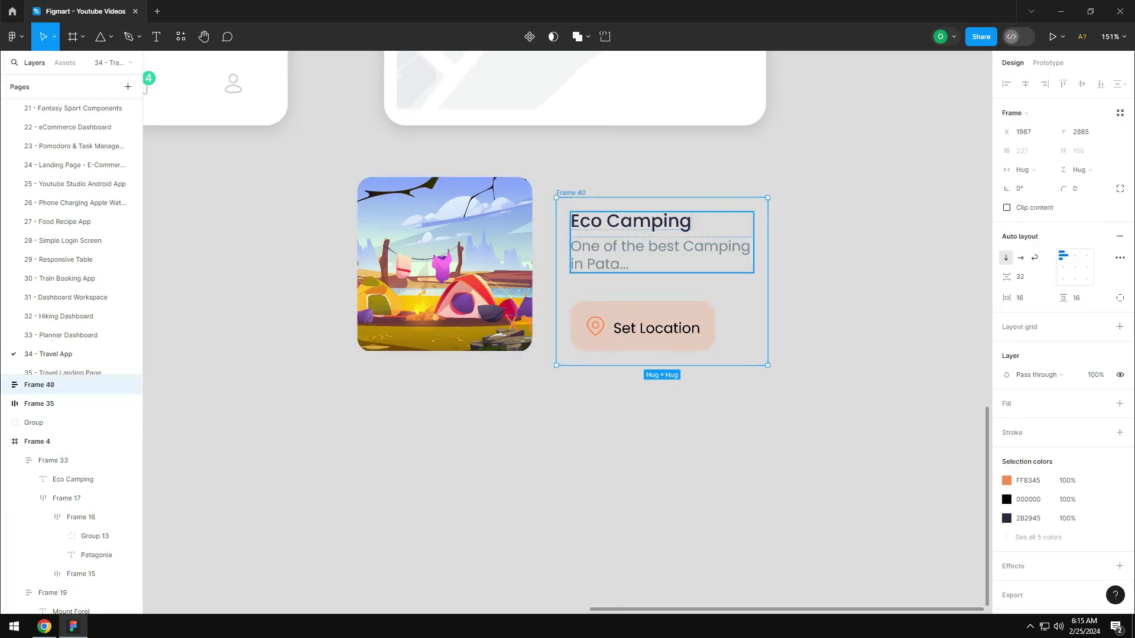
# - Scale the camping image proportionally to 188
pyautogui.click(34, 422)
pyautogui.press('k')
pyautogui.press('Tab')
pyautogui.press('Tab')
pyautogui.write('188')
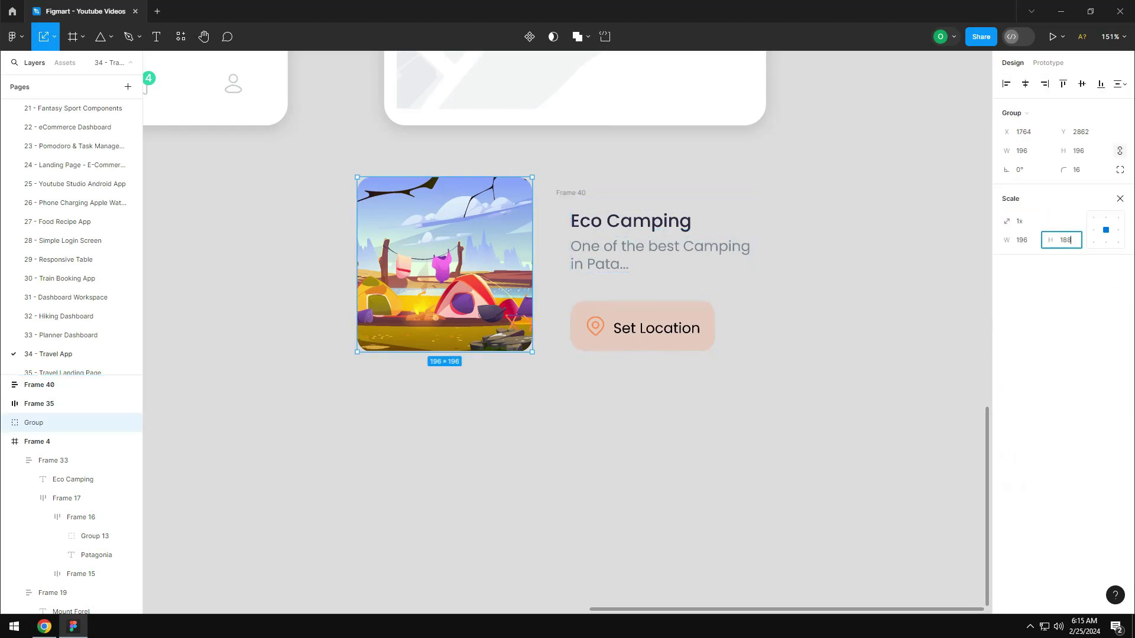
pyautogui.press('Return')
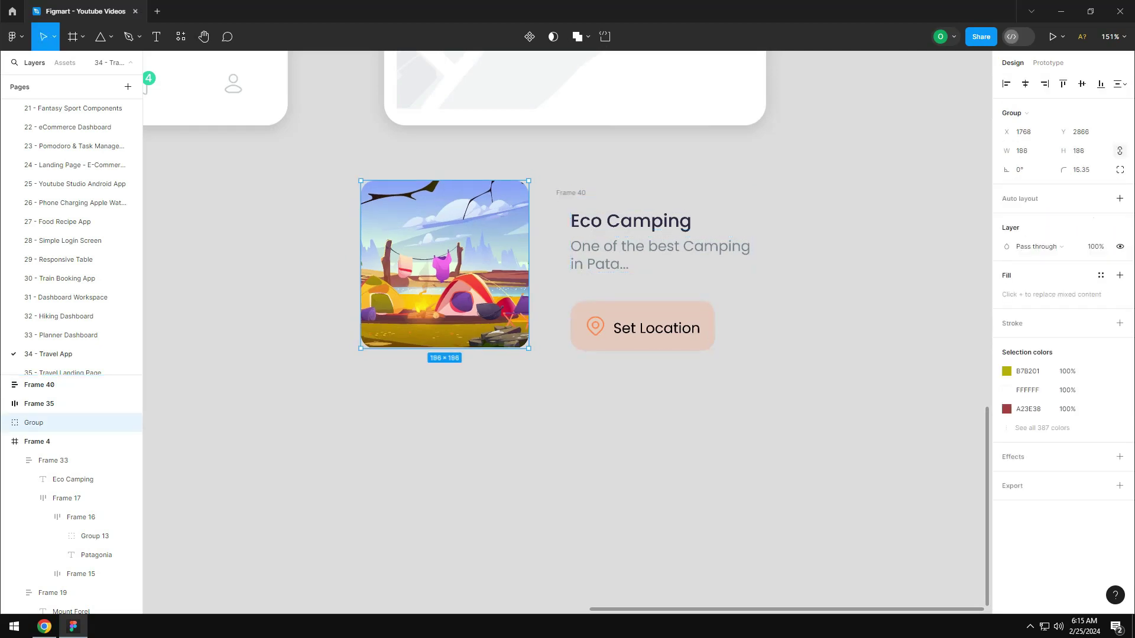
# - Wrap image and text into an auto-layout card with 16 gap, 8 padding and 12 radius
pyautogui.keyDown('shift'); pyautogui.click(39, 384); pyautogui.keyUp('shift')
pyautogui.hotkey('shift', 'a')
pyautogui.write('16')
pyautogui.press('Return')
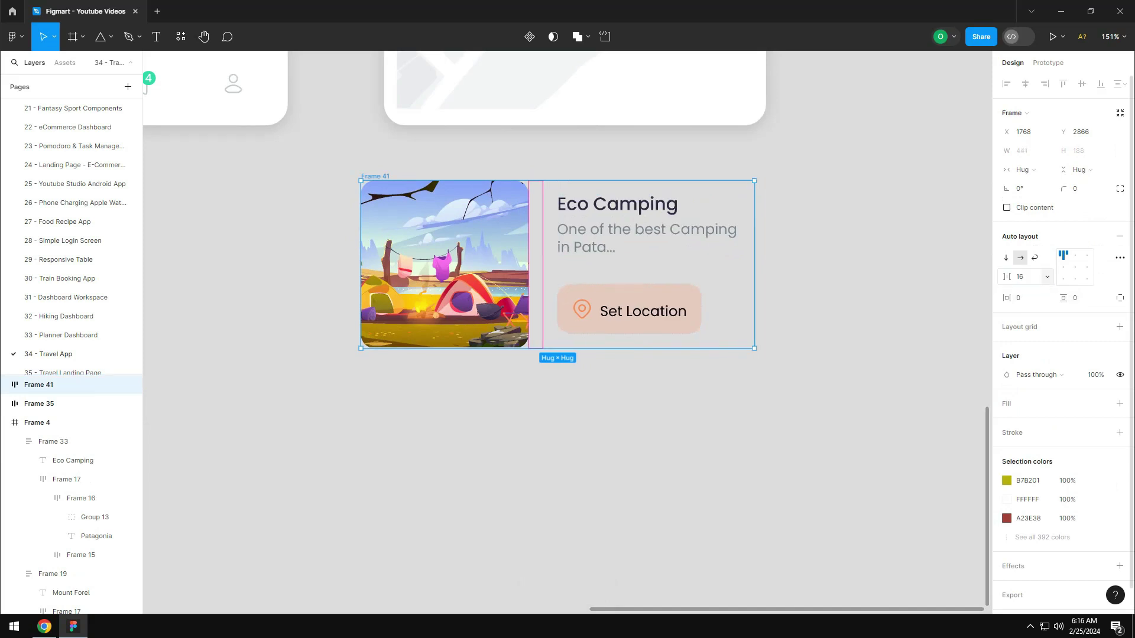
pyautogui.write('8')
pyautogui.press('Tab')
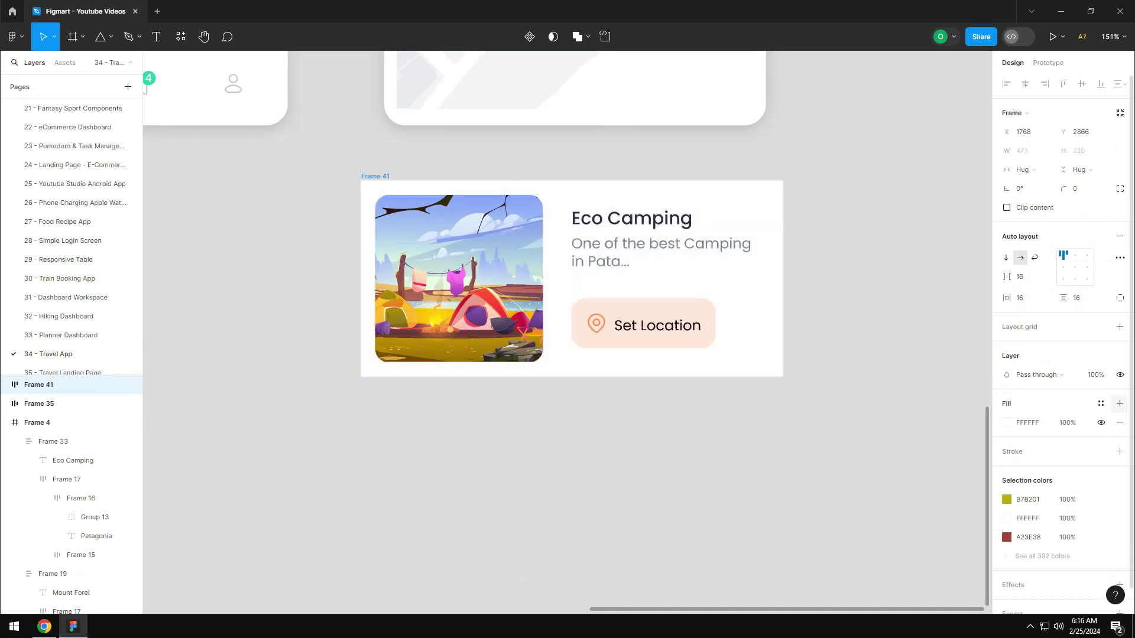
pyautogui.write('8')
pyautogui.press('Return')
pyautogui.write('12')
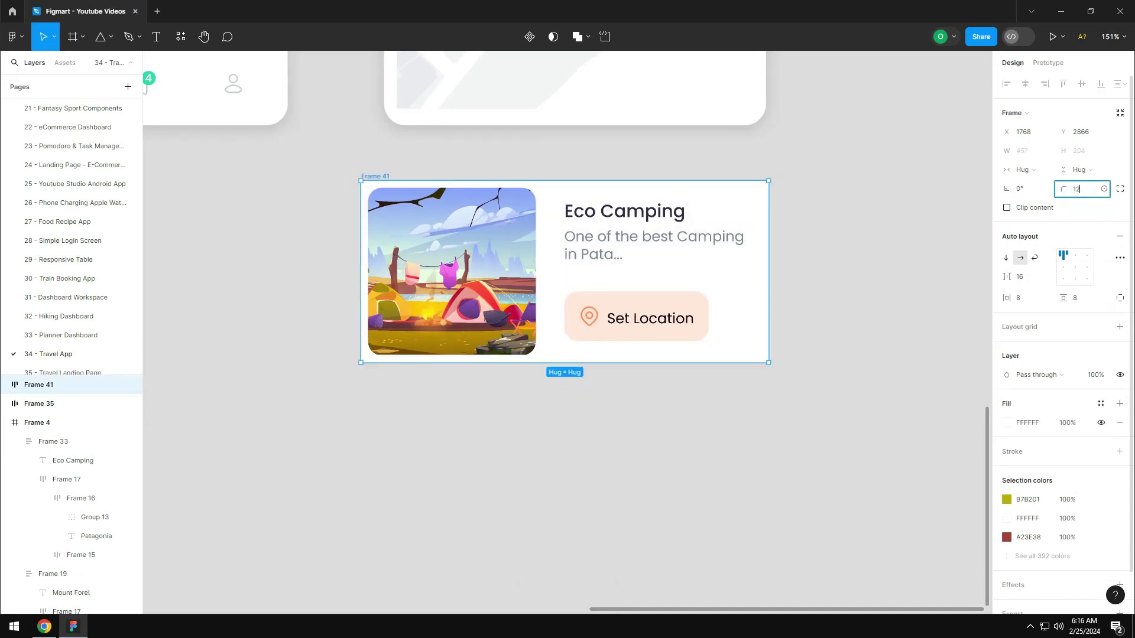
pyautogui.press('Return')
# - Recolour the Set Location text with the orange hex value
pyautogui.doubleClick(636, 316)
pyautogui.click(1027, 499)
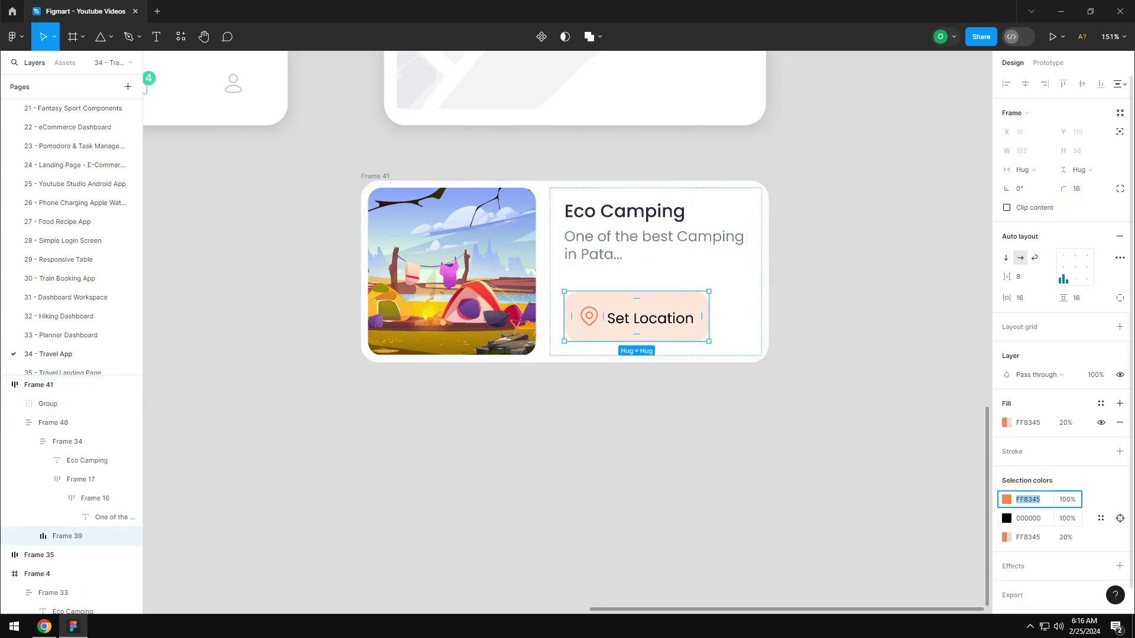
pyautogui.hotkey('ctrl', 'v')
pyautogui.press('Return')
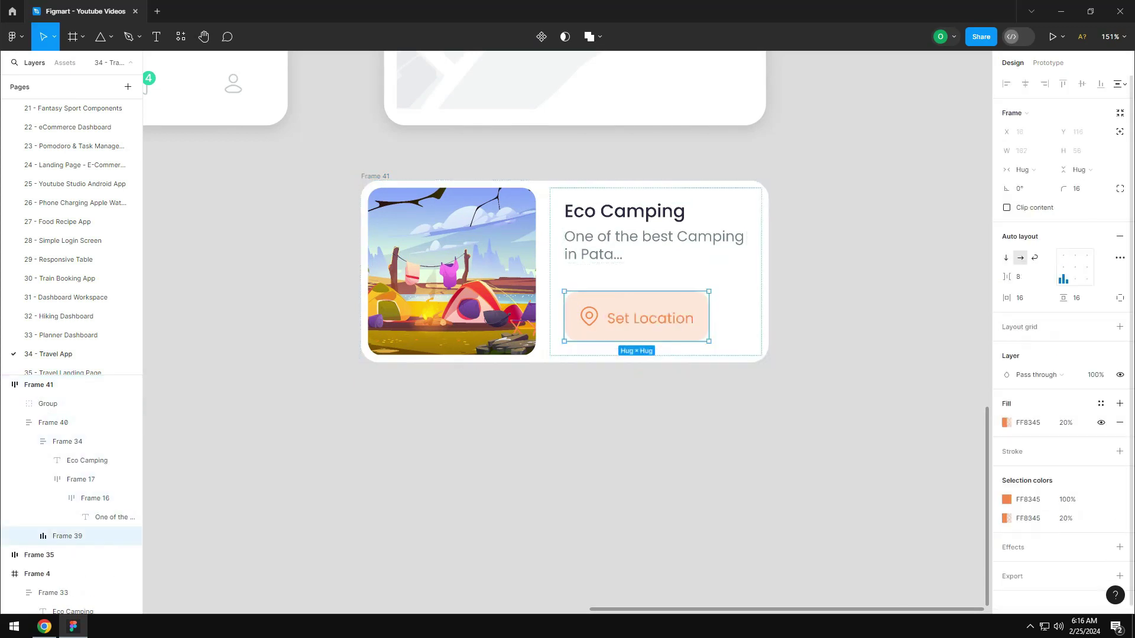
# - Duplicate the Set Location button and change its label to 1,5 KM
pyautogui.press('Escape')
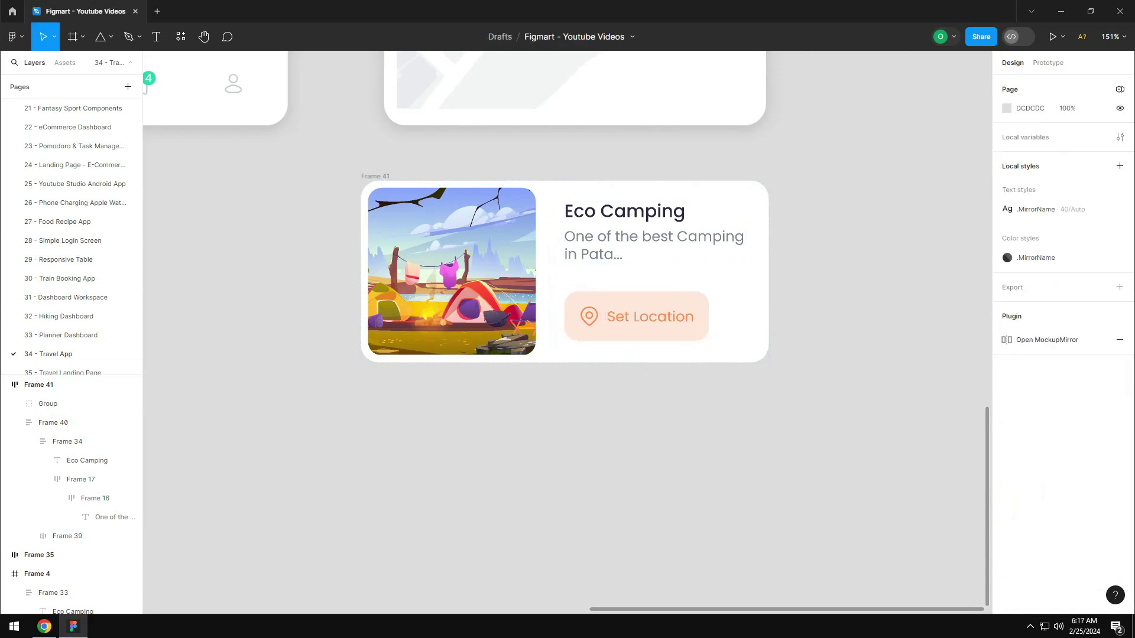
pyautogui.scroll(-5, 661, 427)
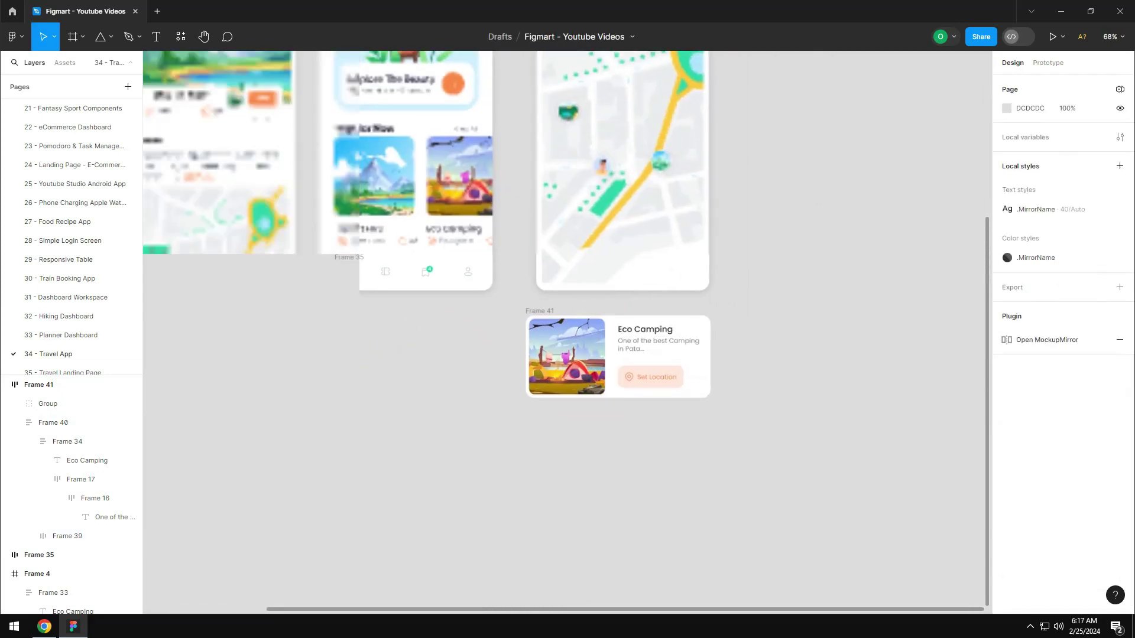
pyautogui.click(650, 377)
pyautogui.doubleClick(650, 377)
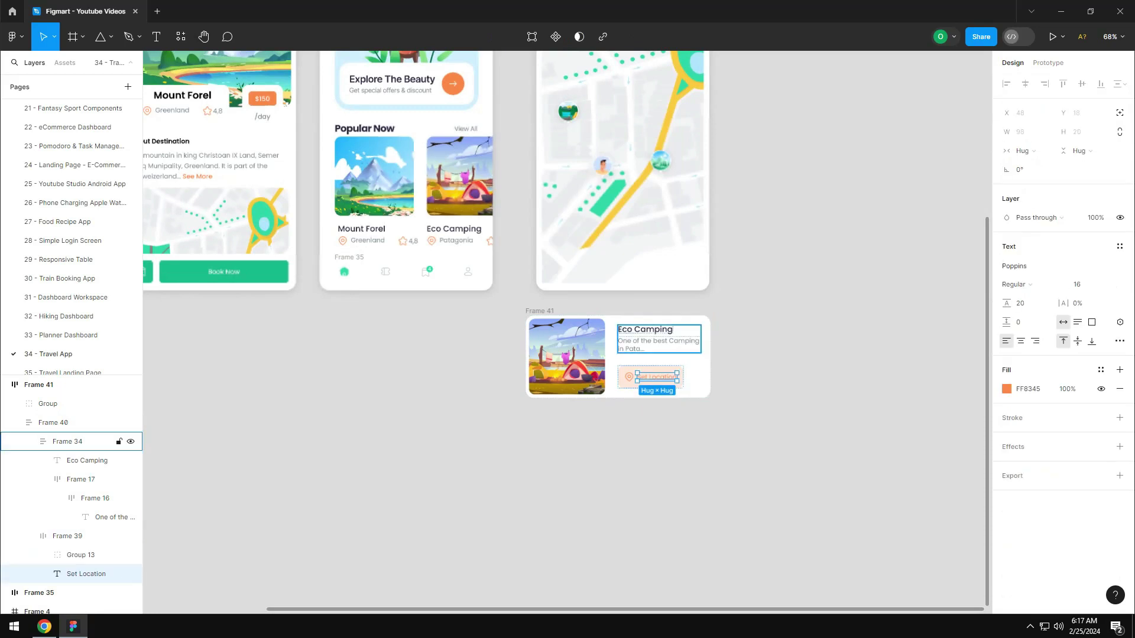
pyautogui.click(34, 536)
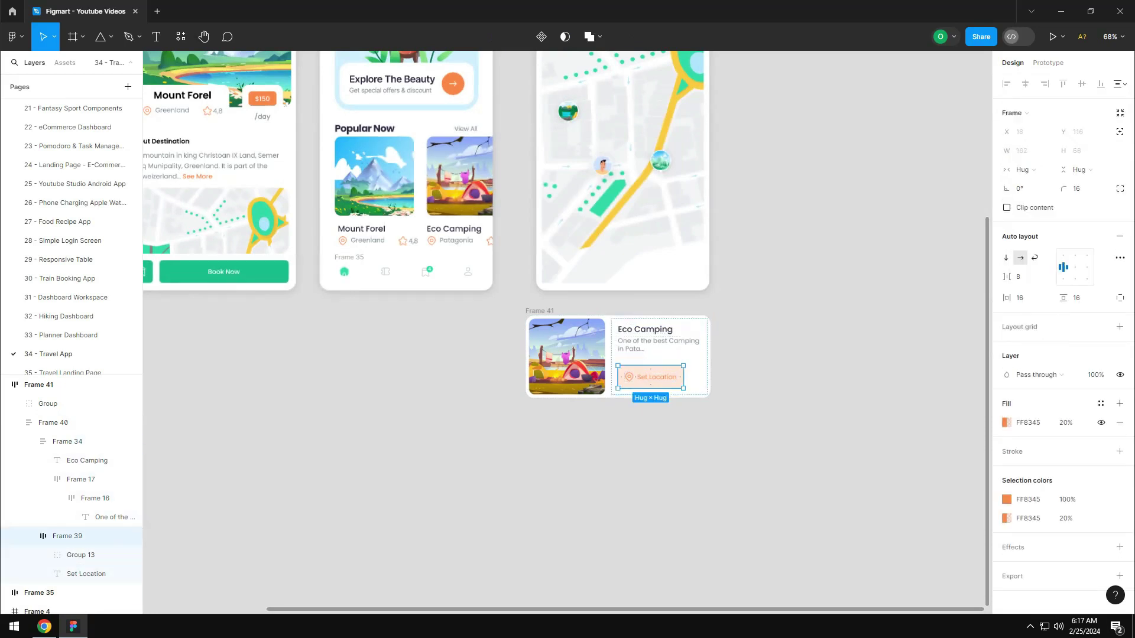
pyautogui.hotkey('ctrl', 'c')
pyautogui.hotkey('ctrl', 'v')
pyautogui.press('Return')
pyautogui.write('1,5')
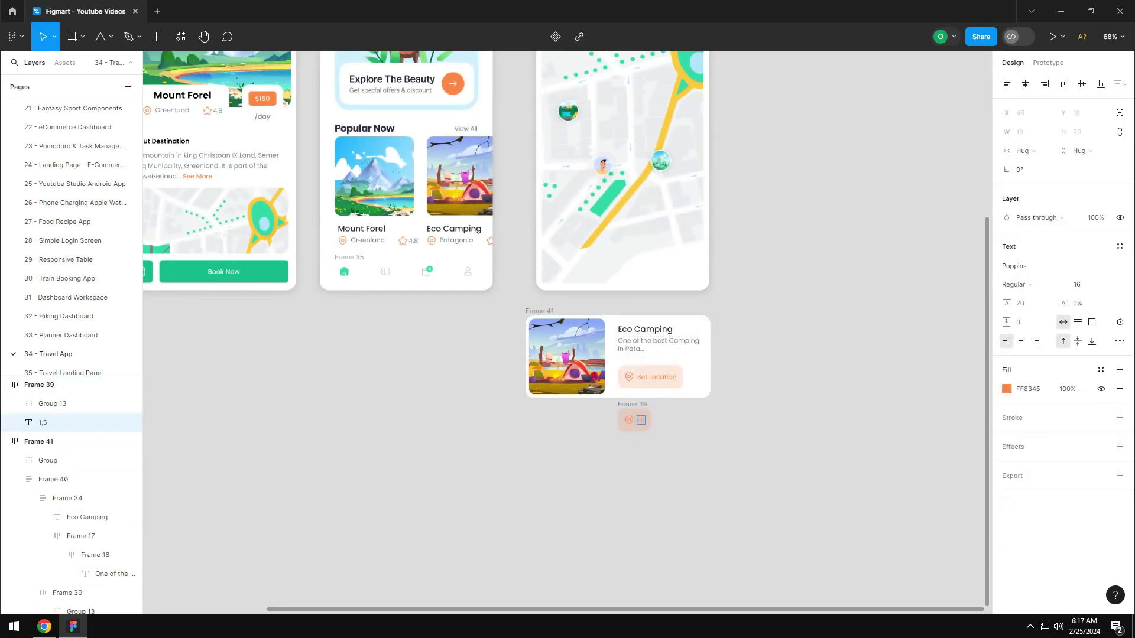
pyautogui.press('Escape')
pyautogui.press('Escape')
# - Give the 1,5 KM badge a white FFFFFF fill
pyautogui.click(1027, 423)
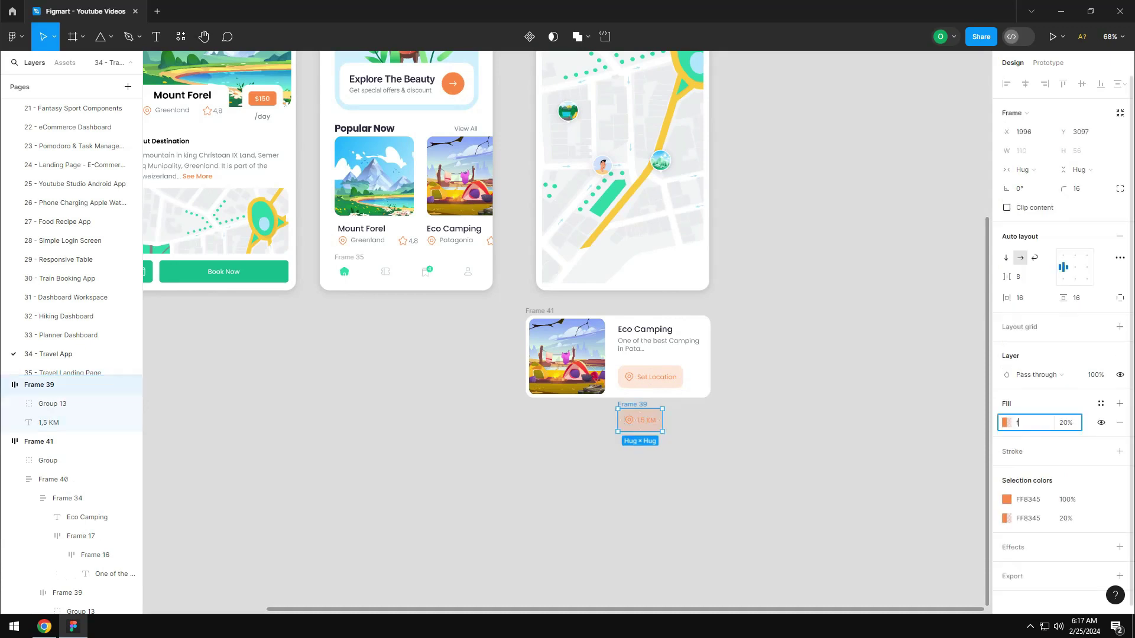
pyautogui.write('FFFFFF')
pyautogui.press('Tab')
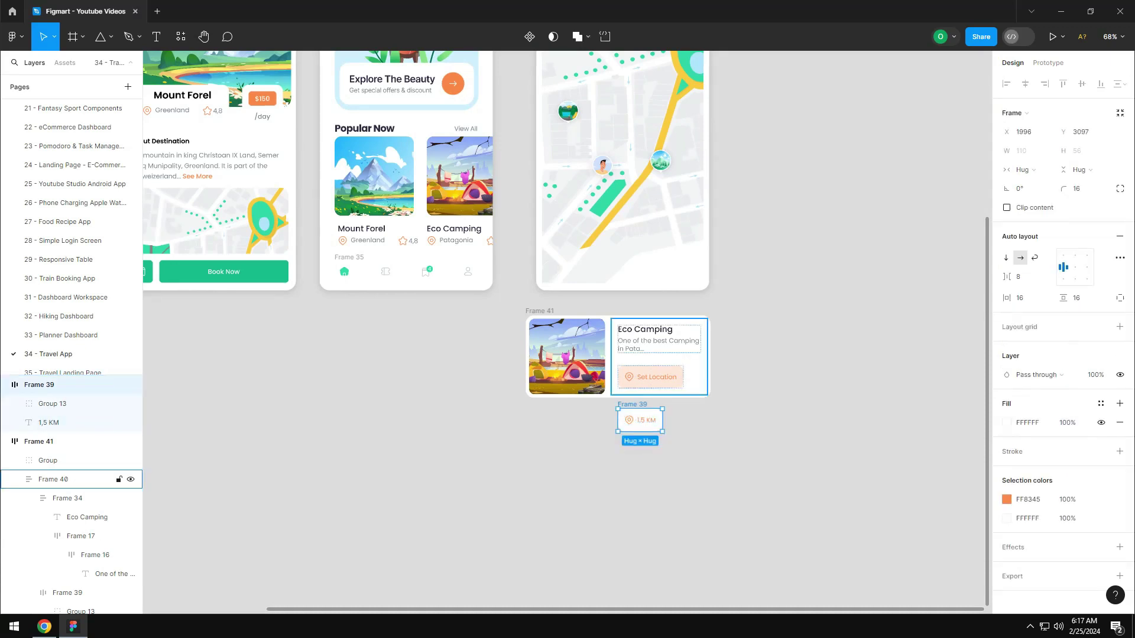
pyautogui.click(71, 479)
pyautogui.click(59, 423)
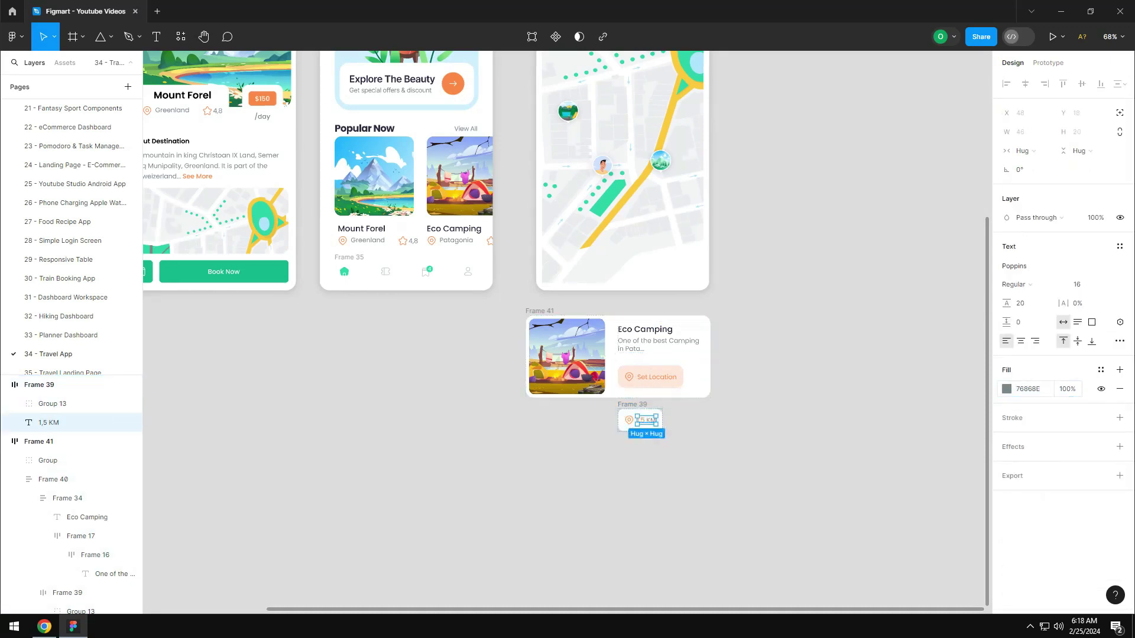
pyautogui.click(647, 443)
pyautogui.scroll(5, 648, 444)
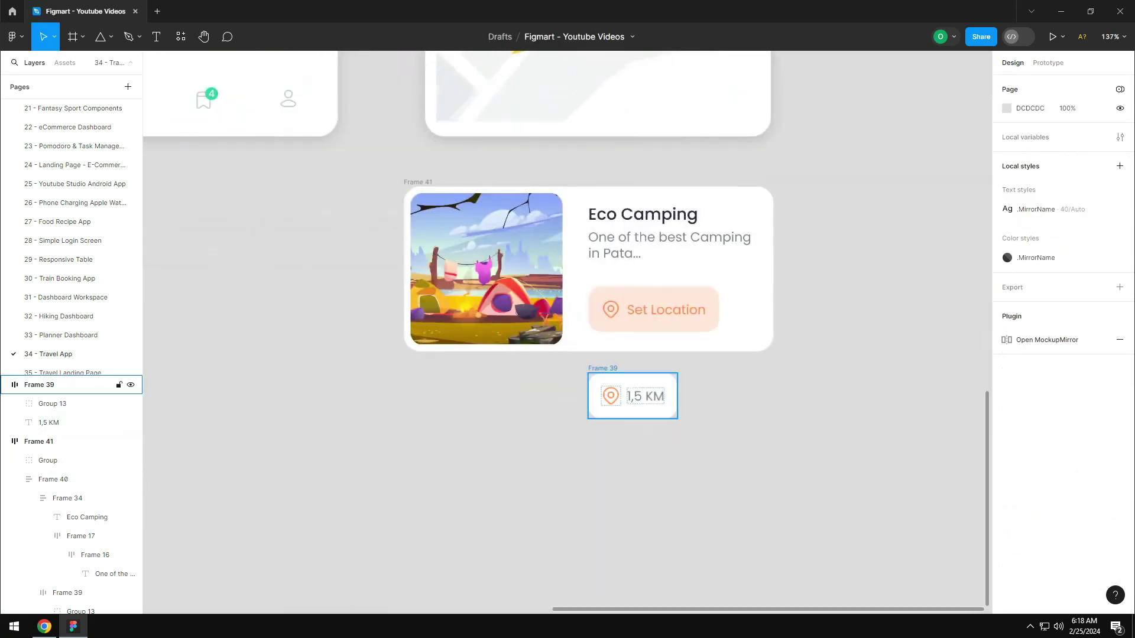
# - Place the badge over the card image's bottom-left with a 100 corner radius
pyautogui.moveTo(633, 396)
pyautogui.mouseDown()
pyautogui.moveTo(499, 369)
pyautogui.moveTo(461, 260)
pyautogui.mouseUp()
pyautogui.hotkey('ctrl', 'z')
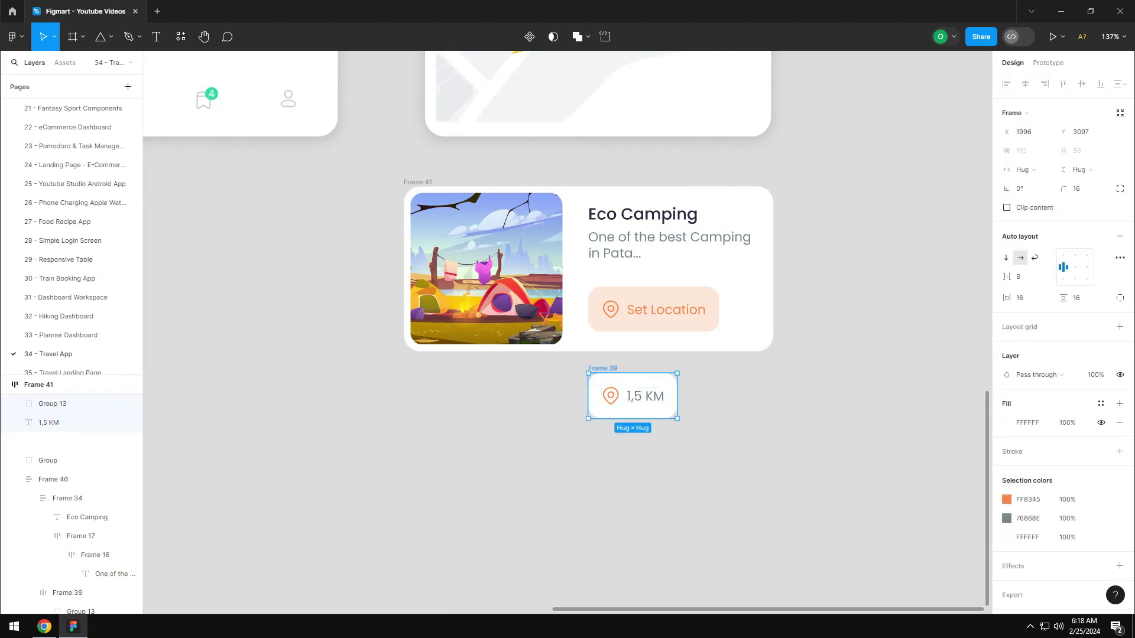
pyautogui.moveTo(632, 396); pyautogui.dragTo(486, 346)
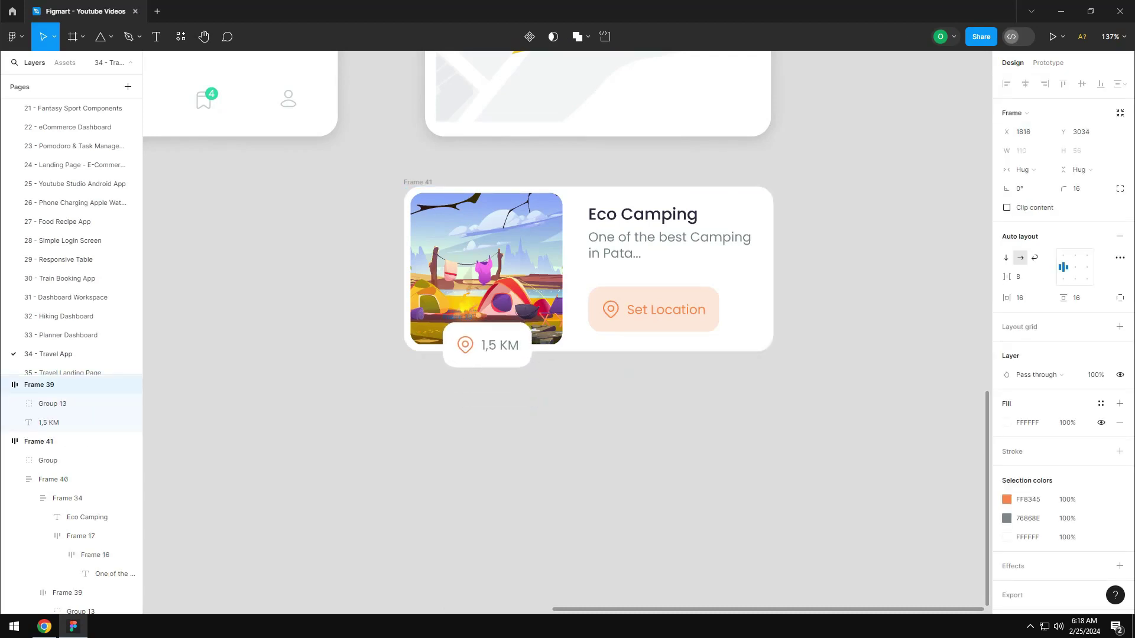
pyautogui.click(1076, 189)
pyautogui.write('100')
pyautogui.press('Return')
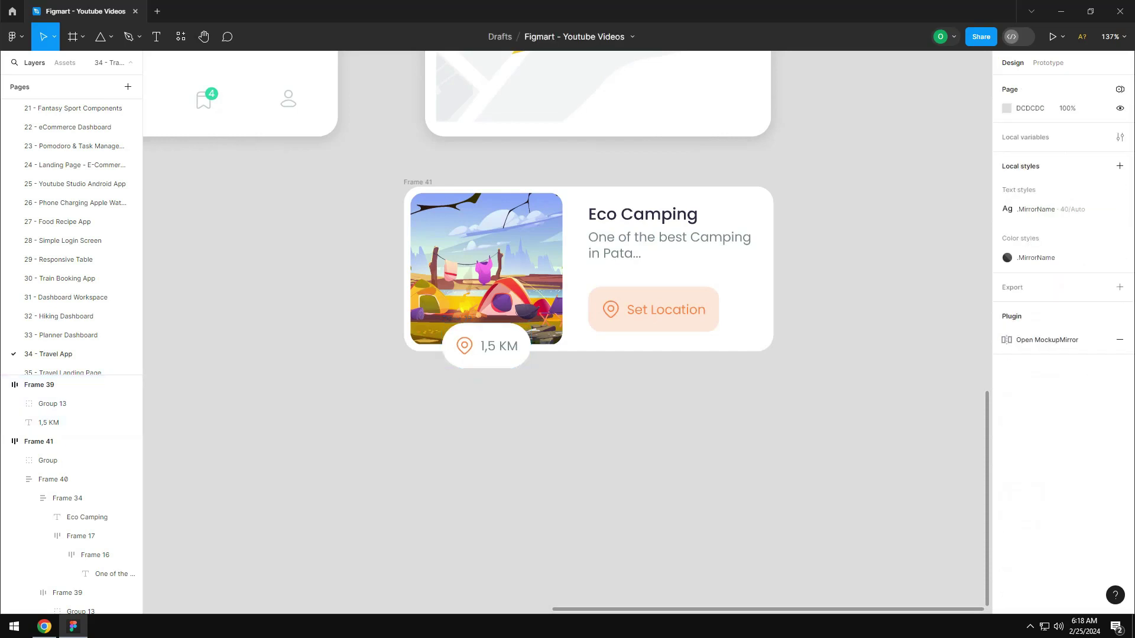
# - Group the Eco Camping card with its distance badge and scale the group to 360 wide
pyautogui.scroll(-5, 681, 418)
pyautogui.keyDown('shift'); pyautogui.click(71, 441); pyautogui.keyUp('shift')
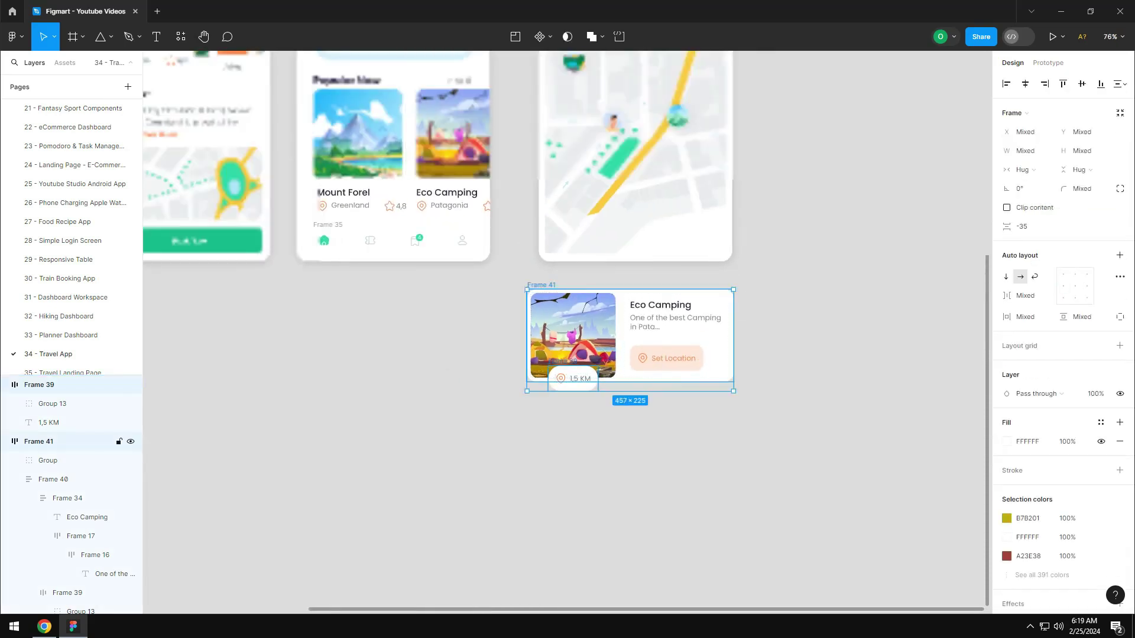
pyautogui.hotkey('ctrl', 'g')
pyautogui.scroll(-1, 630, 391)
pyautogui.scroll(2, 630, 390)
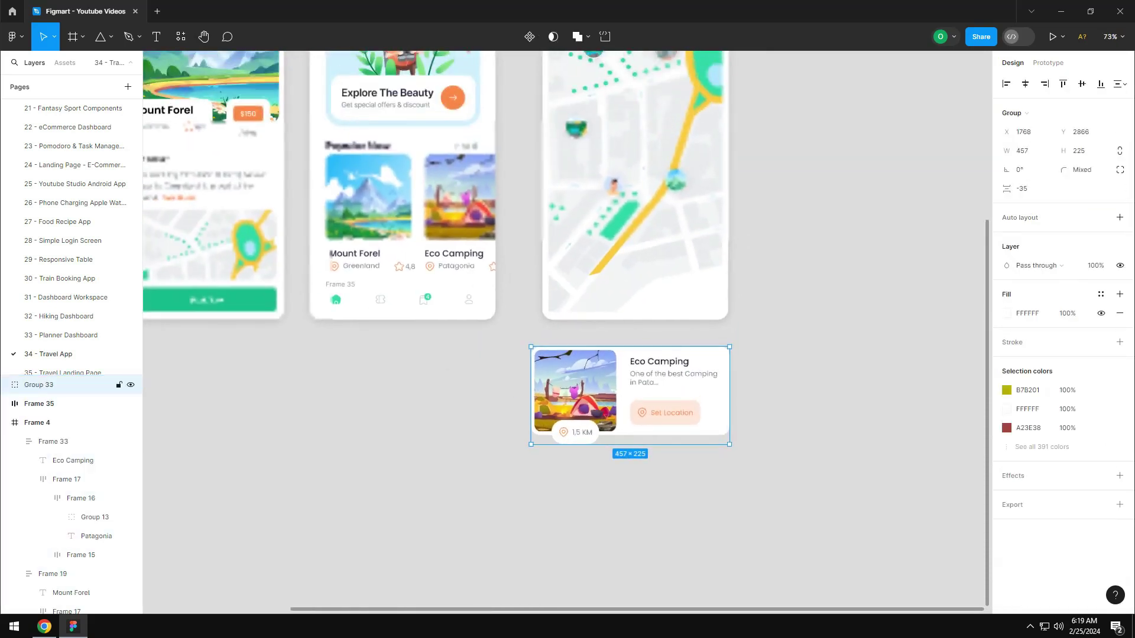
pyautogui.press('k')
pyautogui.press('Tab')
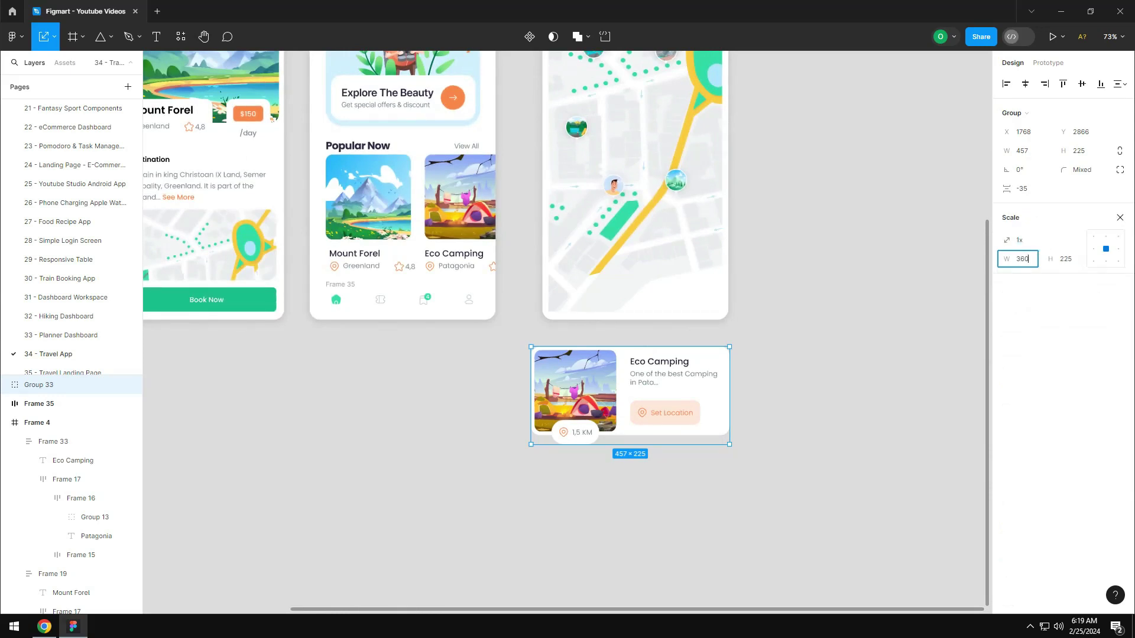
pyautogui.press('Return')
# - Move the Eco Camping card group onto the lower edge of the map screen
pyautogui.moveTo(650, 390)
pyautogui.mouseDown()
pyautogui.moveTo(649, 259)
pyautogui.moveTo(633, 258)
pyautogui.mouseUp()
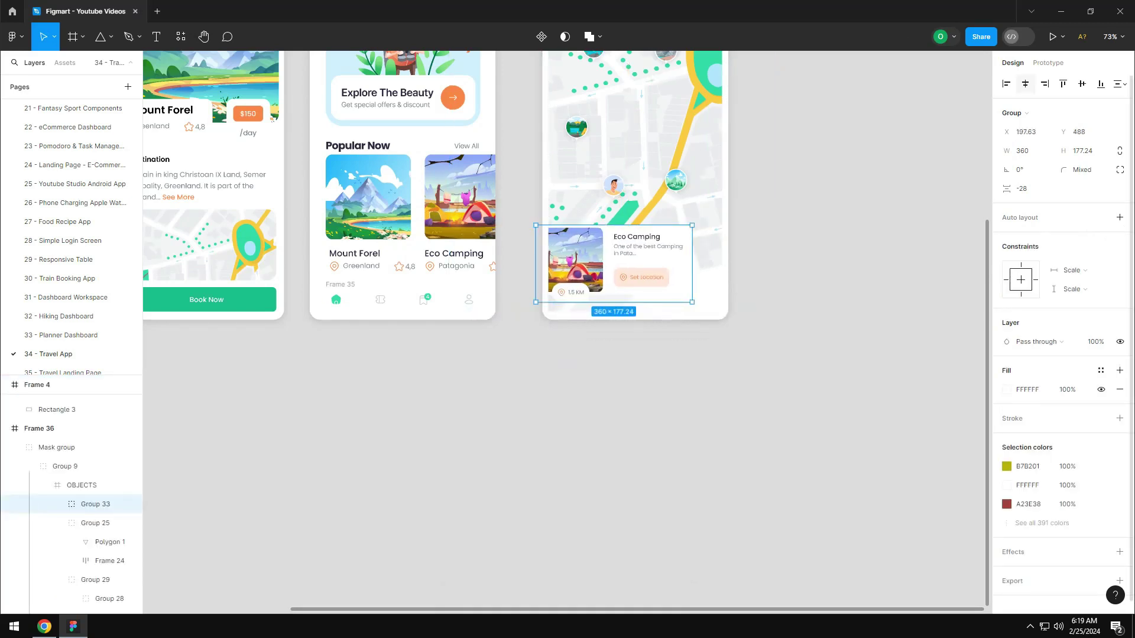
pyautogui.scroll(2, 692, 249)
pyautogui.scroll(2, 692, 248)
pyautogui.scroll(2, 692, 248)
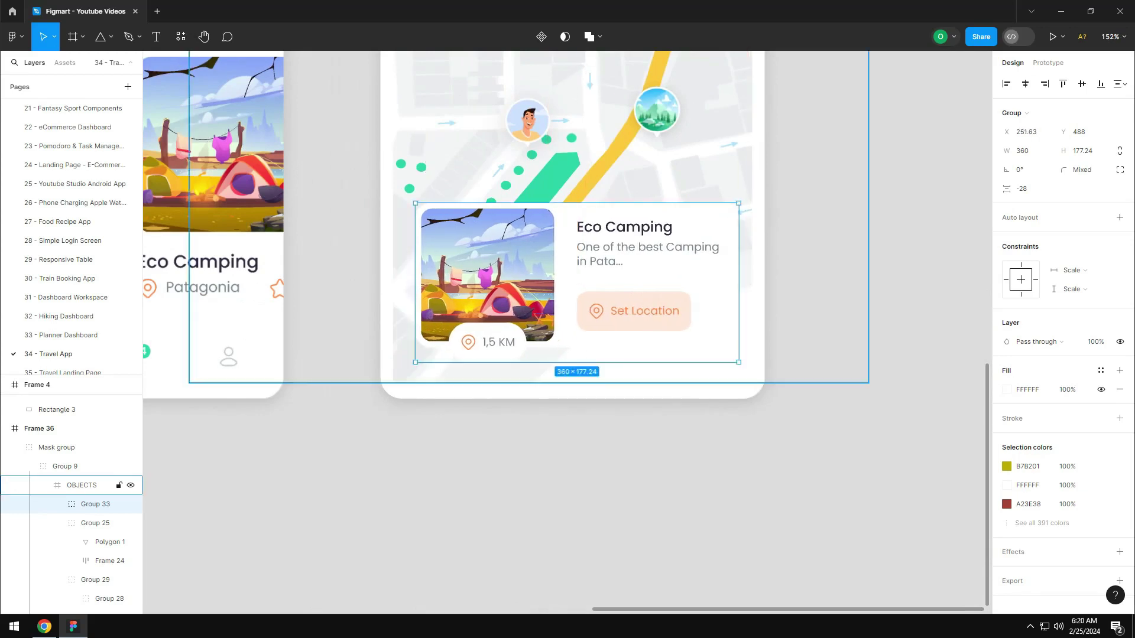
pyautogui.moveTo(693, 249); pyautogui.dragTo(721, 248)
pyautogui.press('Escape')
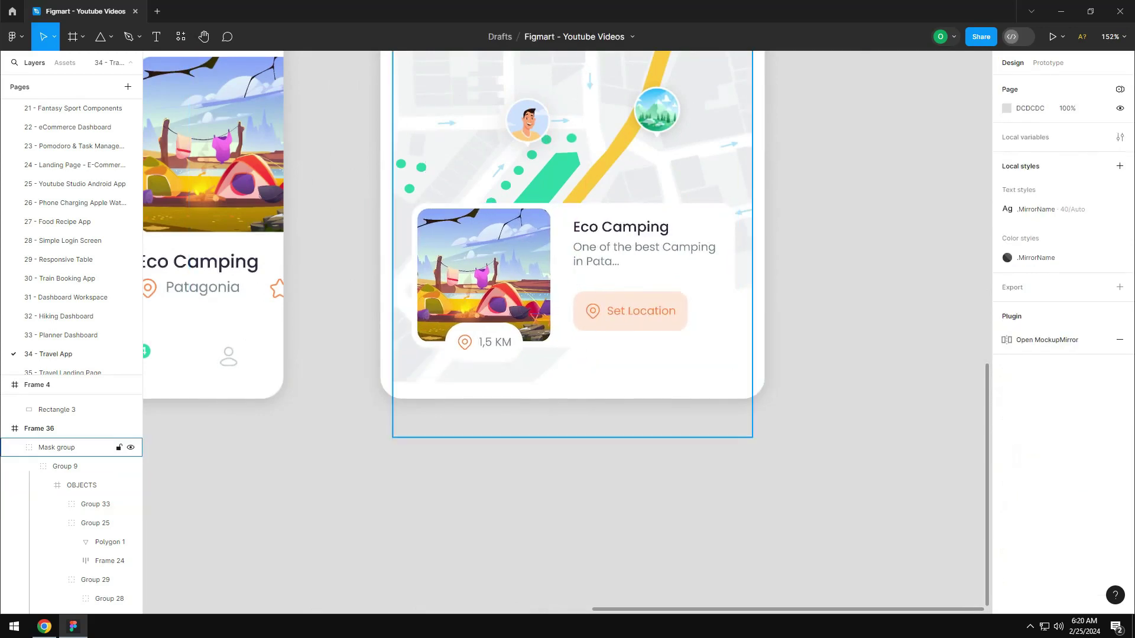
# - Give the Eco Camping card group a drop shadow with blur 20 and 15% opacity
pyautogui.click(57, 447)
pyautogui.click(65, 466)
pyautogui.click(81, 486)
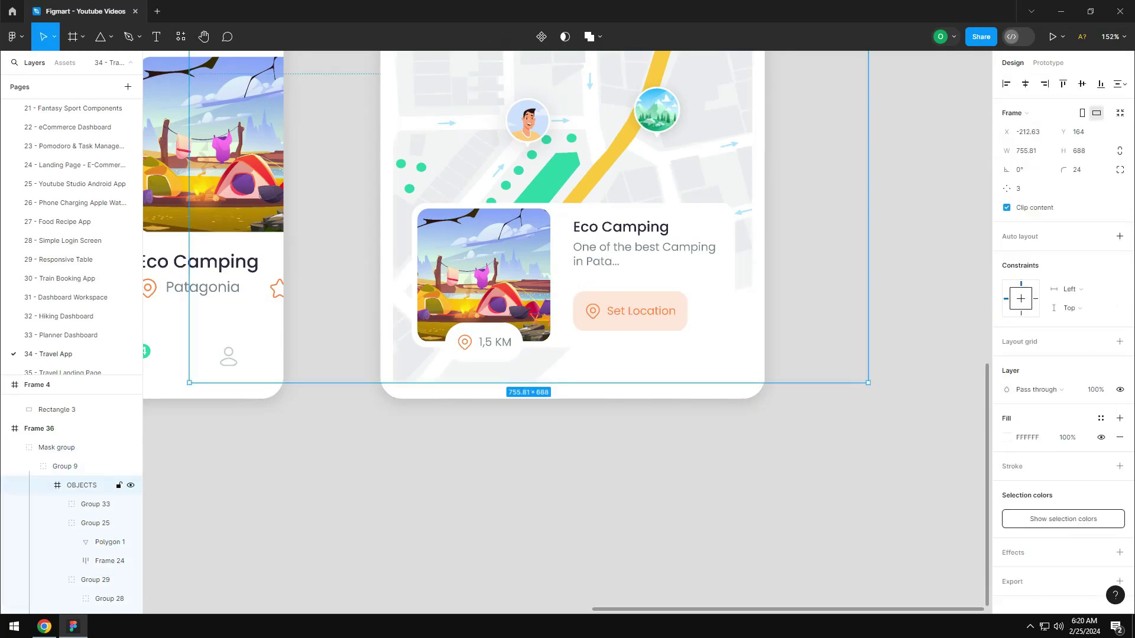
pyautogui.click(95, 504)
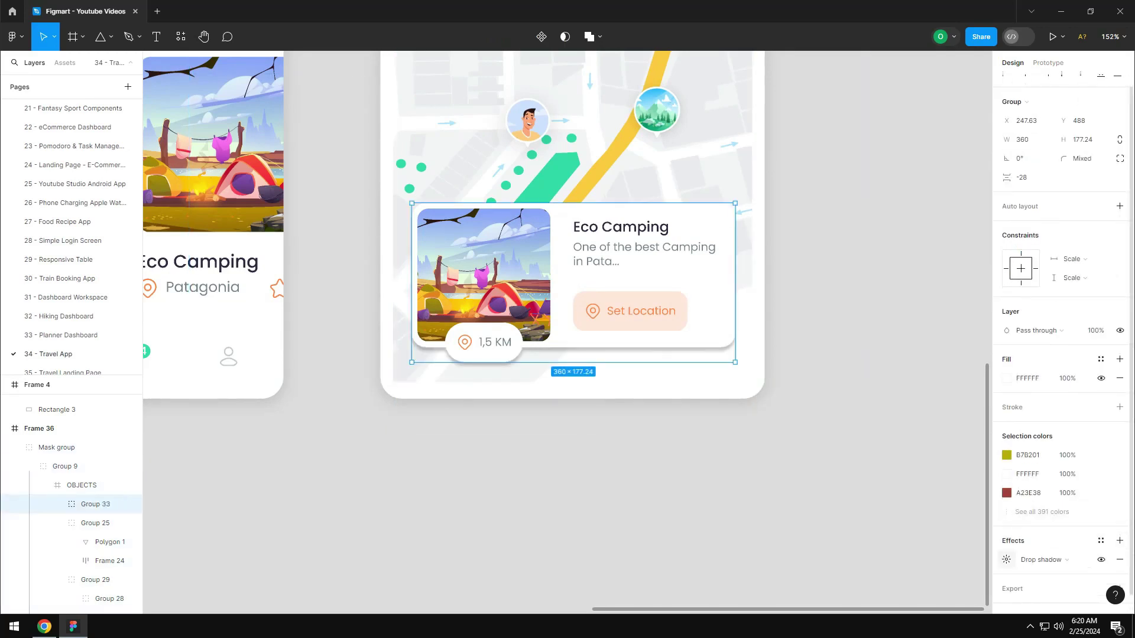
pyautogui.click(1006, 560)
pyautogui.press('Tab')
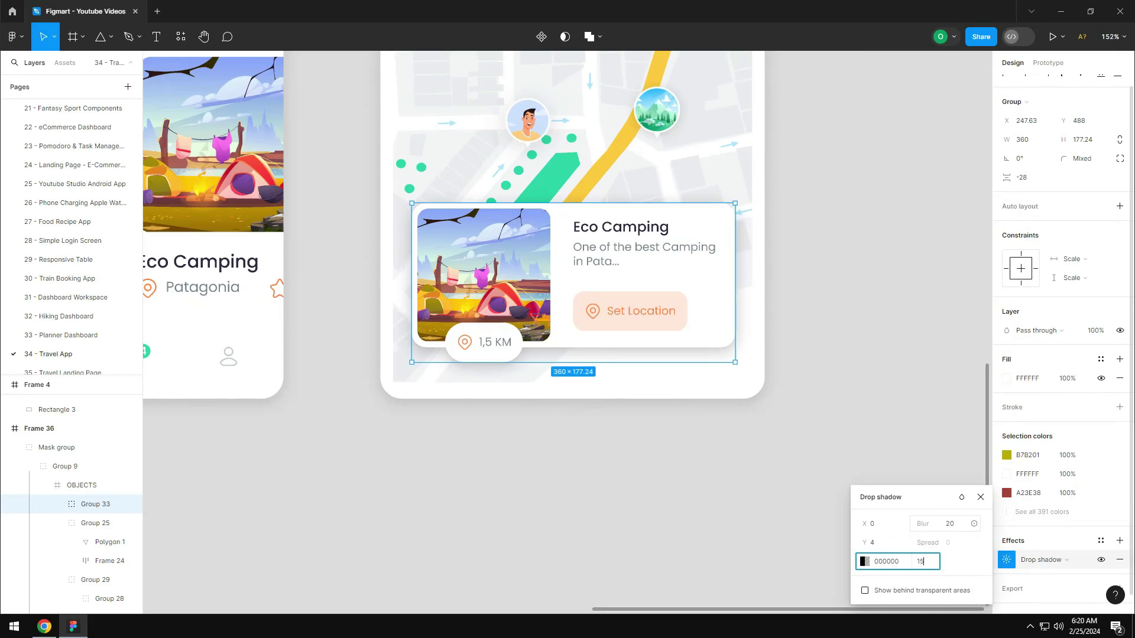
pyautogui.press('Return')
pyautogui.press('Escape')
pyautogui.scroll(-5, 811, 328)
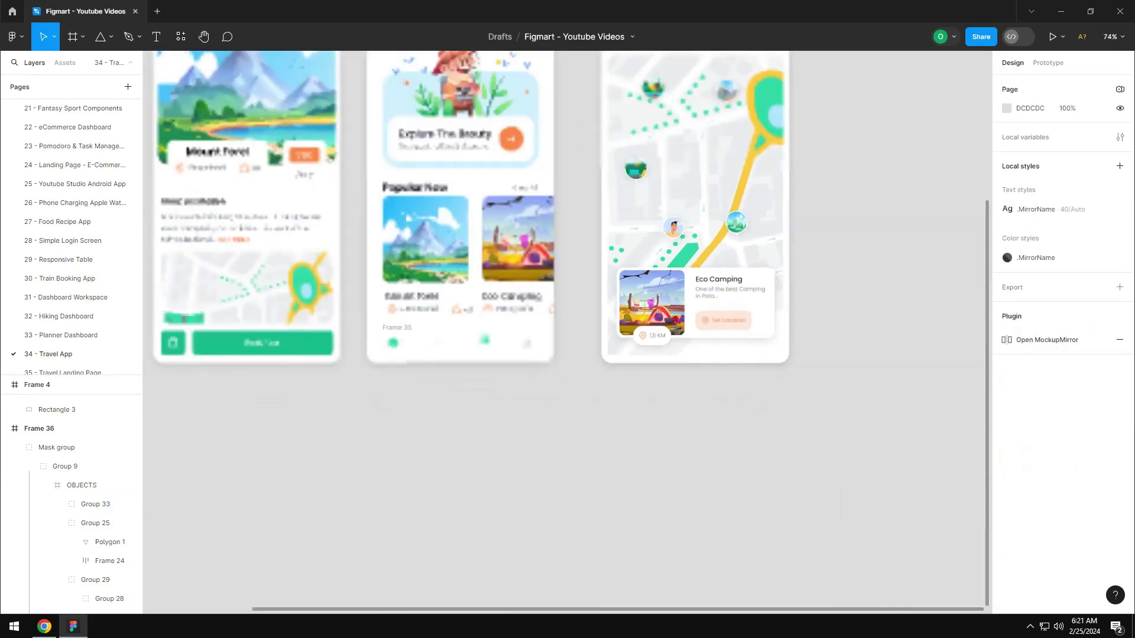
# - Move the colour swatches further left on the canvas
pyautogui.scroll(-2, 810, 328)
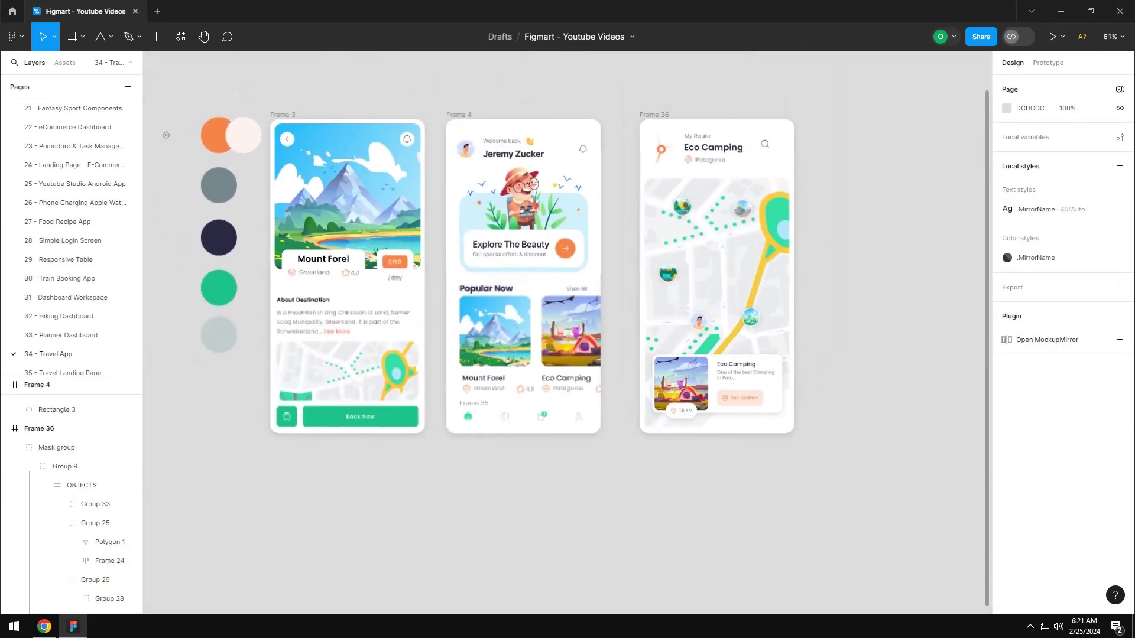
pyautogui.scroll(-2, 538, 569)
pyautogui.moveTo(271, 248); pyautogui.dragTo(183, 248)
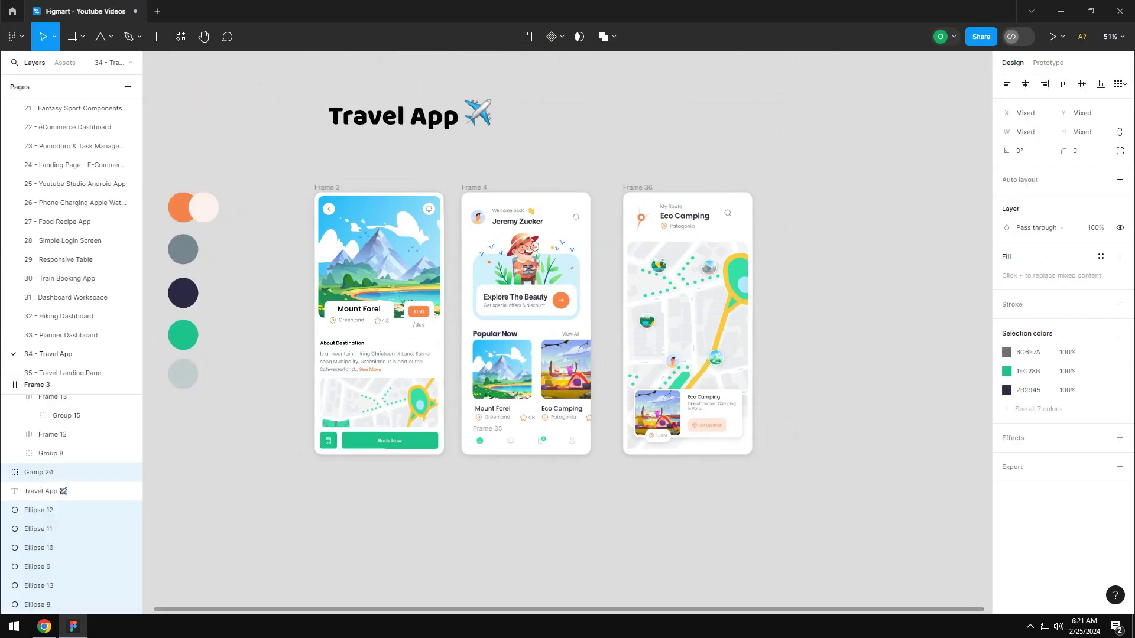
pyautogui.press('Escape')
# - Distribute the three travel screens with even horizontal spacing
pyautogui.click(327, 187)
pyautogui.keyDown('shift'); pyautogui.click(474, 187); pyautogui.keyUp('shift')
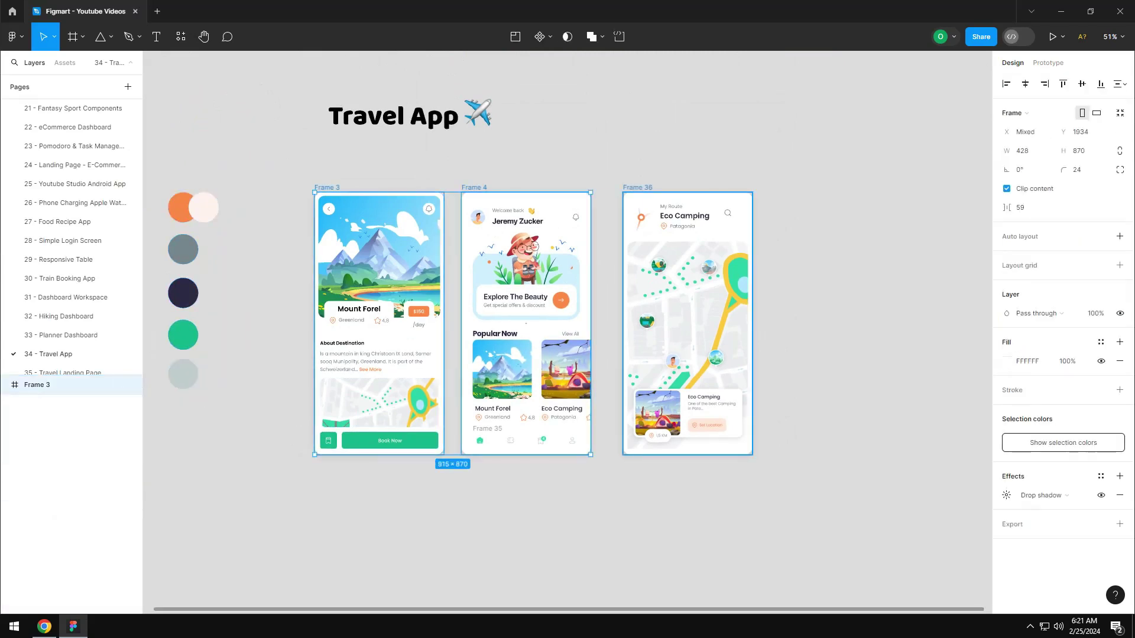
pyautogui.keyDown('shift'); pyautogui.click(637, 188); pyautogui.keyUp('shift')
pyautogui.click(1120, 83)
pyautogui.click(1016, 136)
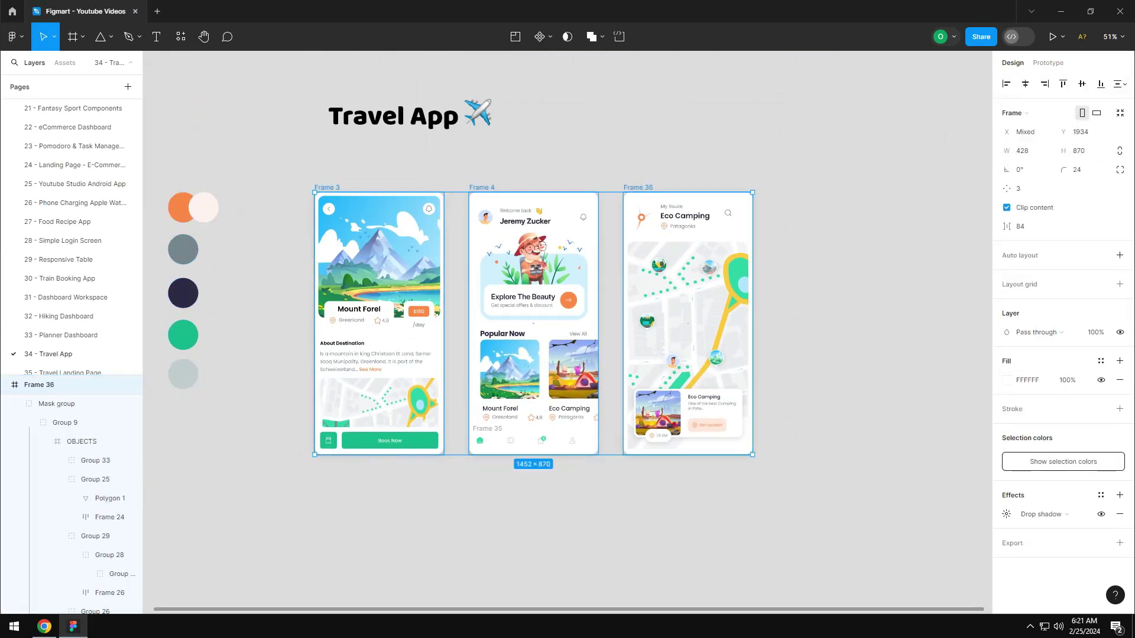
pyautogui.press('Escape')
# - Draw a section around the three screens and give it a grey B7B7B7 fill
pyautogui.click(83, 37)
pyautogui.click(74, 79)
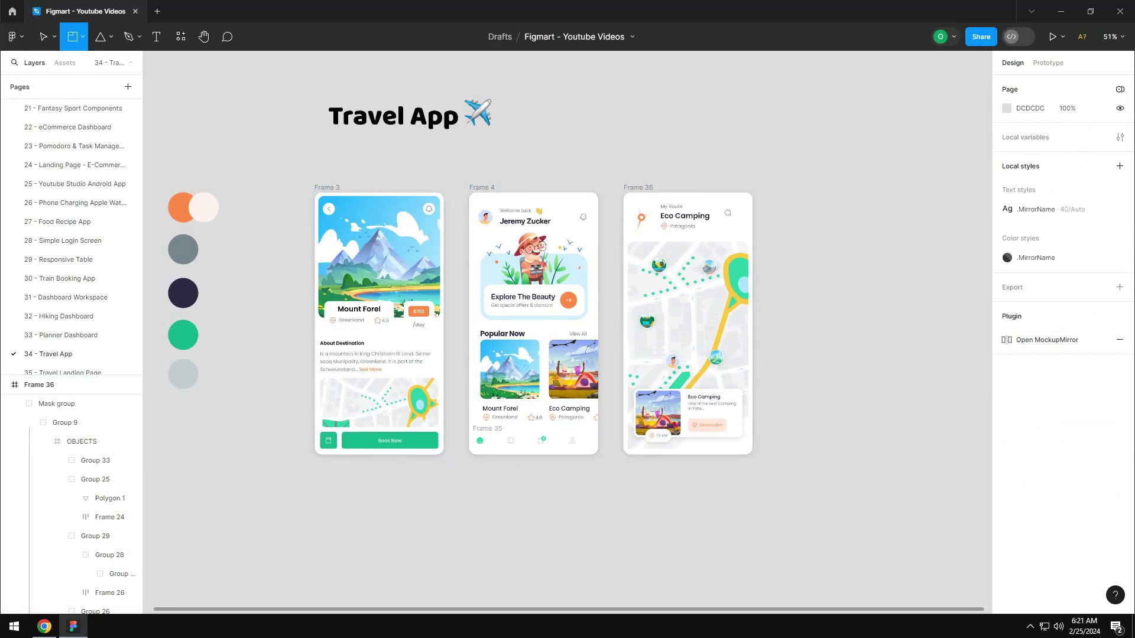
pyautogui.moveTo(279, 161); pyautogui.dragTo(808, 500)
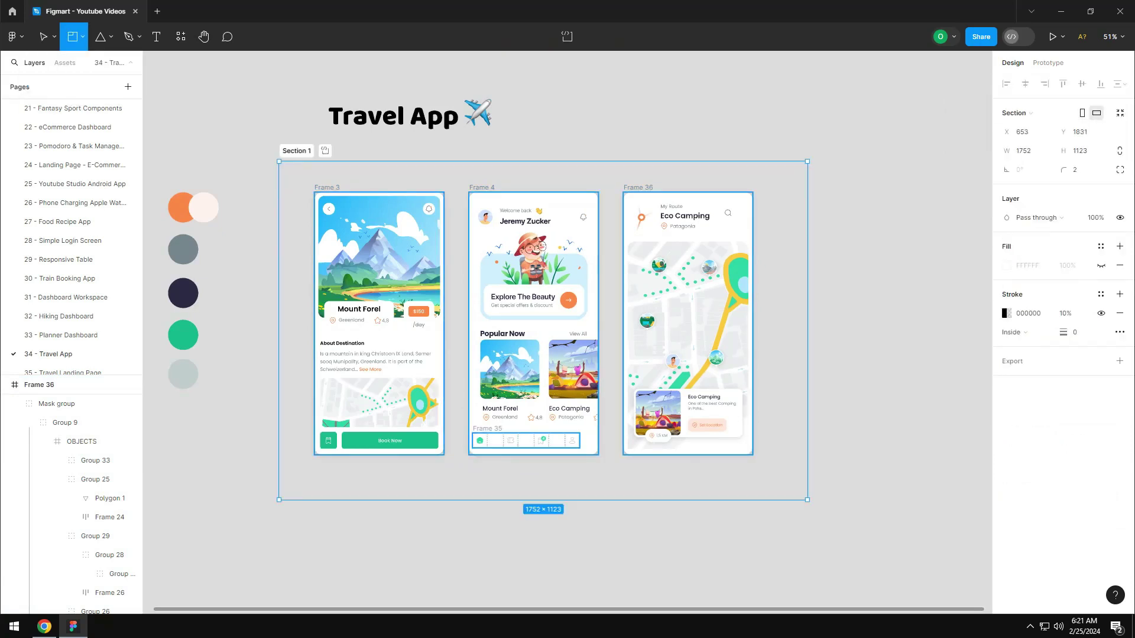
pyautogui.click(1007, 265)
pyautogui.moveTo(852, 307); pyautogui.dragTo(850, 354)
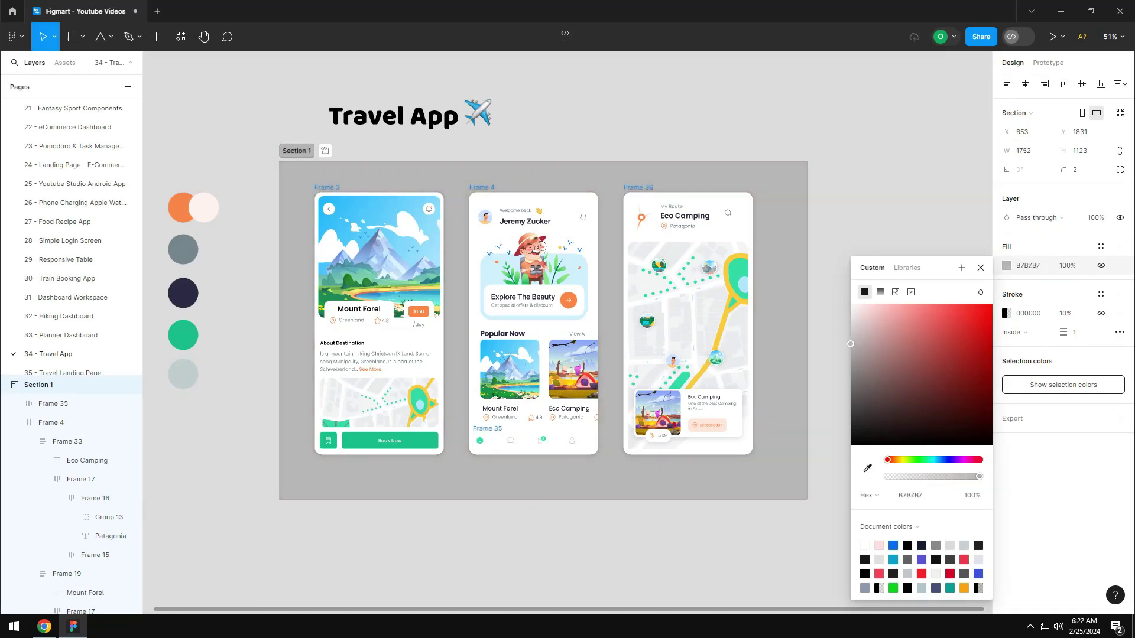
pyautogui.press('Escape')
# - Rename the section to 'Travel App', reusing the text from the heading
pyautogui.click(688, 295)
pyautogui.click(532, 266)
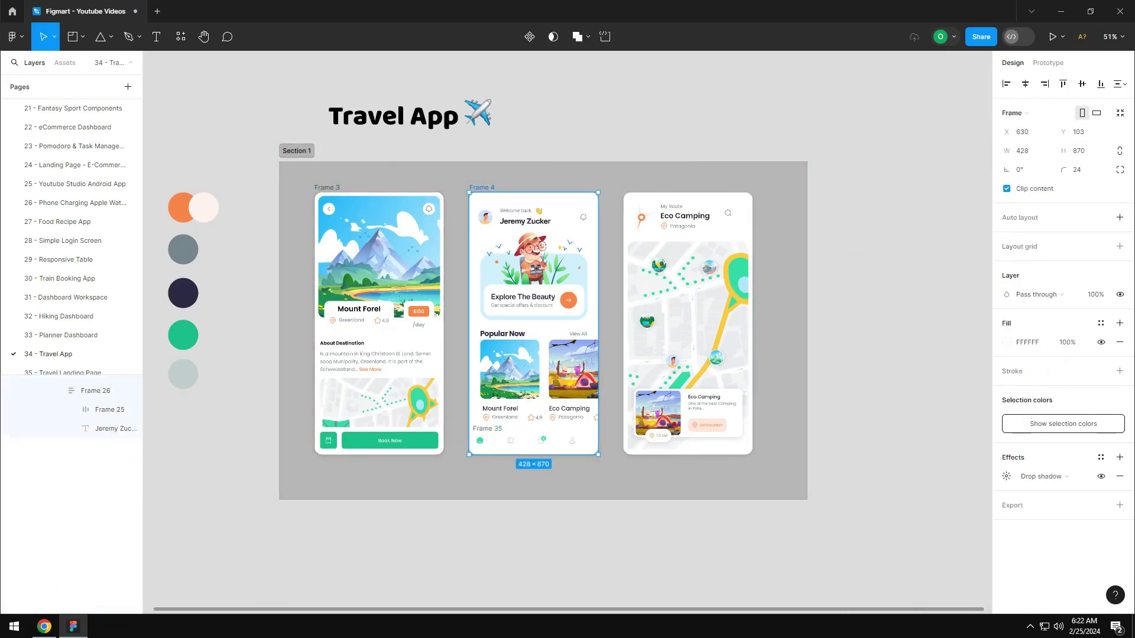
pyautogui.click(379, 265)
pyautogui.click(367, 117)
pyautogui.doubleClick(367, 117)
pyautogui.hotkey('ctrl', 'a')
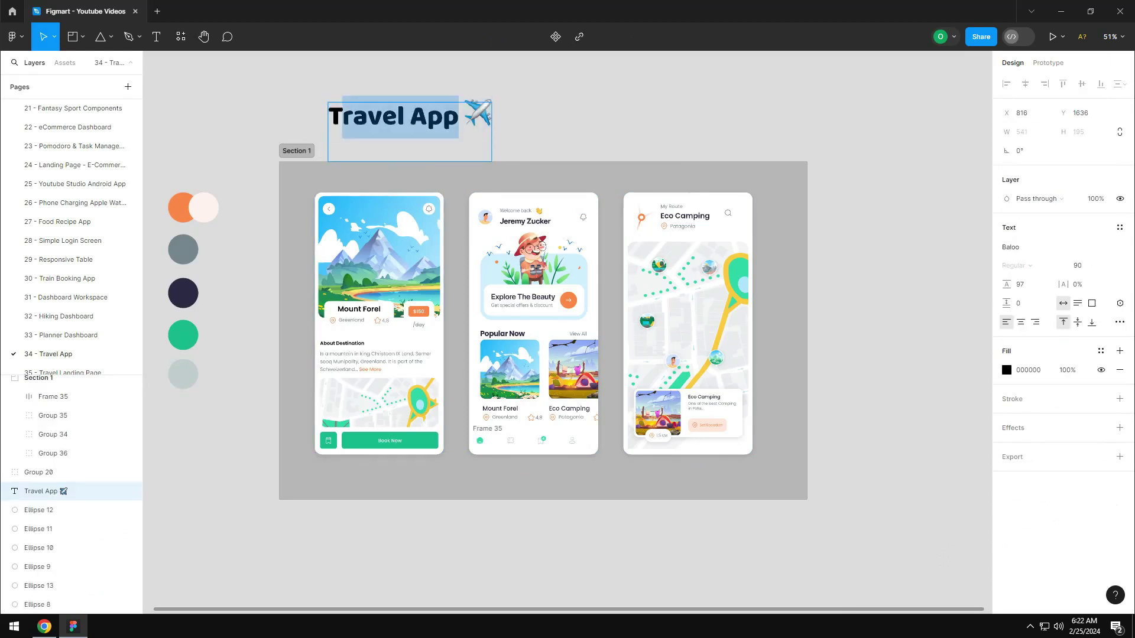
pyautogui.press('Escape')
pyautogui.click(295, 151)
pyautogui.write('Travel App')
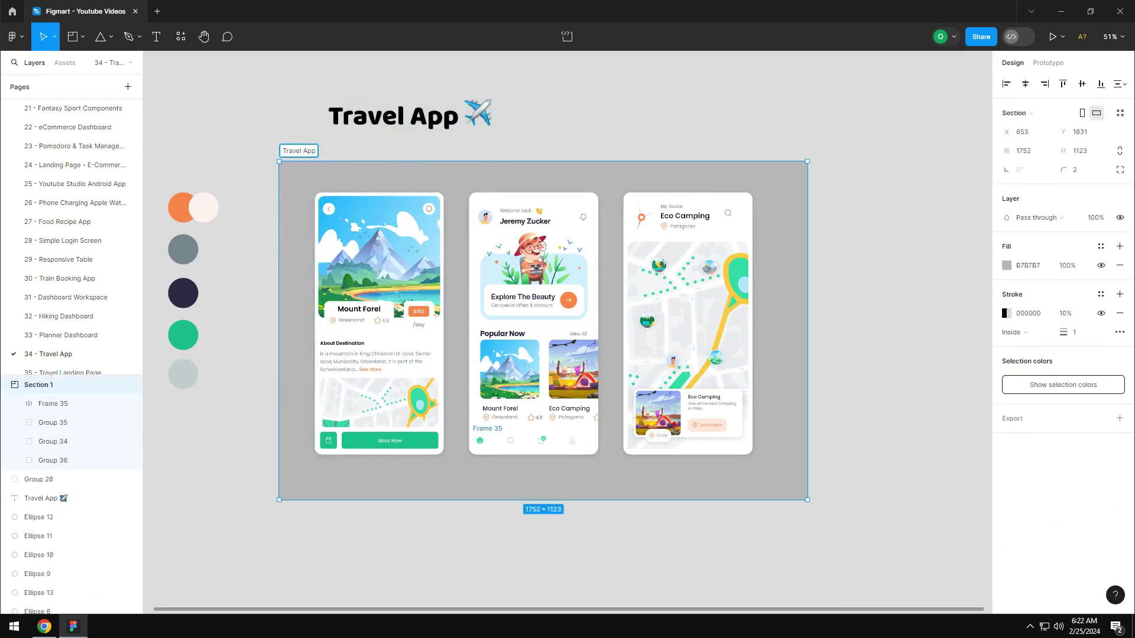
pyautogui.press('Return')
pyautogui.hotkey('shift', '2')
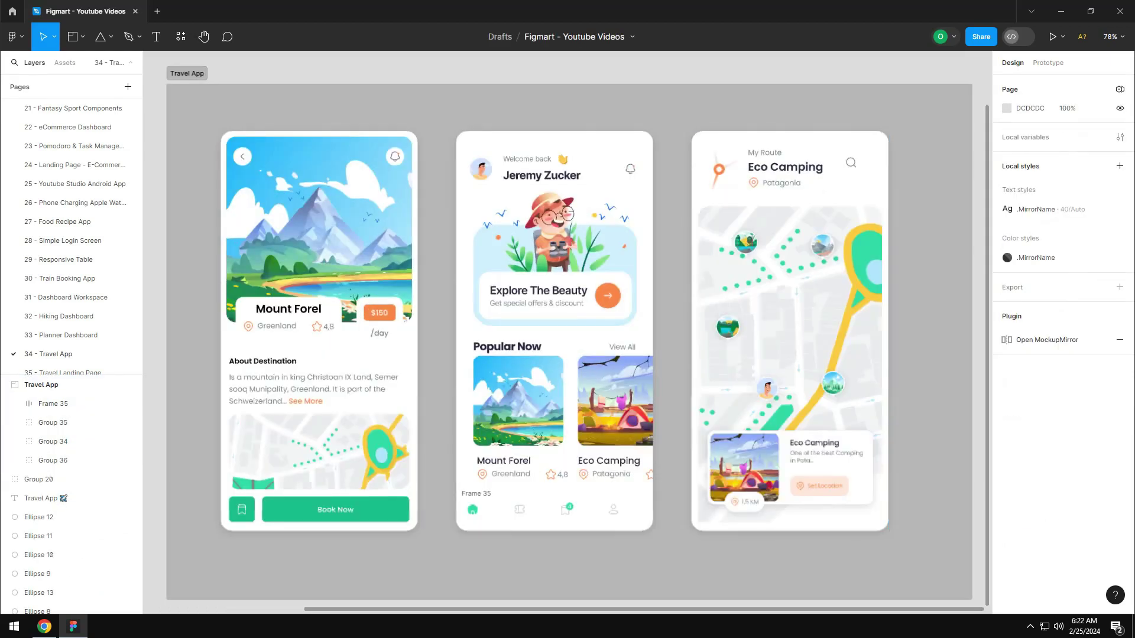